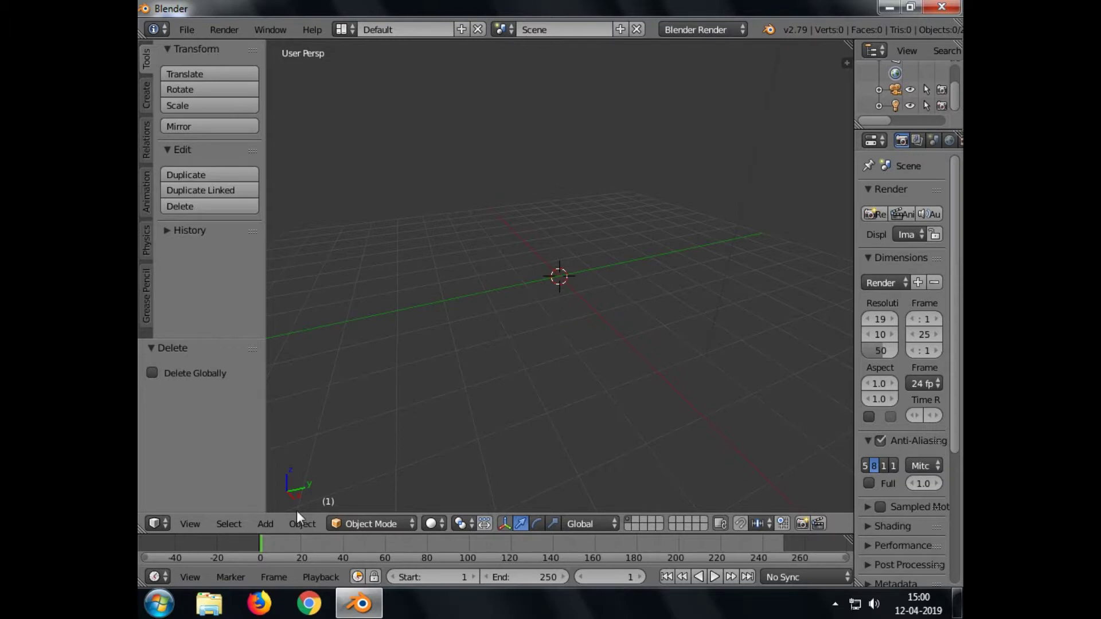
- Add a text object at the scene's centre and stand it upright by rotating it 90° about the X axis
click(259, 525)
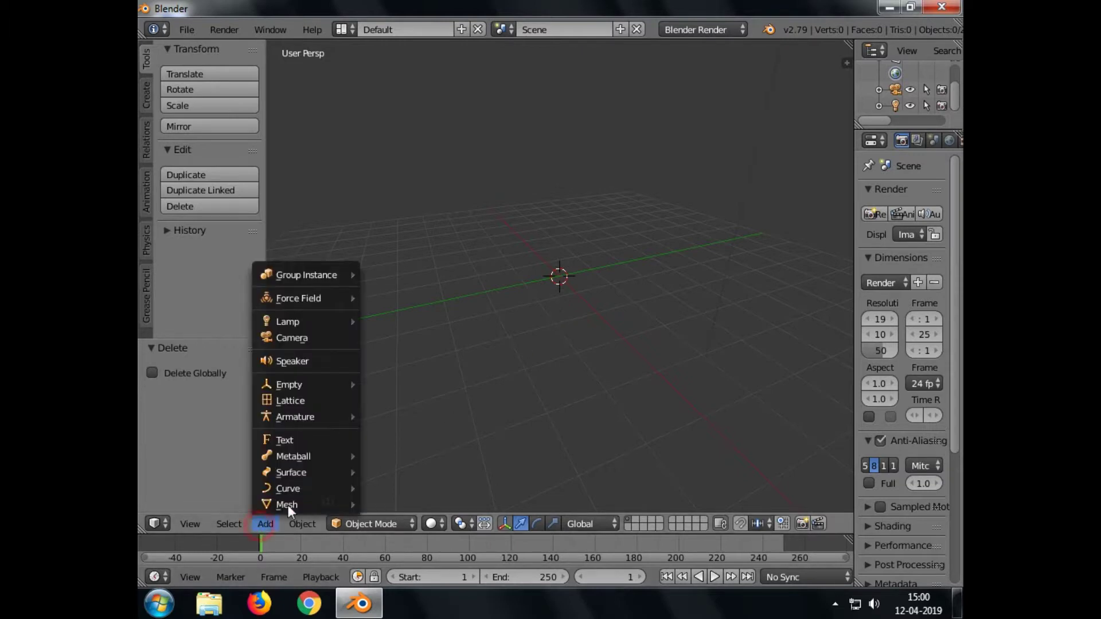
click(304, 441)
scroll(608, 351, up, 1)
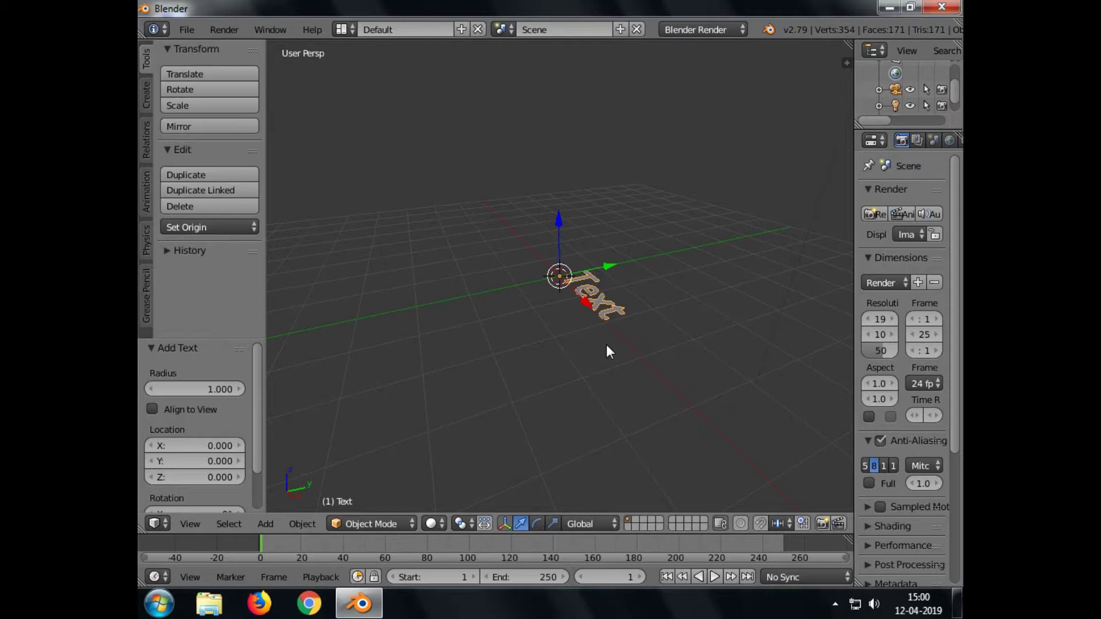
key(r)
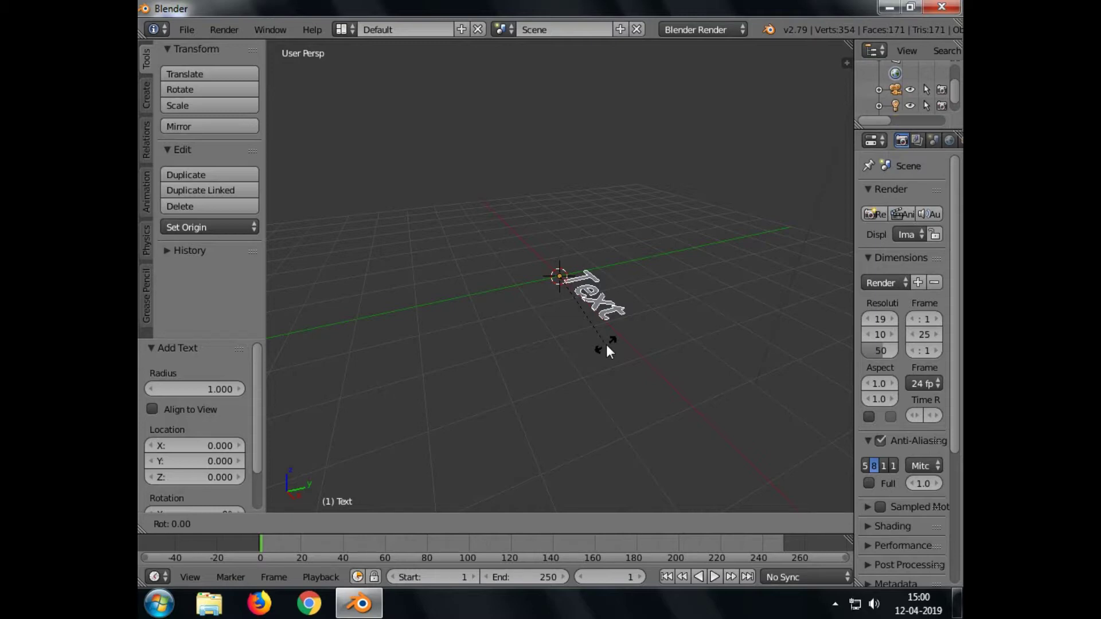
key(x)
text(90)
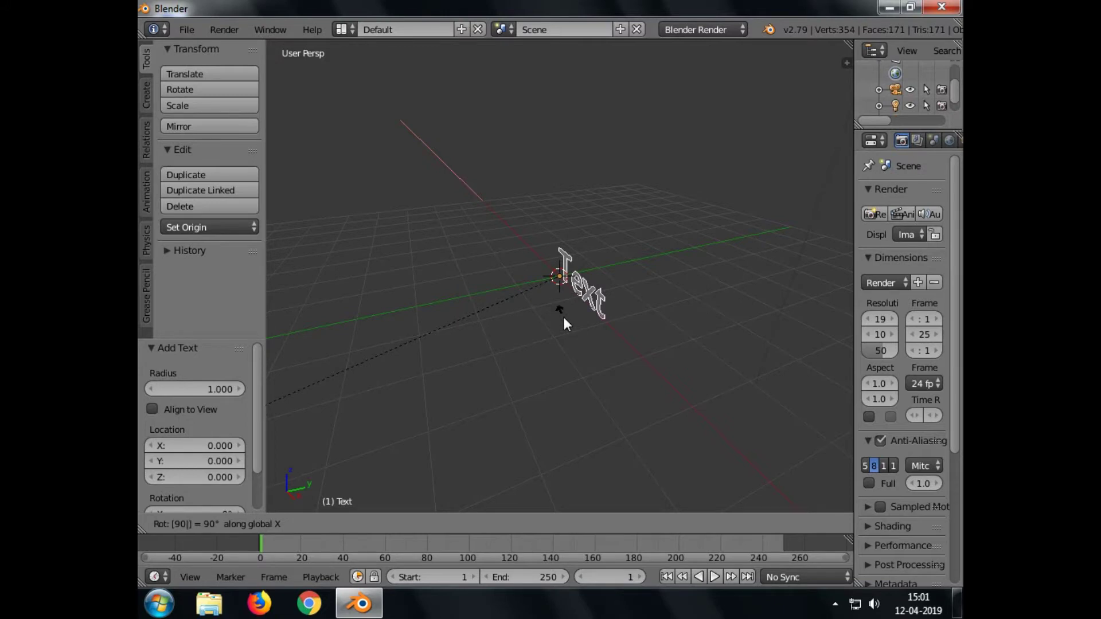
key(Return)
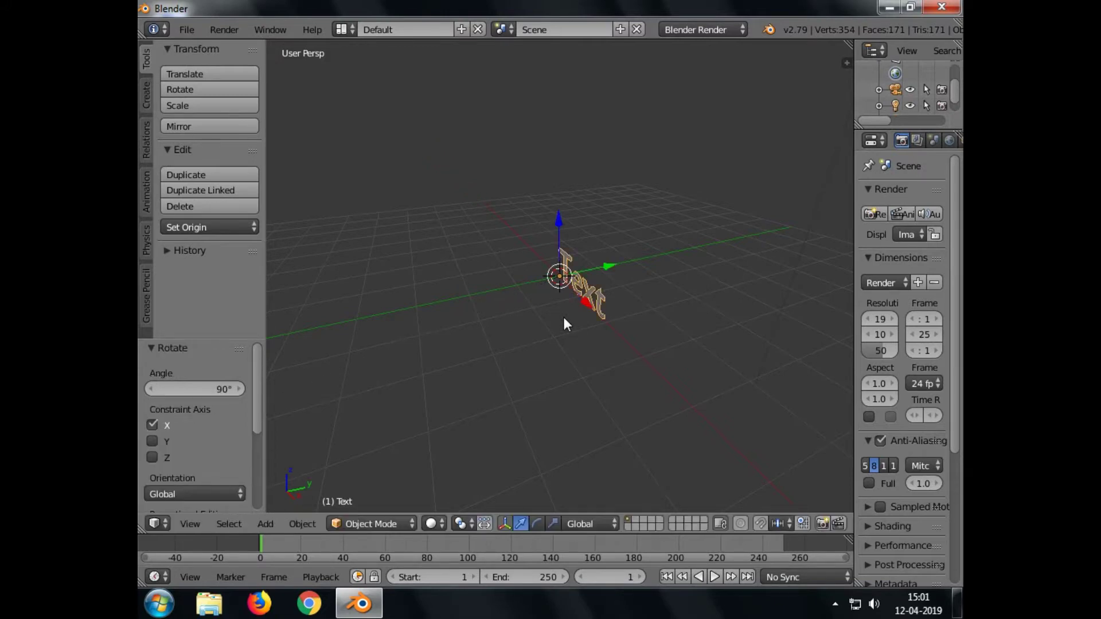
- Replace the default wording of the text object with SCIBER and return to Object Mode
key(Tab)
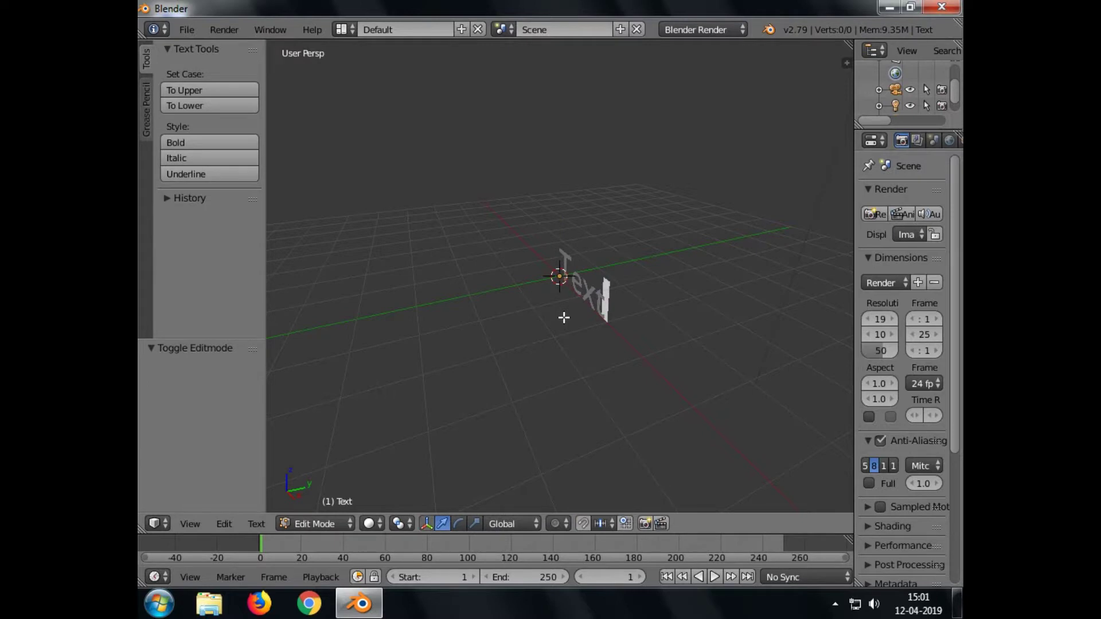
key(BackSpace)
key(BackSpace)
key(BackSpace)
key(BackSpace)
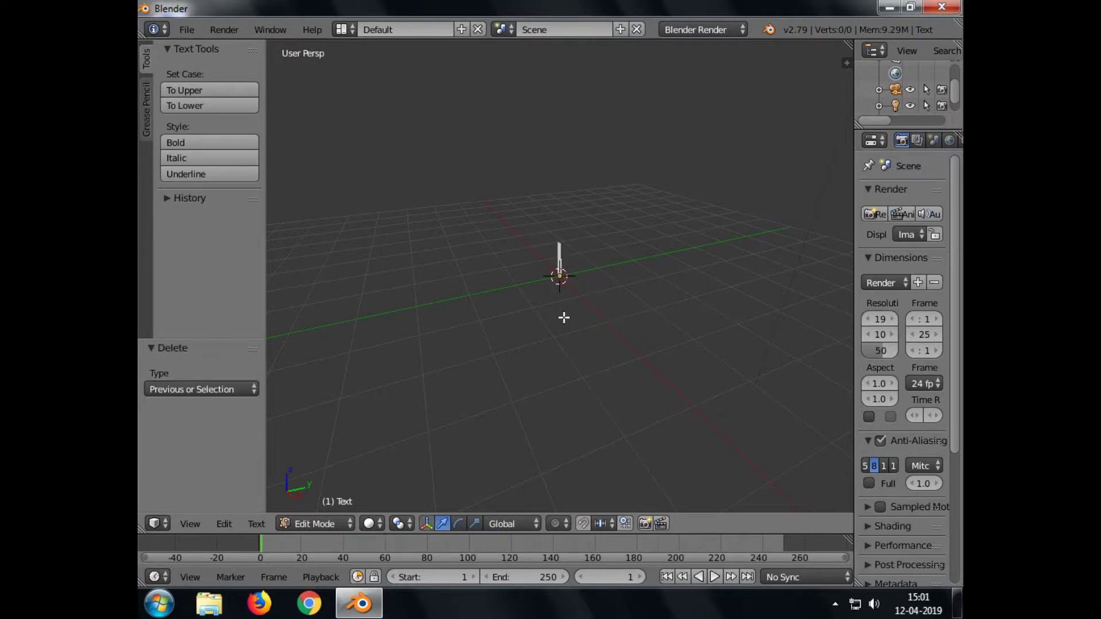
text(c)
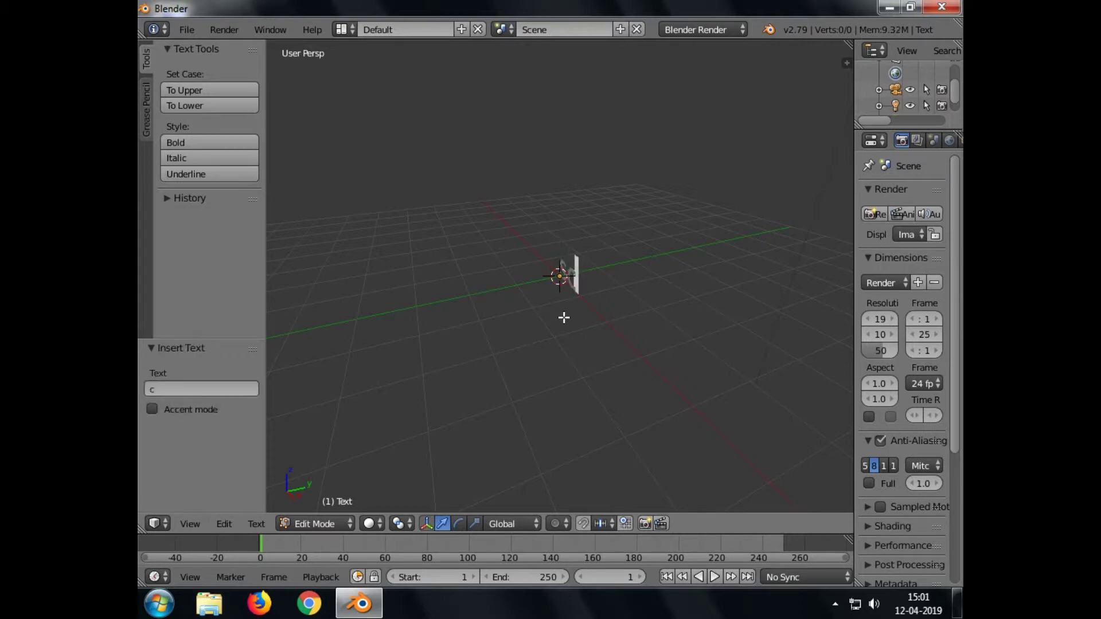
key(BackSpace)
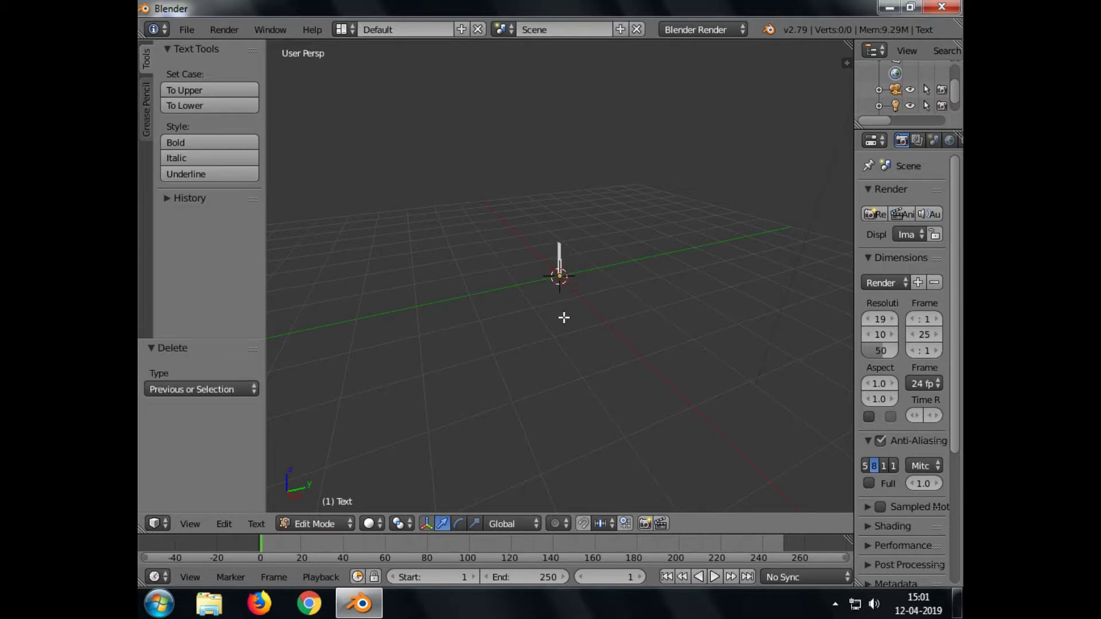
text(SCIBER)
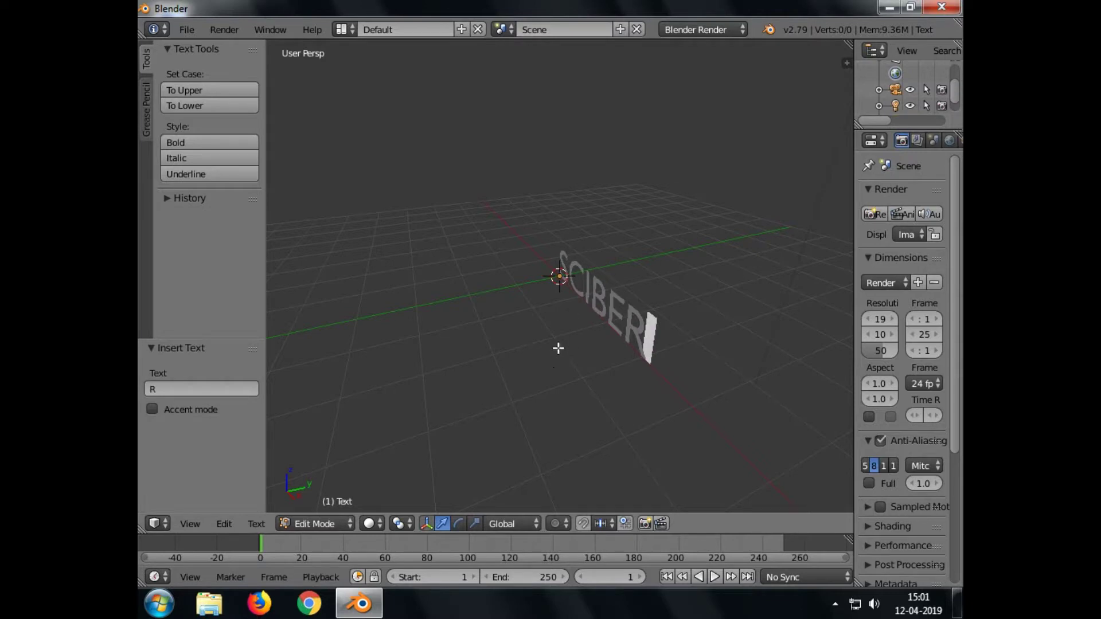
key(Tab)
middle_drag(559, 348, 624, 325)
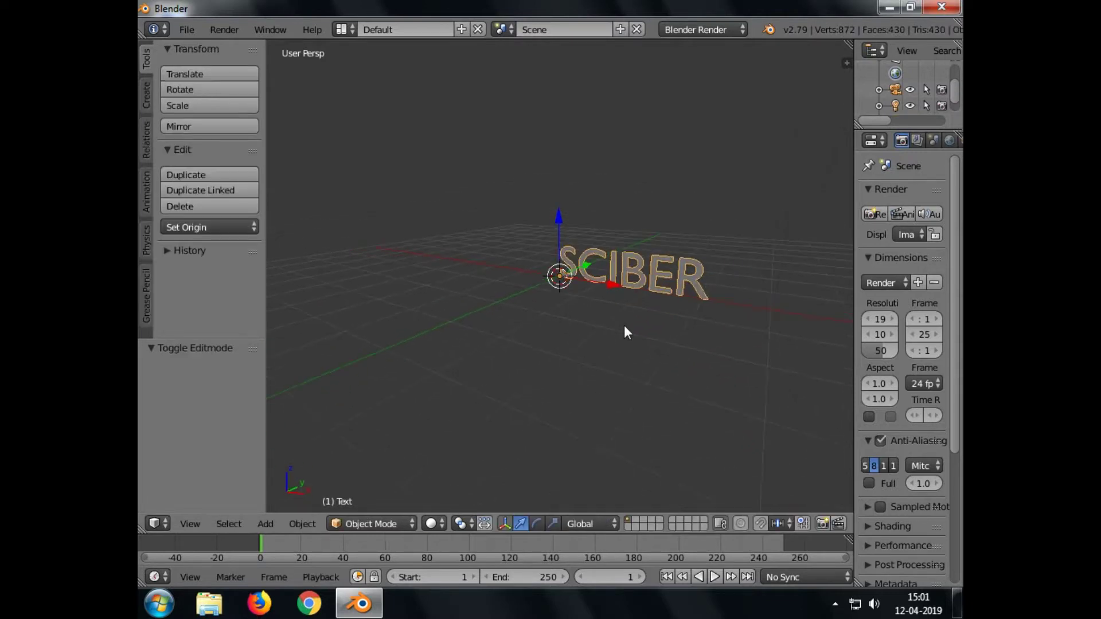
- Widen the properties editor and show the text object's geometry and font settings
drag(855, 194, 762, 200)
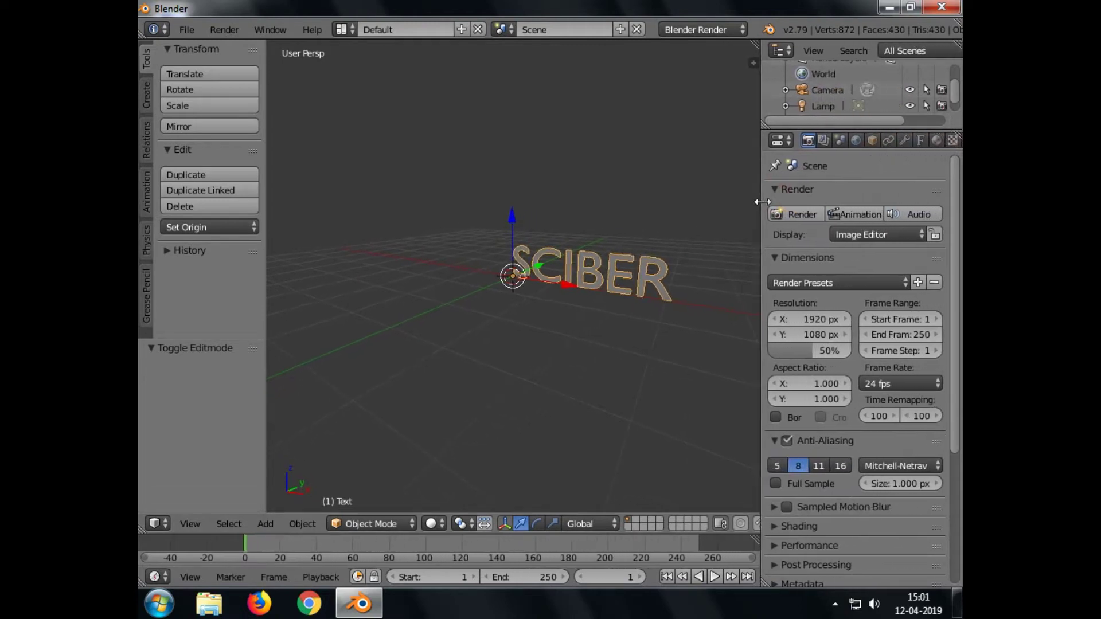
click(918, 140)
scroll(857, 355, down, 2)
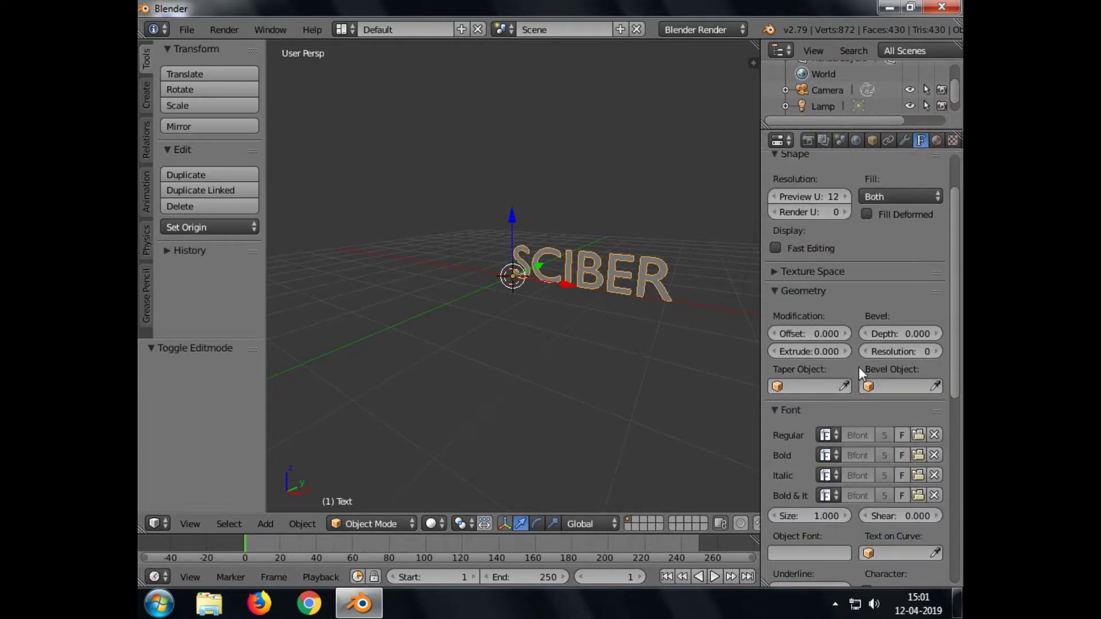
click(920, 436)
click(177, 130)
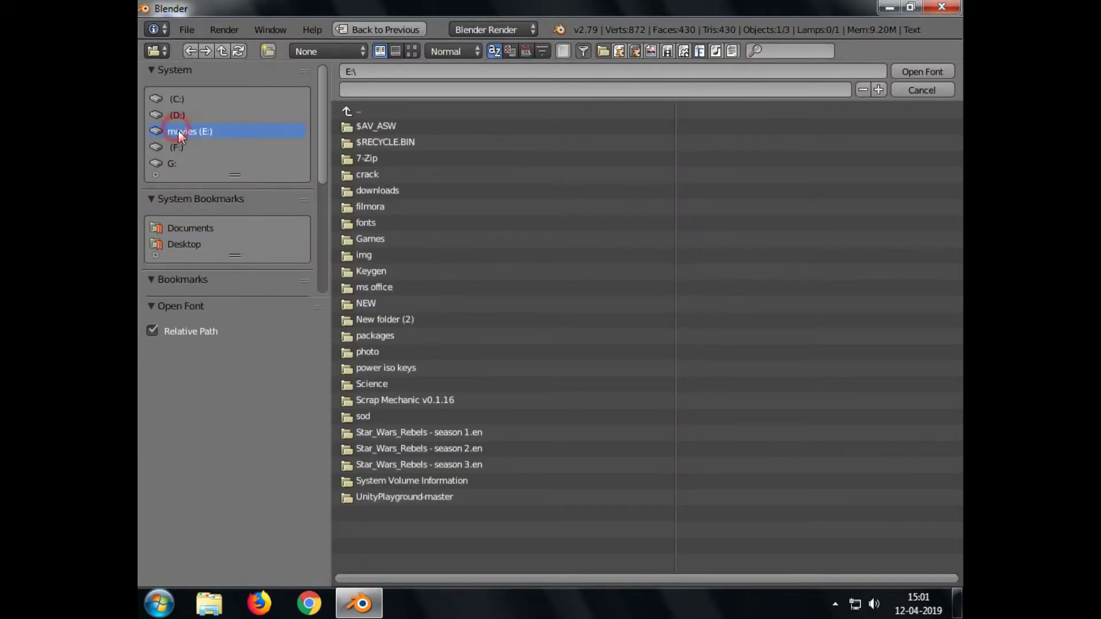
click(942, 7)
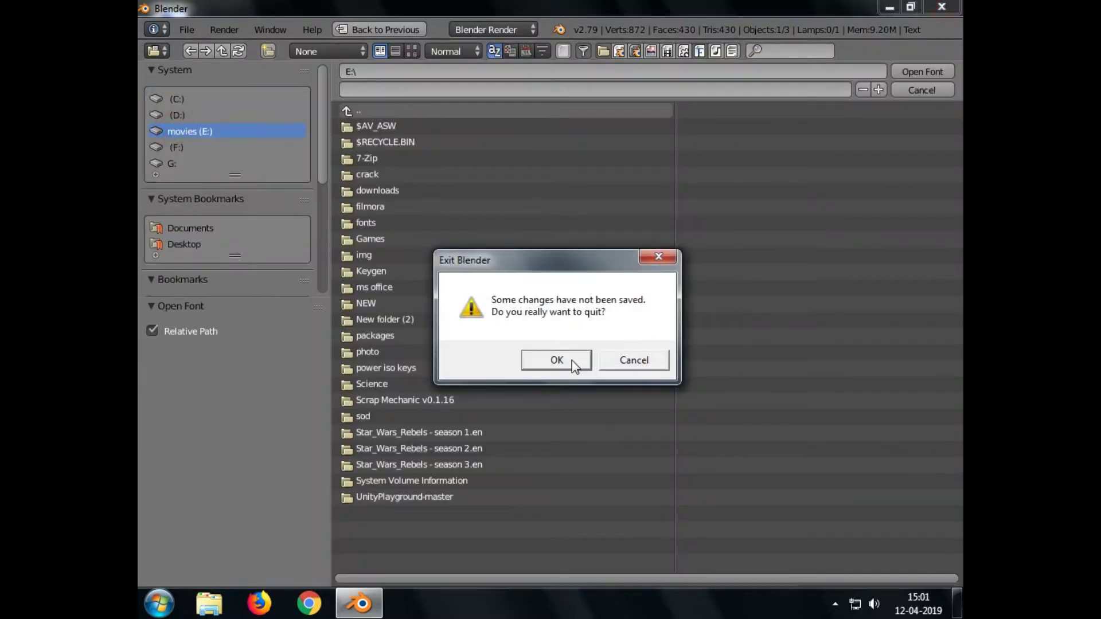
click(657, 255)
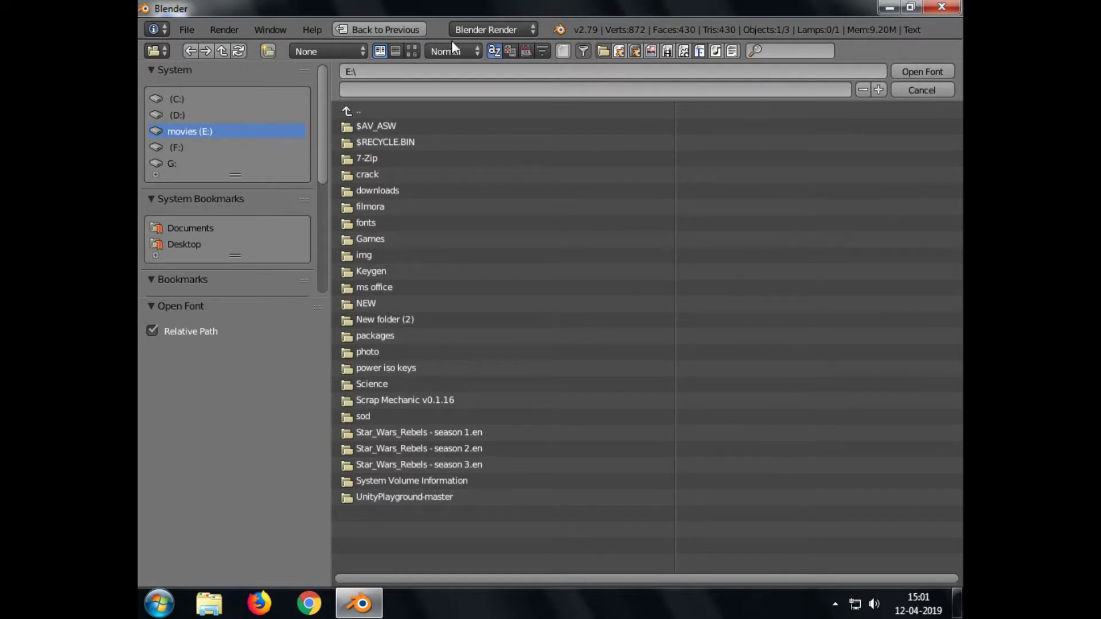
click(192, 50)
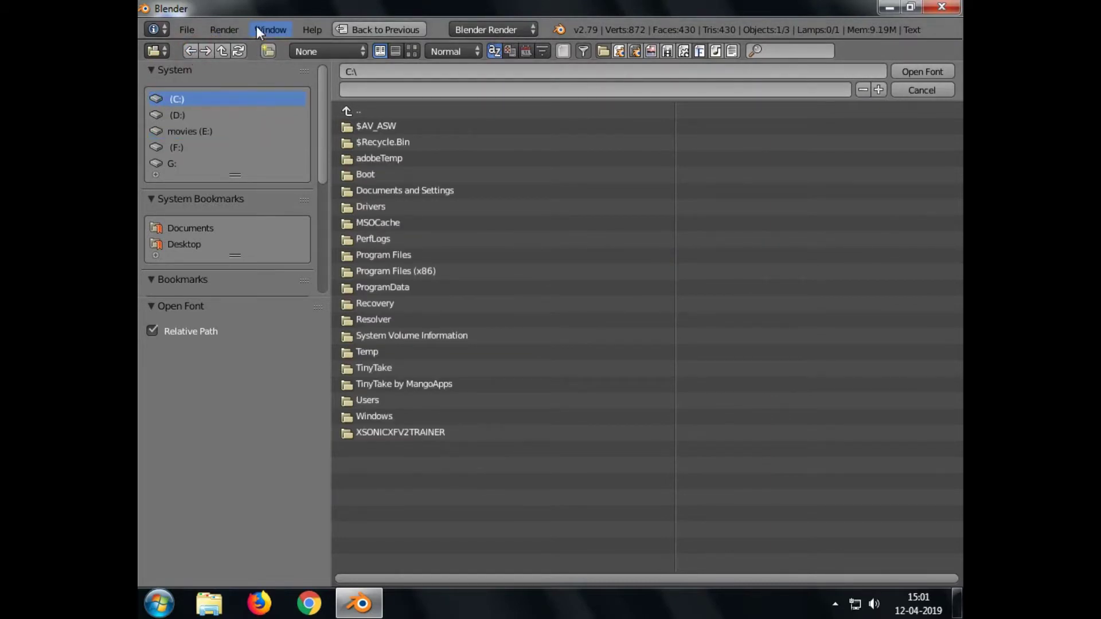
click(386, 29)
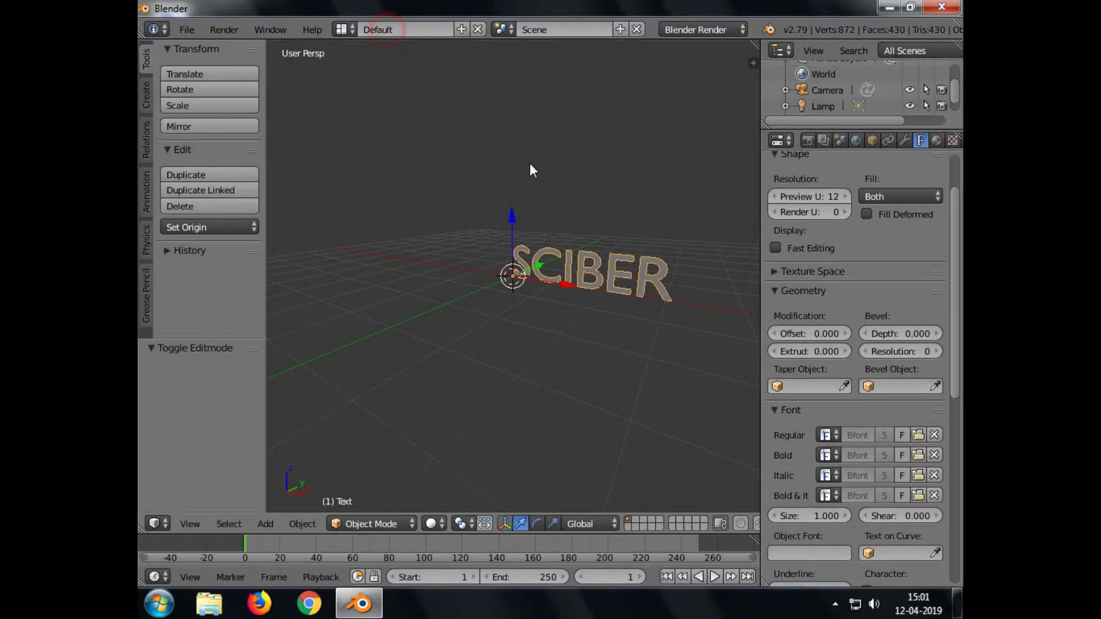
- Try the Aerolite font from the E: drive's fonts folder as the text's regular font, and unlink it again
click(916, 435)
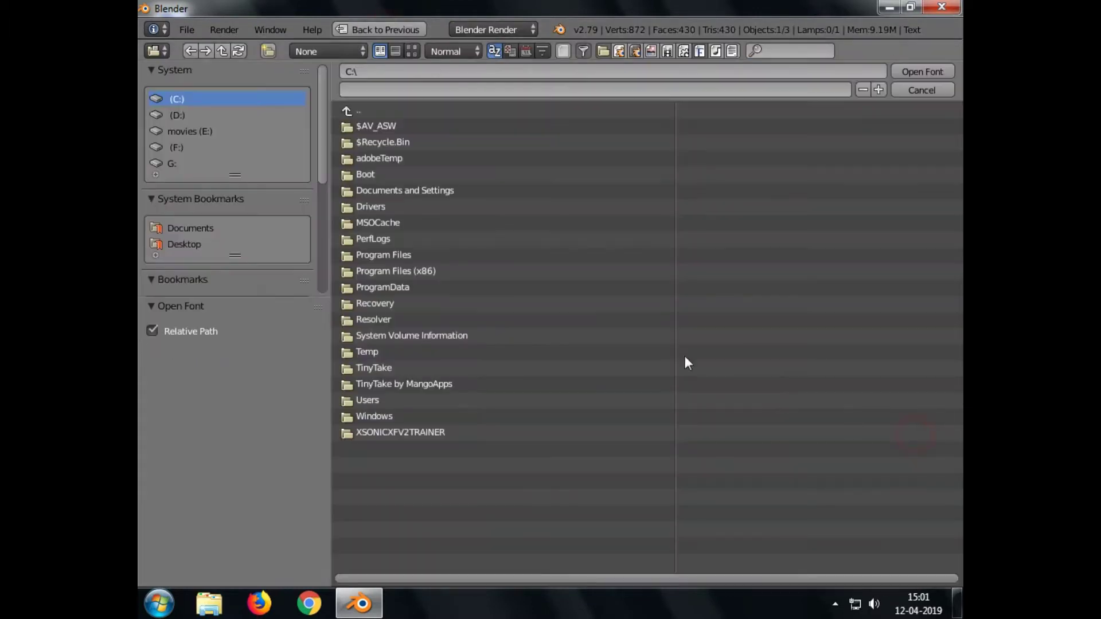
click(195, 131)
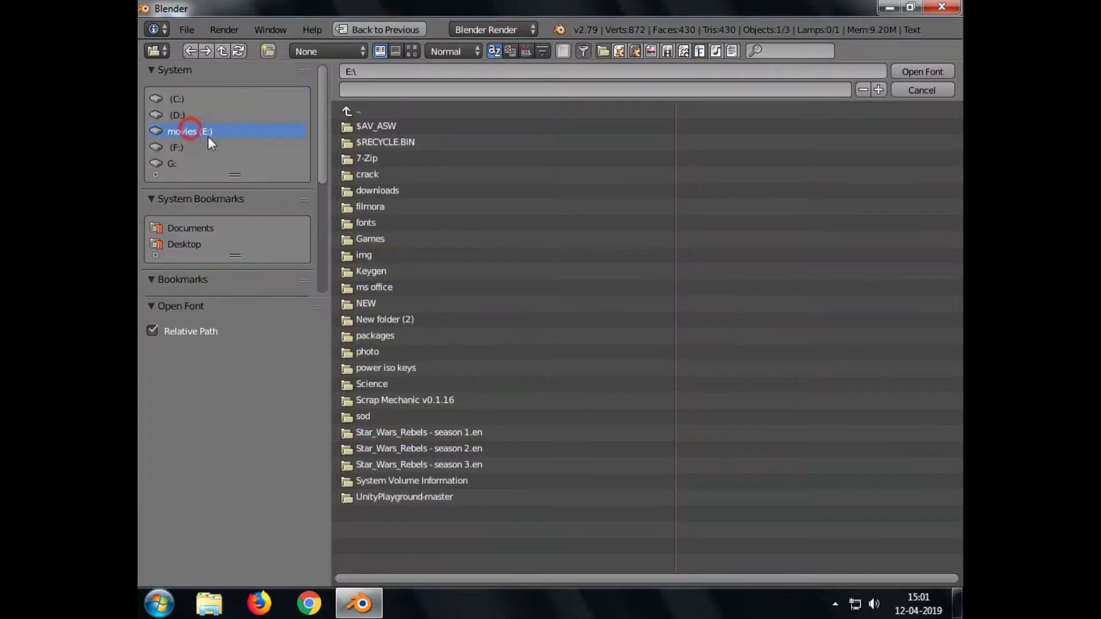
click(371, 223)
click(383, 127)
click(384, 127)
click(920, 72)
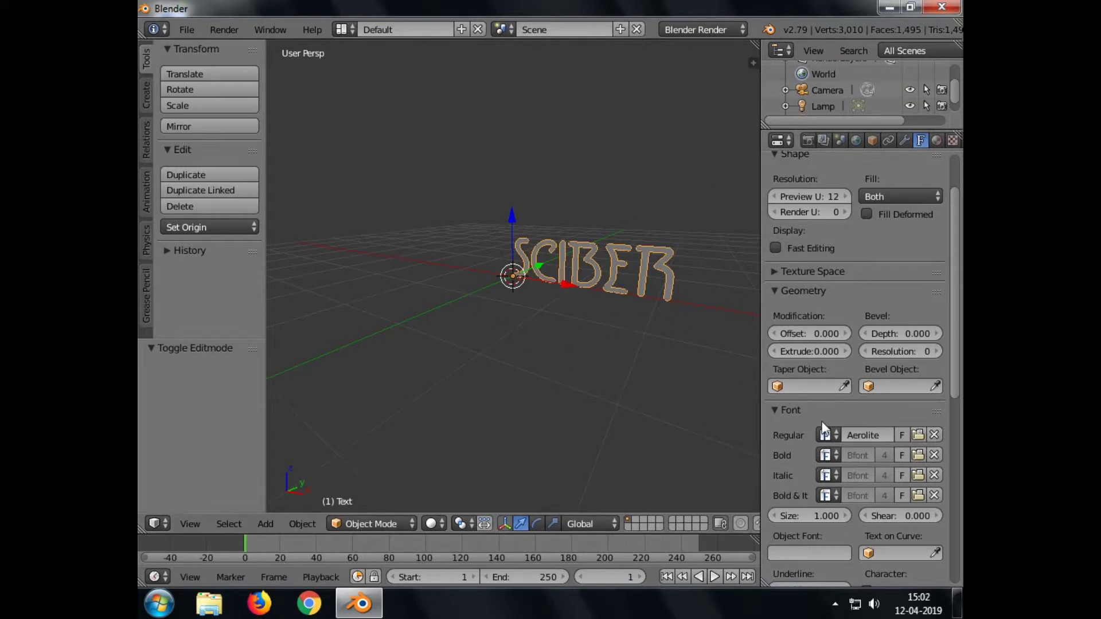
click(935, 434)
- Give the SCIBER text thickness by setting its extrude value to 0.2
scroll(747, 345, down, 3)
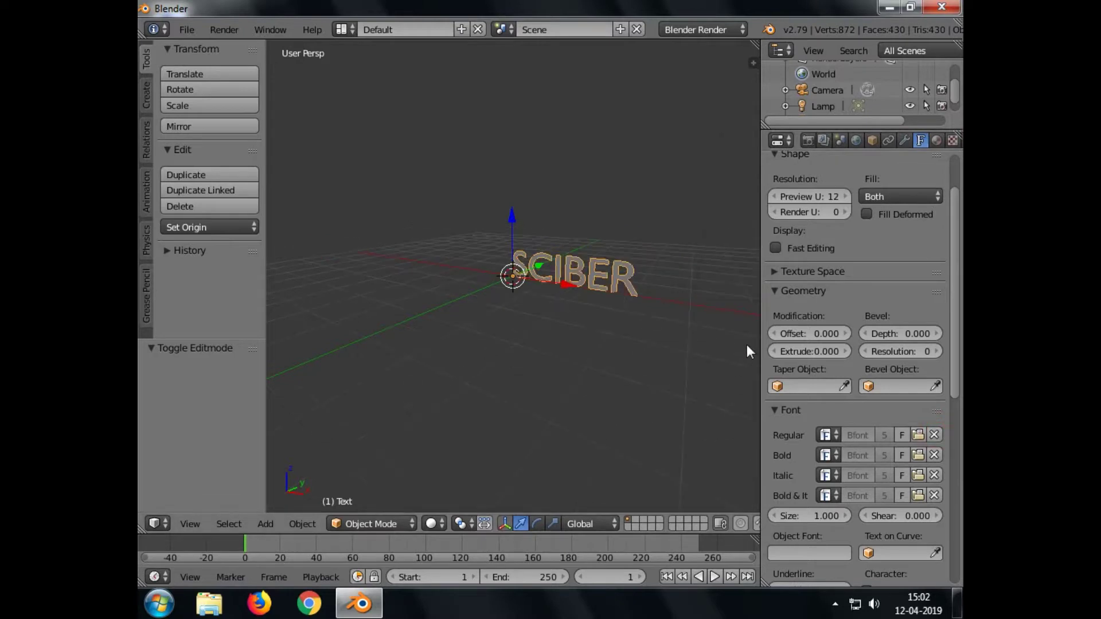
middle_drag(677, 342, 598, 359)
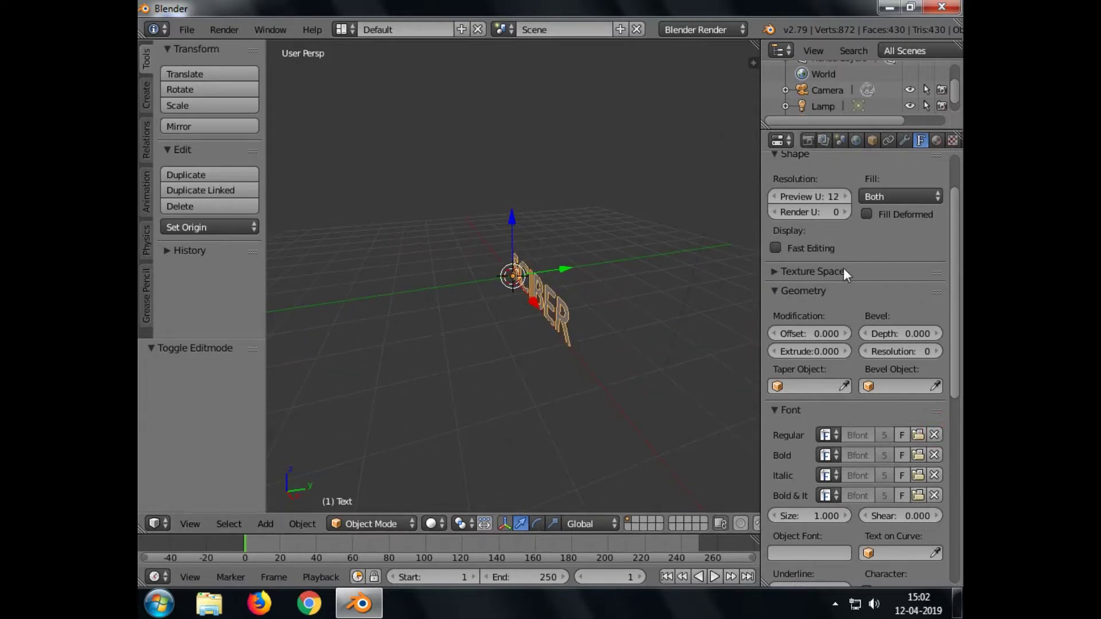
scroll(843, 275, up, 2)
click(814, 383)
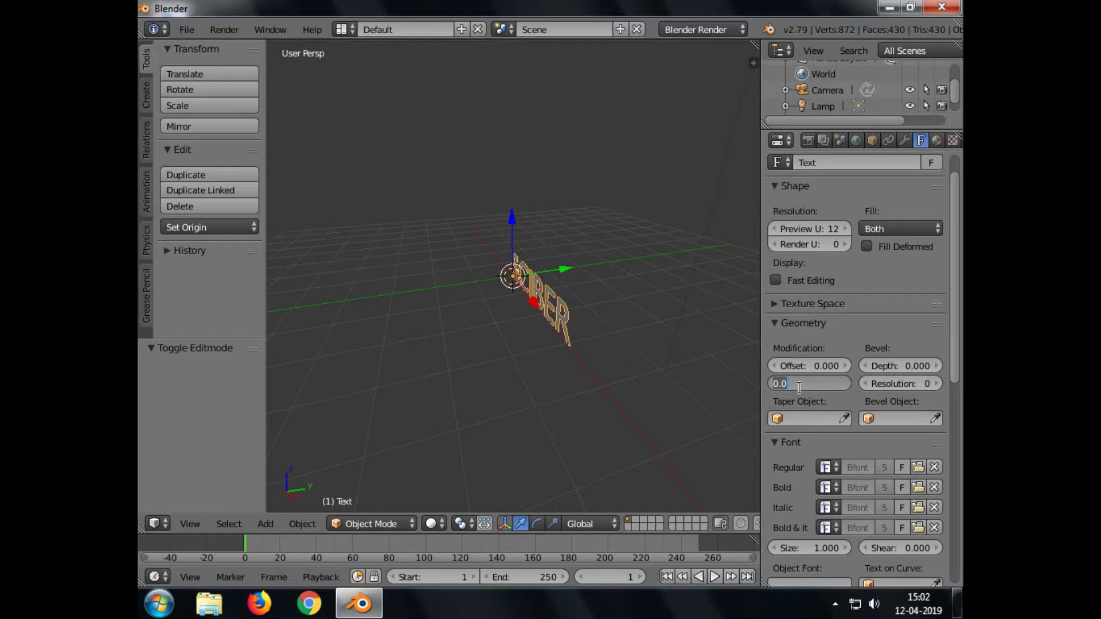
text(0.2)
key(Return)
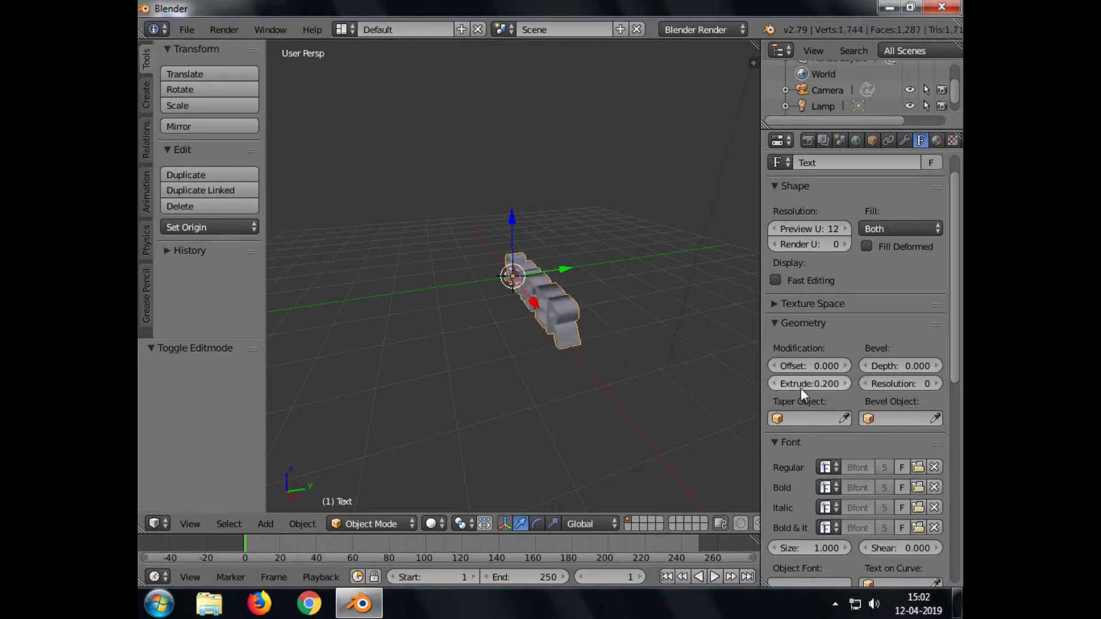
- Set the SCIBER text's extrude to 0.1 and its bevel depth to 0.02
click(808, 387)
text(0.1)
key(Return)
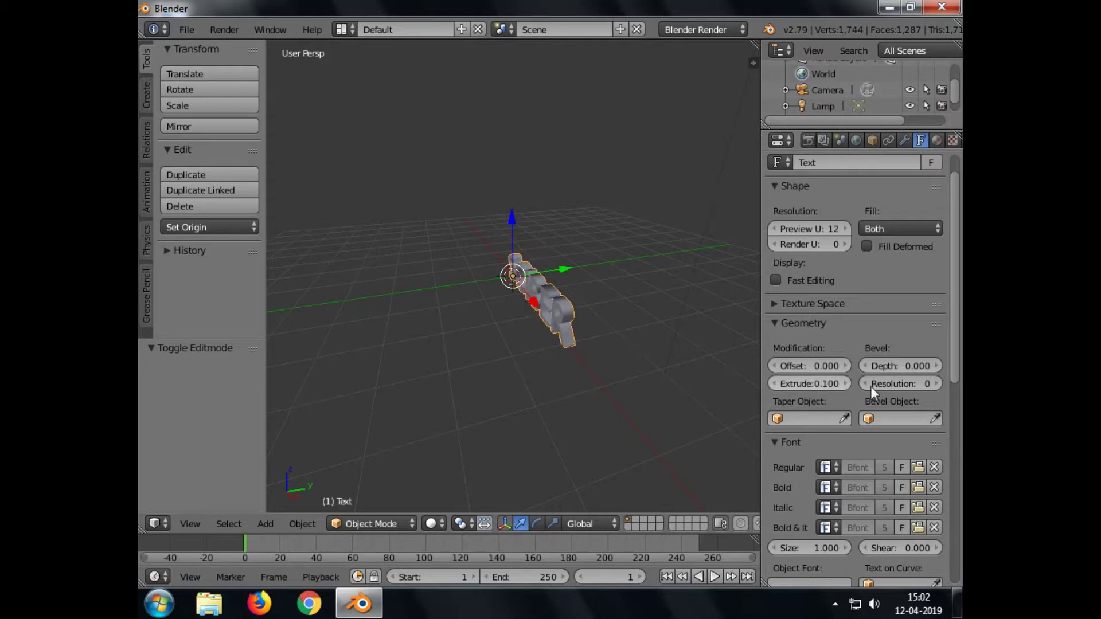
click(904, 367)
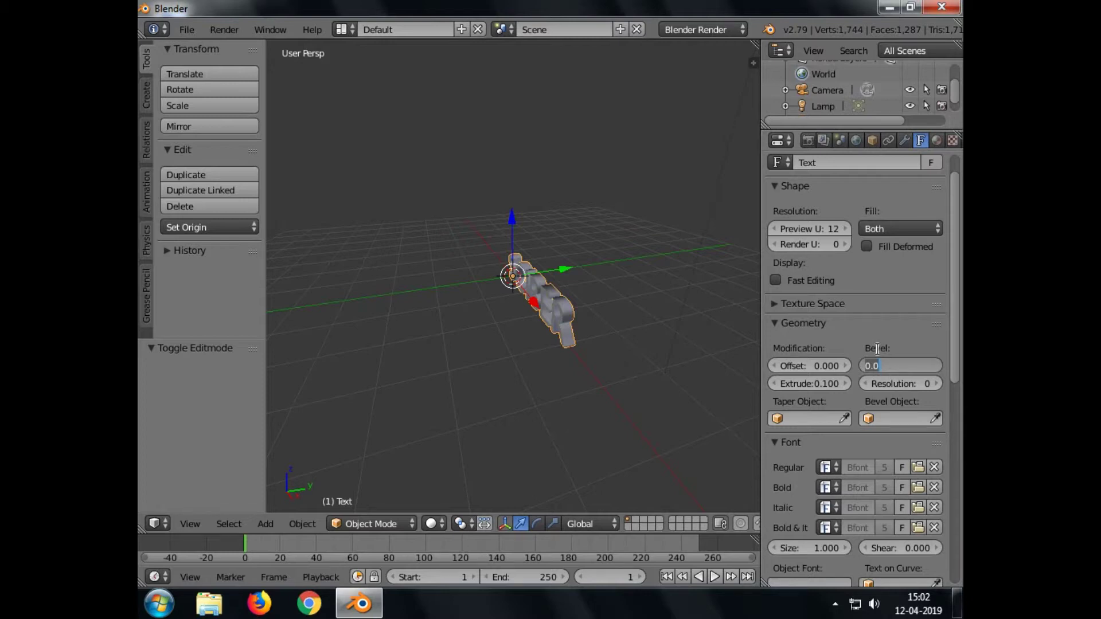
text(0.02)
key(Return)
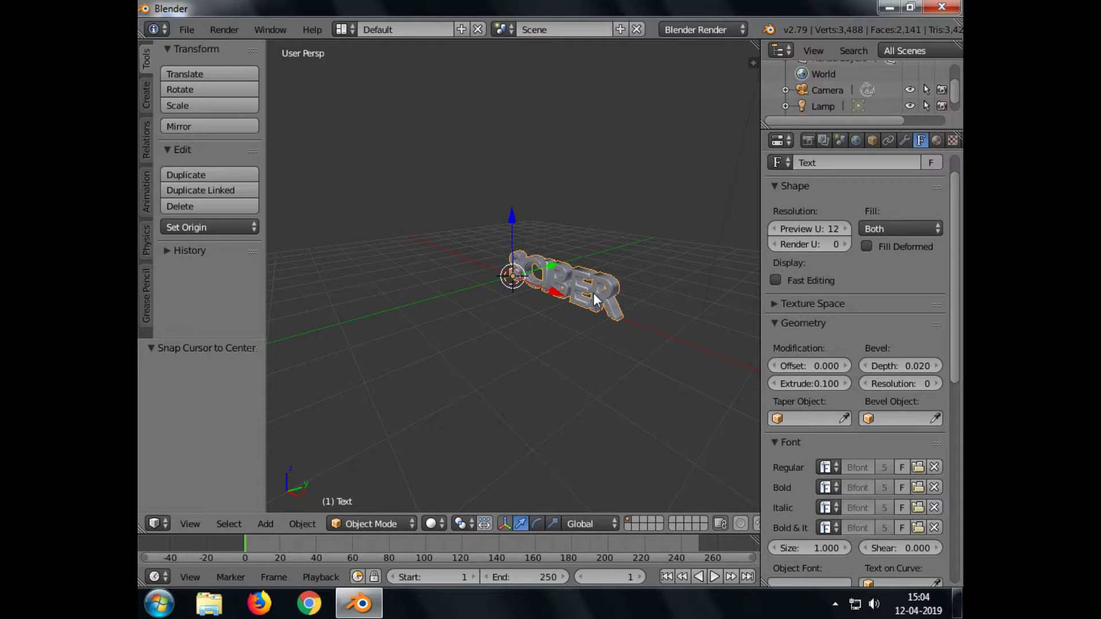
- Duplicate the SCIBER text and place the copy about -0.9 units along the Y axis
key(shift+d)
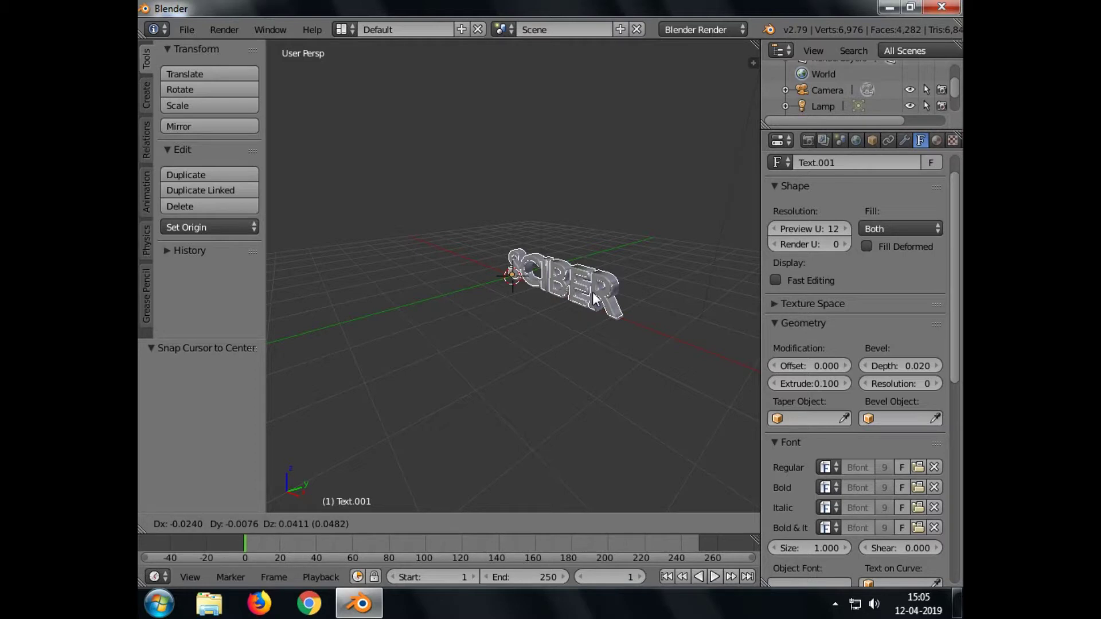
key(y)
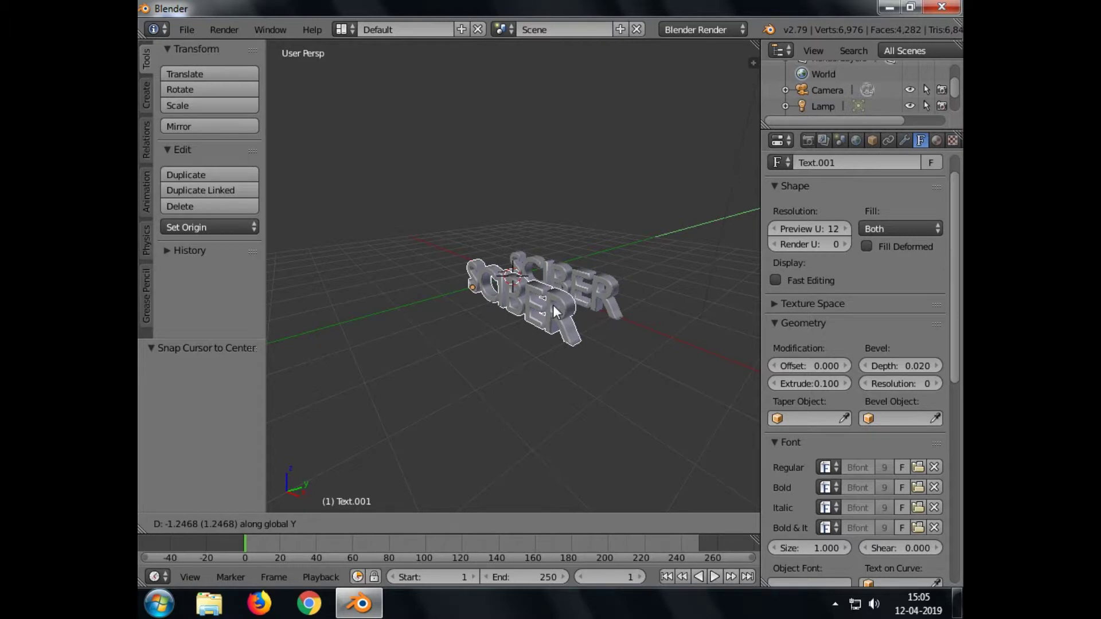
click(566, 302)
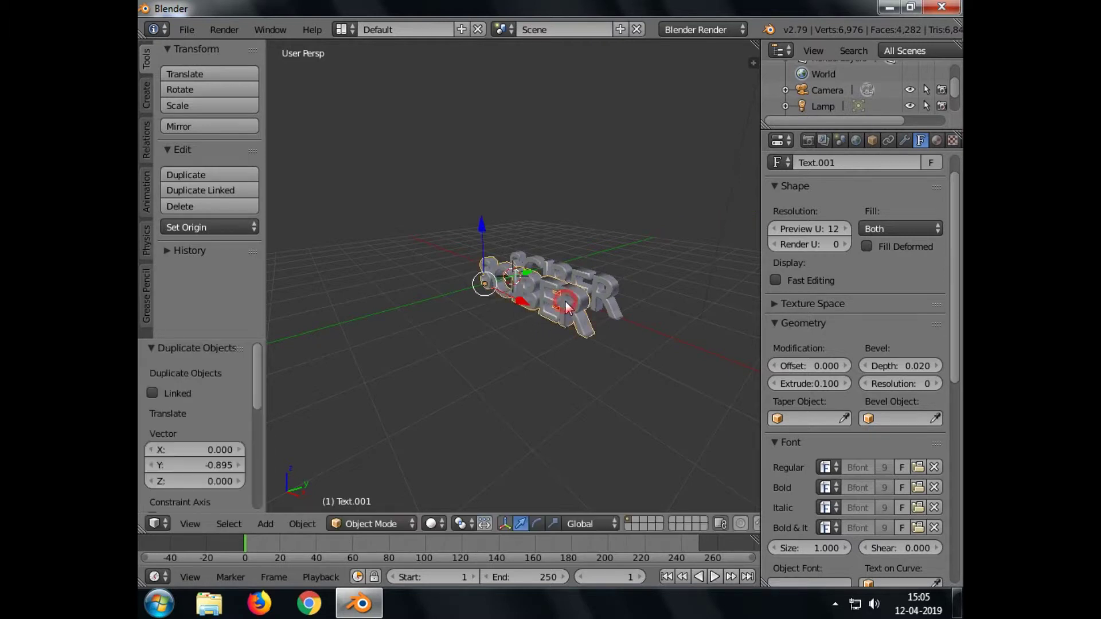
- Replace the wording of the duplicated text with CIENCE and return to Object Mode
scroll(565, 300, up, 2)
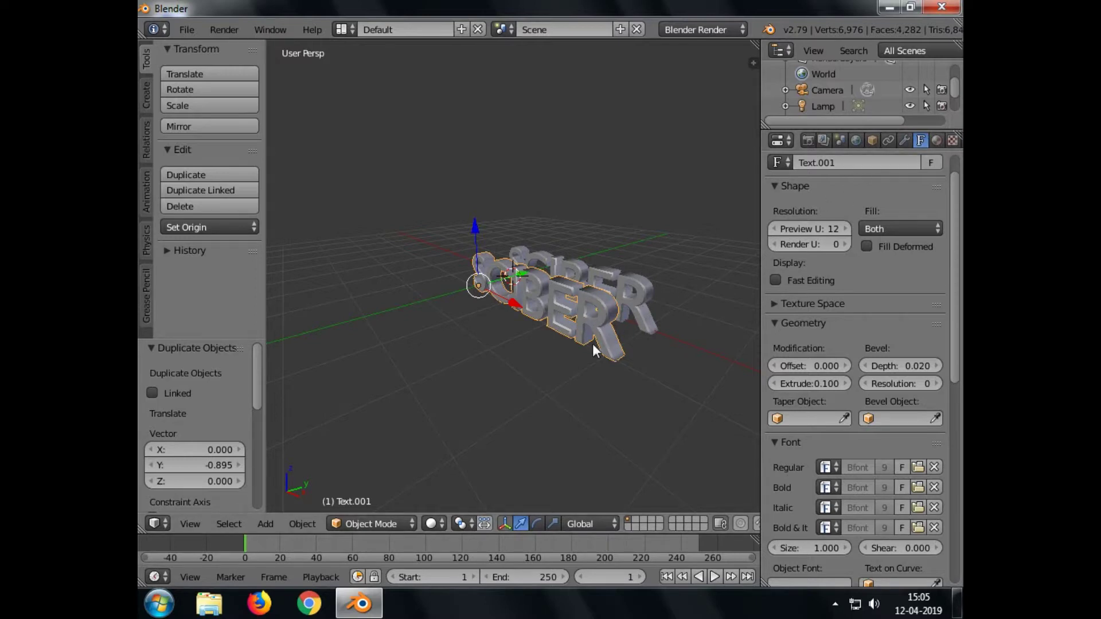
key(Tab)
key(BackSpace)
key(BackSpace)
key(BackSpace)
key(BackSpace)
key(BackSpace)
key(BackSpace)
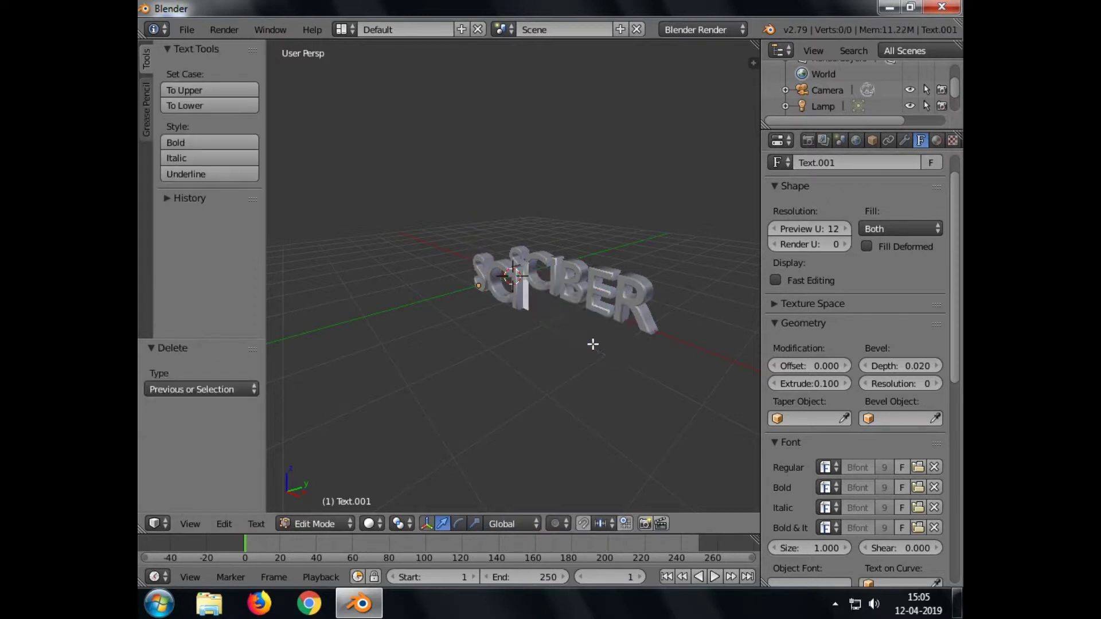
text(SCIENCE)
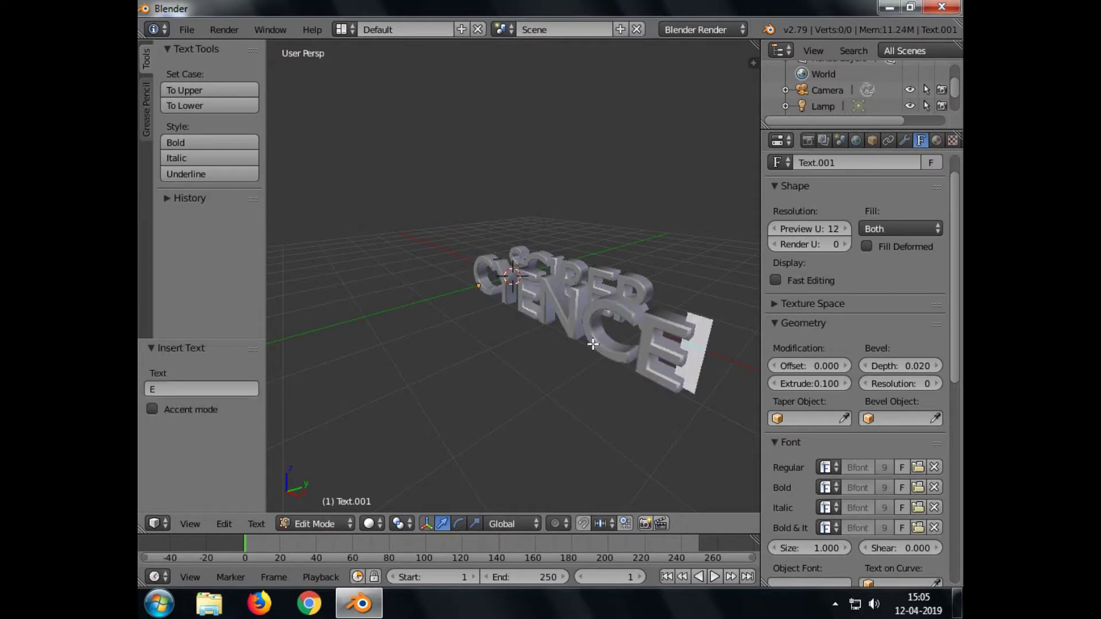
key(Tab)
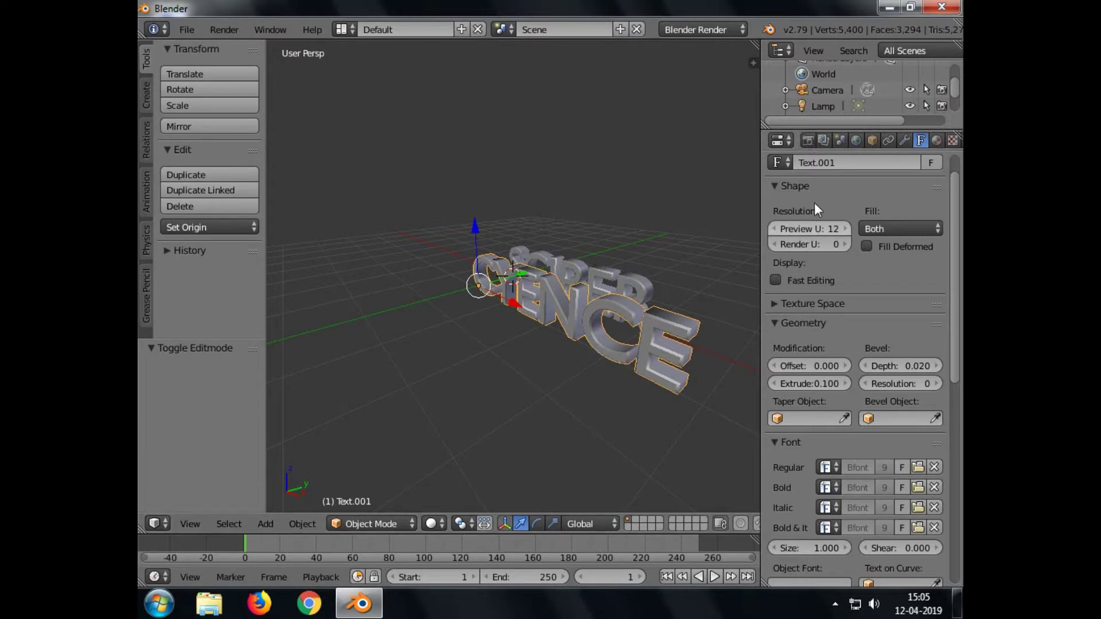
- Select the CIENCE text object and convert it to a mesh
right_click(637, 281)
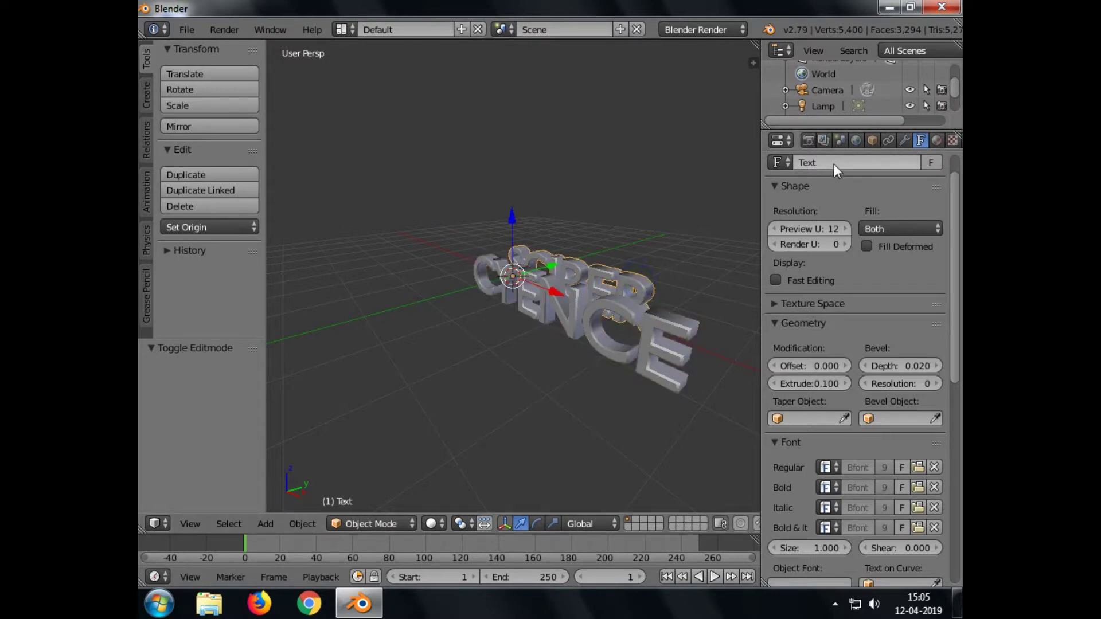
right_click(646, 337)
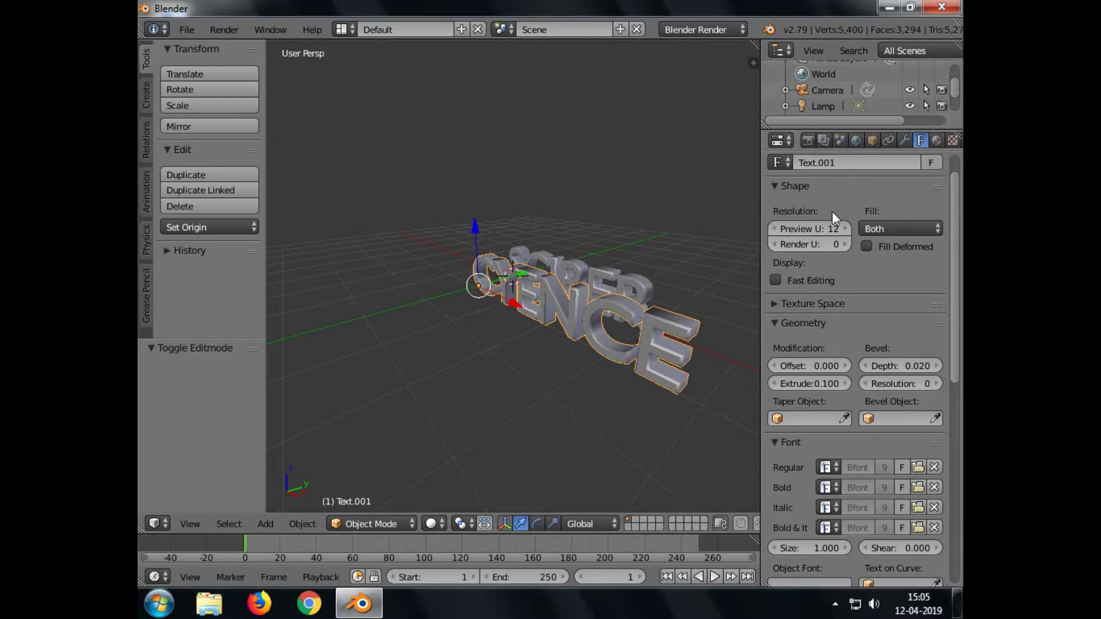
scroll(852, 255, down, 6)
scroll(851, 255, down, 8)
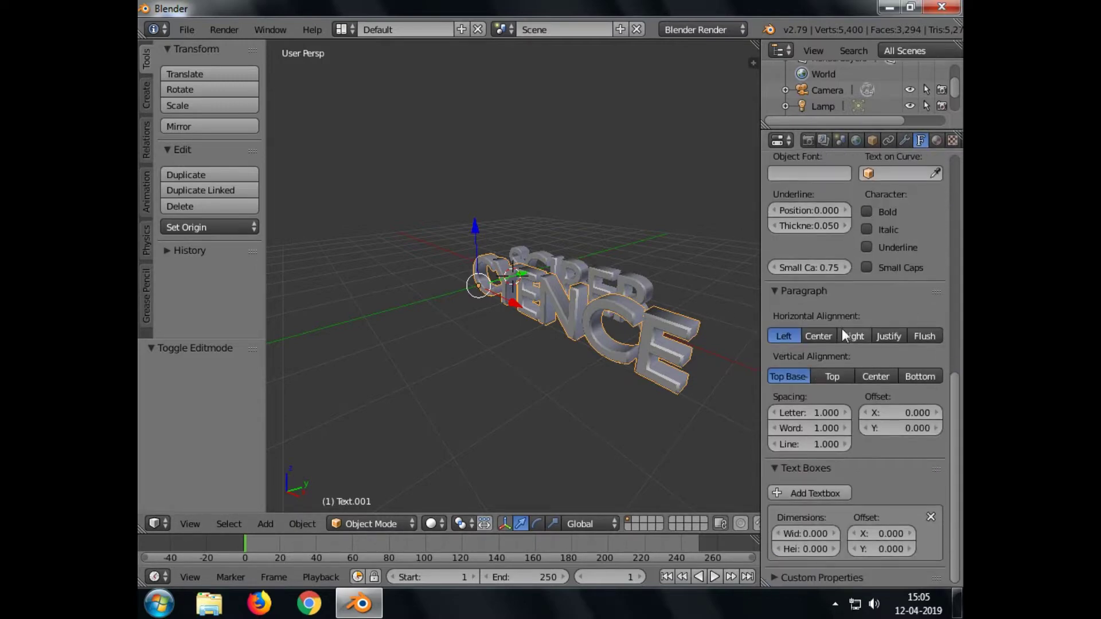
scroll(842, 328, up, 7)
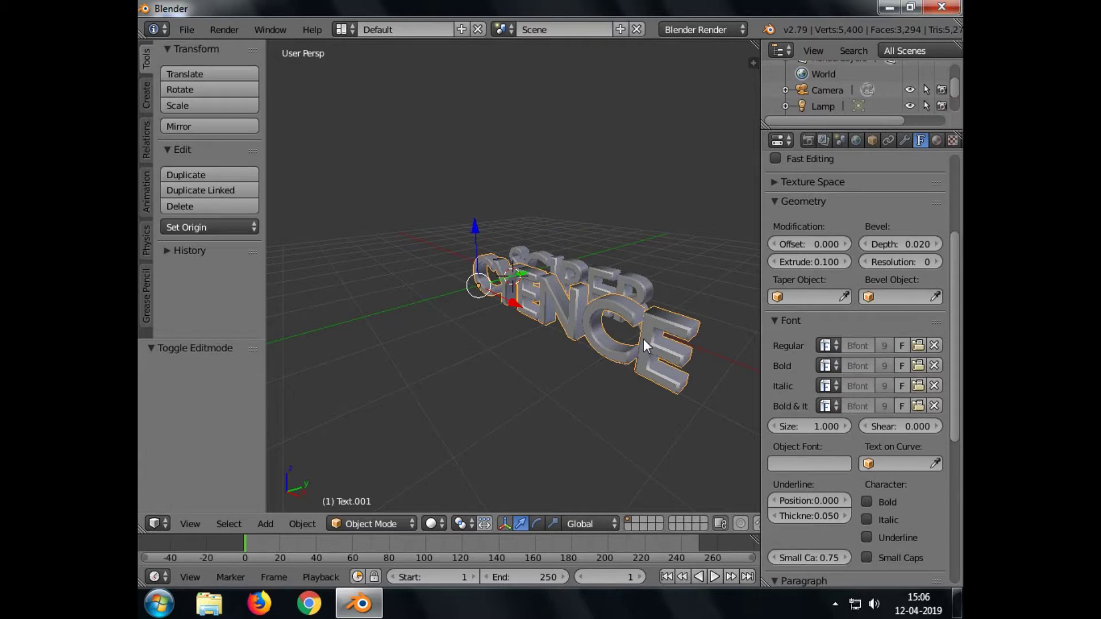
key(alt+c)
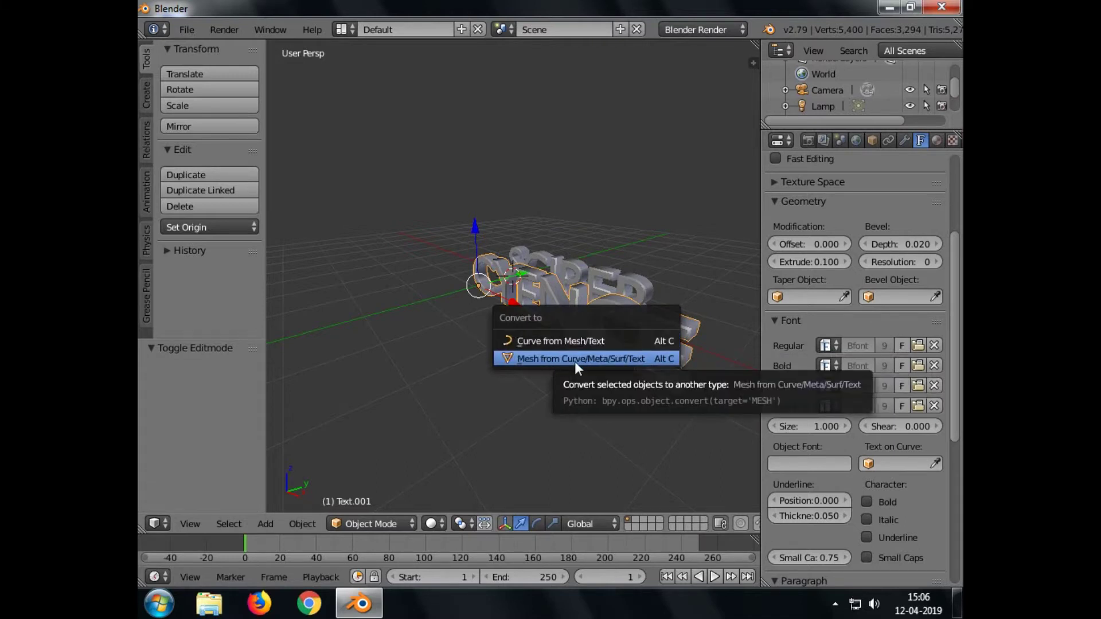
click(615, 359)
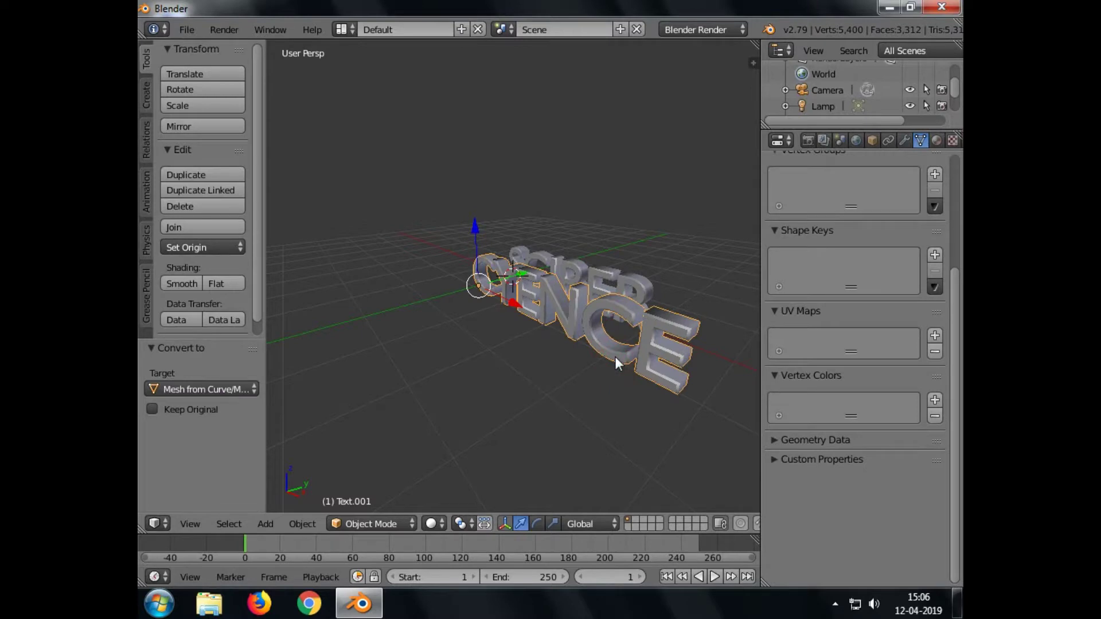
- Display the scene in wireframe shading and add a Remesh modifier to the CIENCE mesh
click(431, 524)
click(459, 487)
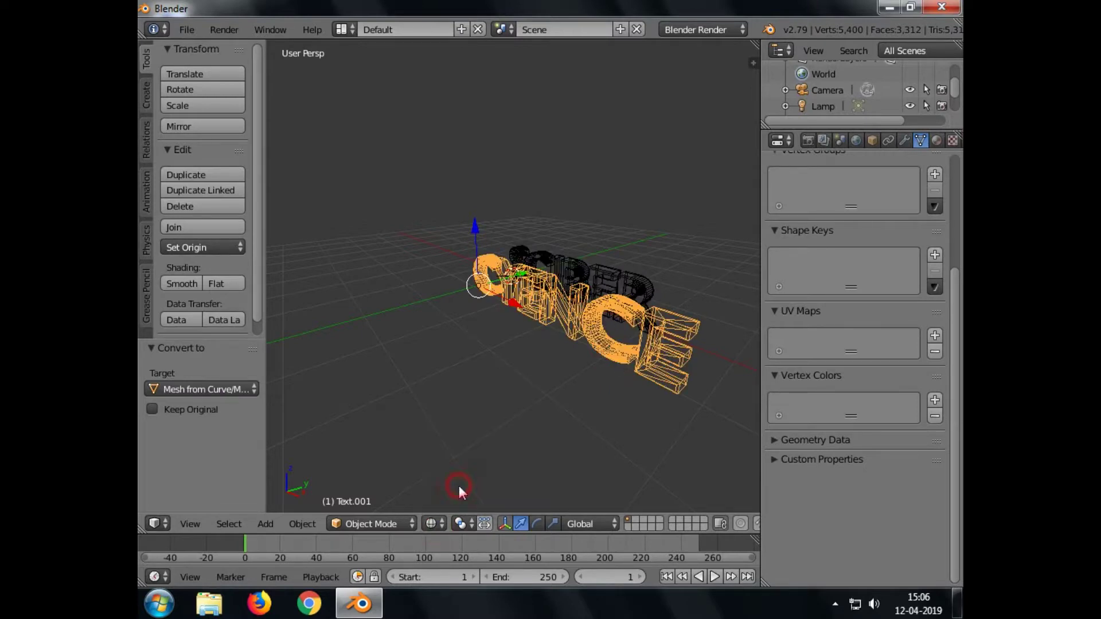
click(905, 140)
click(831, 195)
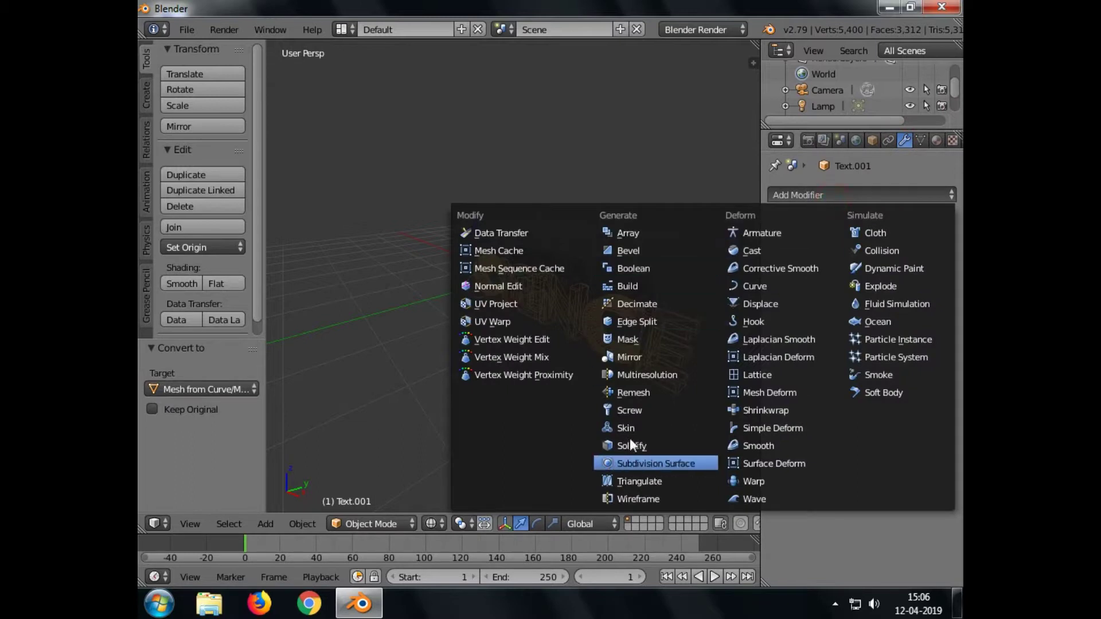
click(671, 391)
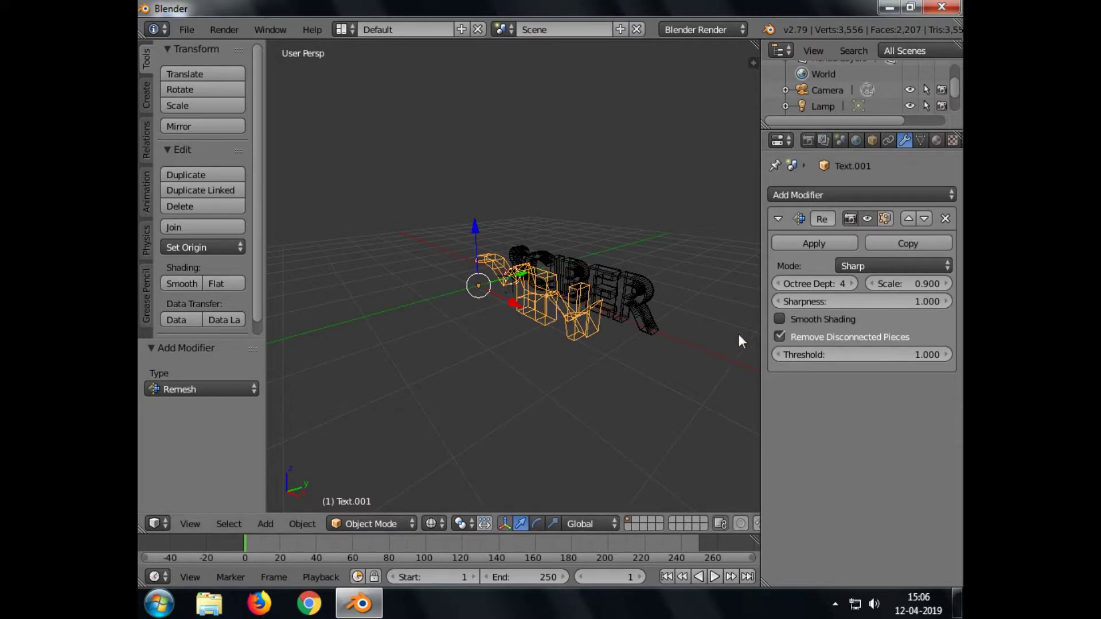
- Set the CIENCE Remesh modifier to keep disconnected pieces, use smooth shading and an octree depth of 6
click(780, 336)
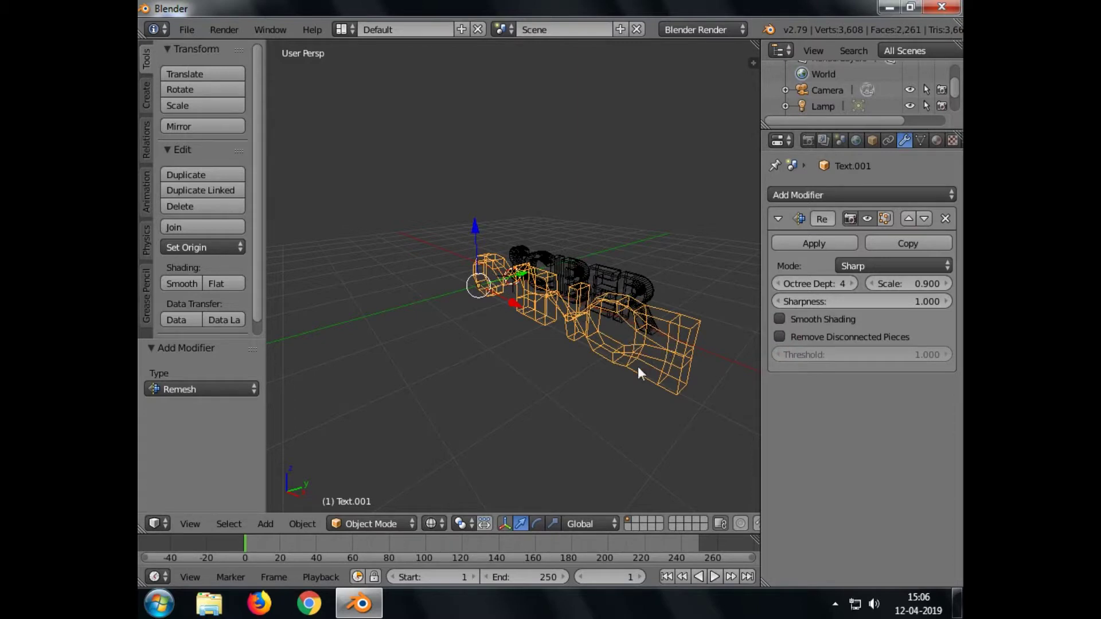
click(780, 320)
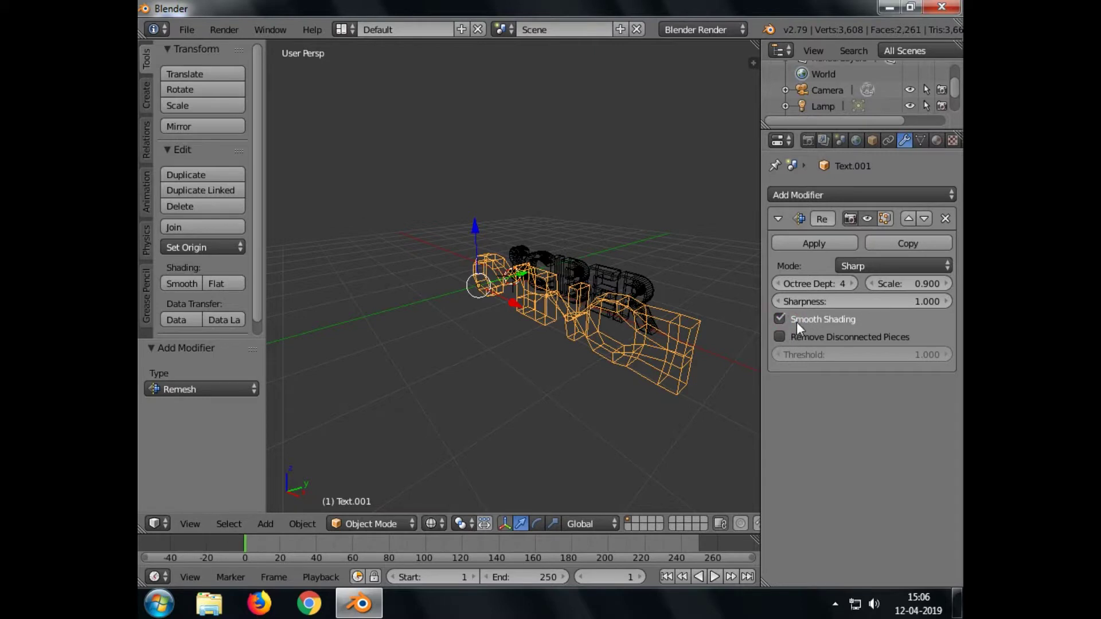
click(849, 284)
click(849, 284)
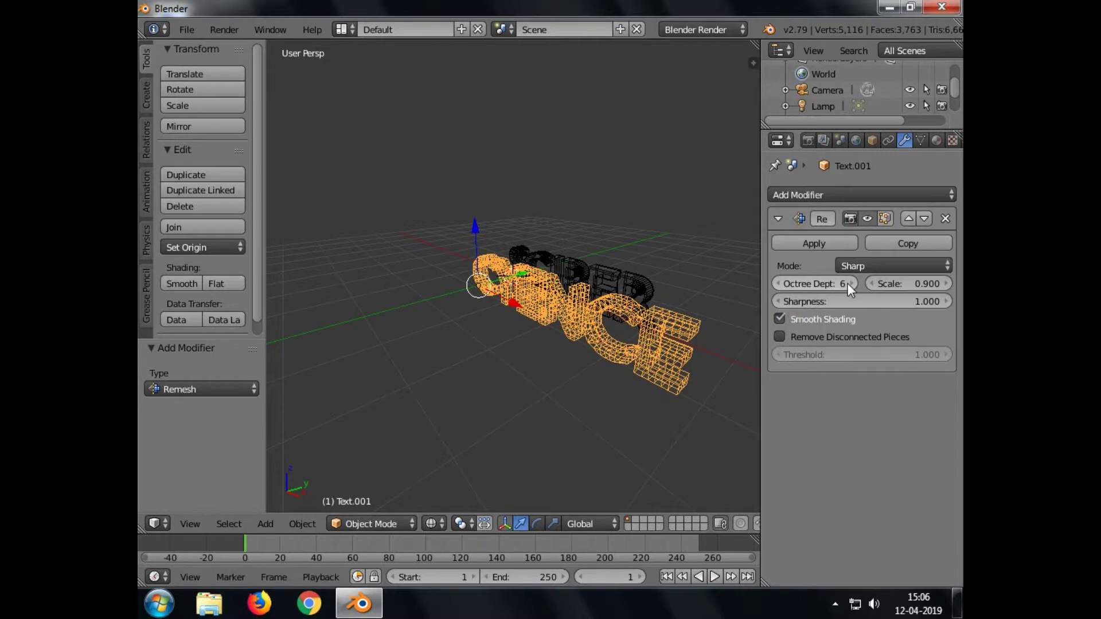
click(848, 284)
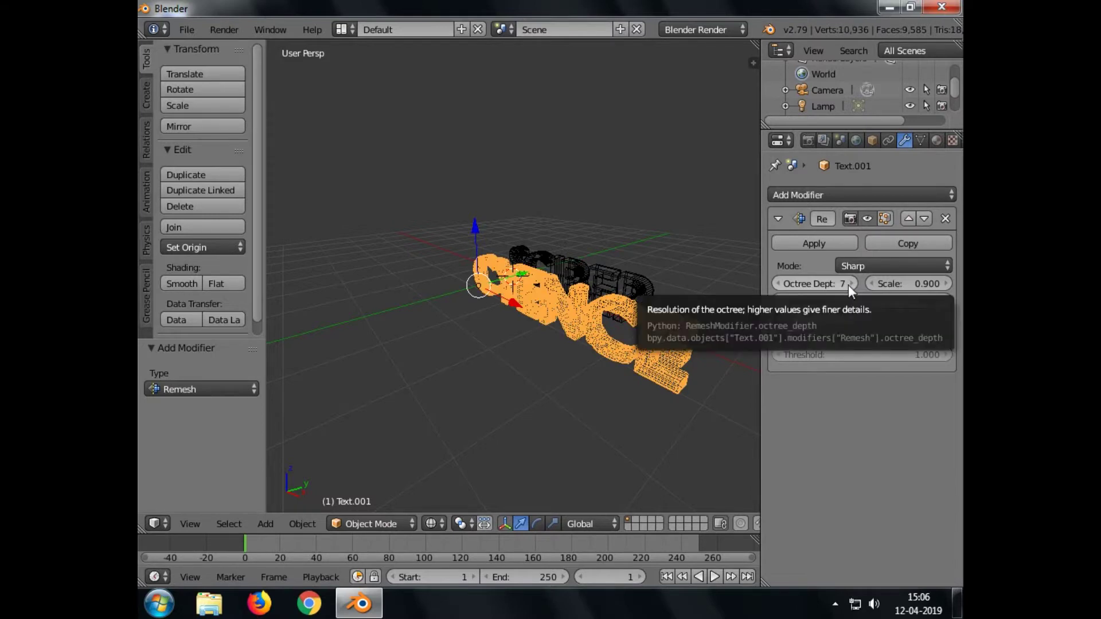
click(849, 284)
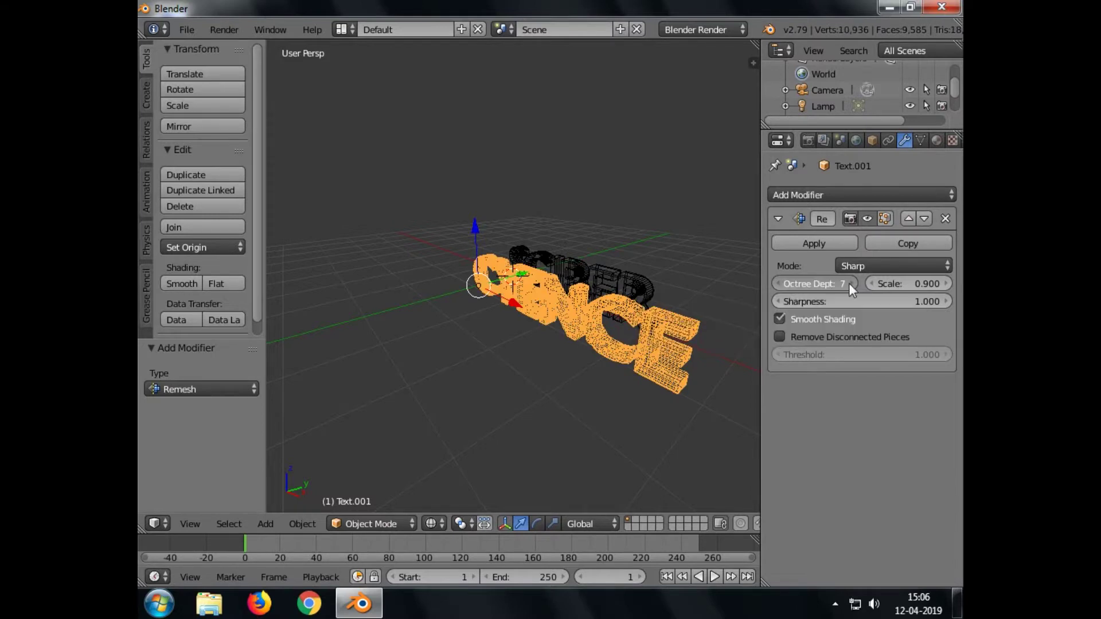
click(783, 284)
click(783, 284)
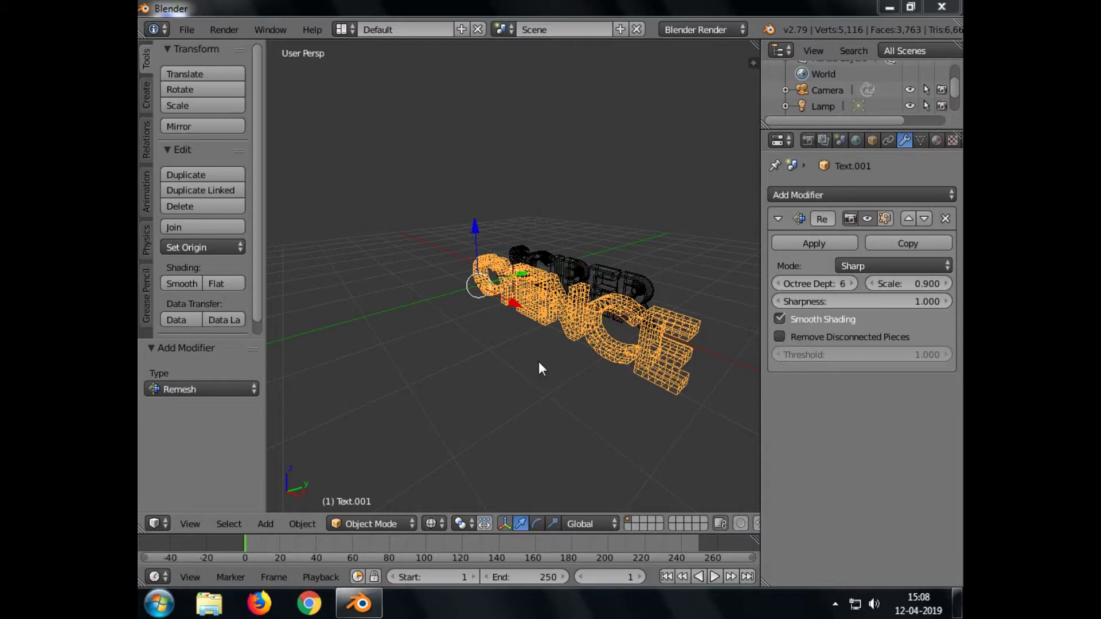
- Select the SCIBER text object alone and convert it to a mesh
middle_drag(539, 361, 517, 377)
key(a)
right_click(577, 311)
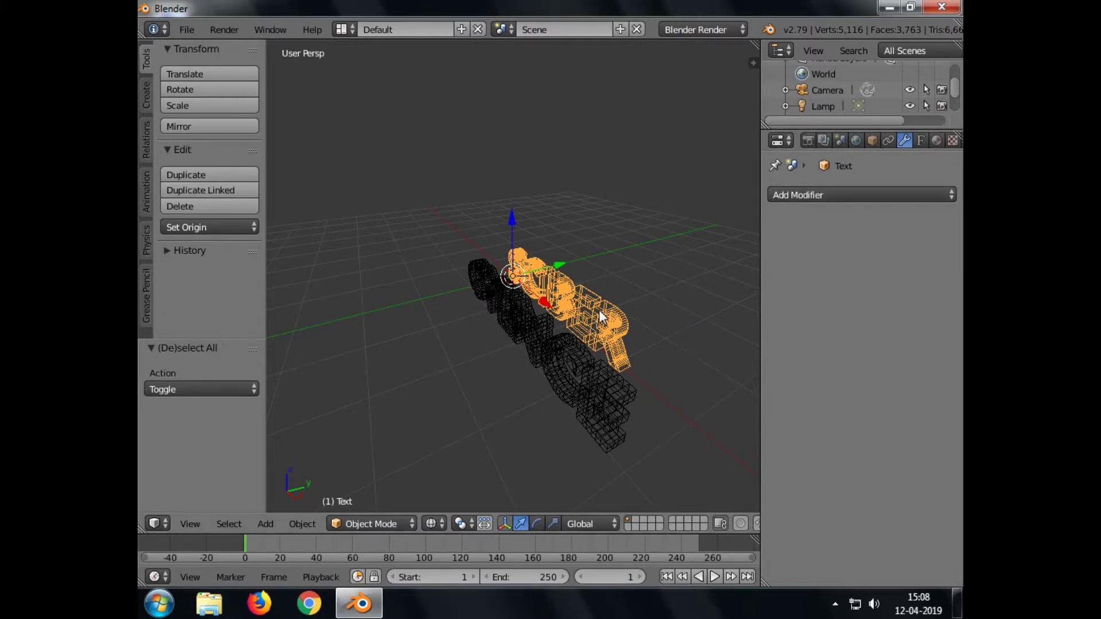
key(alt+c)
click(500, 311)
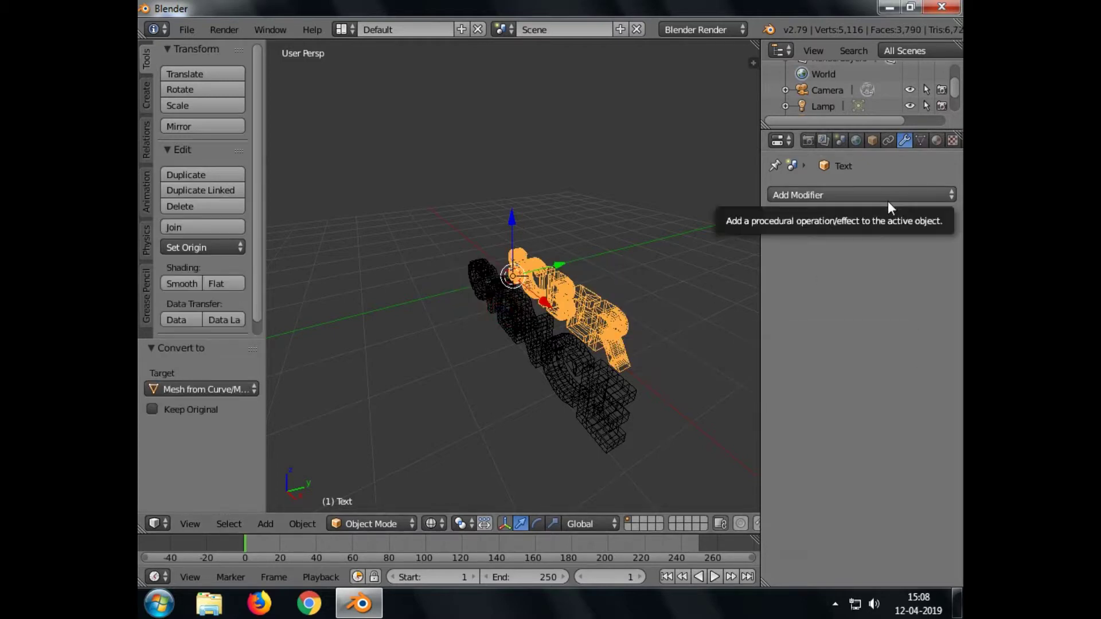
- Add a Remesh modifier to the SCIBER mesh with disconnected pieces kept, smooth shading on and octree depth 7
click(938, 196)
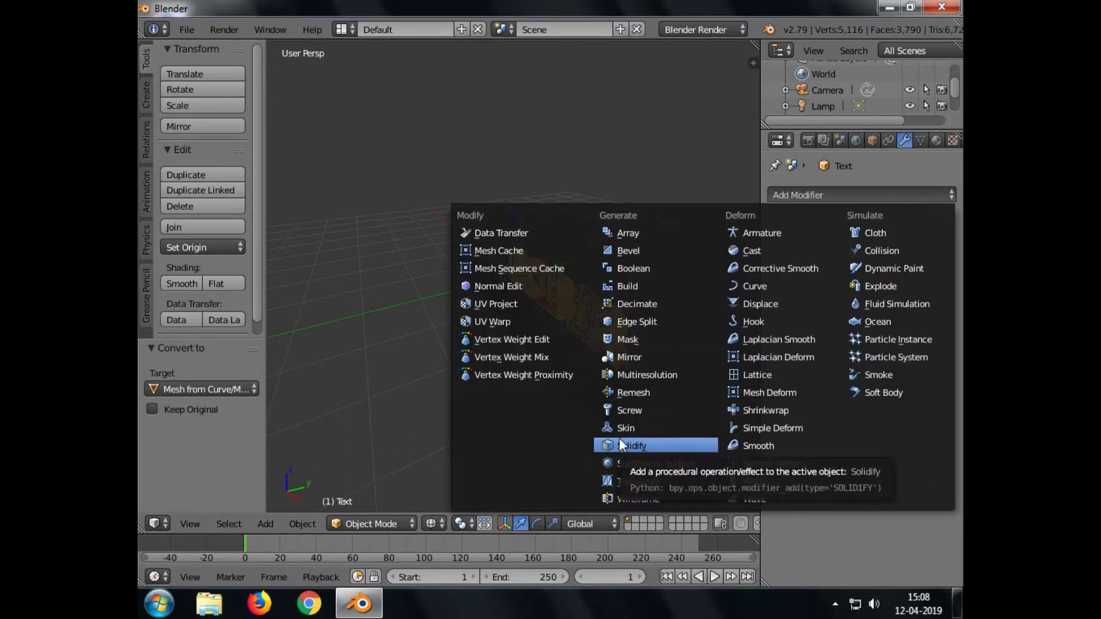
click(630, 396)
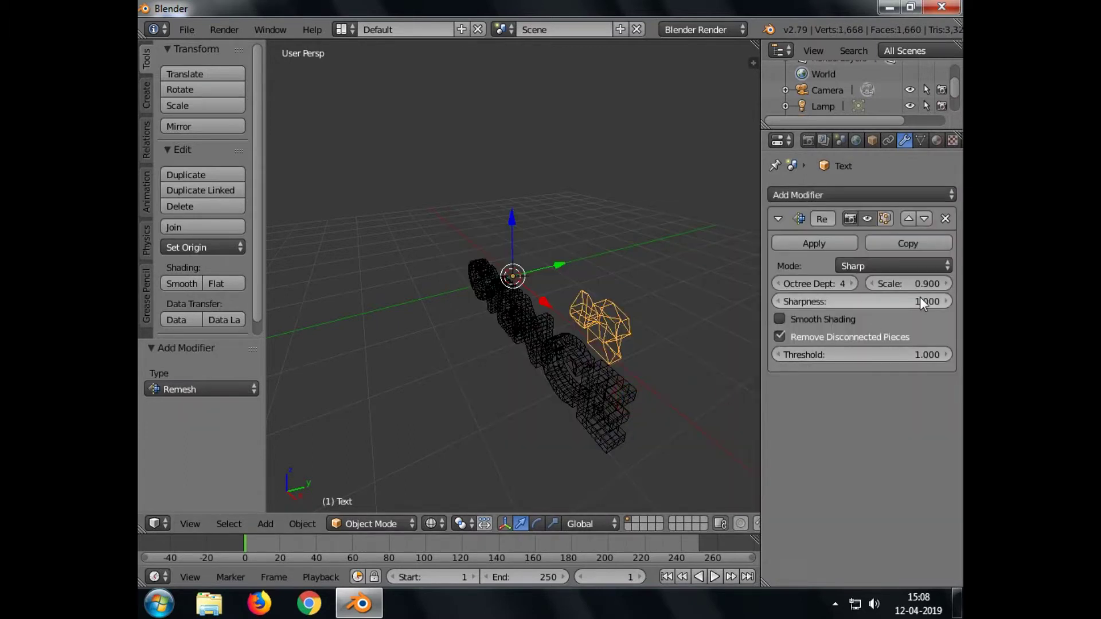
click(821, 337)
click(817, 318)
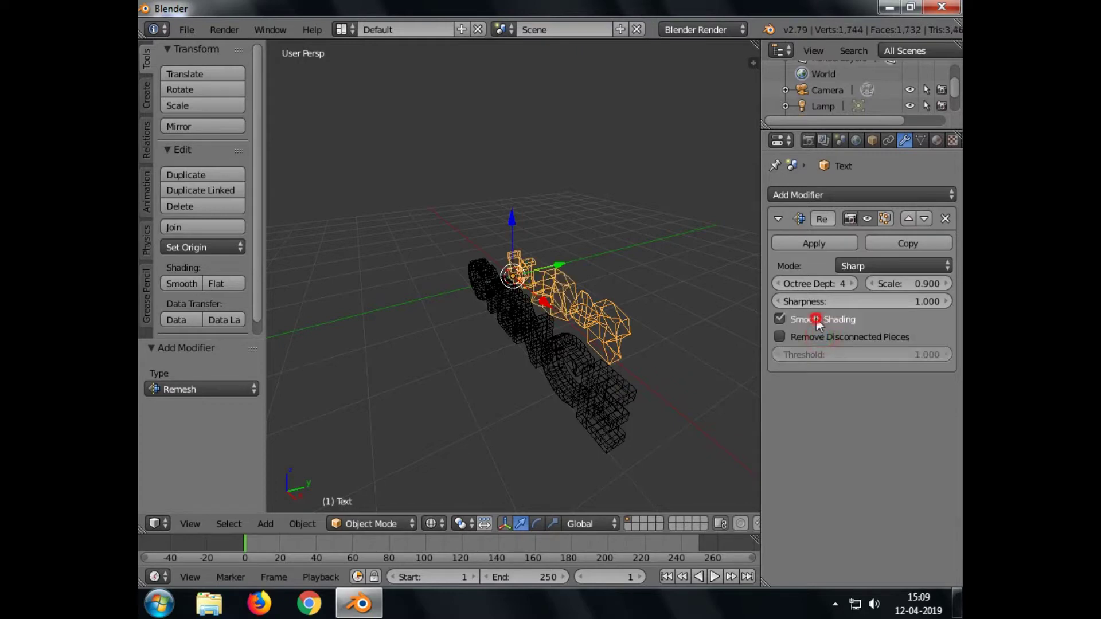
click(844, 282)
click(844, 283)
click(844, 282)
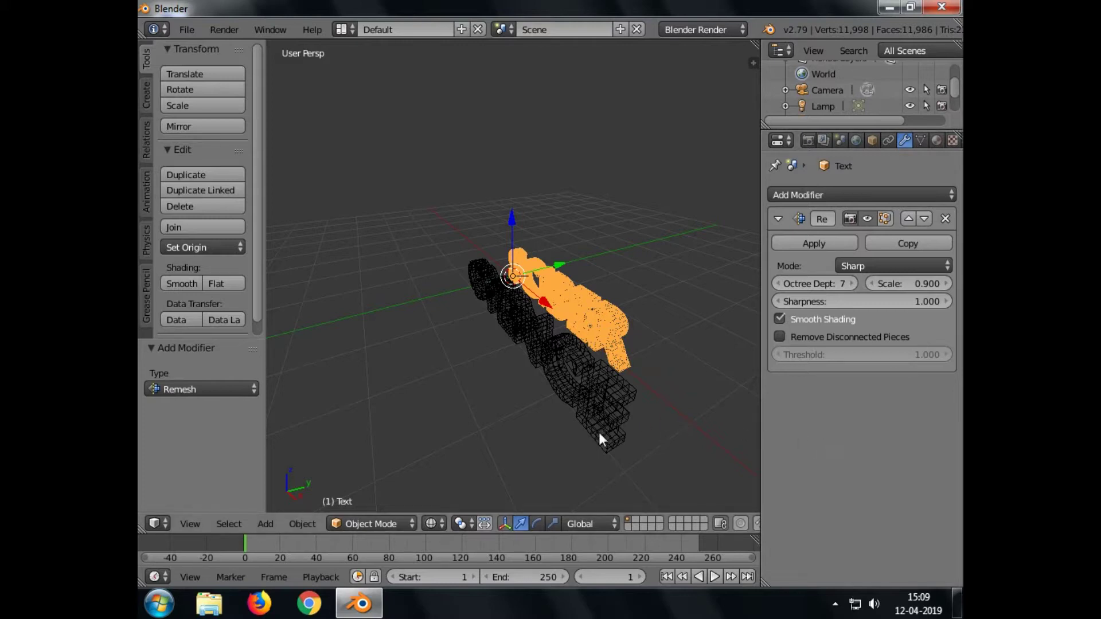
- Switch the viewport display back to solid shading
mouse_move(546, 437)
middle_down()
mouse_move(579, 422)
mouse_move(564, 432)
middle_up()
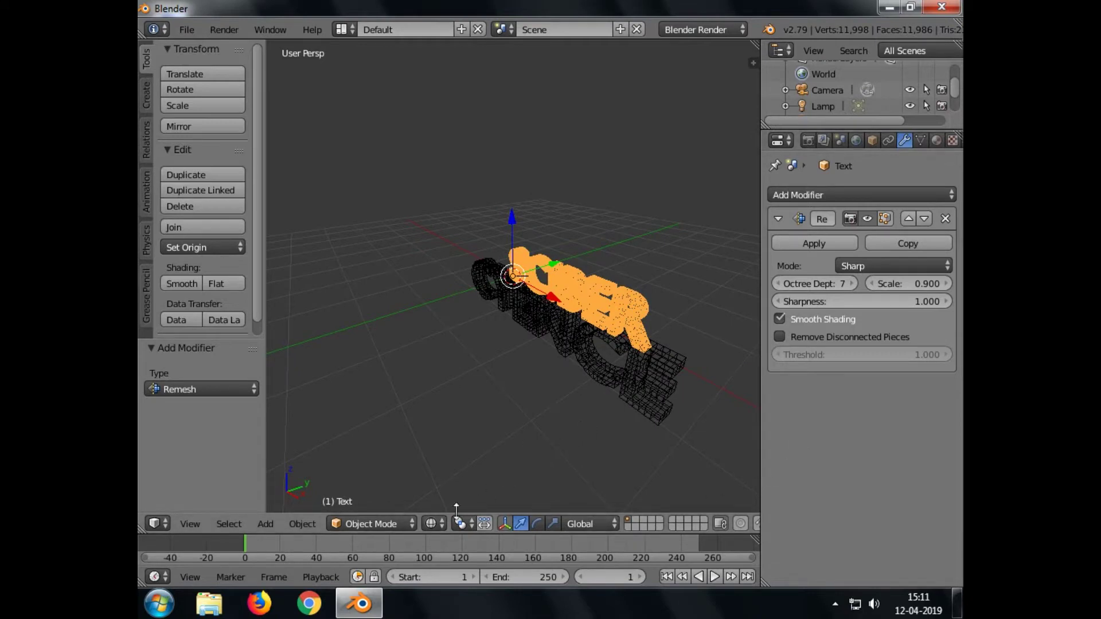
click(440, 524)
click(454, 471)
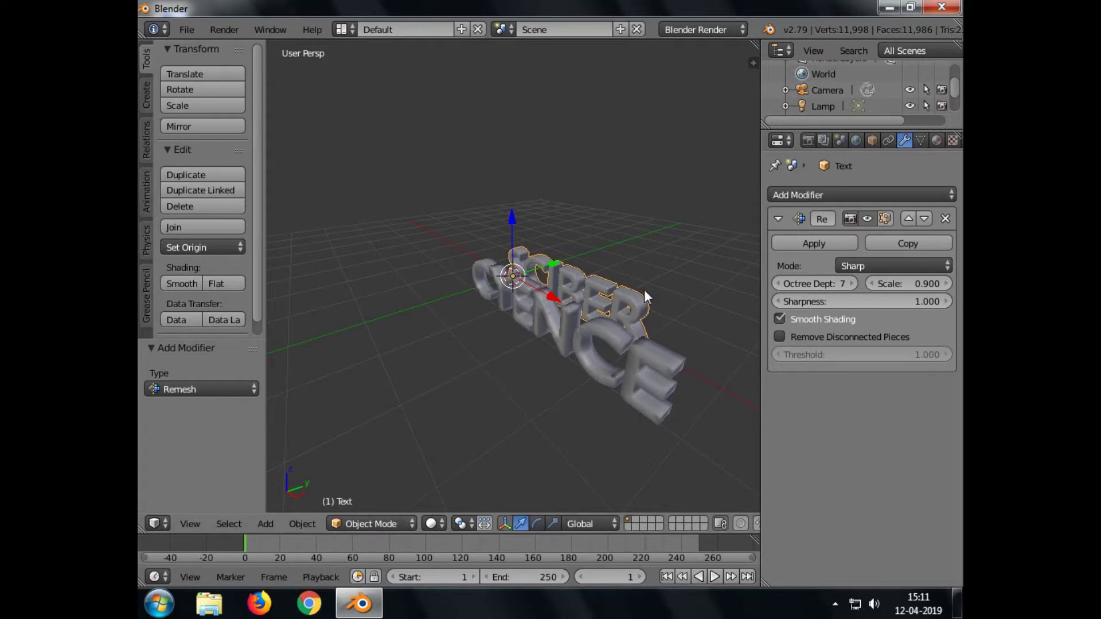
- Add a new particle system to the SCIBER mesh and set its emission number to 500
drag(761, 174, 742, 175)
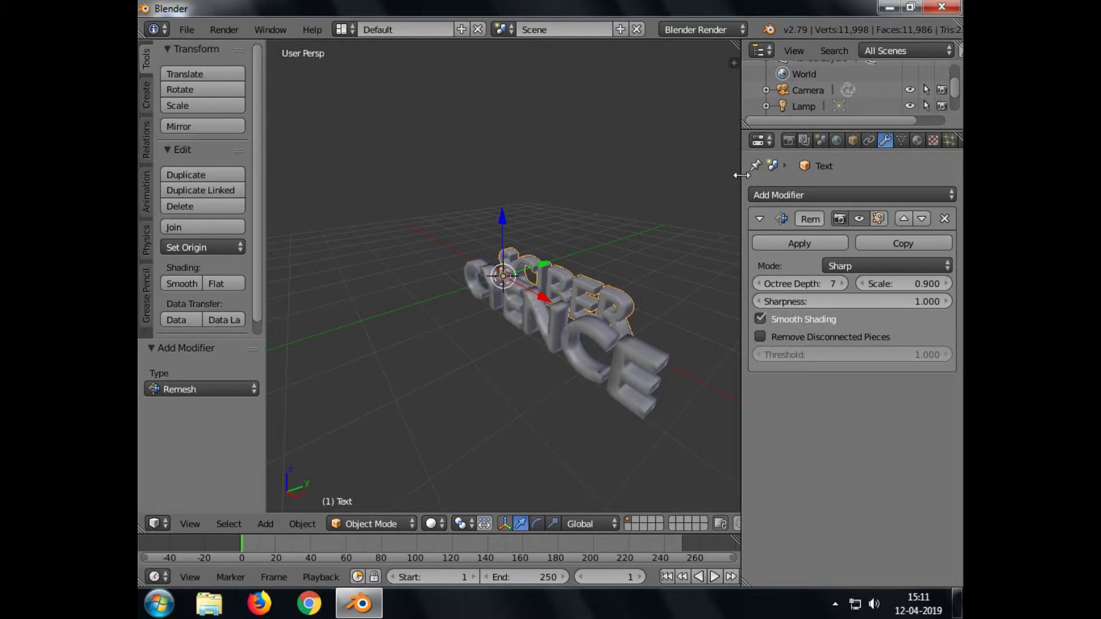
click(934, 142)
click(950, 141)
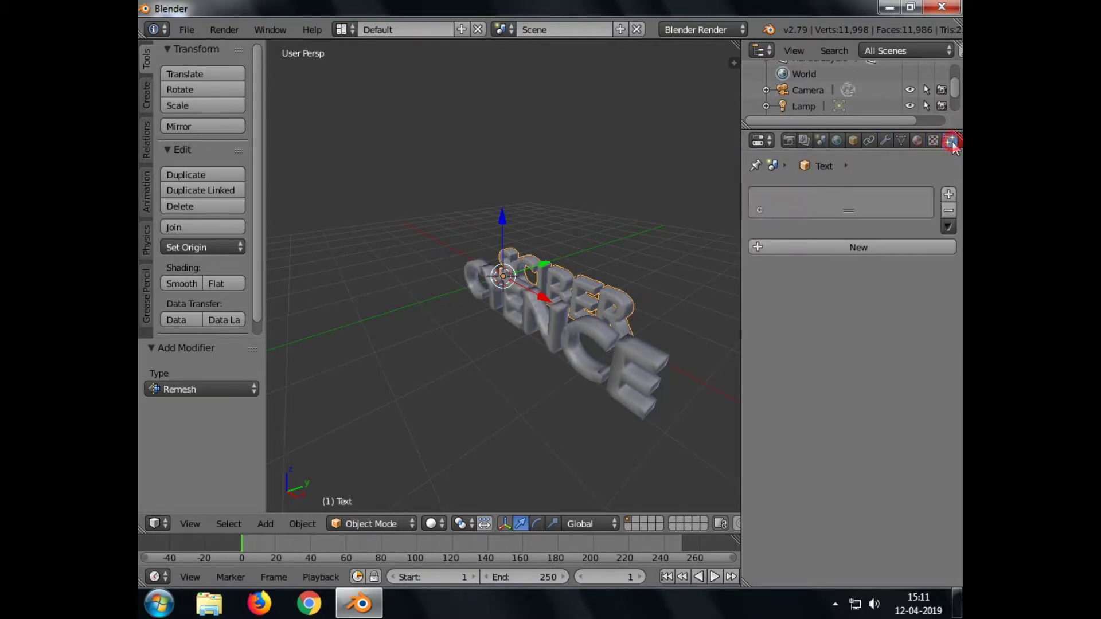
click(862, 247)
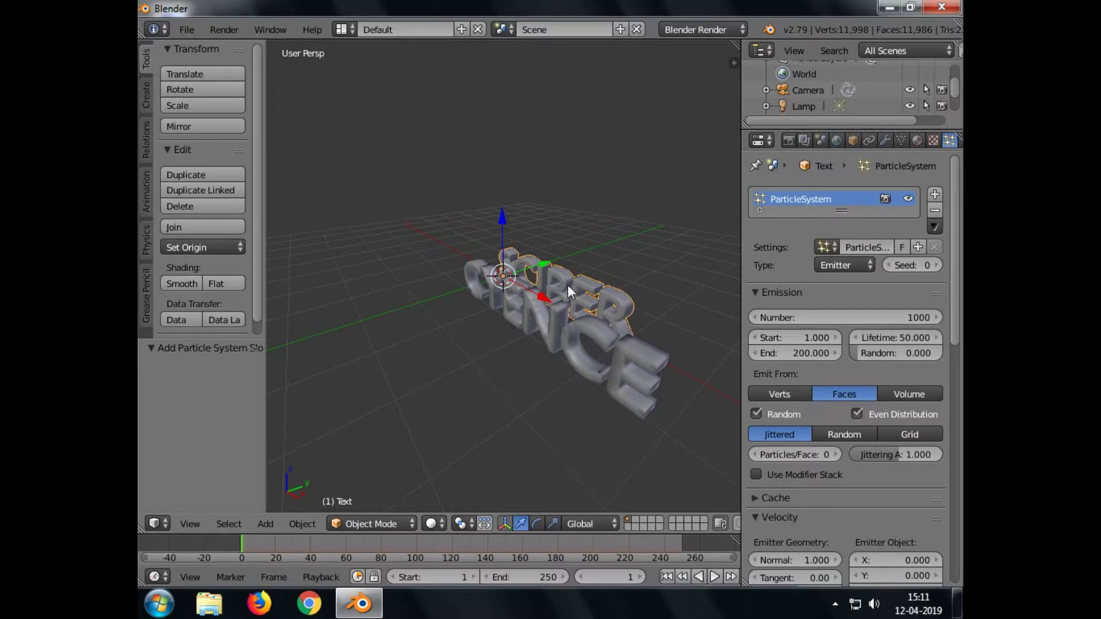
scroll(801, 298, down, 2)
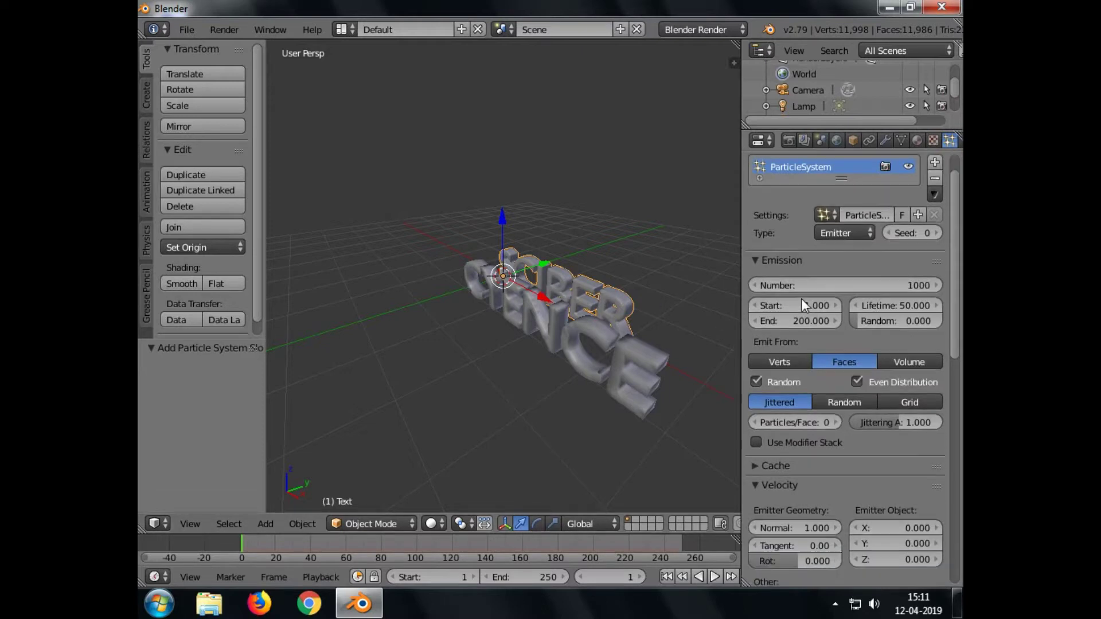
click(877, 284)
text(500)
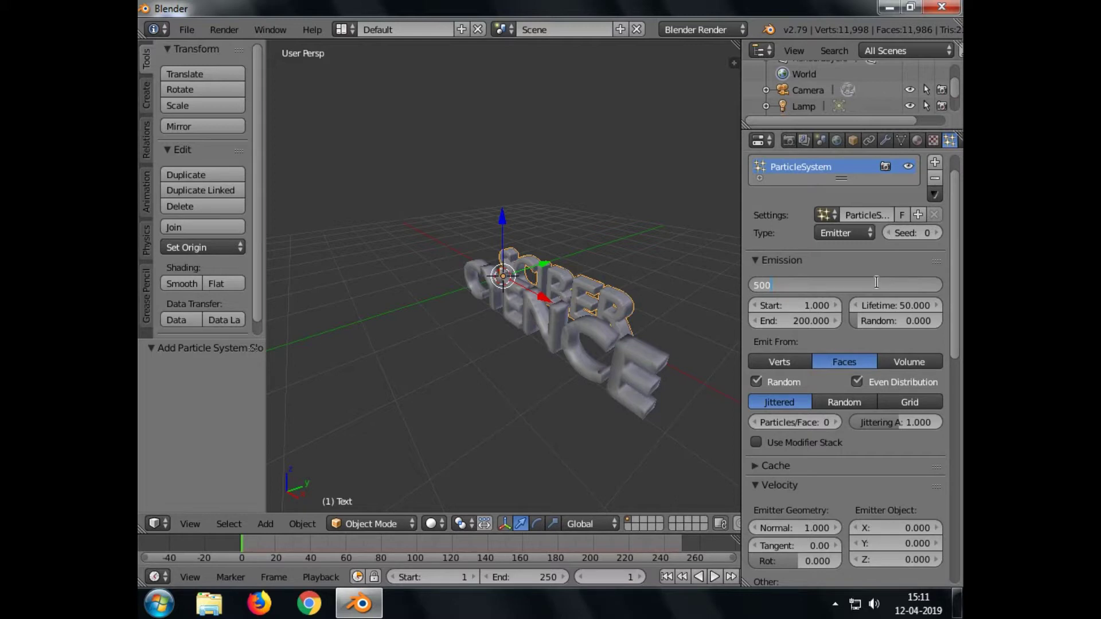
key(Return)
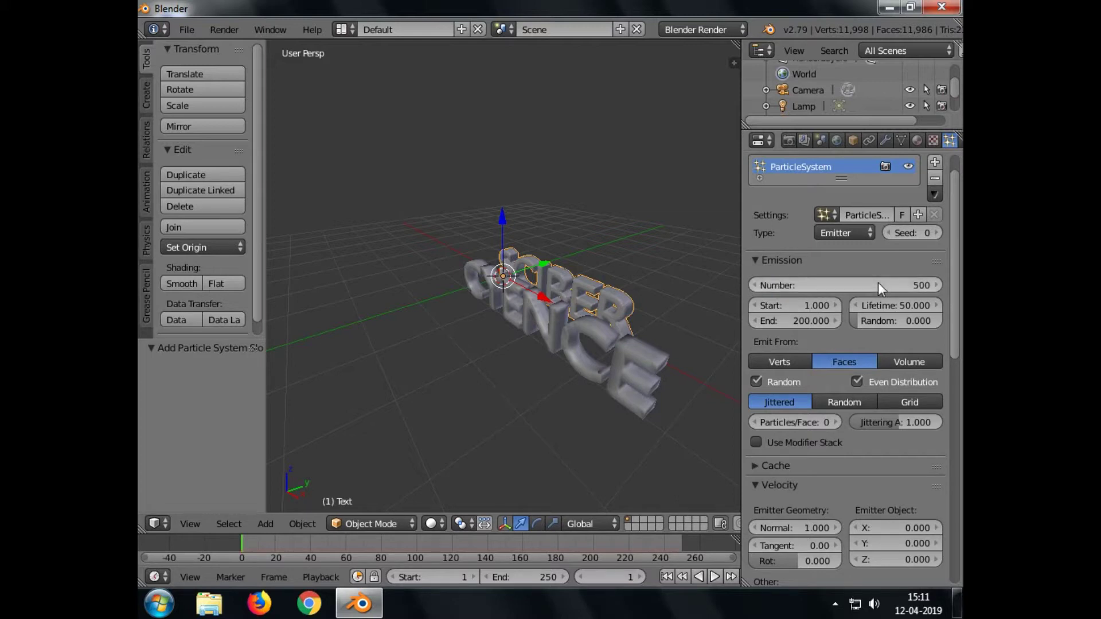
- Set the end frame of the SCIBER particle emission to 50
click(818, 320)
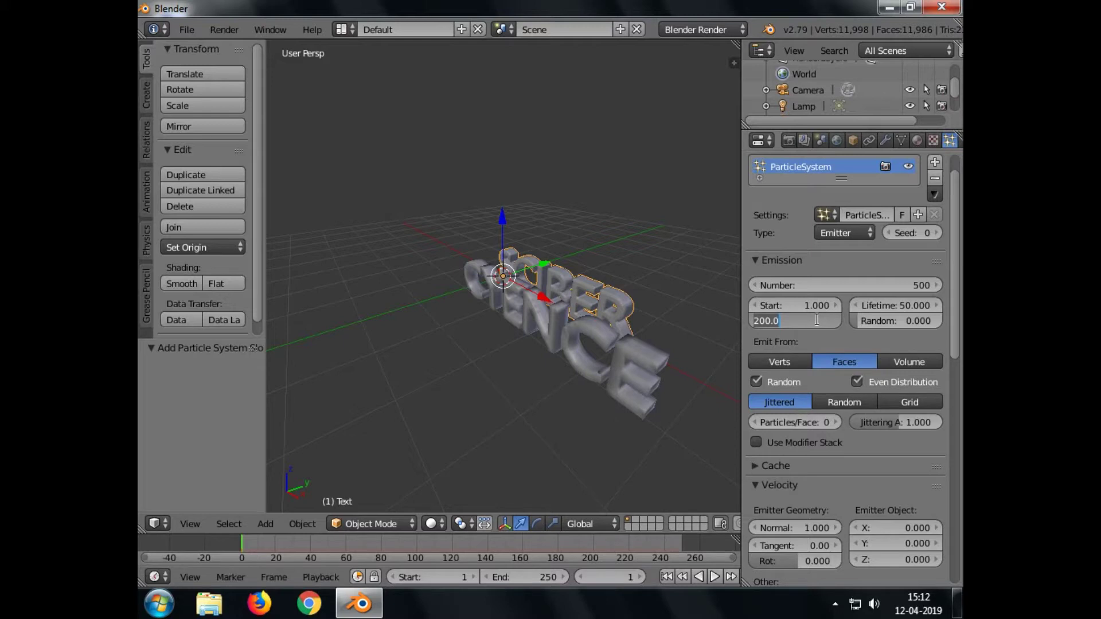
text(00)
text(**)
key(BackSpace)
key(BackSpace)
key(BackSpace)
text(50)
key(Return)
- Set the particle lifetime to 100 and make the emission use the modifier stack
click(900, 304)
text(100)
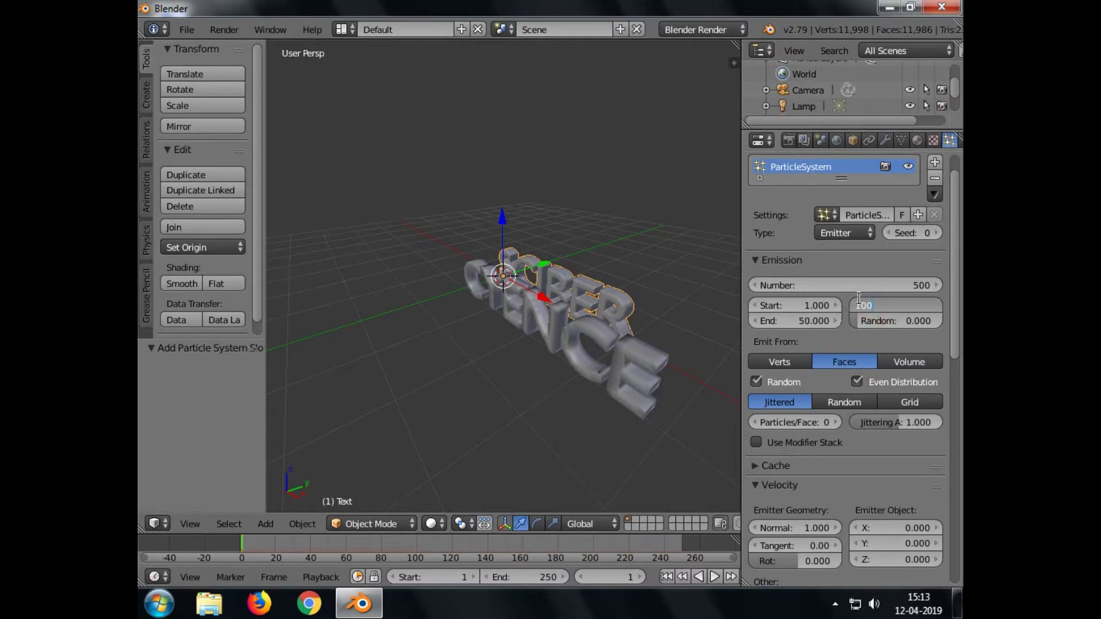
key(Return)
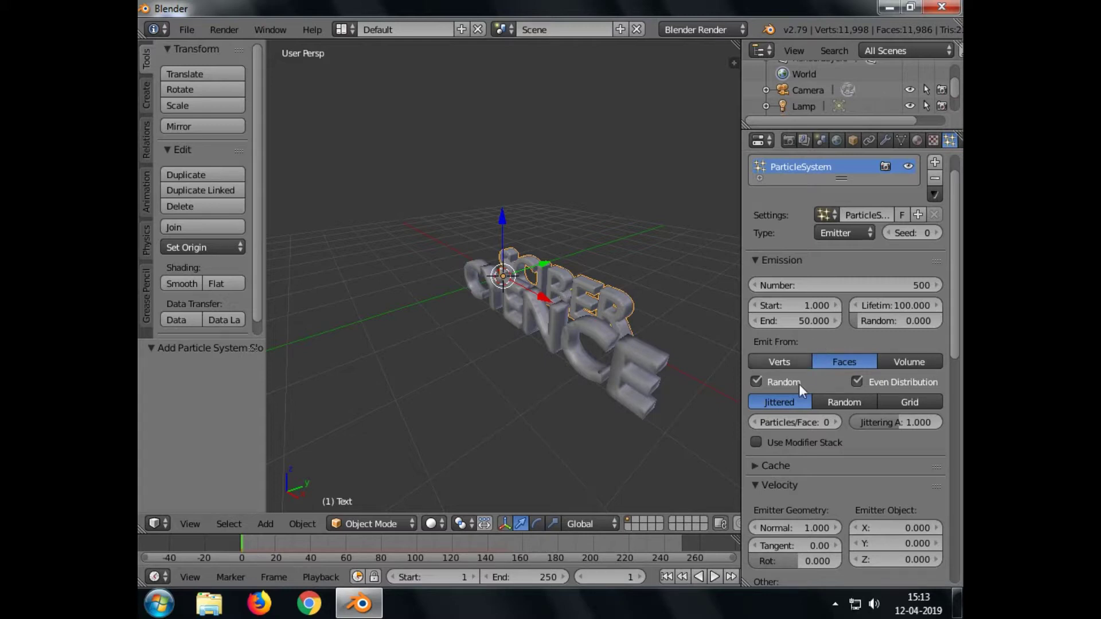
click(757, 442)
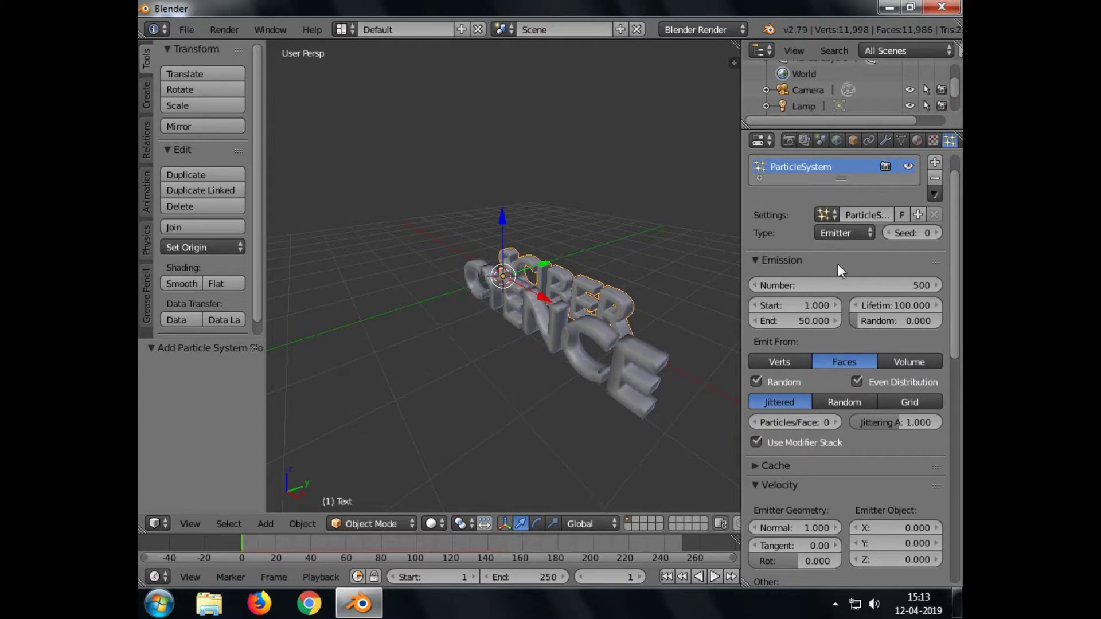
- Set the normal emission velocity of the SCIBER particle system to 0
scroll(817, 298, down, 5)
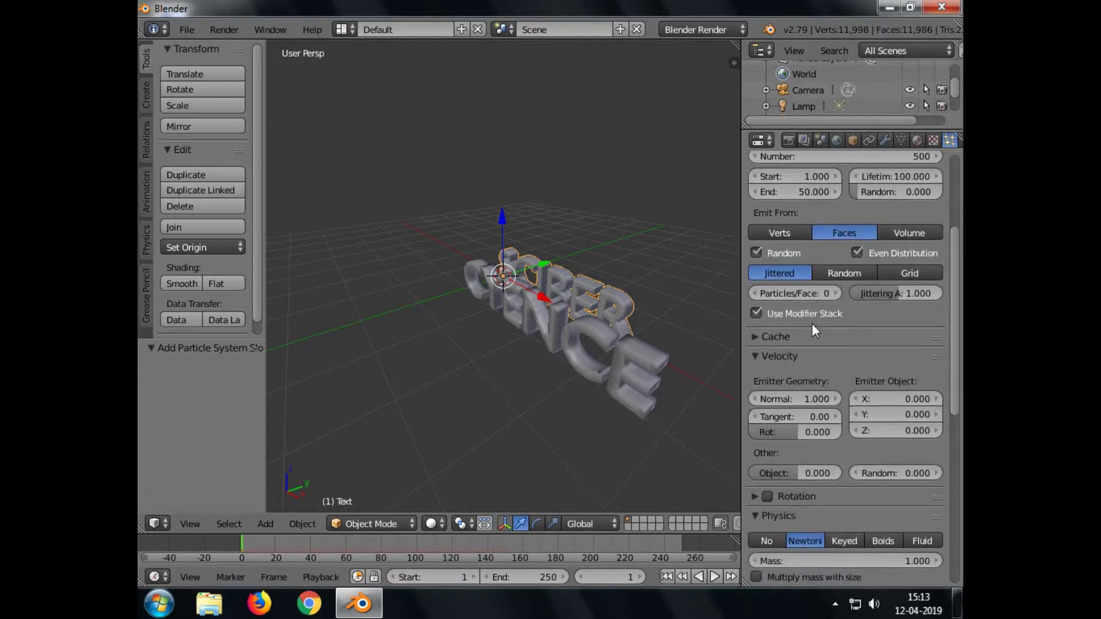
click(783, 399)
text(0)
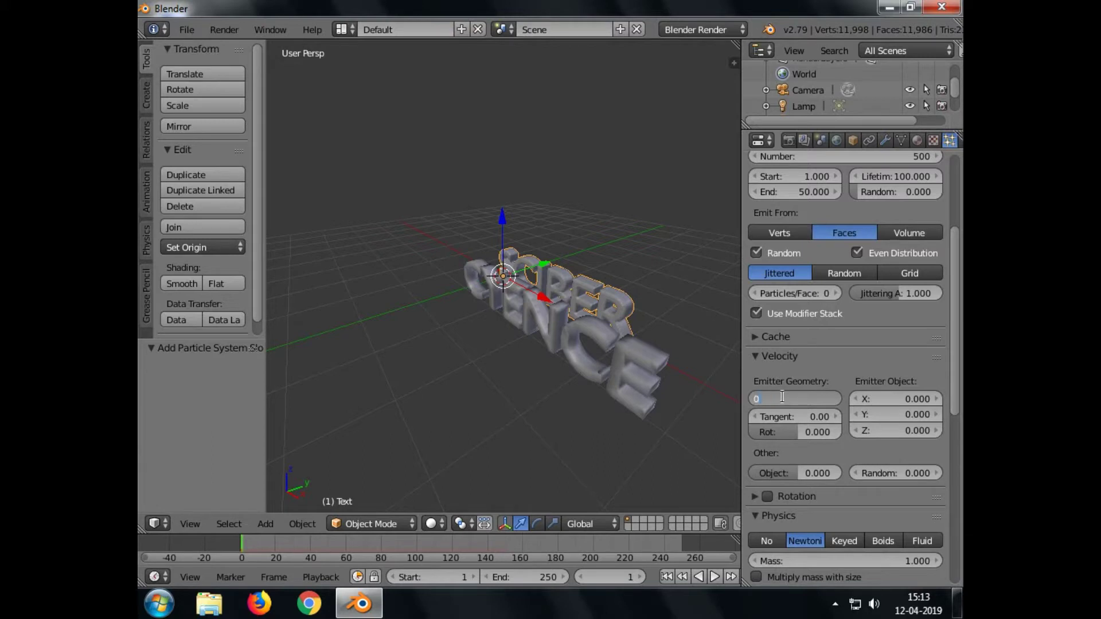
key(Return)
- Set the gravity field weight of the SCIBER particles to 0
scroll(776, 396, down, 6)
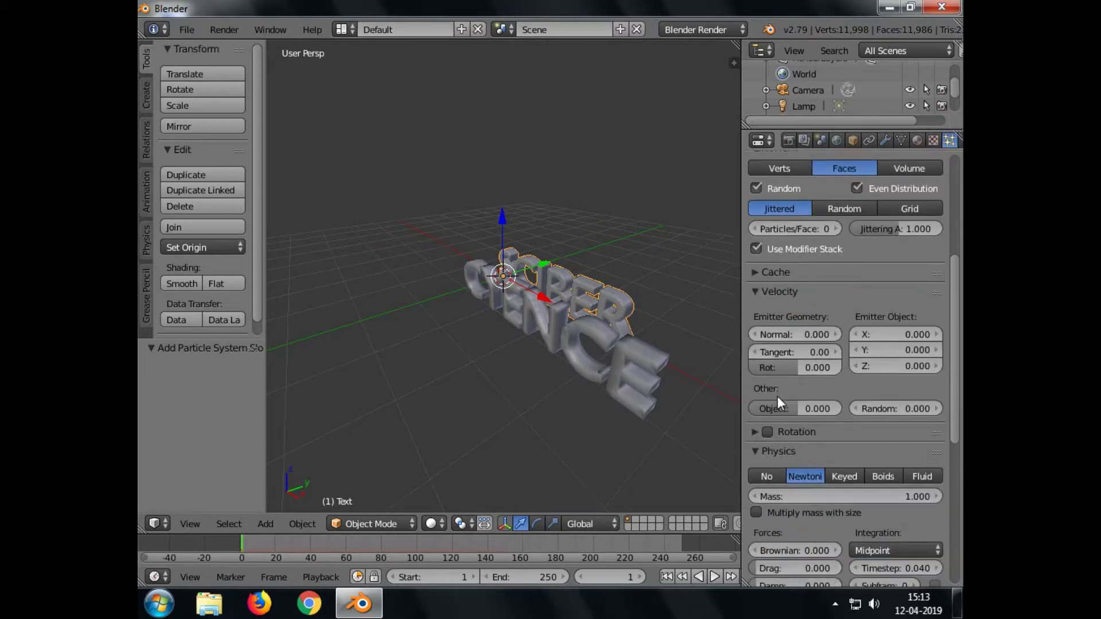
scroll(777, 396, down, 8)
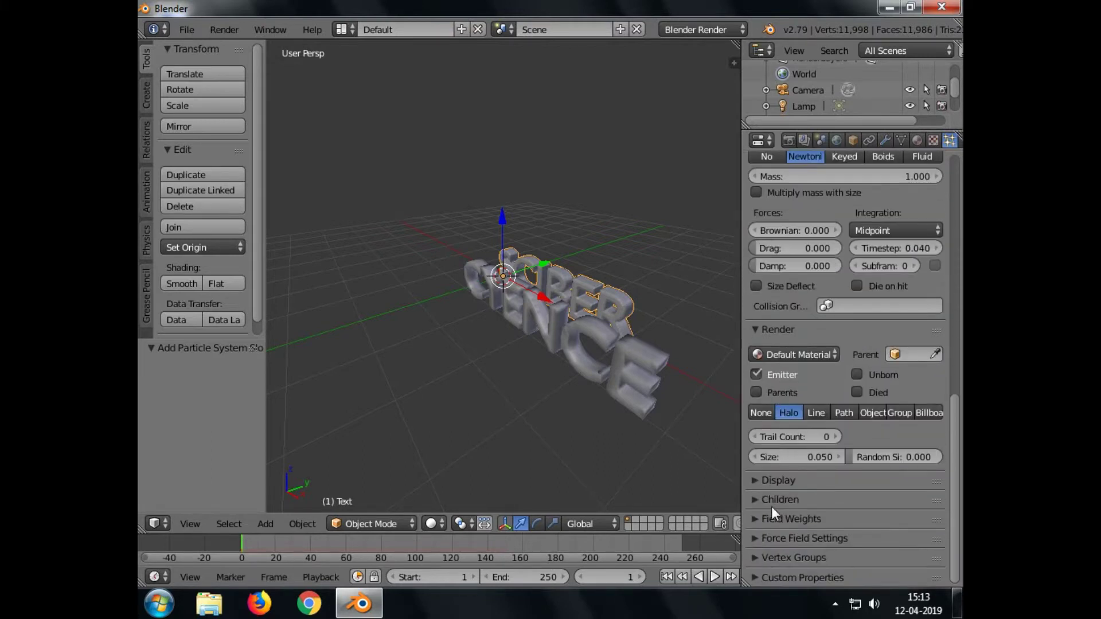
click(772, 521)
scroll(772, 521, down, 4)
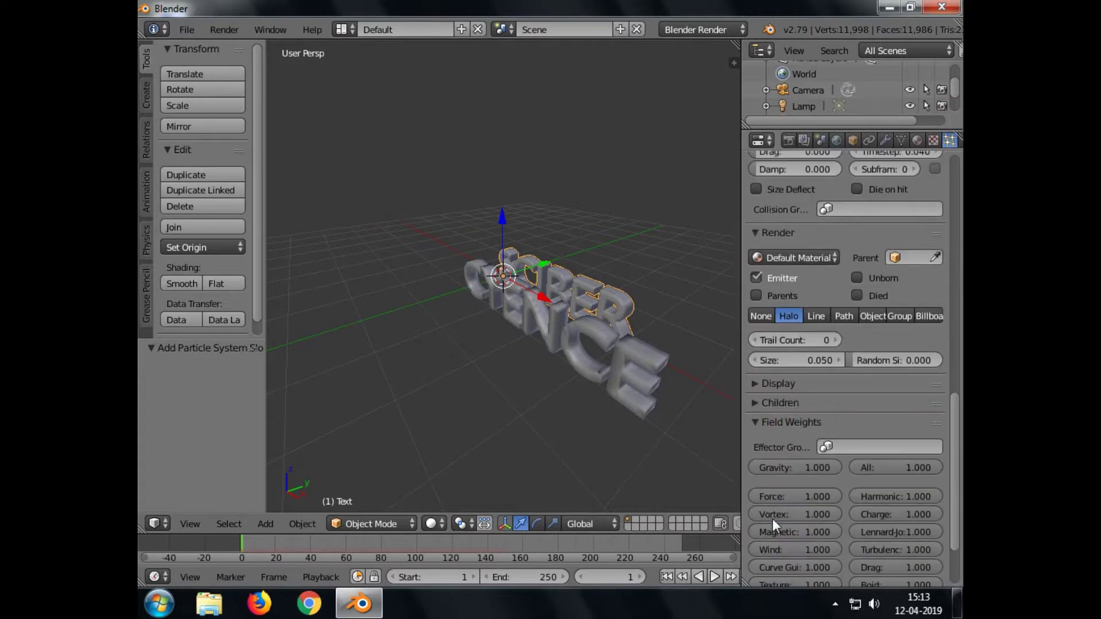
click(787, 469)
text(0)
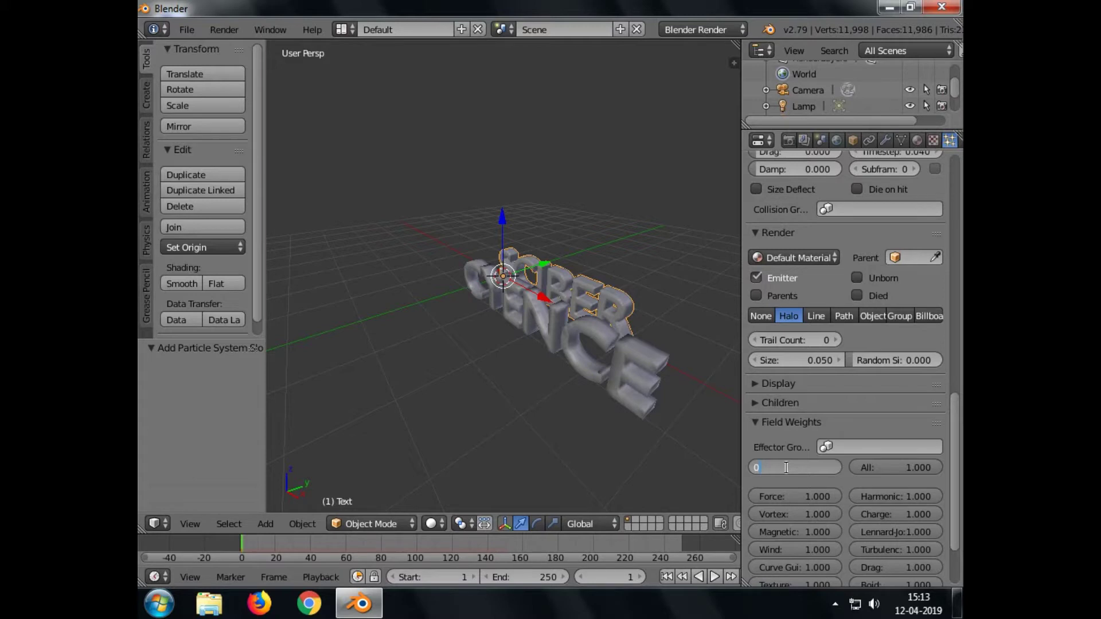
key(Return)
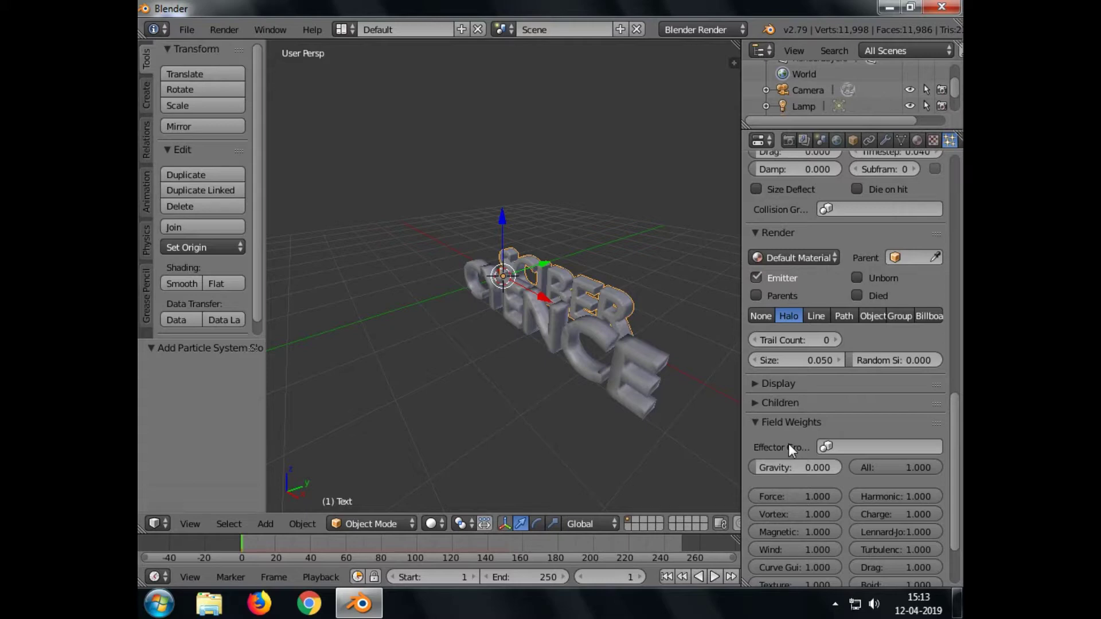
drag(954, 422, 947, 457)
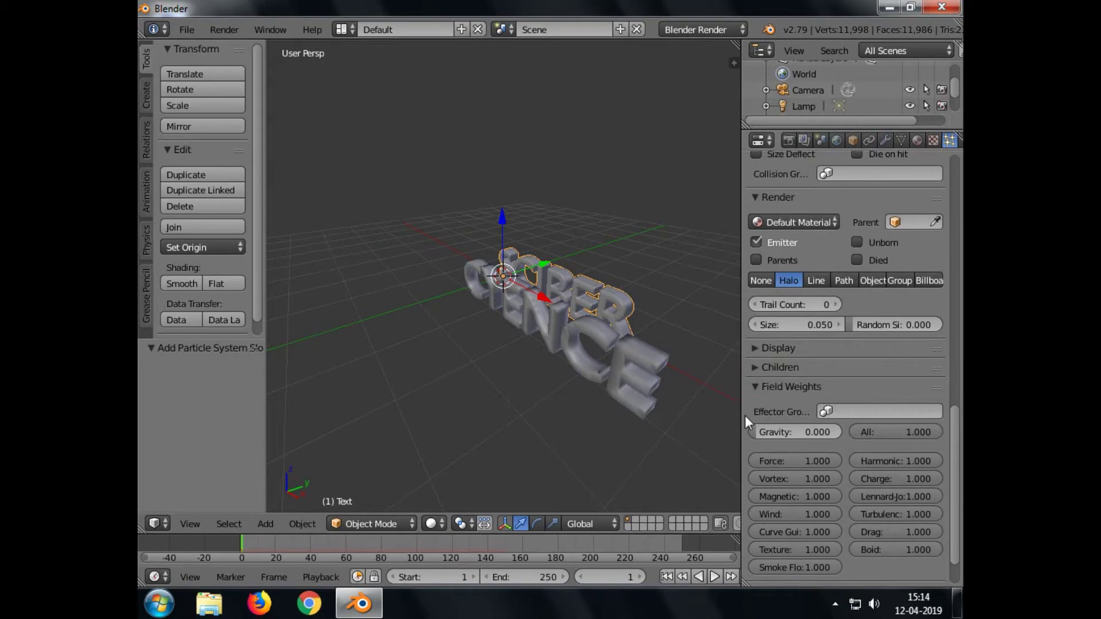
click(759, 388)
- Add an Explode modifier to the SCIBER mesh
drag(952, 438, 955, 159)
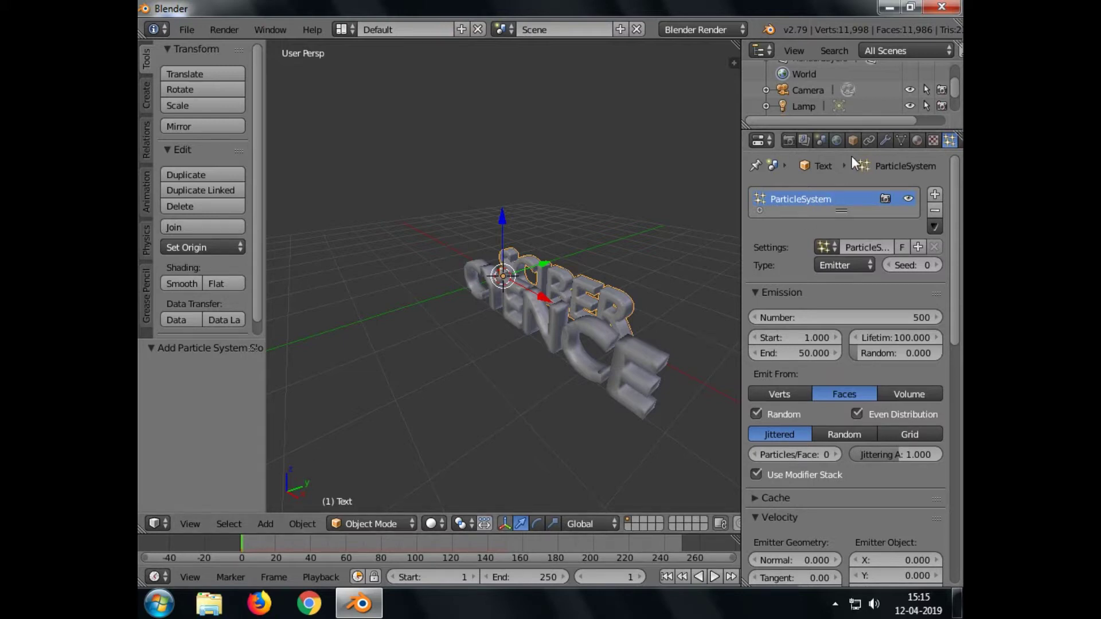
click(885, 140)
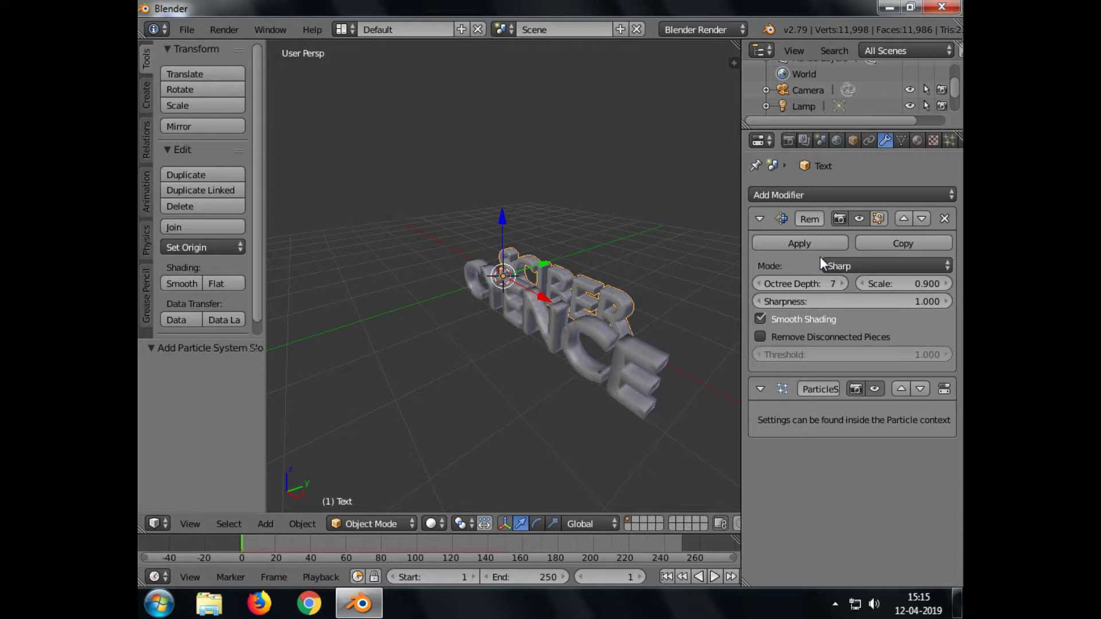
click(912, 195)
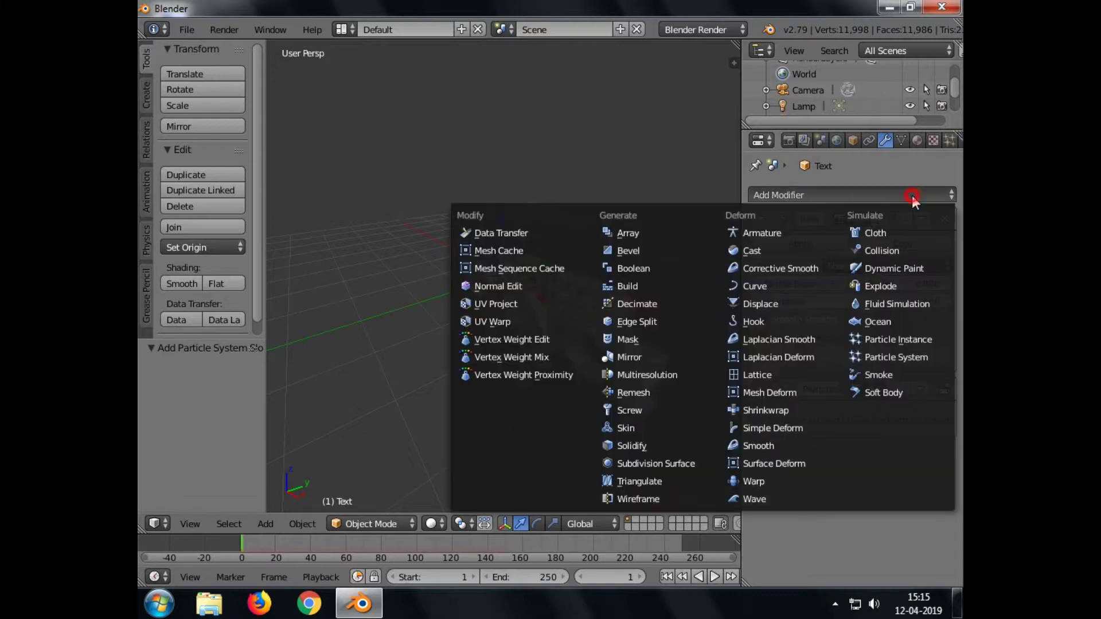
click(882, 286)
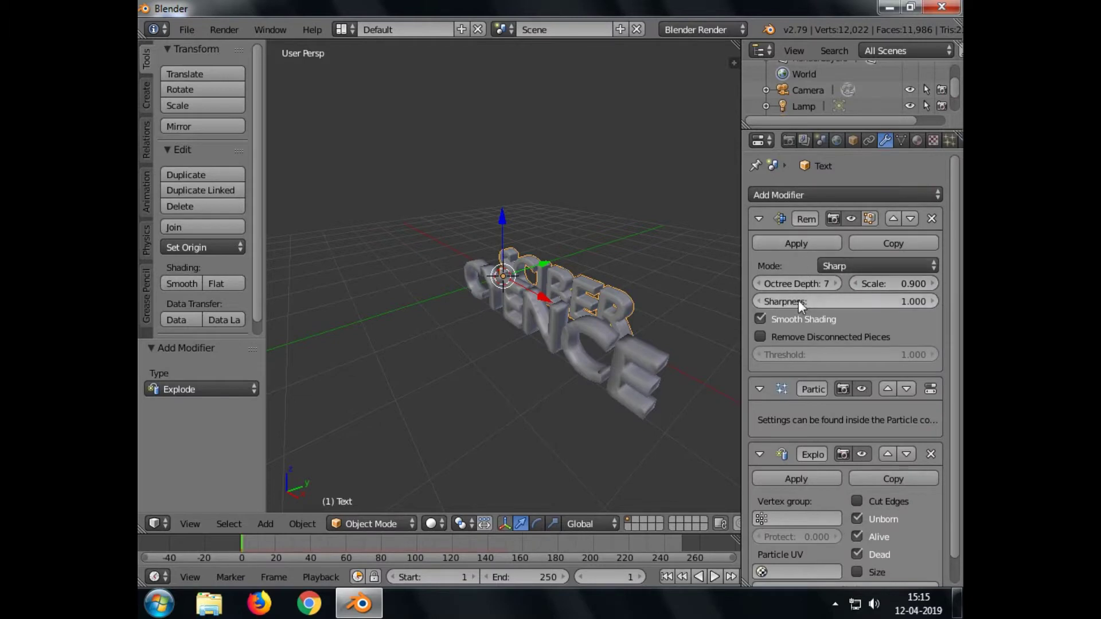
- Set the Explode modifier to cut edges and hide the mesh for unborn and dead particles
scroll(819, 324, down, 1)
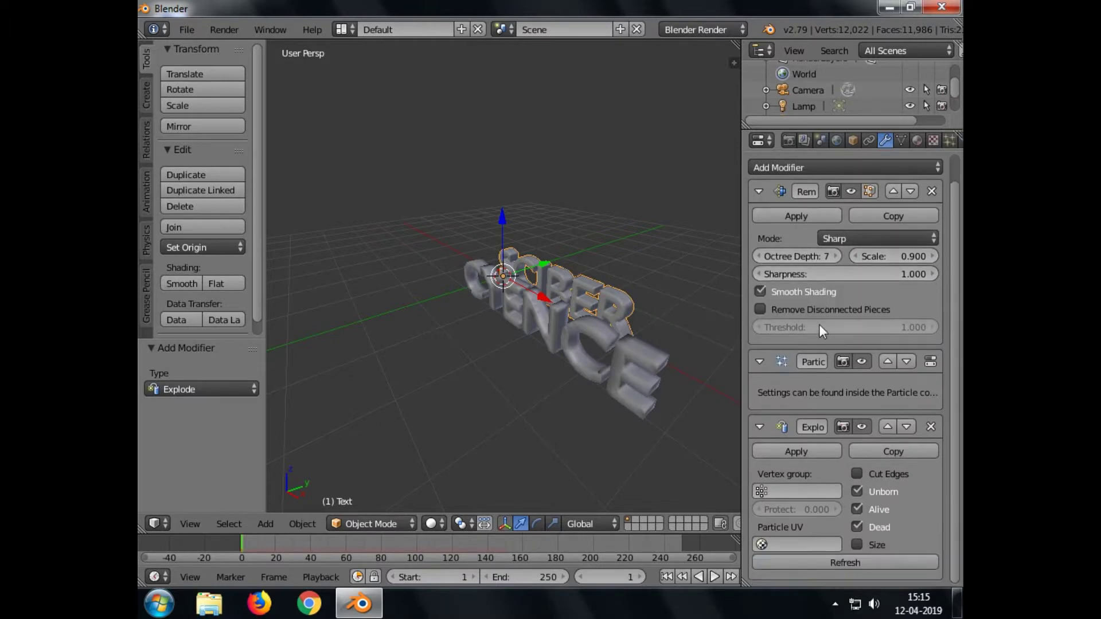
click(859, 491)
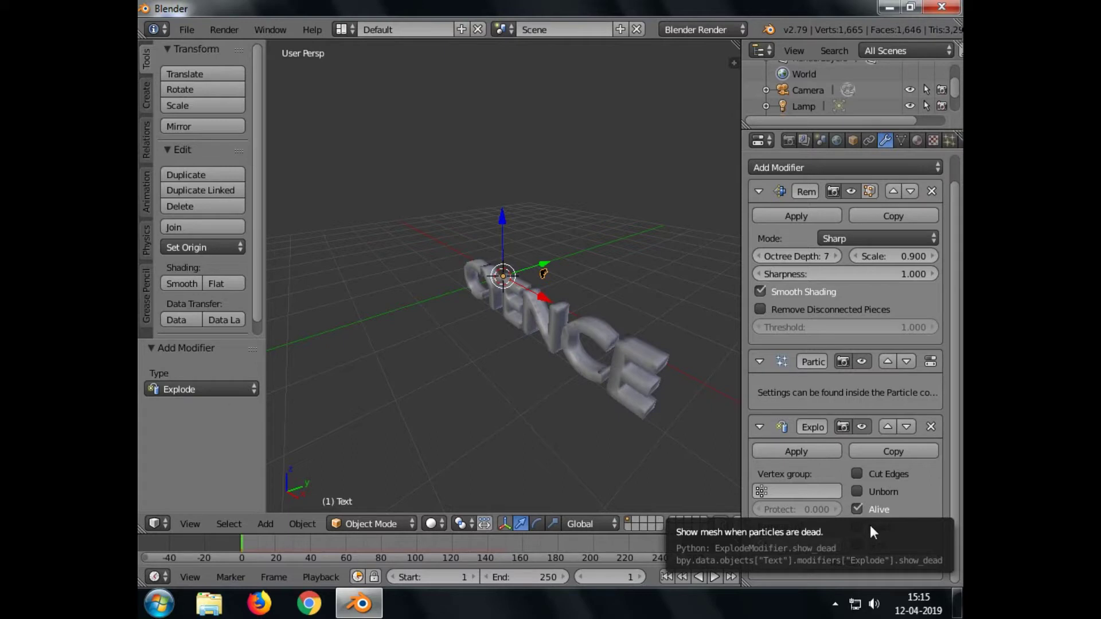
click(890, 478)
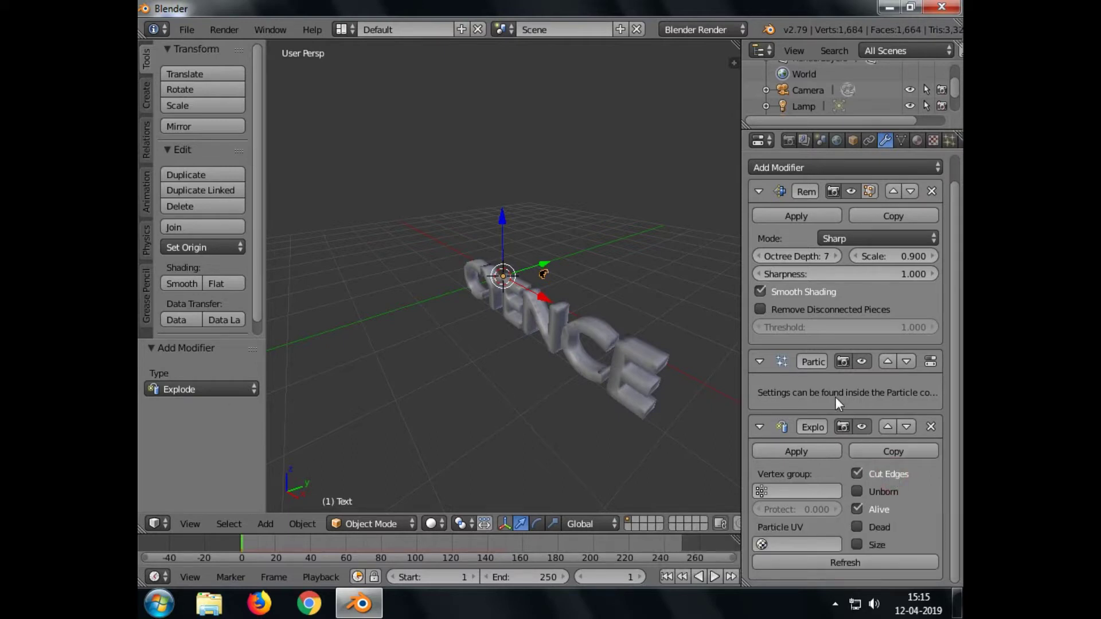
- Add a Solidify modifier to the SCIBER mesh after the Explode modifier
scroll(835, 397, up, 2)
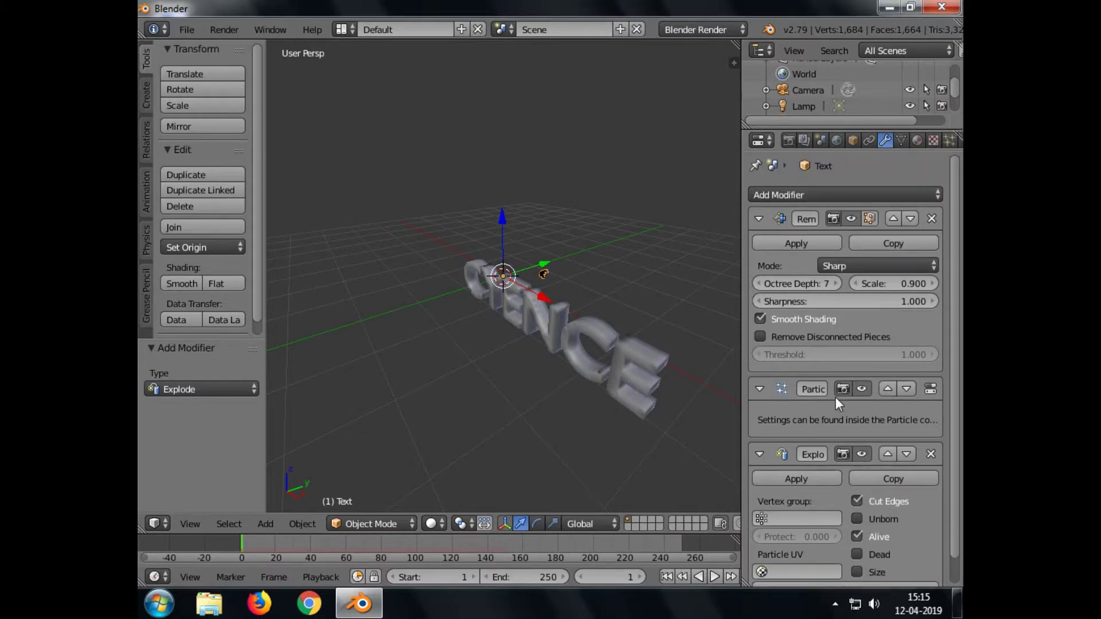
scroll(835, 404, down, 2)
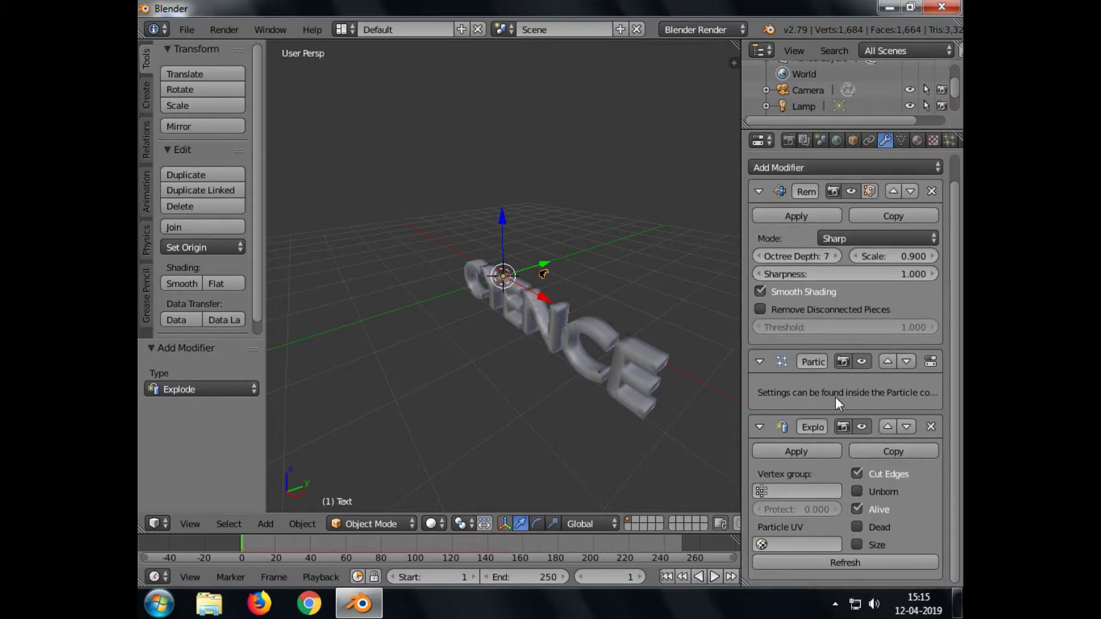
scroll(835, 397, up, 2)
click(855, 194)
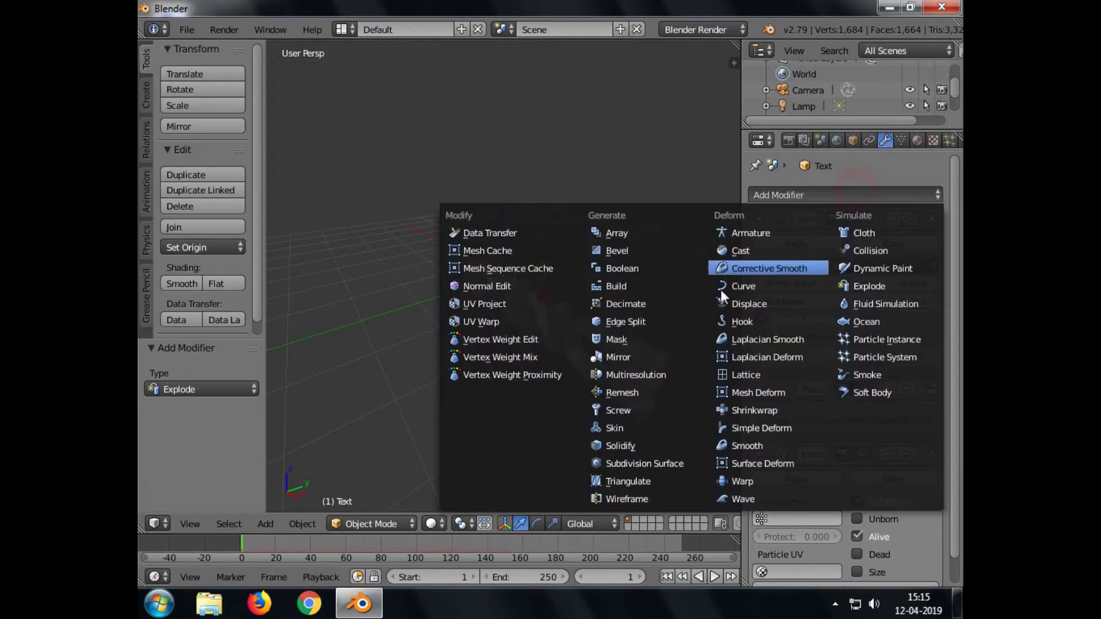
click(641, 446)
scroll(776, 450, down, 10)
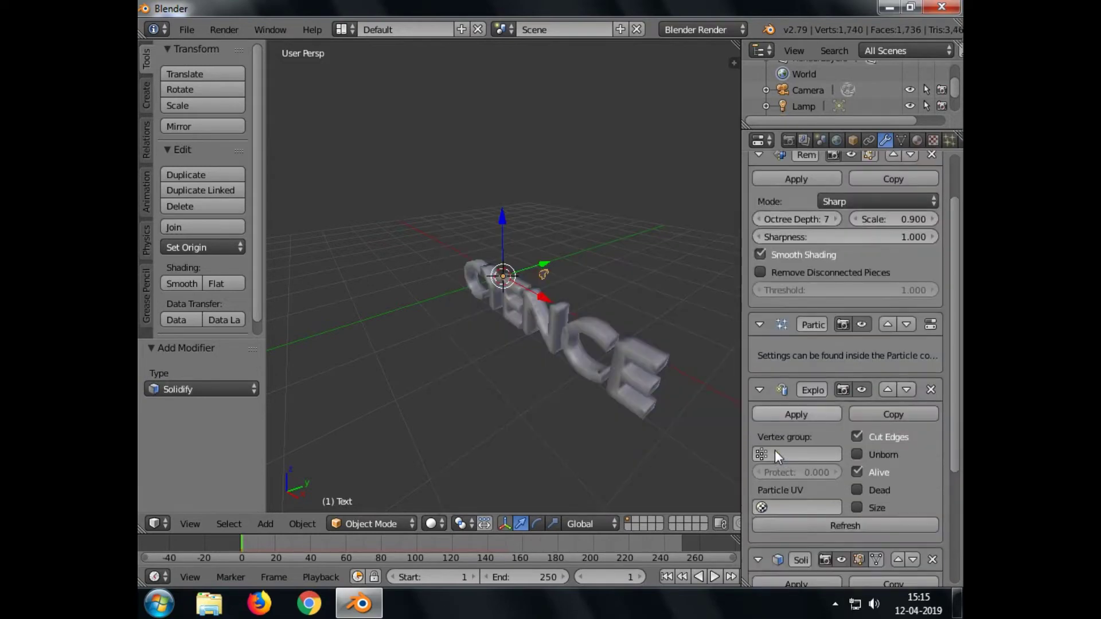
scroll(839, 442, down, 2)
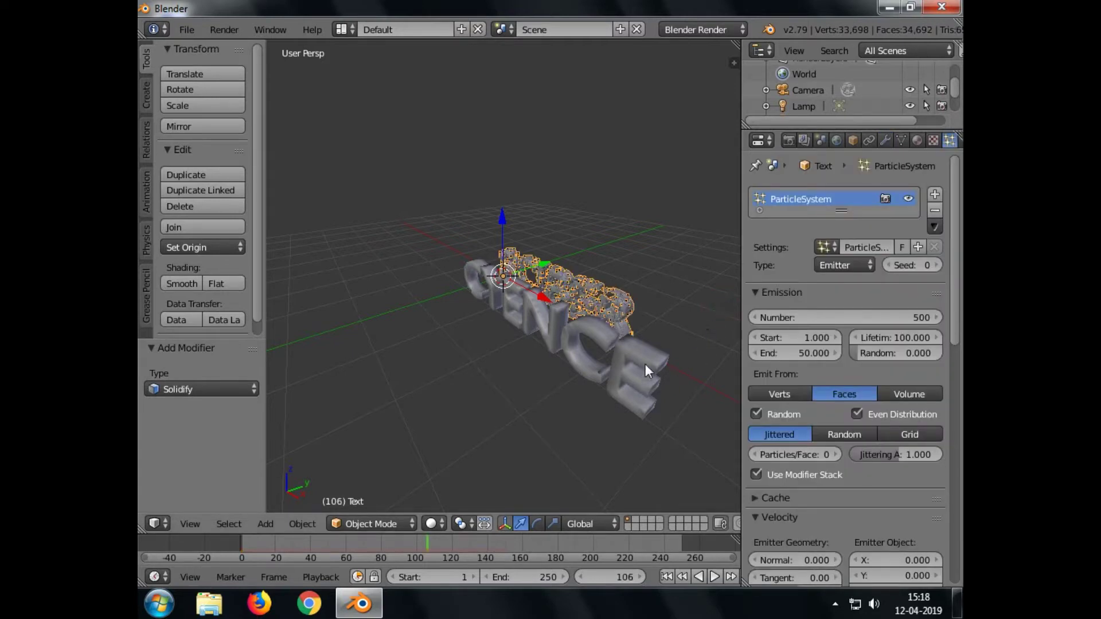
- Select the CIENCE text and set the viewport to a top orthographic view, comparing it with the perspective projection
right_click(643, 359)
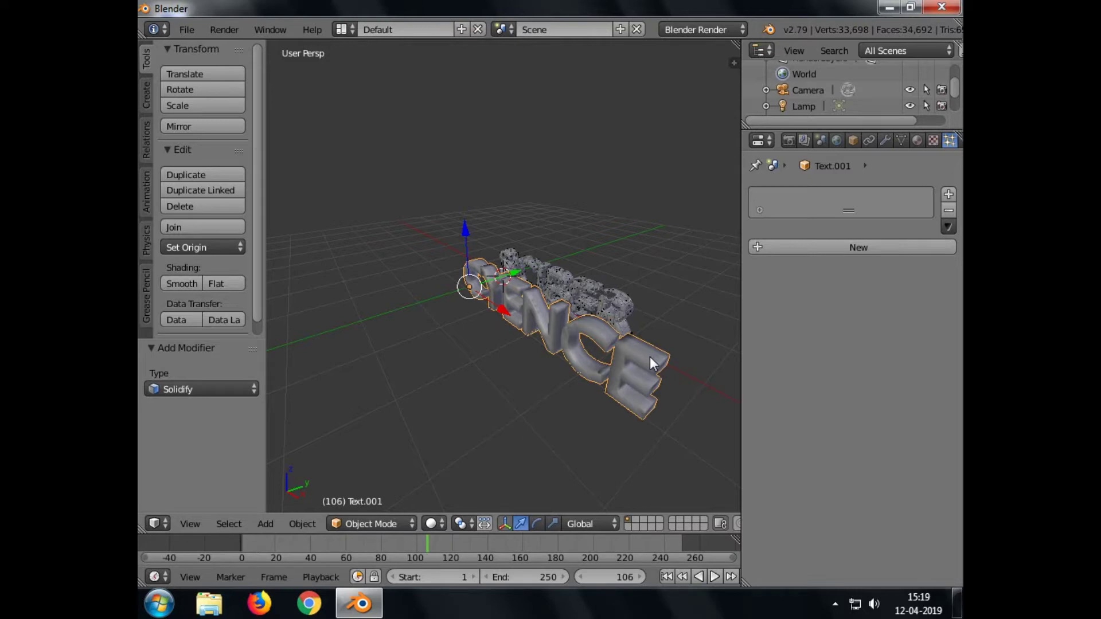
key(KP_7)
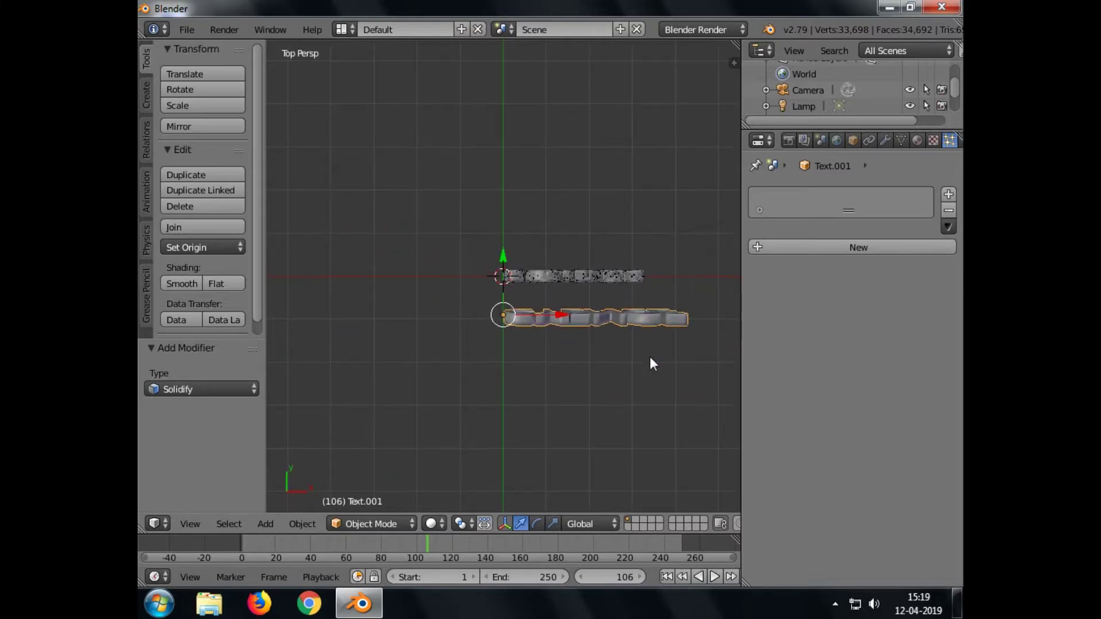
middle_drag(646, 370, 545, 232)
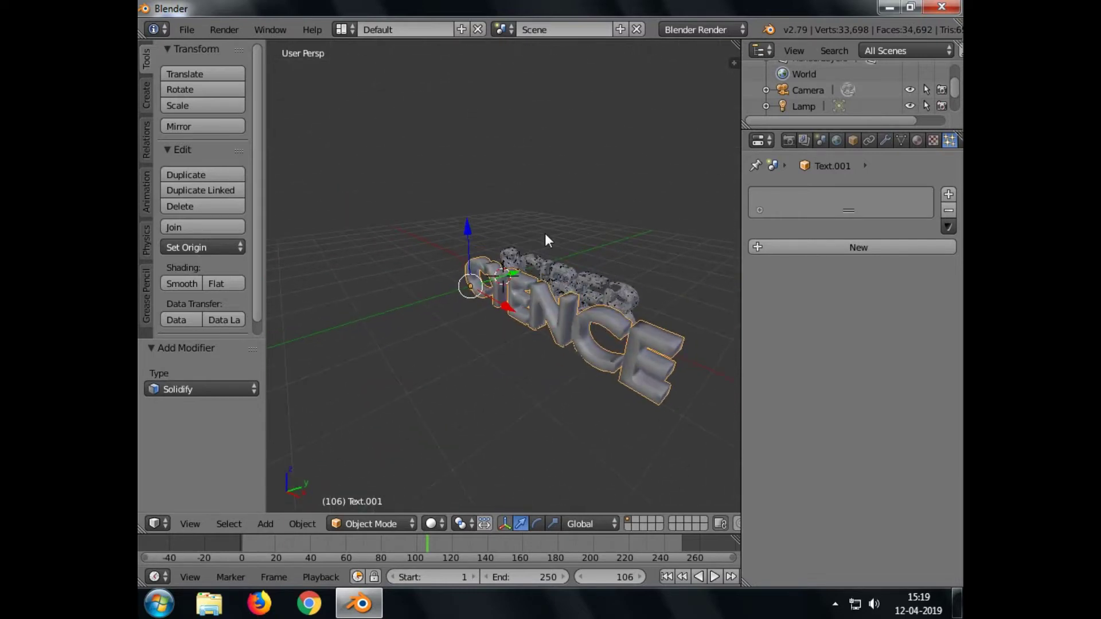
key(KP_5)
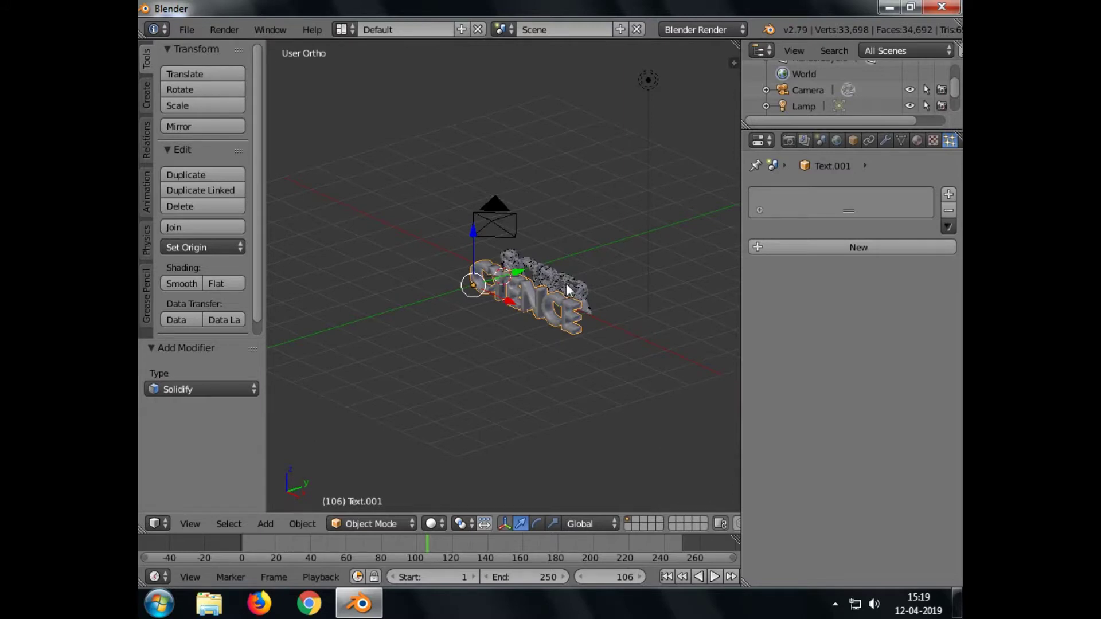
key(KP_7)
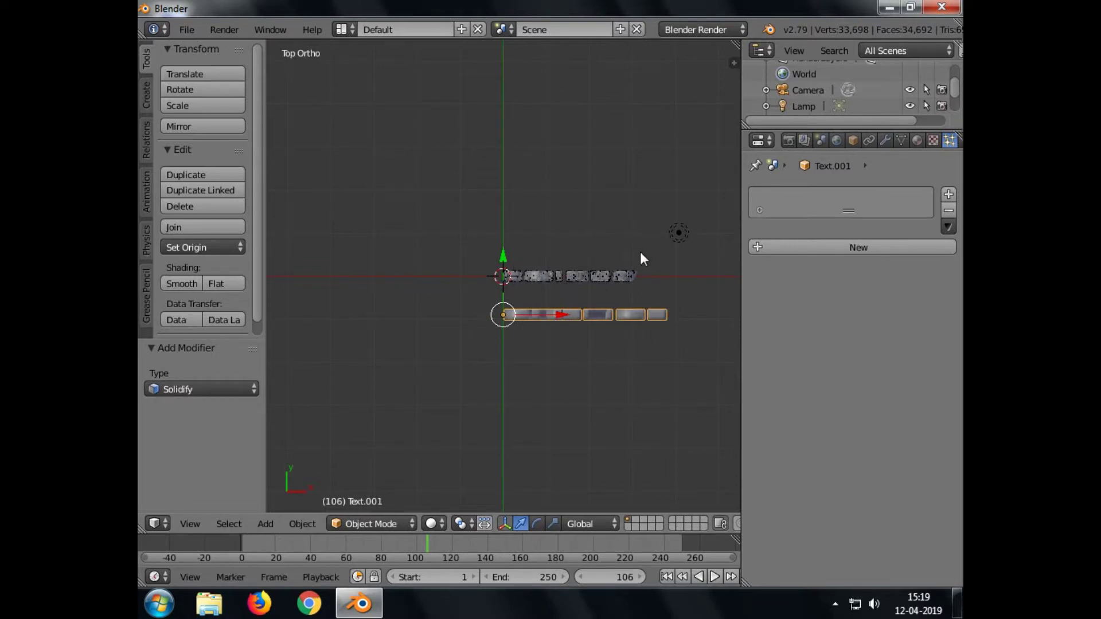
middle_drag(678, 288, 613, 207)
key(KP_5)
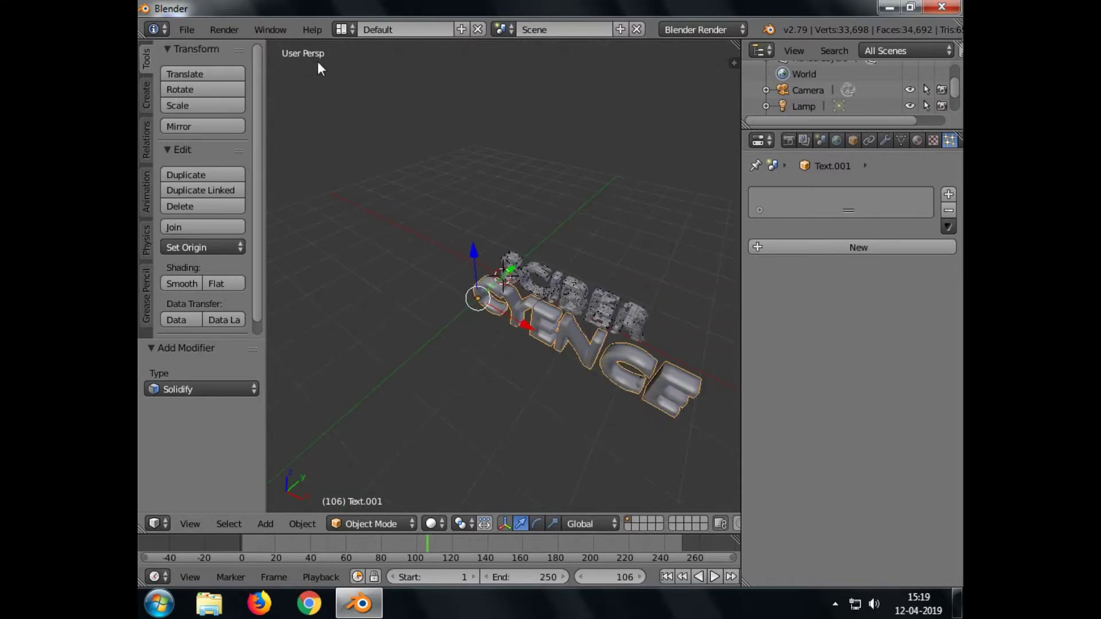
key(KP_7)
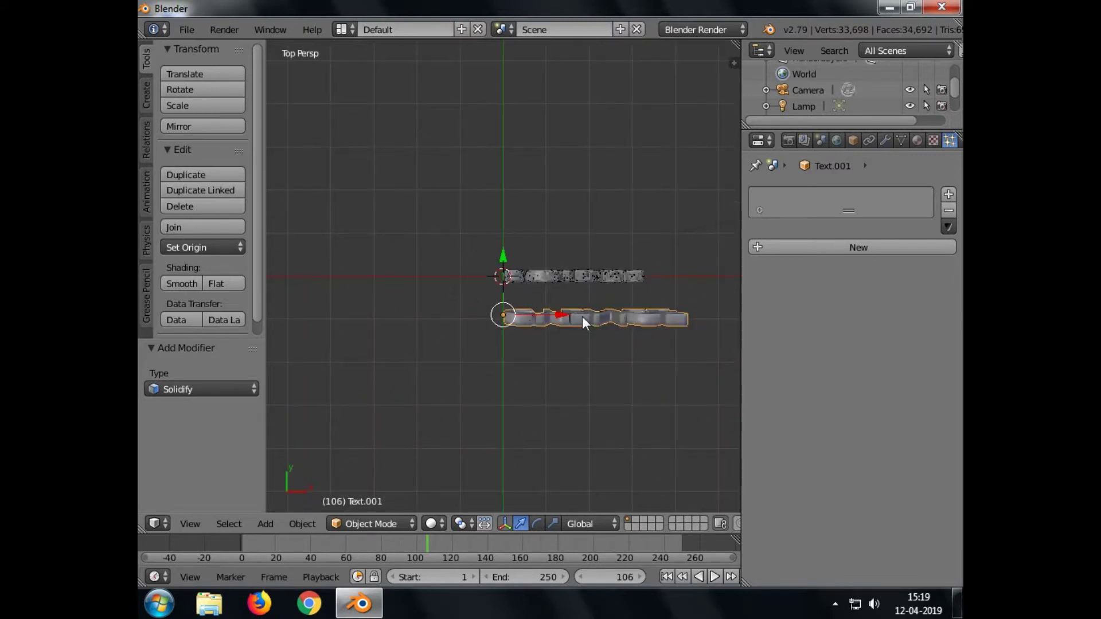
key(KP_5)
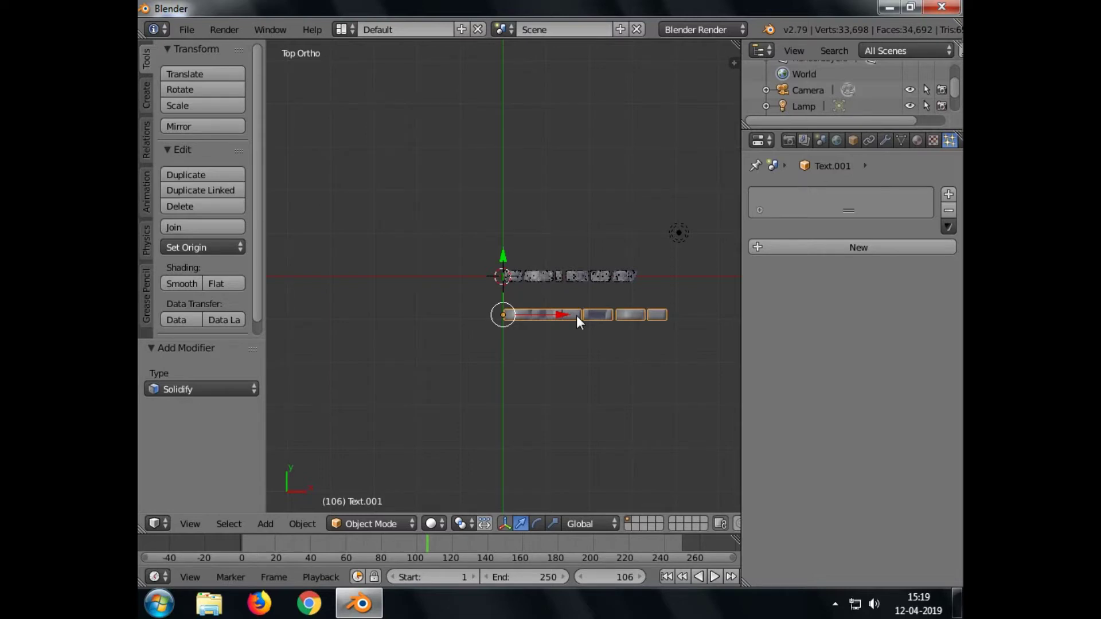
key(KP_5)
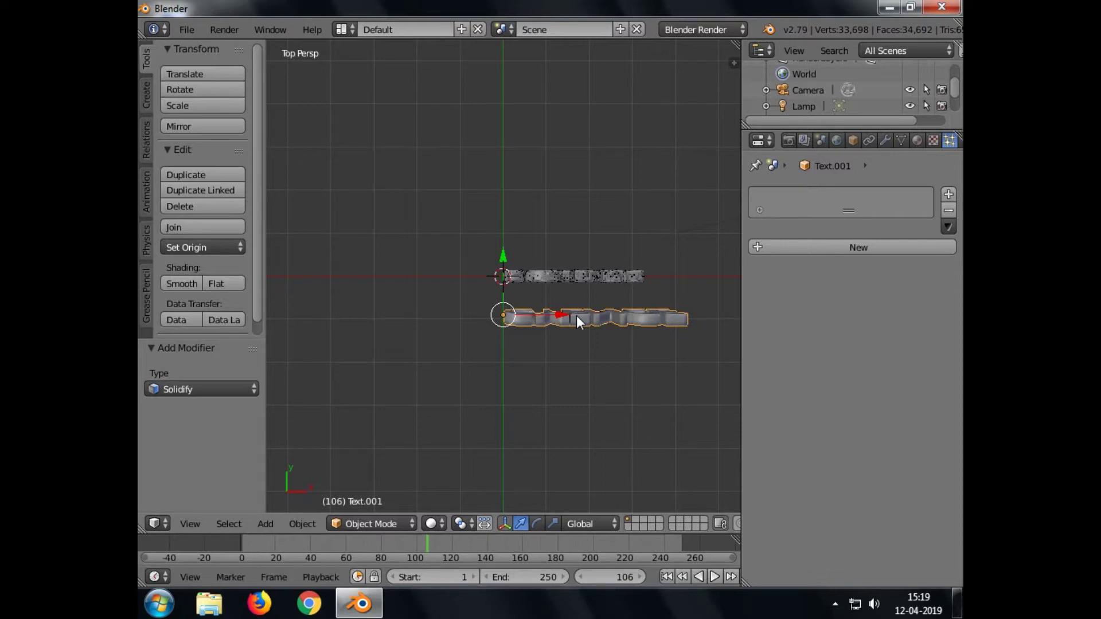
key(KP_5)
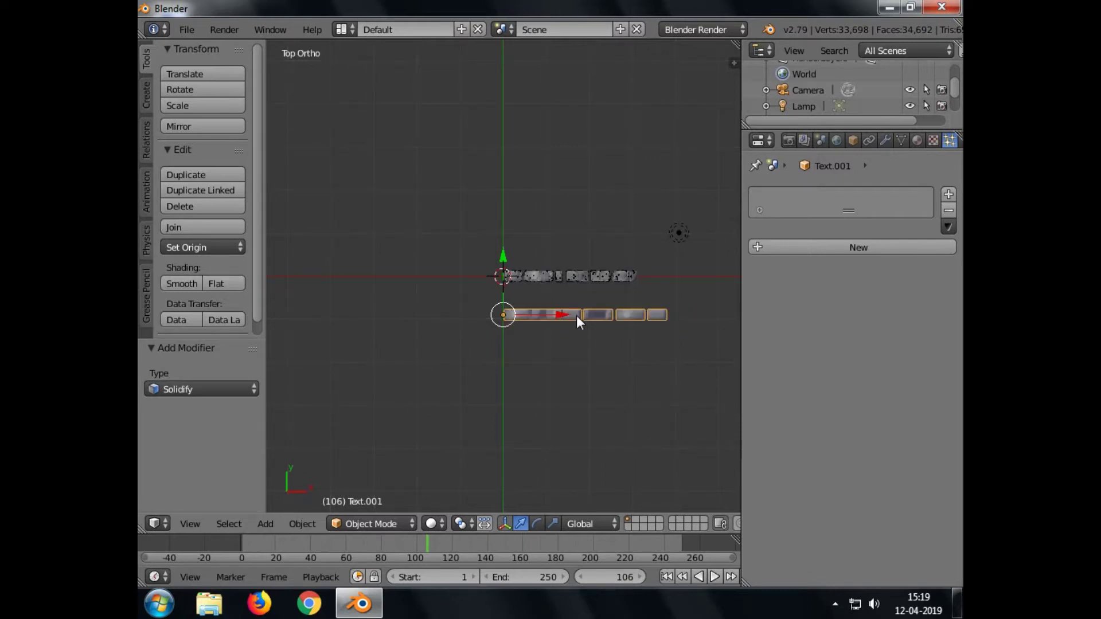
- Move the CIENCE text about 0.88 along Y into line with the SCIBER text and about -0.36 along X
key(g)
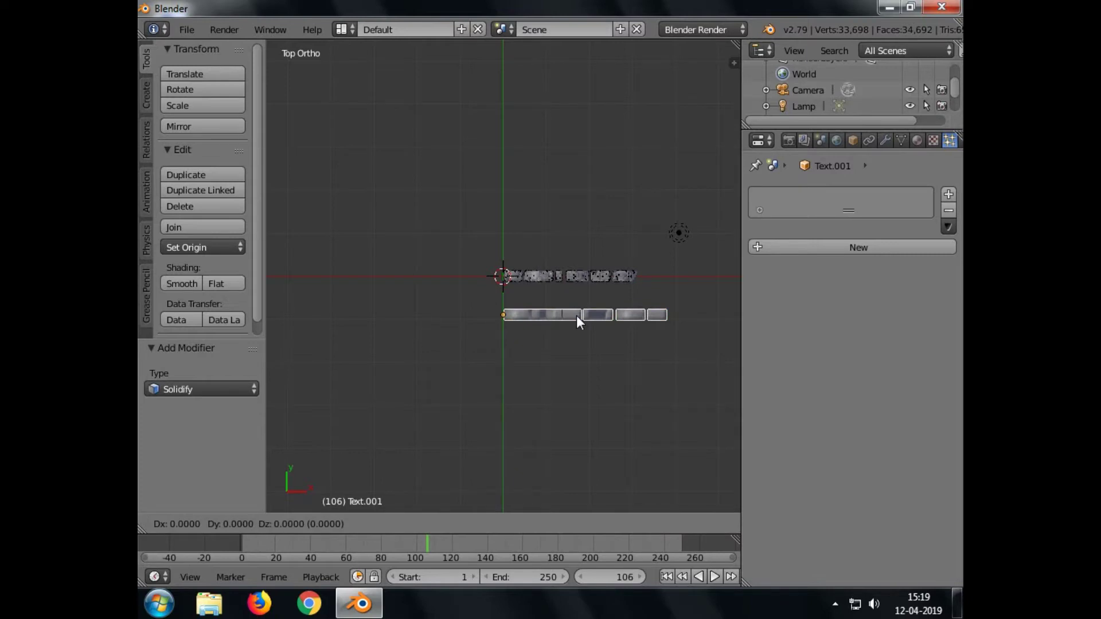
key(y)
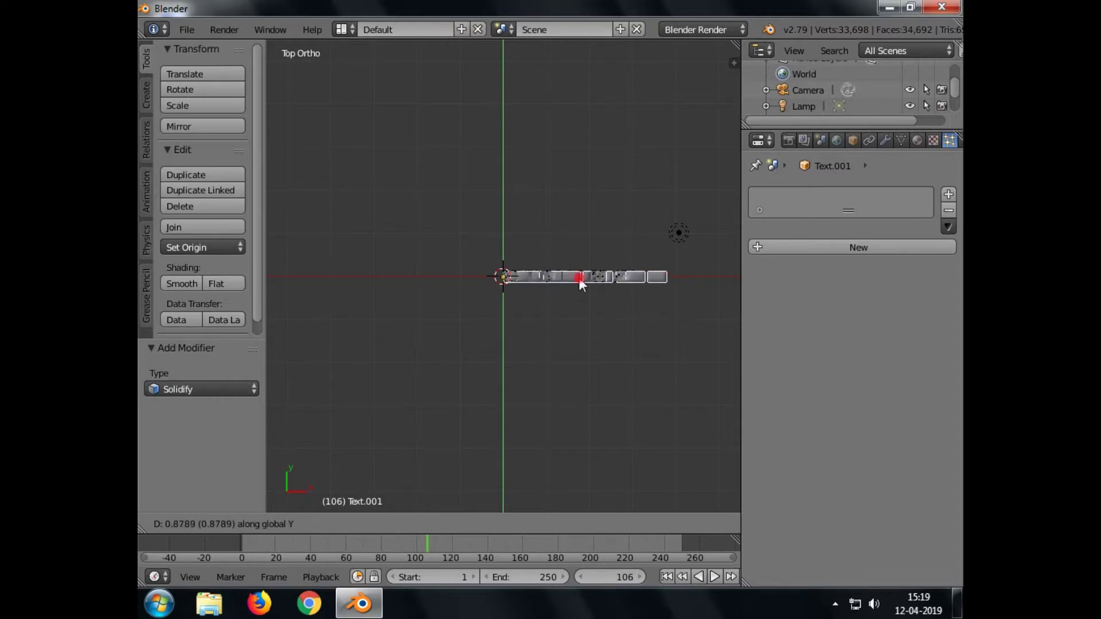
click(579, 278)
key(g)
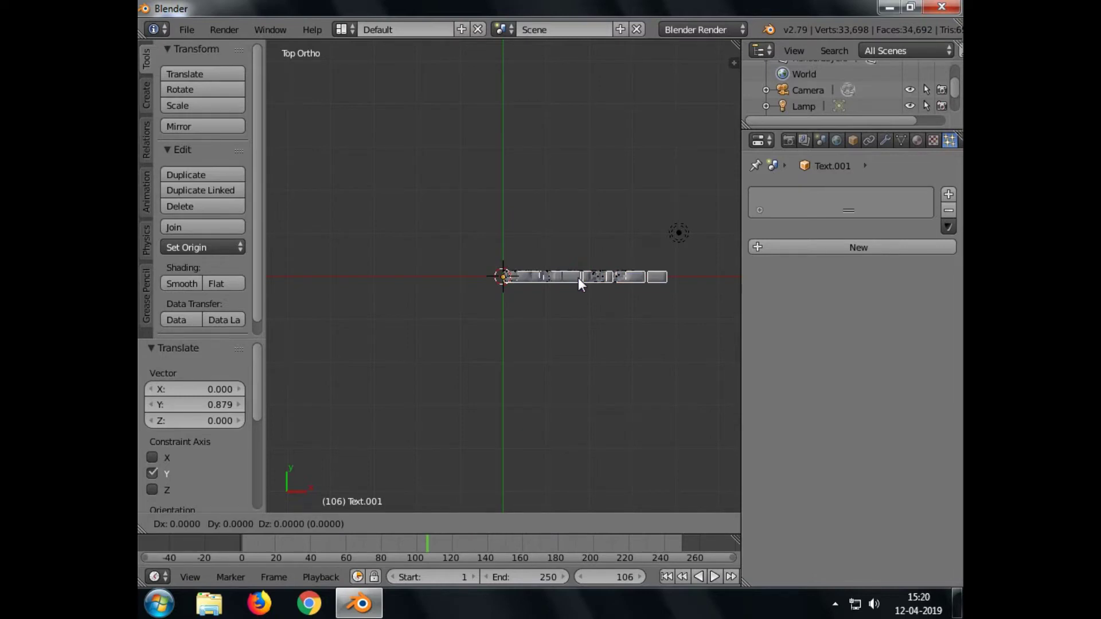
key(x)
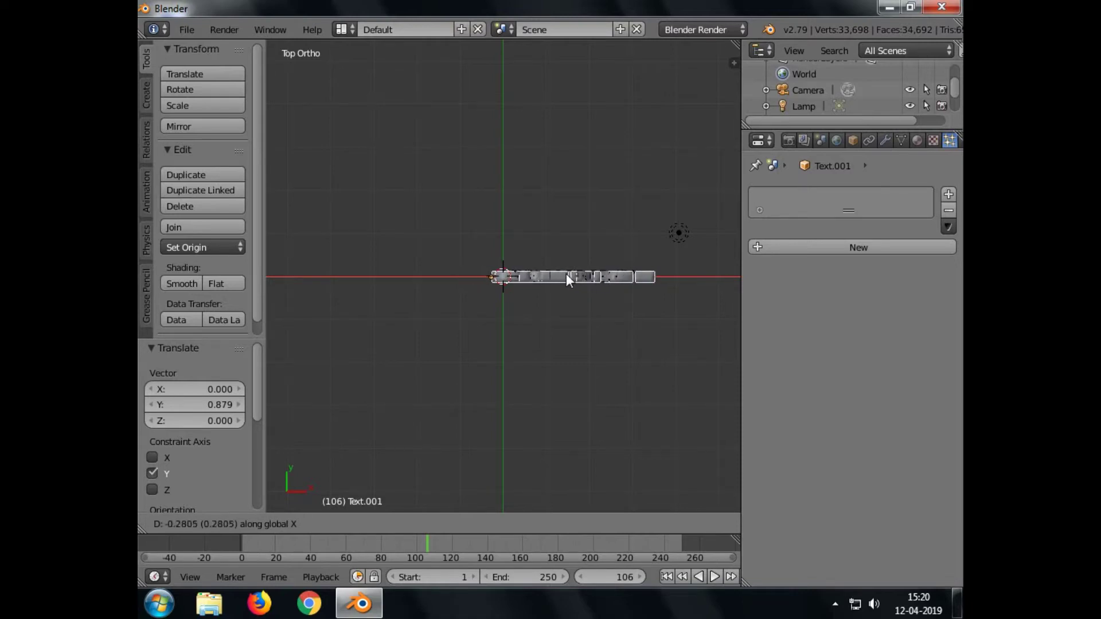
click(563, 275)
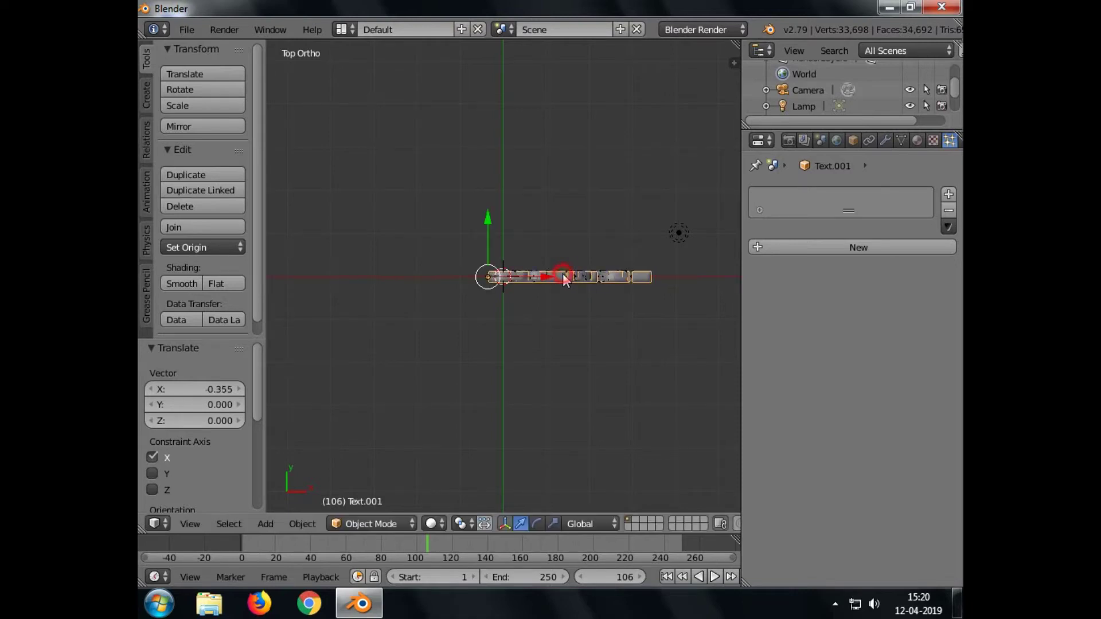
- Switch to an angled perspective view and shift the CIENCE text about -0.16 along X
middle_drag(583, 314, 536, 179)
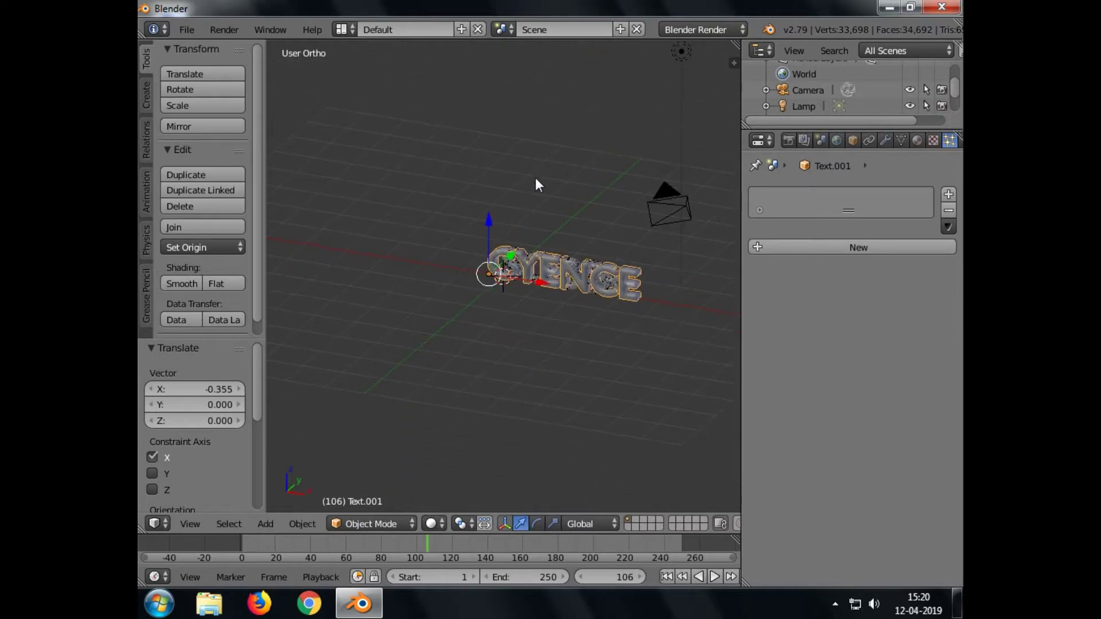
key(KP_5)
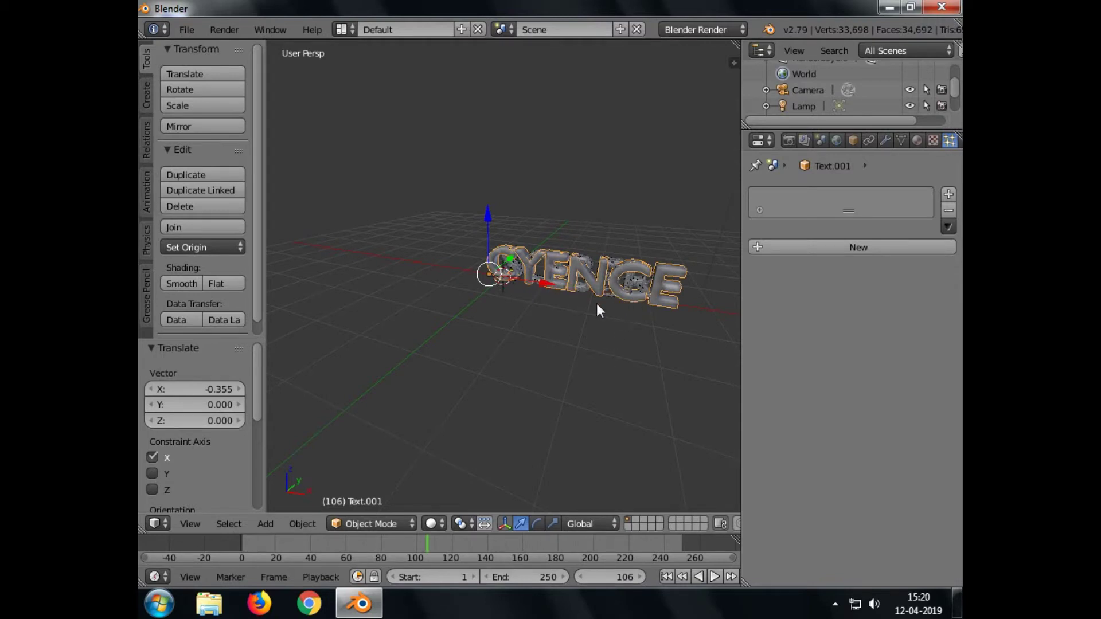
drag(545, 284, 539, 280)
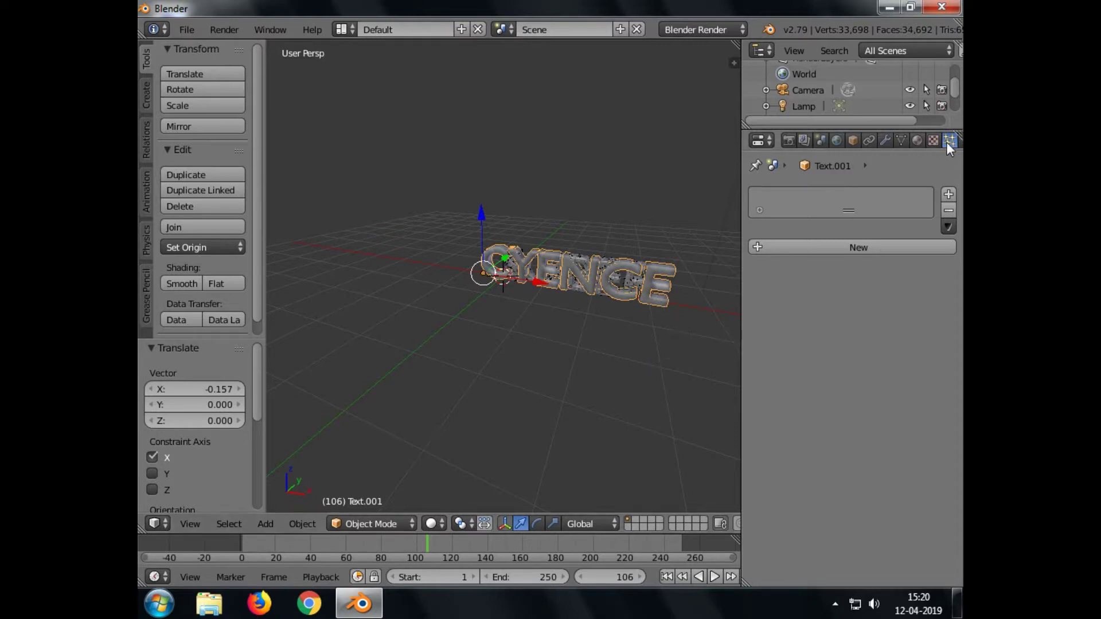
- Add a new particle system to the CIENCE text and set its particle number to 500
click(867, 247)
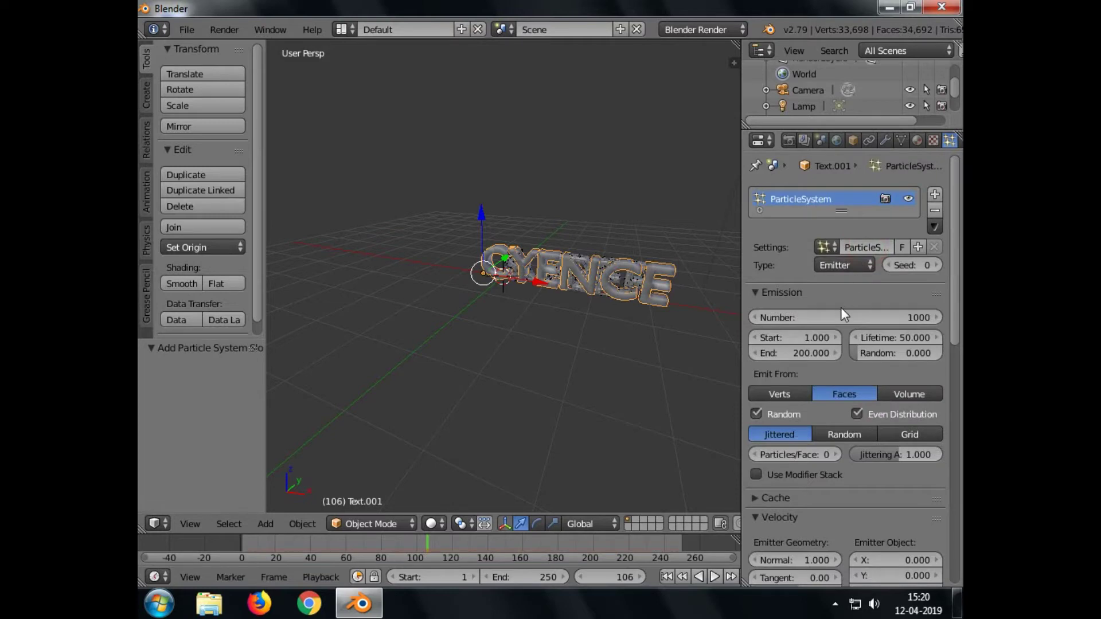
click(879, 320)
text(500)
key(Return)
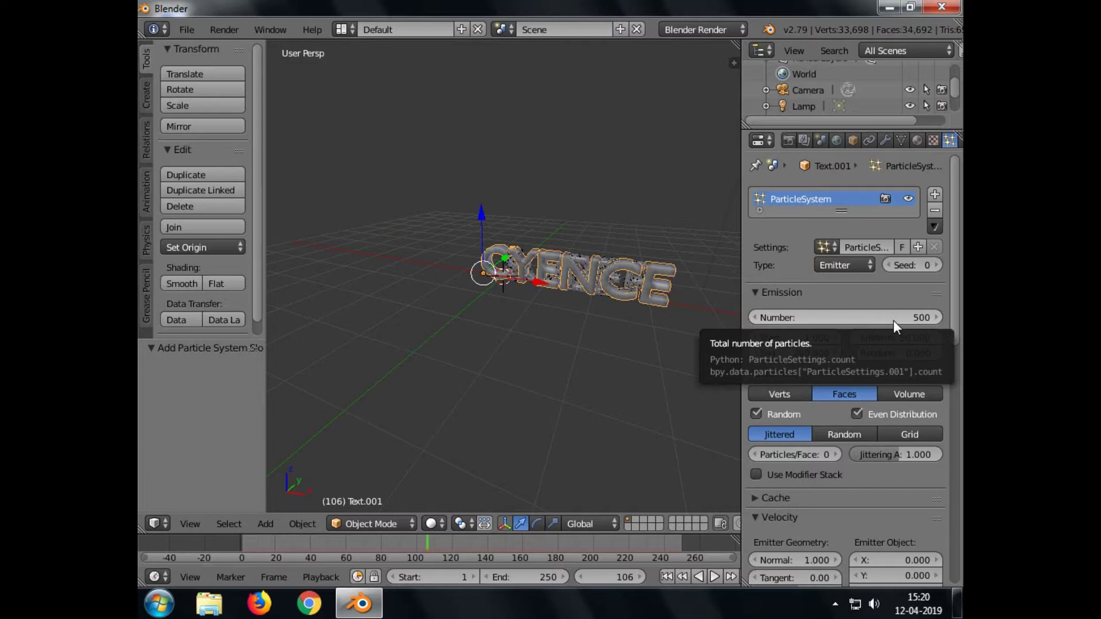
- Set the particle emission start frame to 50 and lower the end frame
click(821, 340)
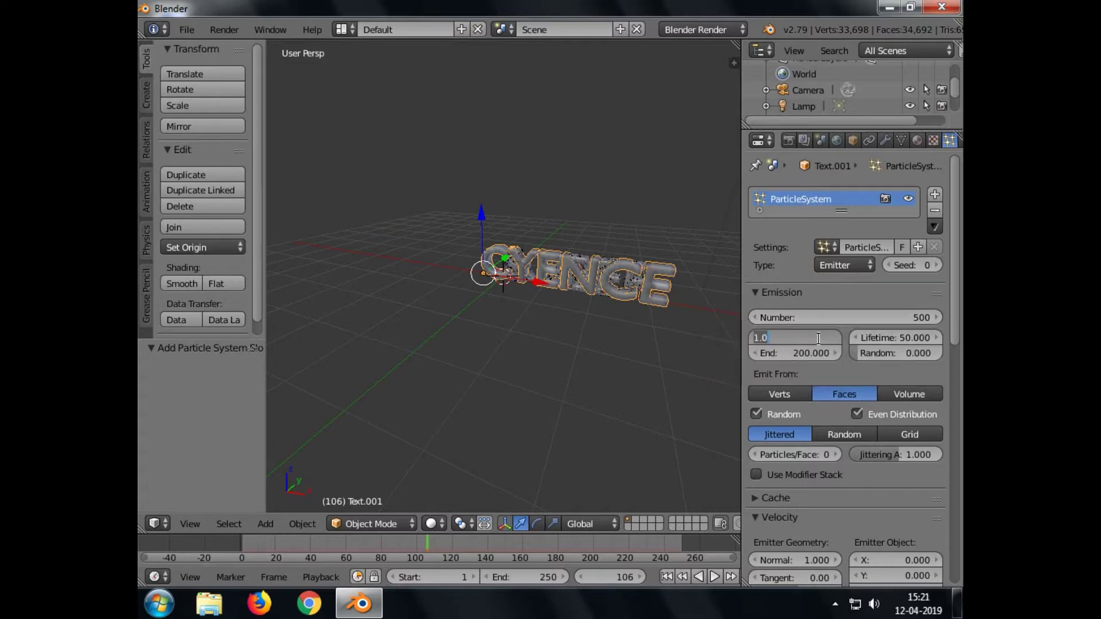
text(50)
click(817, 356)
click(817, 355)
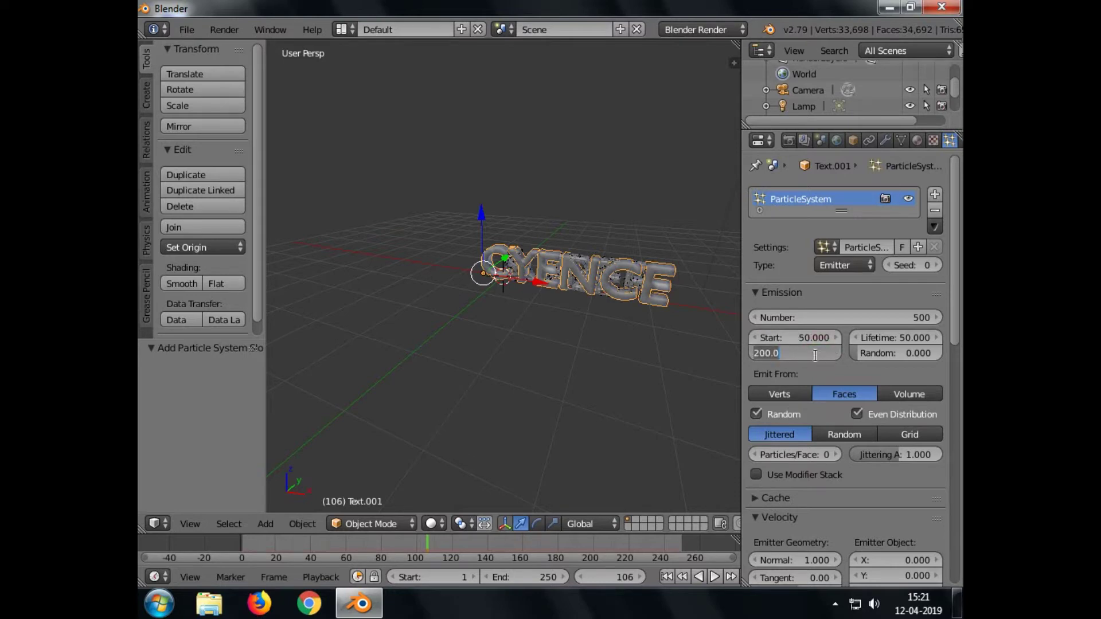
text(10)
- Try to set the particle emission start frame to 100
click(818, 339)
click(818, 339)
text(100)
click(817, 352)
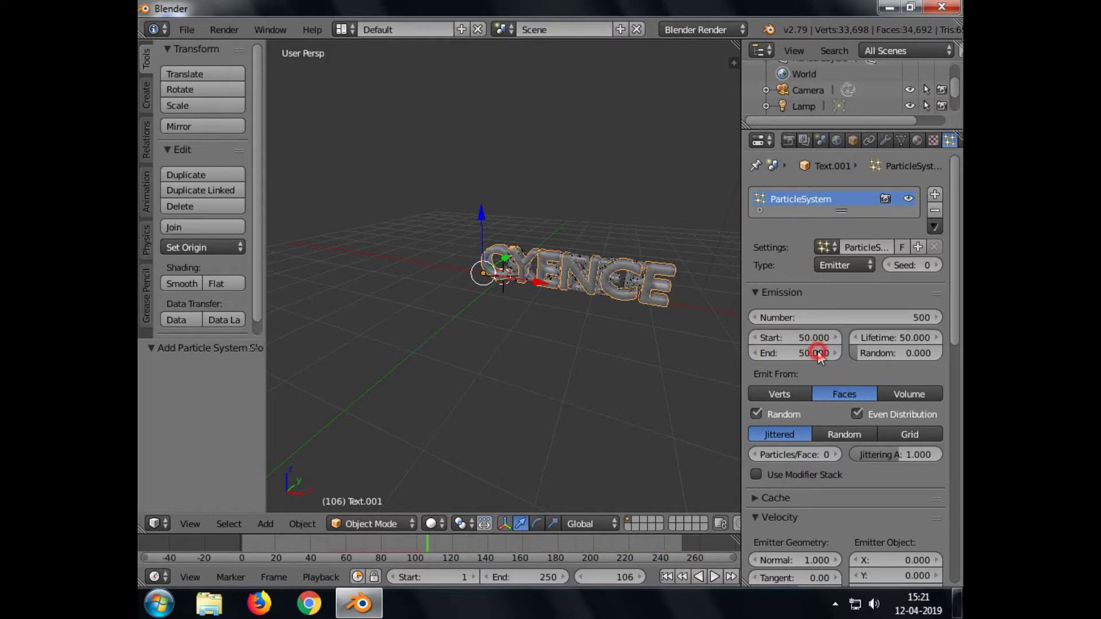
click(807, 338)
text(4)
key(BackSpace)
text(100)
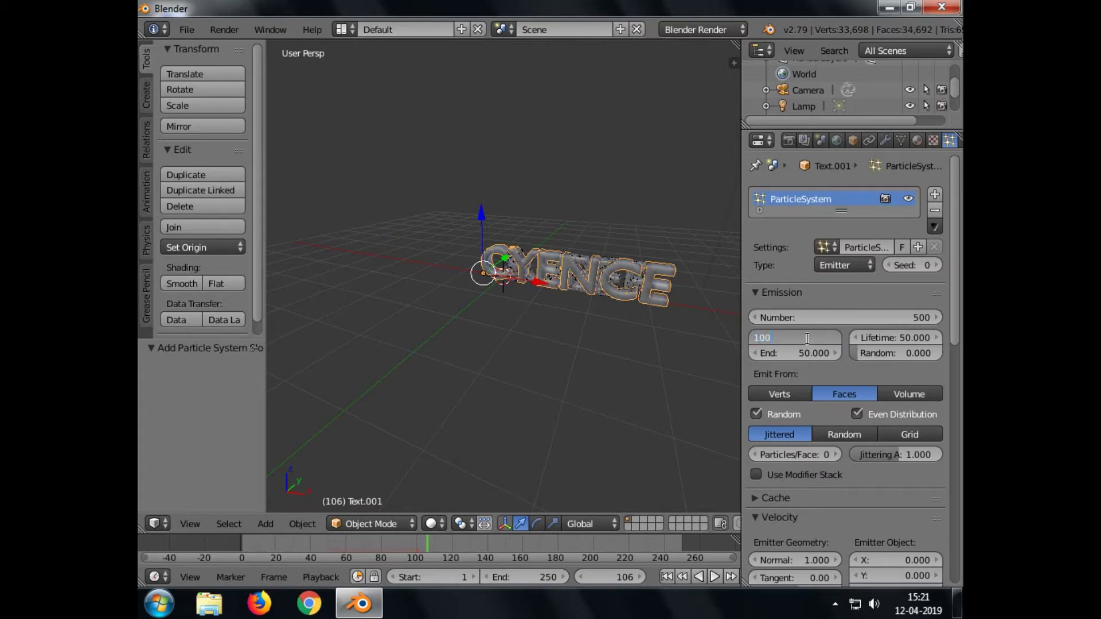
key(Return)
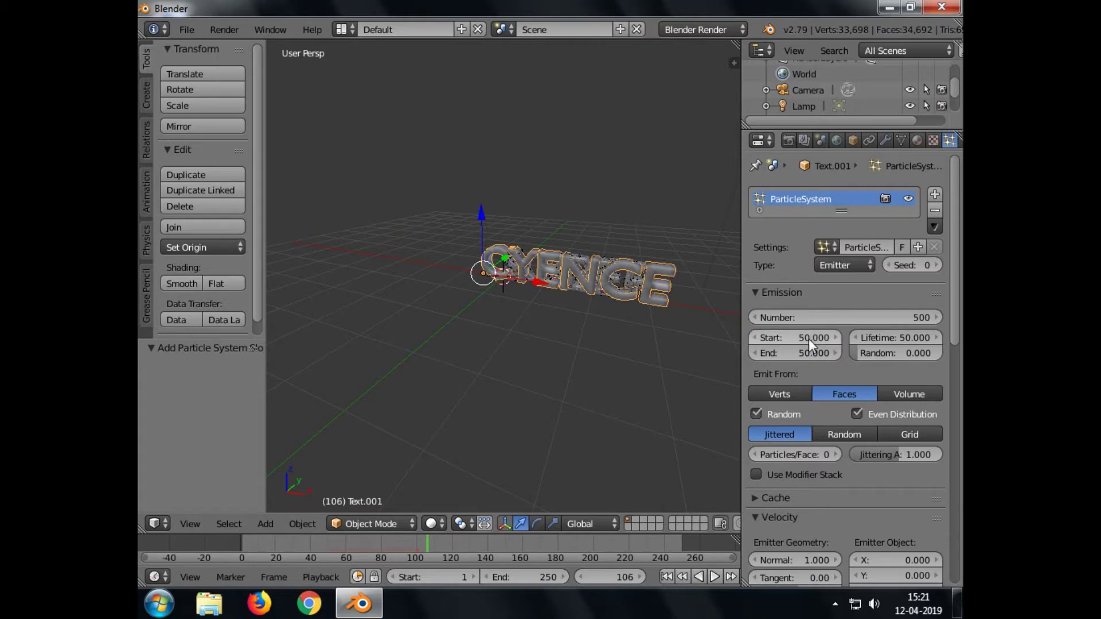
- Set the CIENCE particle emission to start at frame 100 and end at frame 150
click(803, 338)
text(50.0)
key(Return)
click(835, 339)
click(806, 350)
text(150)
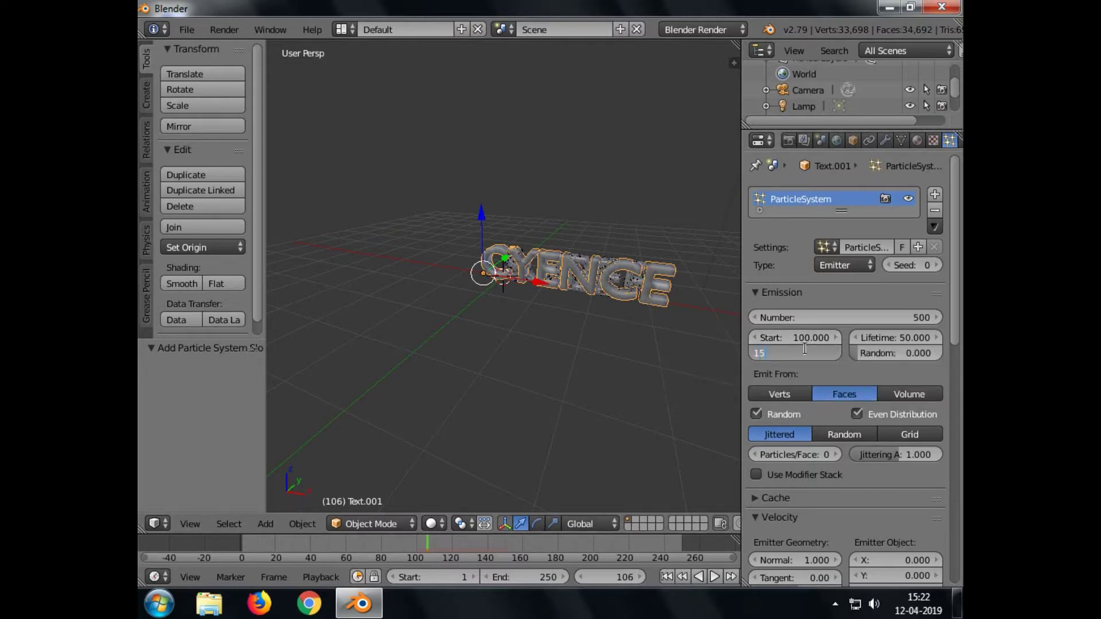
key(Return)
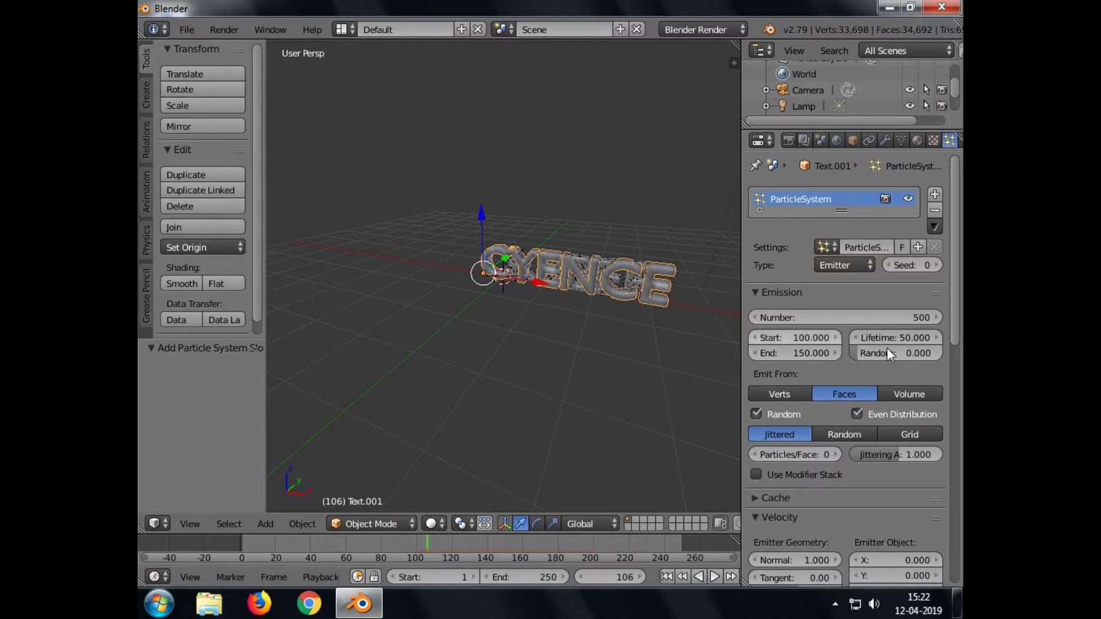
- Make the particles use the modifier stack and set their normal emission velocity to 0
scroll(828, 375, down, 3)
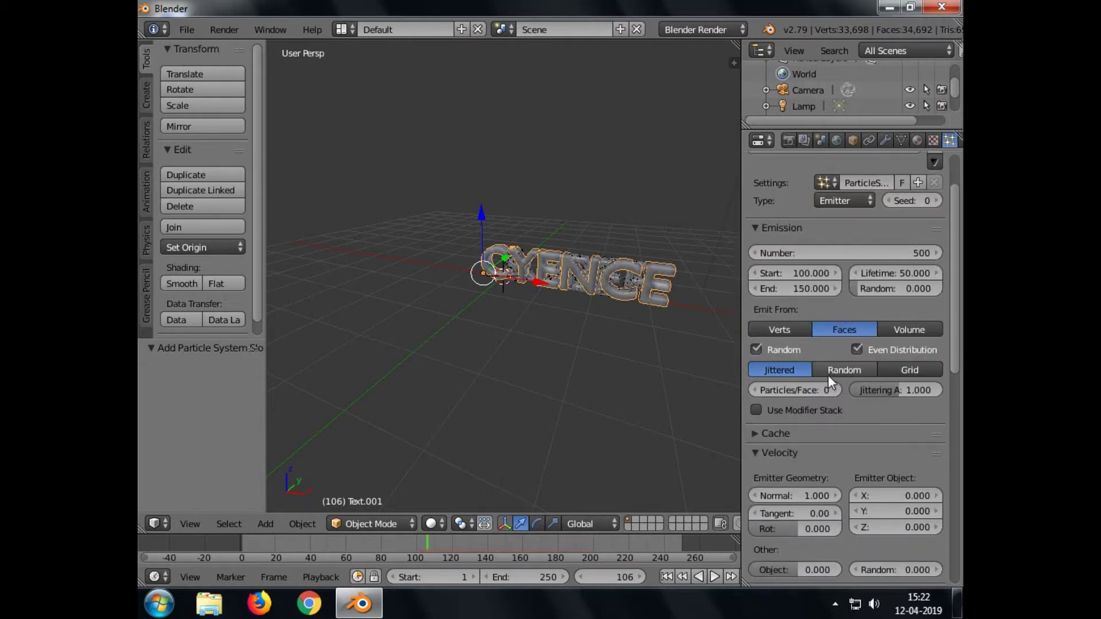
click(788, 413)
scroll(817, 405, down, 7)
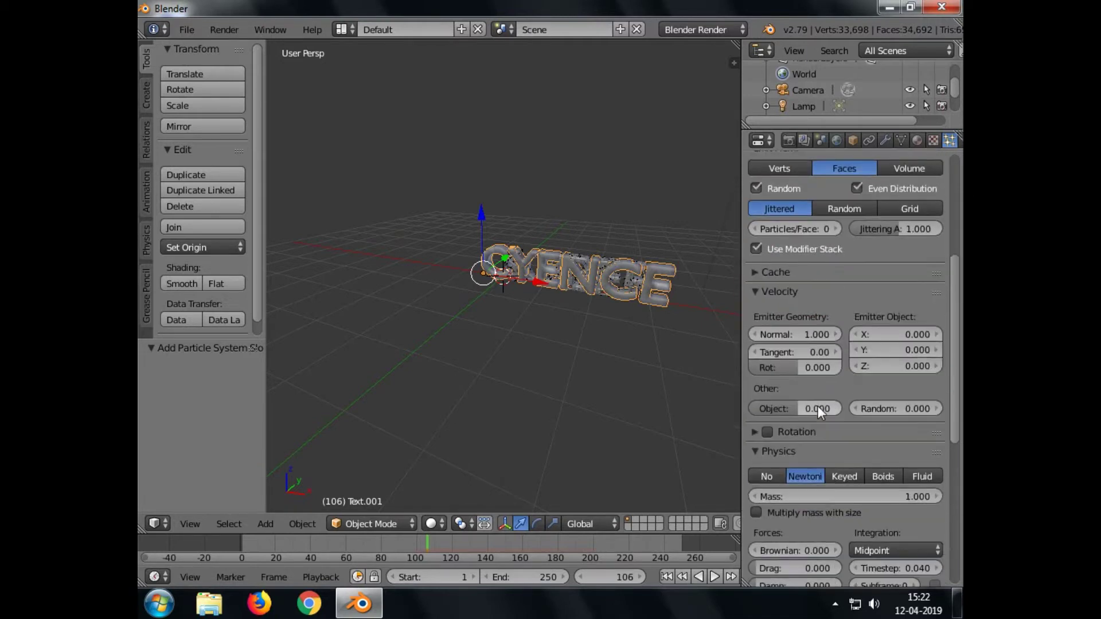
click(791, 334)
text(0)
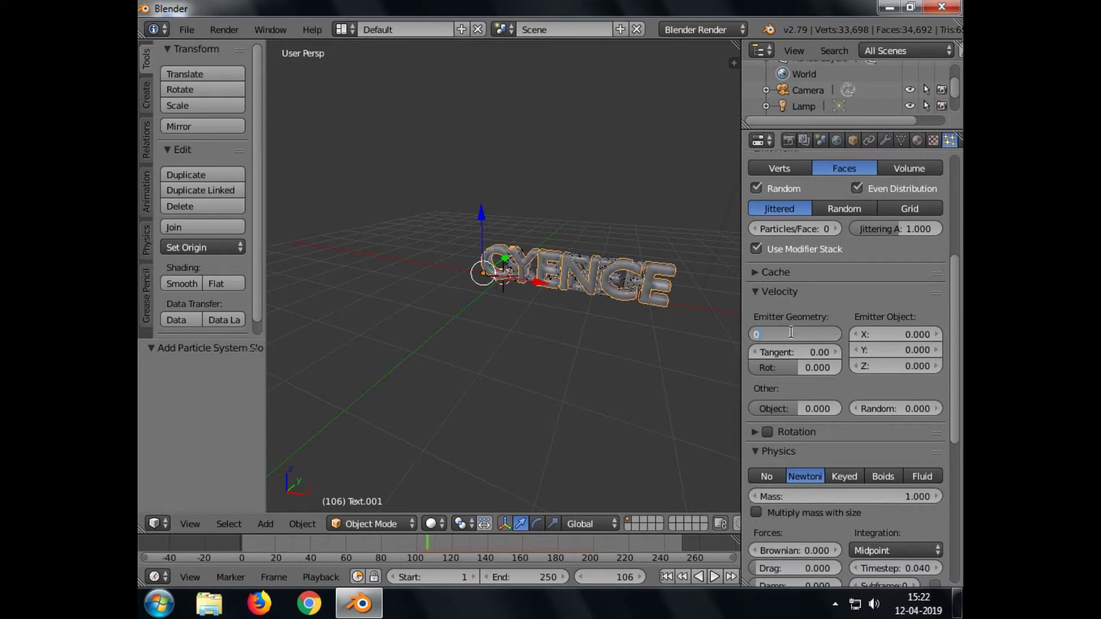
key(Return)
- Set the gravity field weight of the CIENCE particle system to 0
drag(952, 412, 927, 557)
click(783, 517)
scroll(785, 508, down, 5)
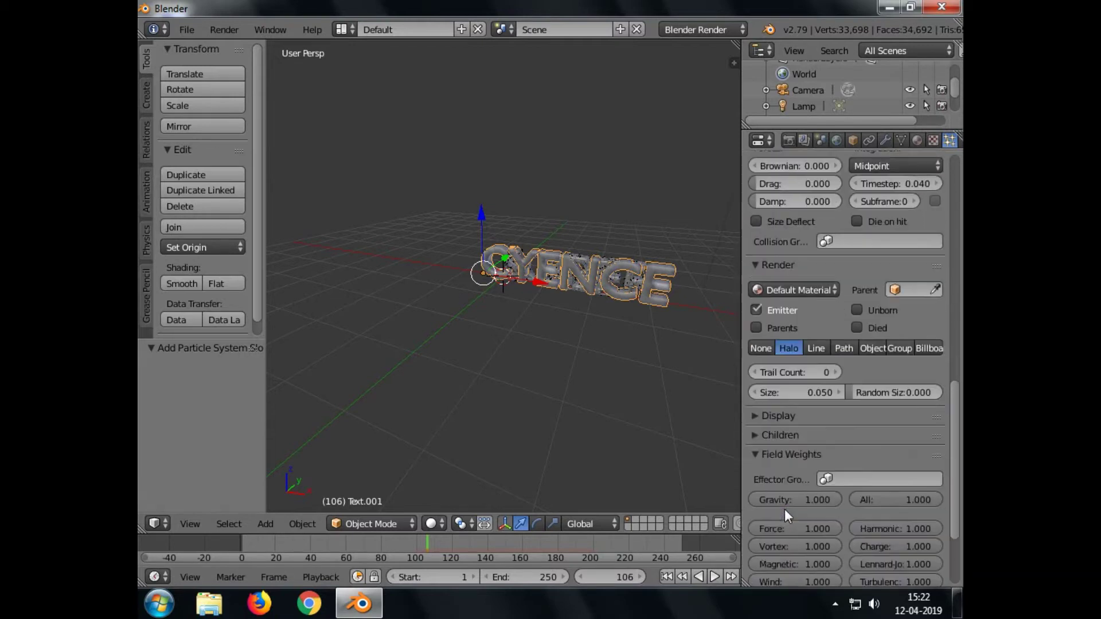
click(794, 434)
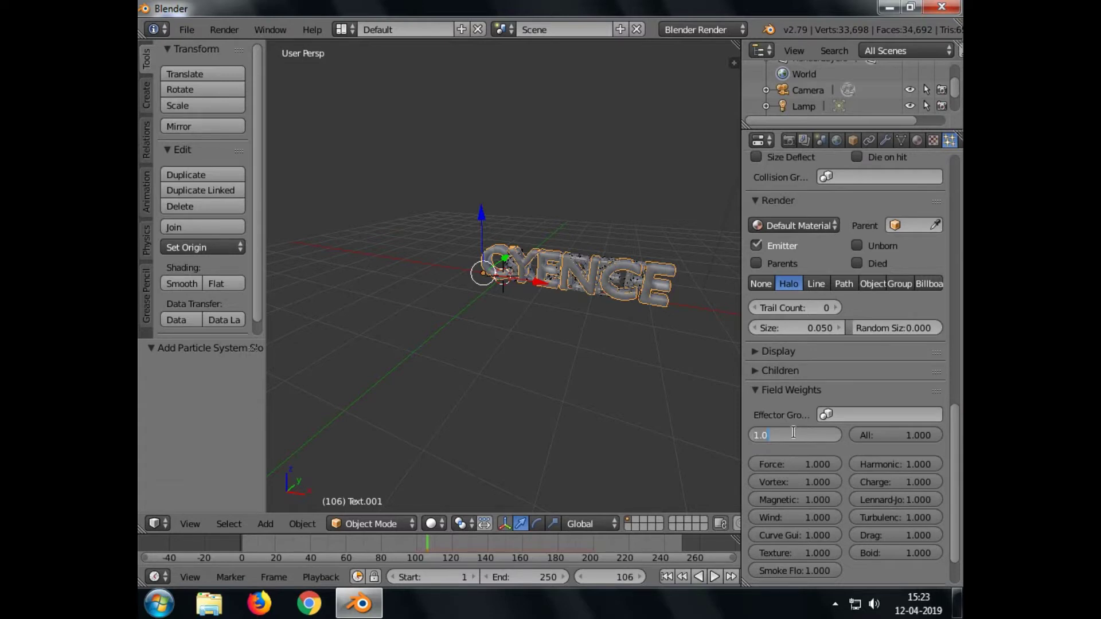
click(956, 460)
click(822, 433)
key(BackSpace)
text(0)
key(Return)
- Change the particle physics type of the CIENCE text to Keyed
scroll(793, 395, up, 15)
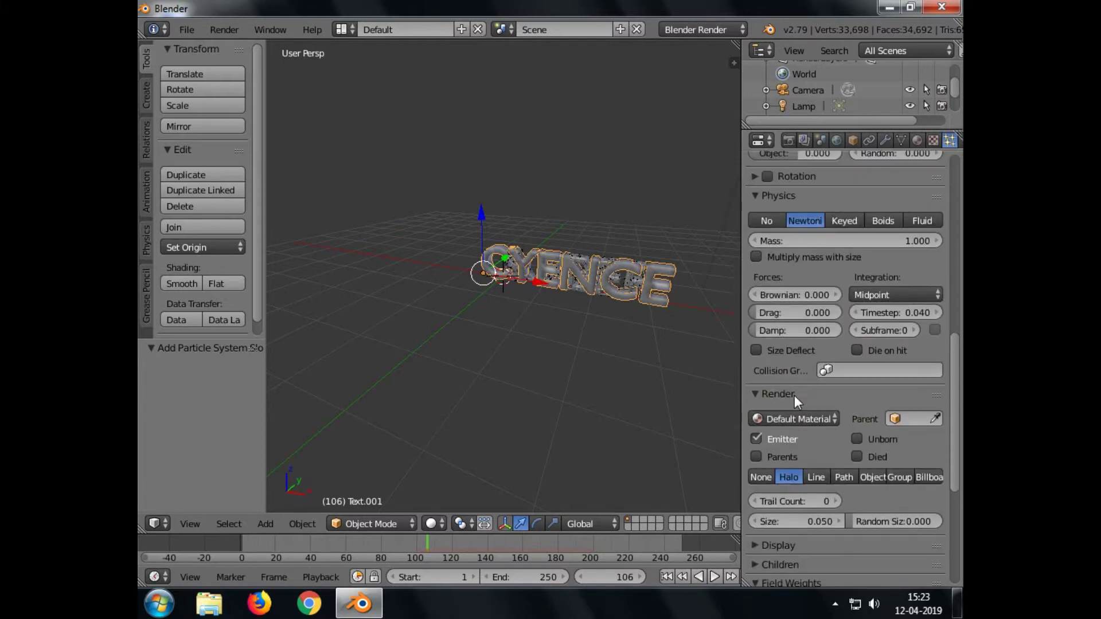
scroll(793, 395, down, 15)
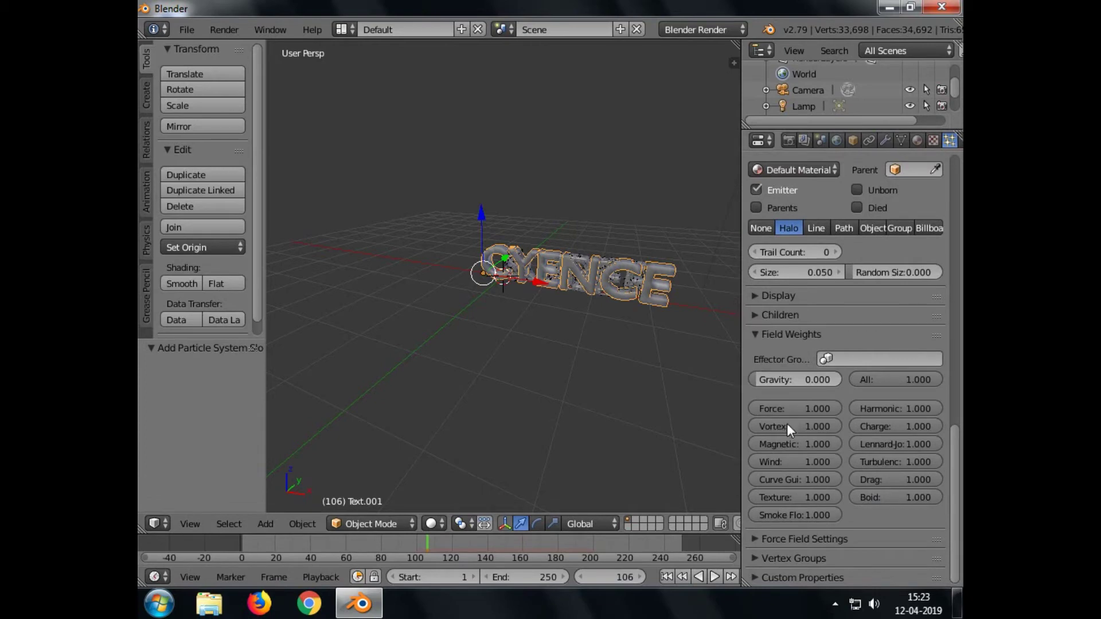
scroll(804, 408, up, 5)
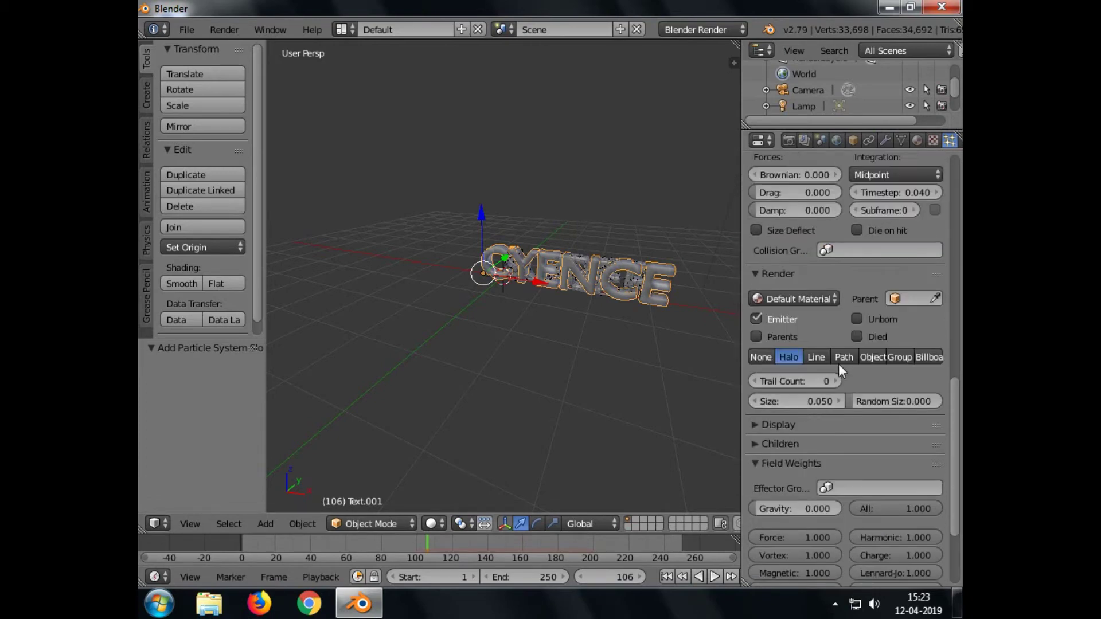
scroll(860, 373, up, 4)
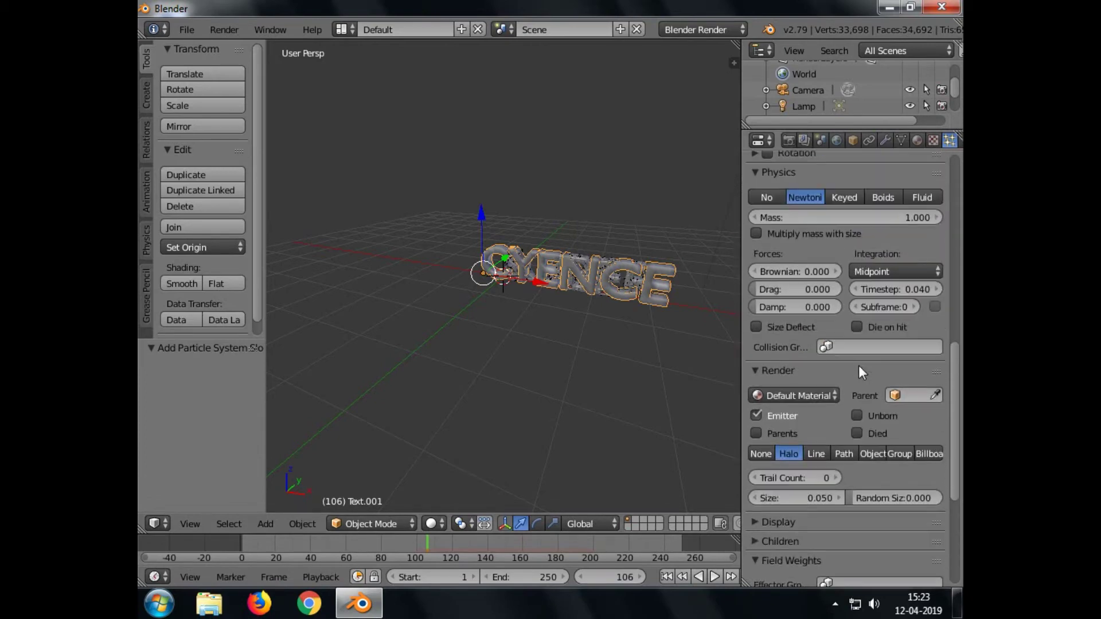
click(844, 197)
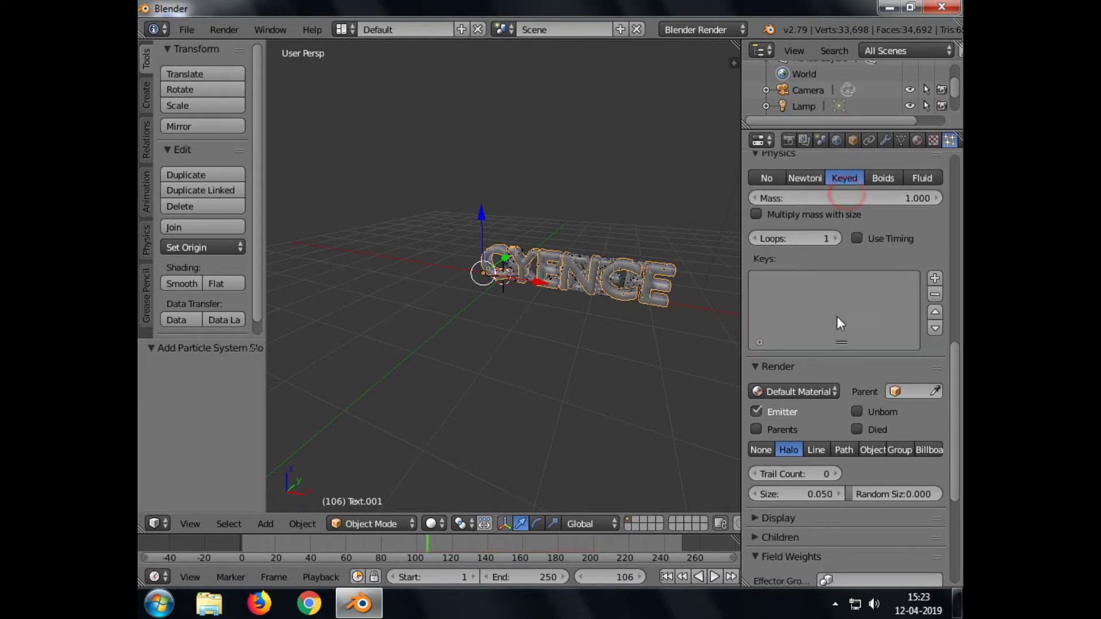
scroll(837, 321, down, 8)
scroll(834, 343, down, 1)
scroll(834, 343, up, 9)
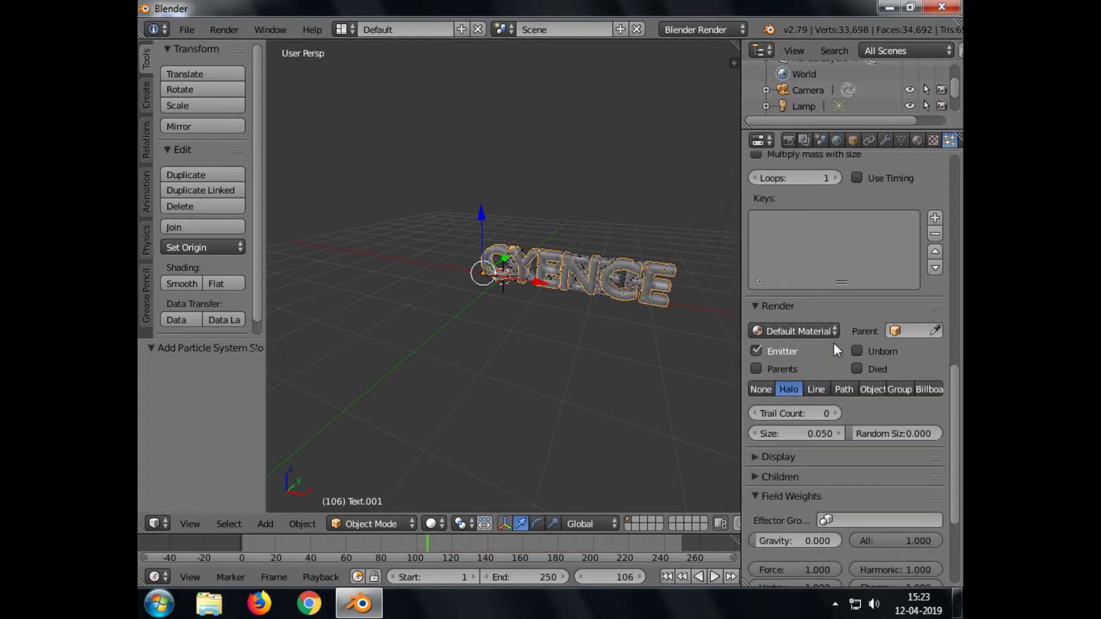
click(935, 282)
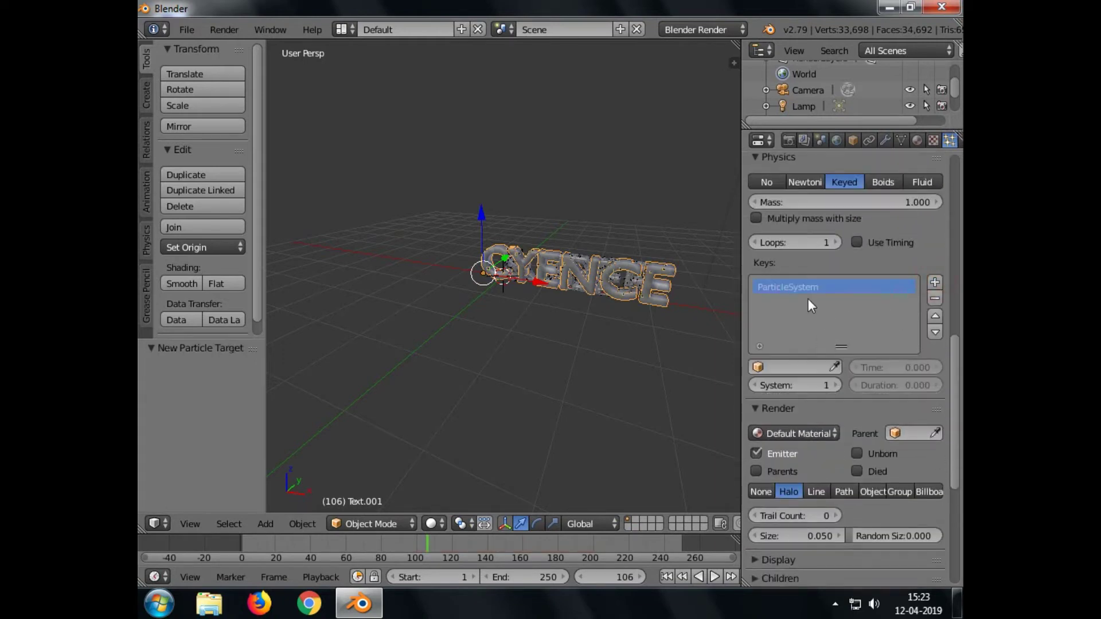
right_click(810, 286)
click(886, 298)
right_click(808, 287)
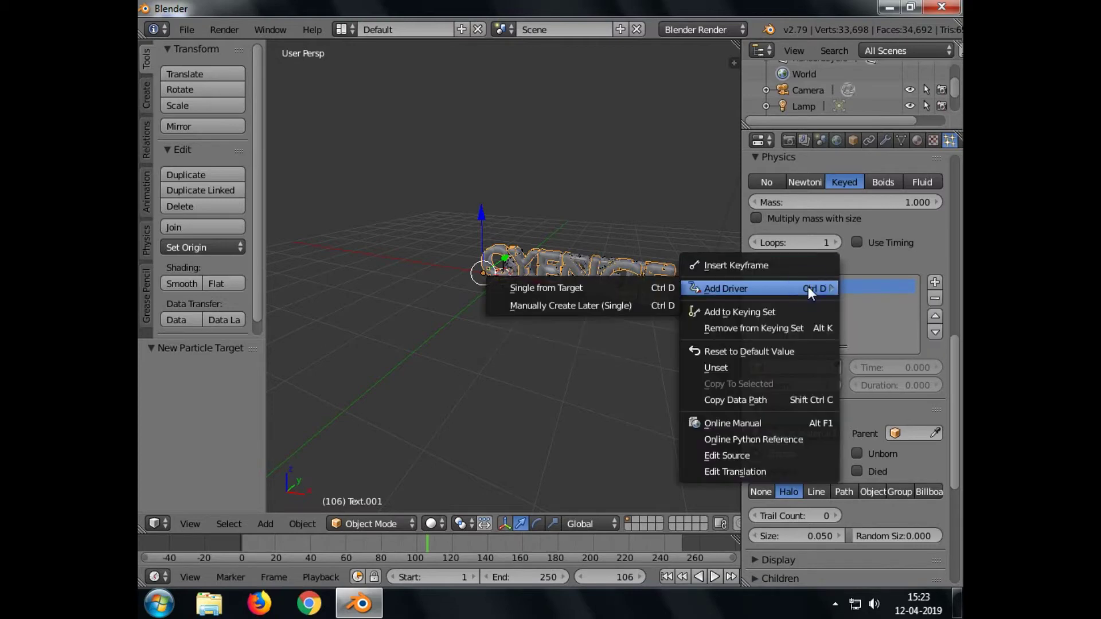
click(868, 288)
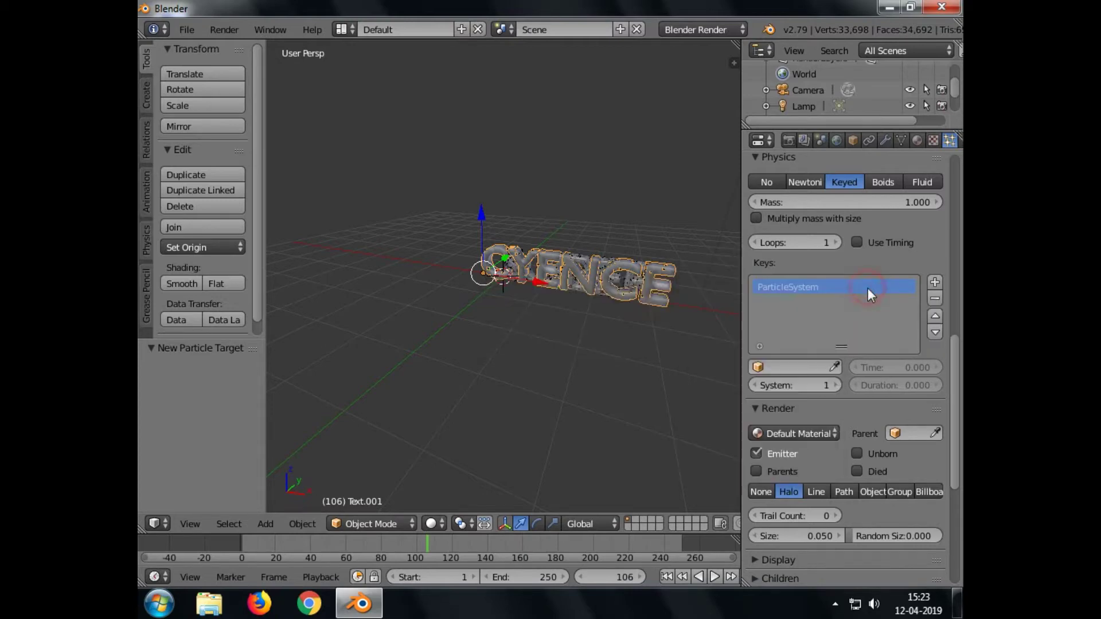
scroll(845, 307, down, 7)
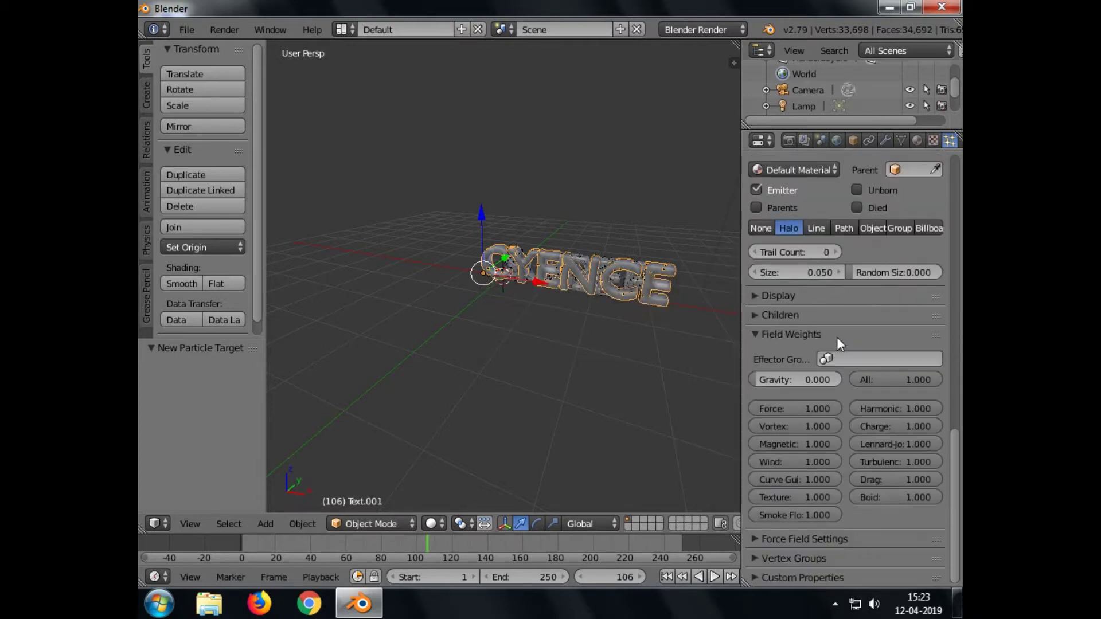
scroll(837, 337, up, 10)
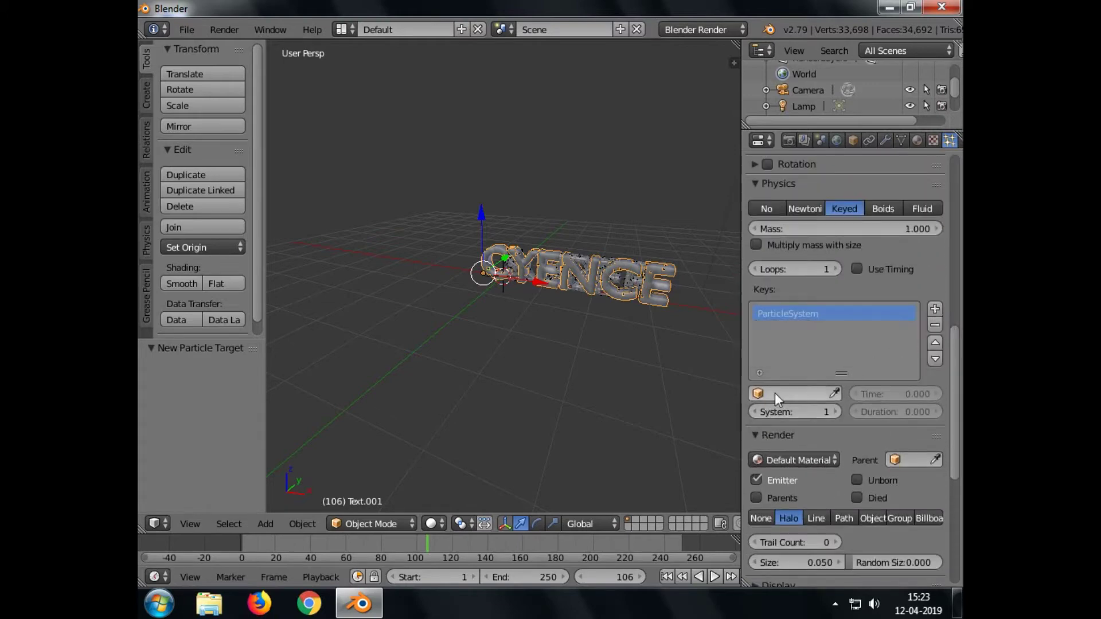
right_click(813, 315)
click(888, 313)
scroll(877, 342, up, 3)
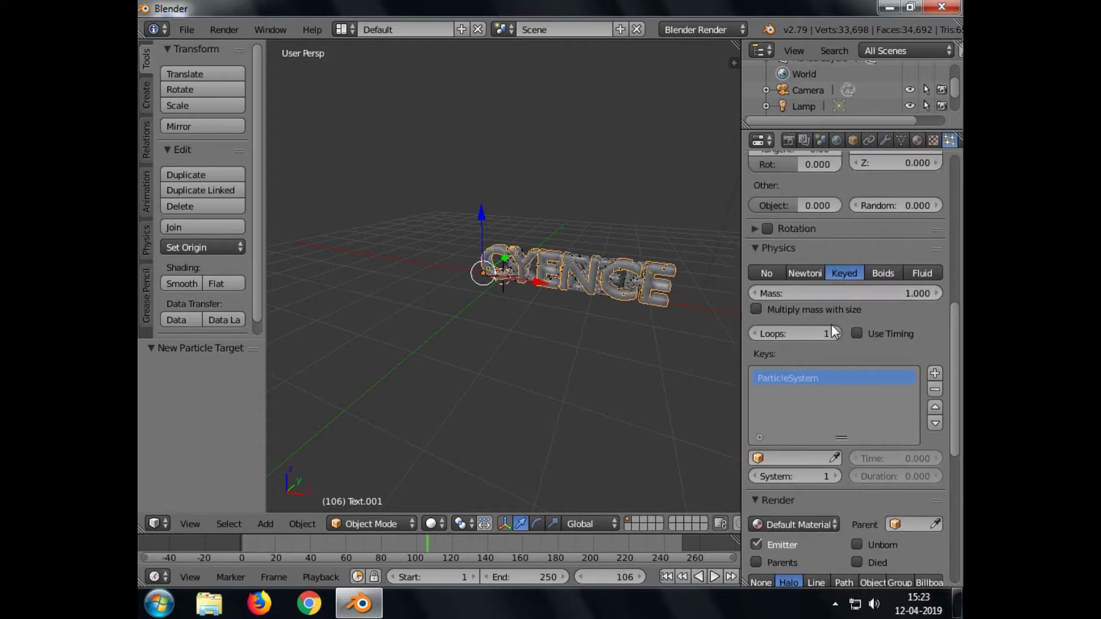
scroll(818, 371, down, 2)
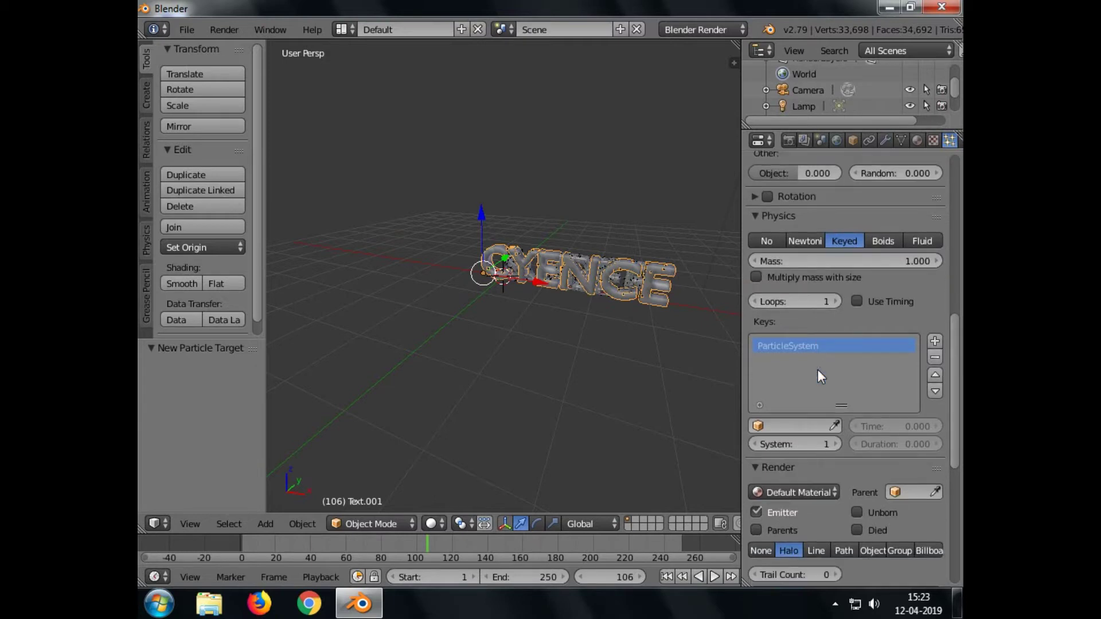
click(935, 357)
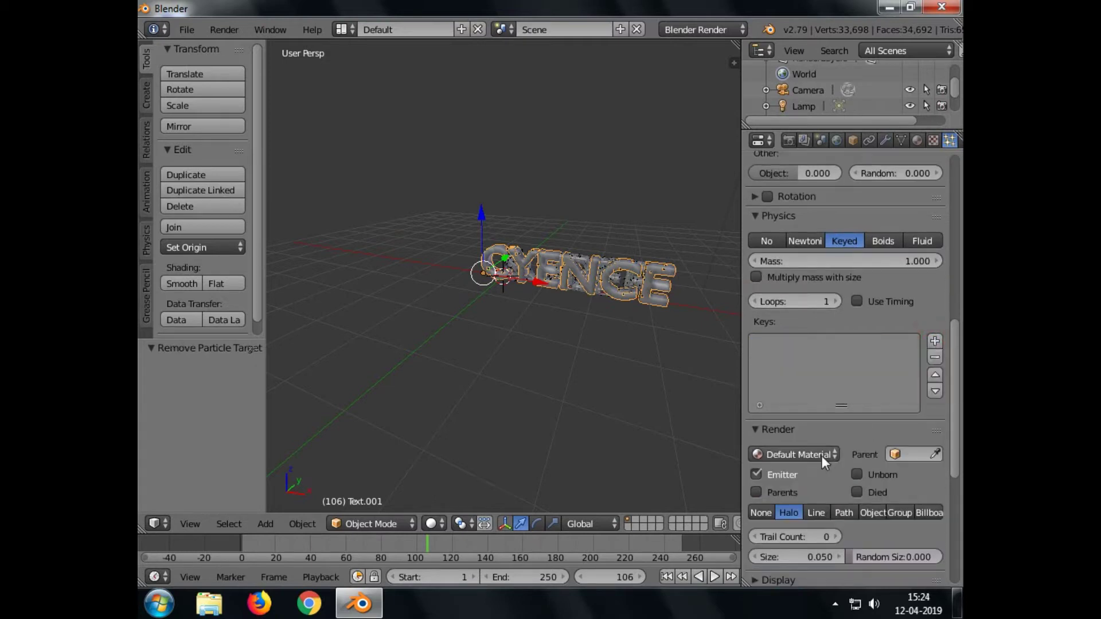
- Set the parent object in the particle render settings to Text
click(912, 454)
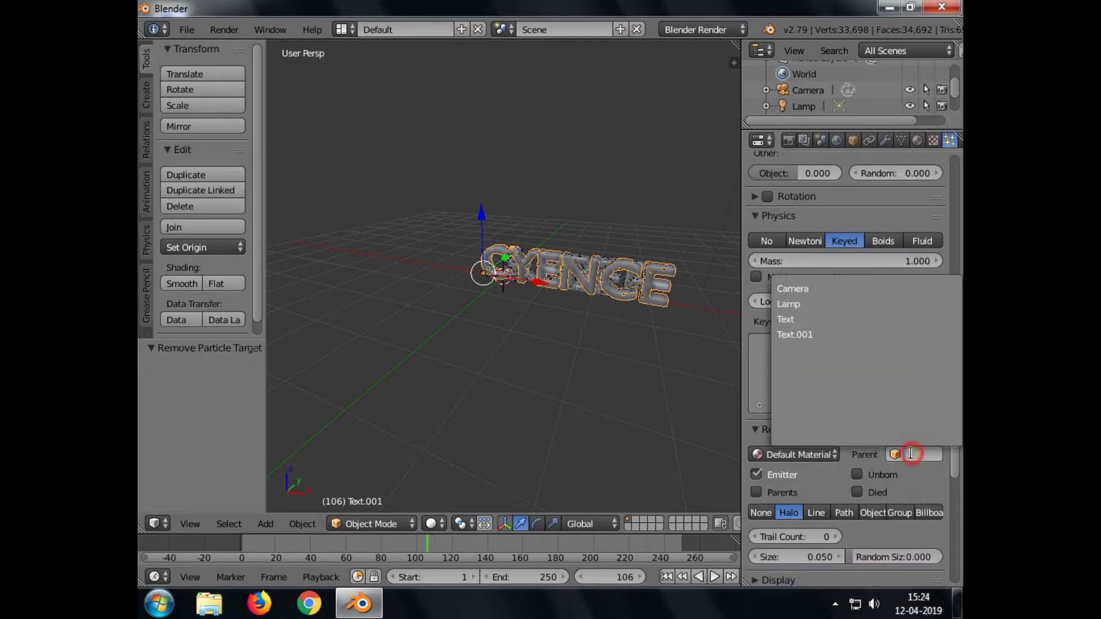
click(796, 319)
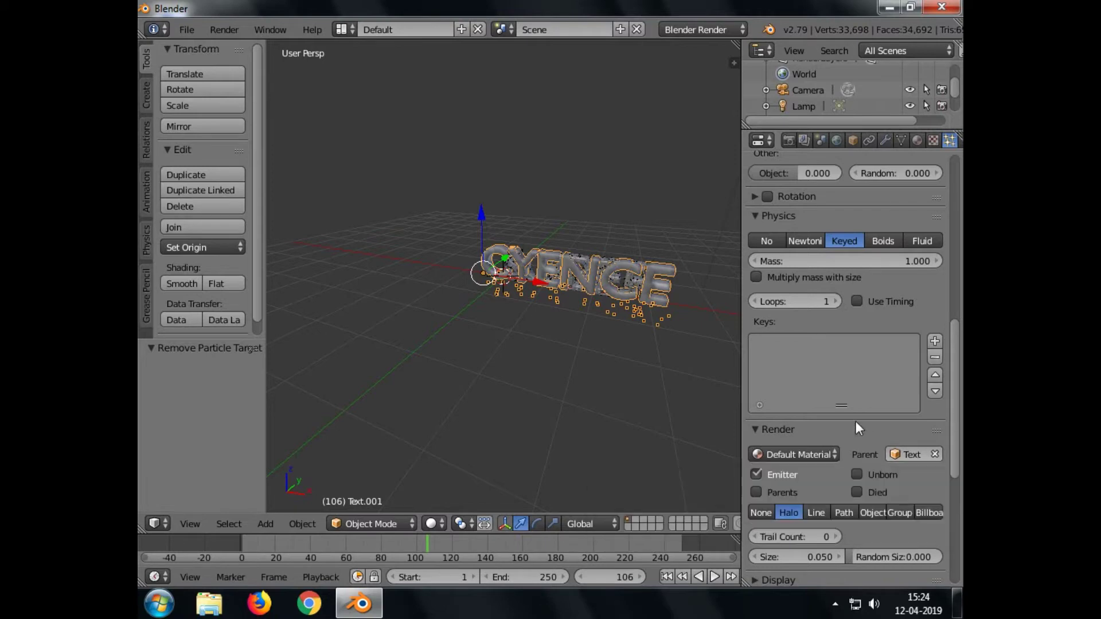
scroll(855, 421, down, 2)
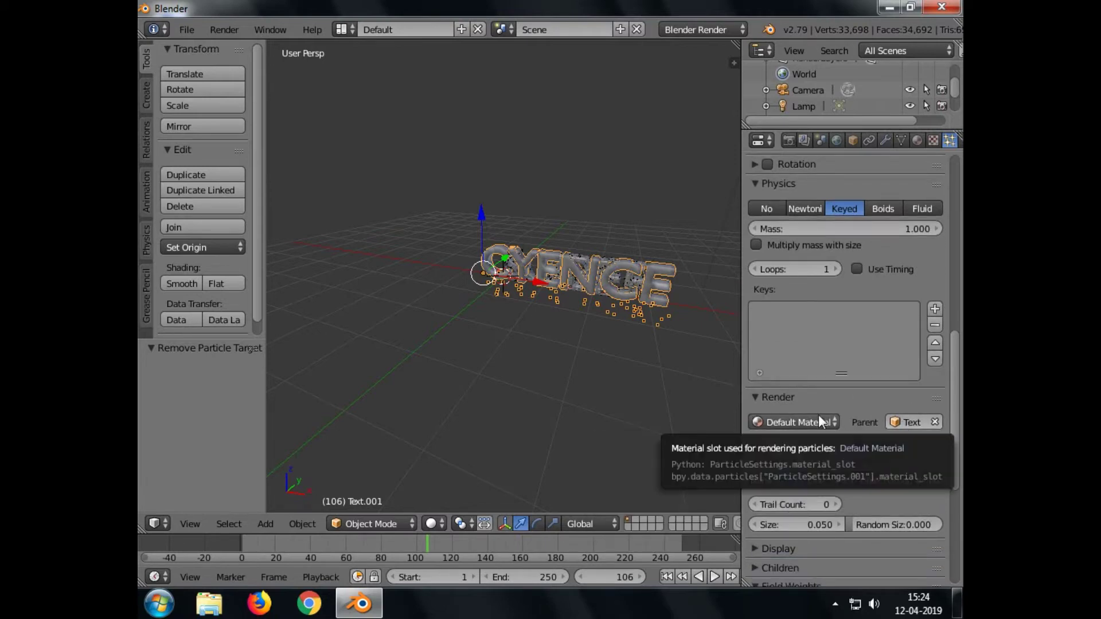
click(895, 422)
click(797, 304)
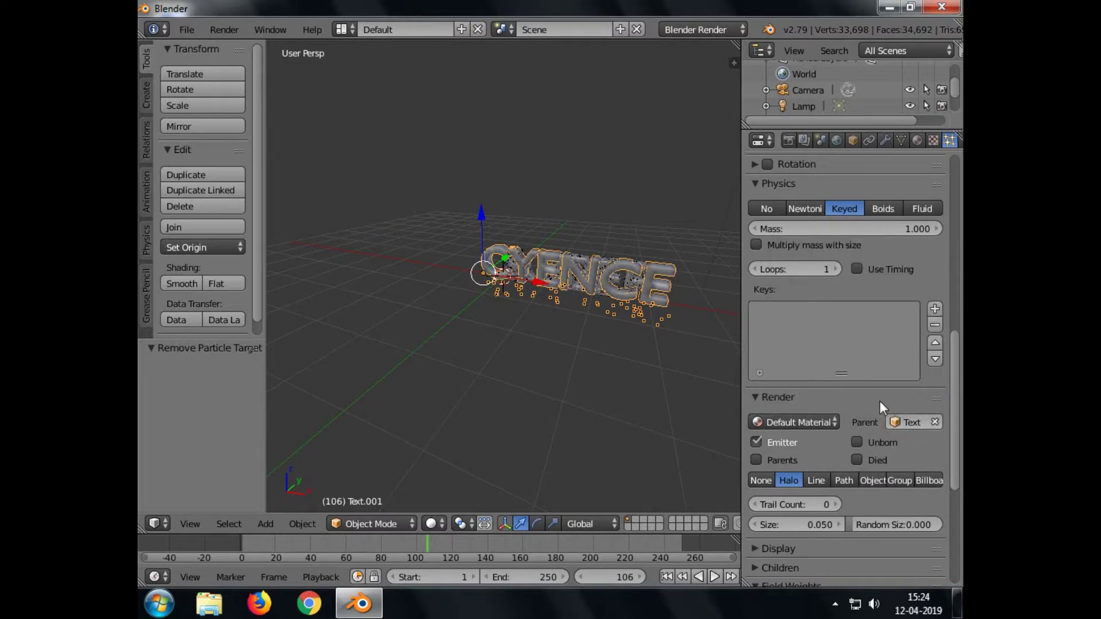
- Add two keys to the keyed particle physics, targeting the Text object first and Text.001 second
click(935, 310)
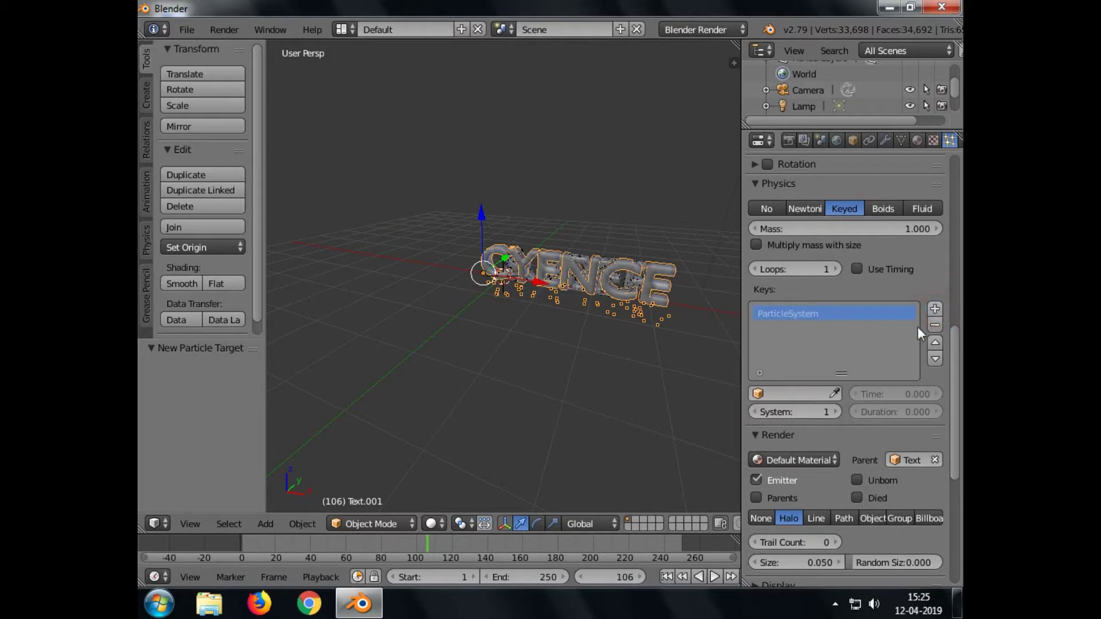
click(783, 394)
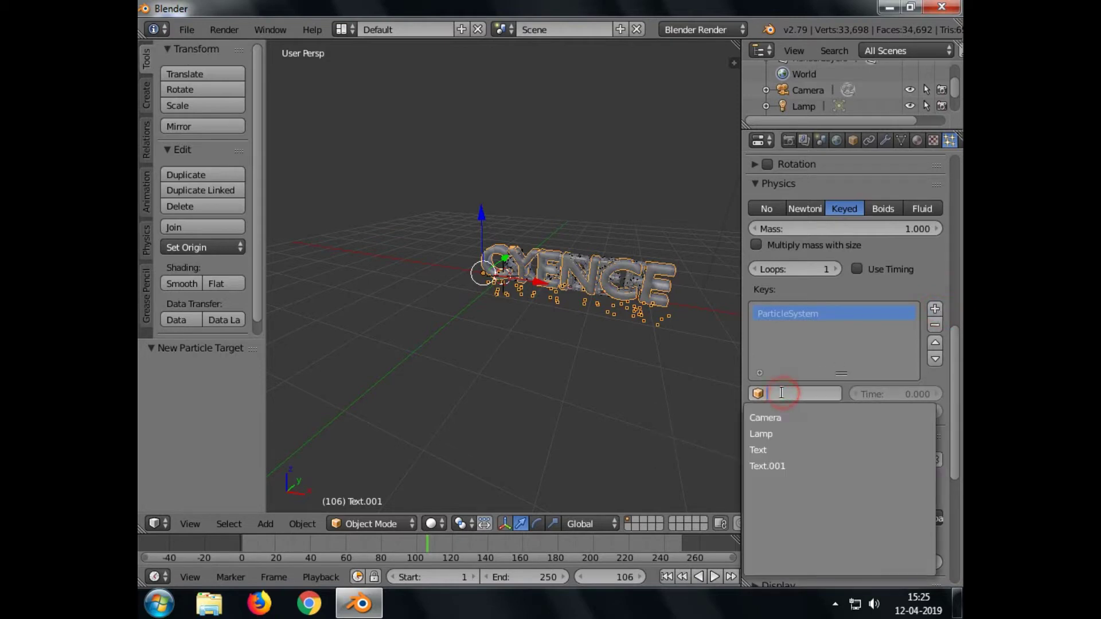
click(772, 450)
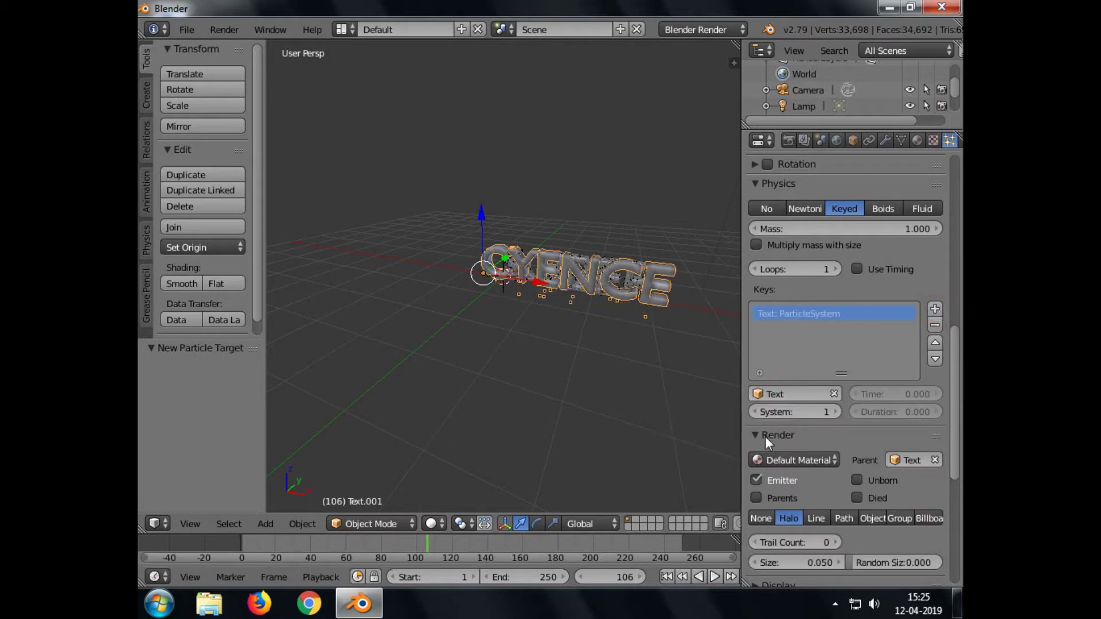
click(935, 310)
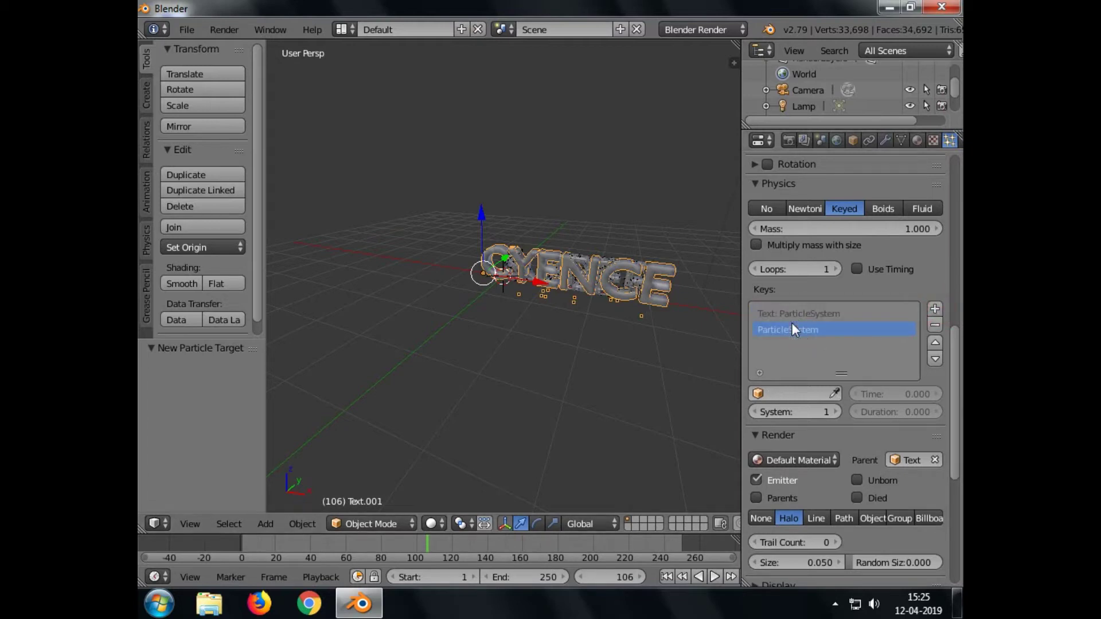
click(780, 395)
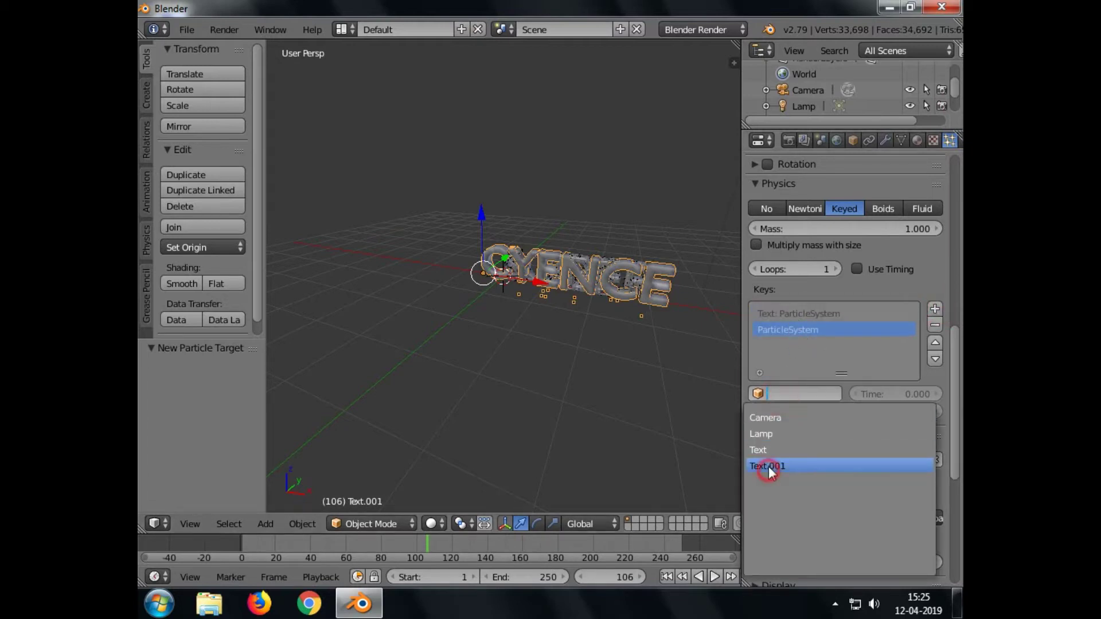
click(769, 465)
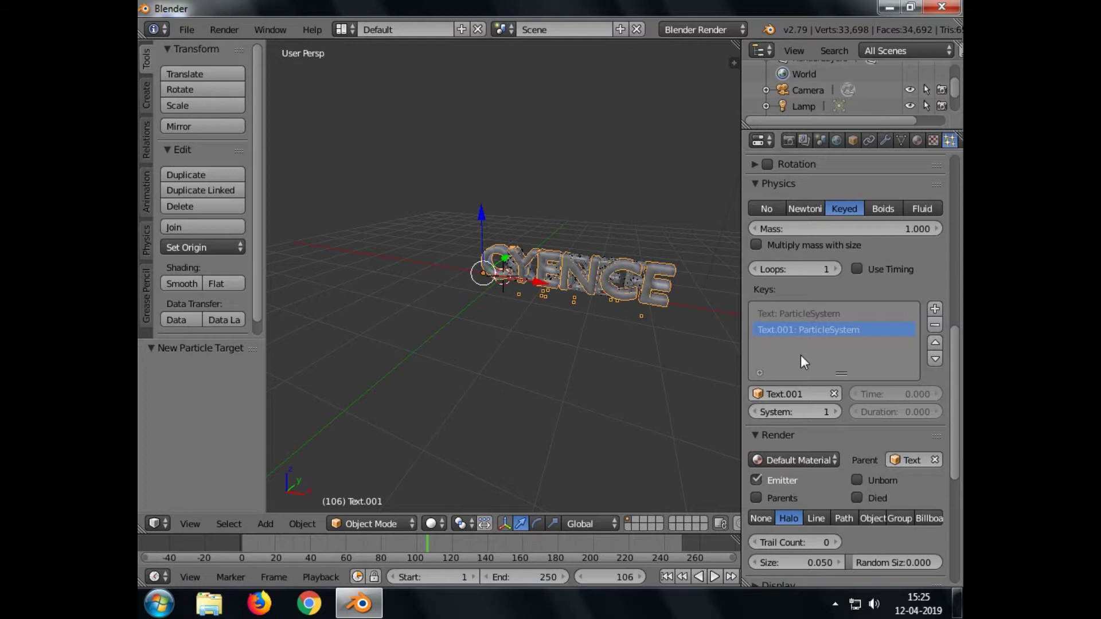
- Add an Explode modifier to the CYENCE text and turn off its Unborn option
click(885, 141)
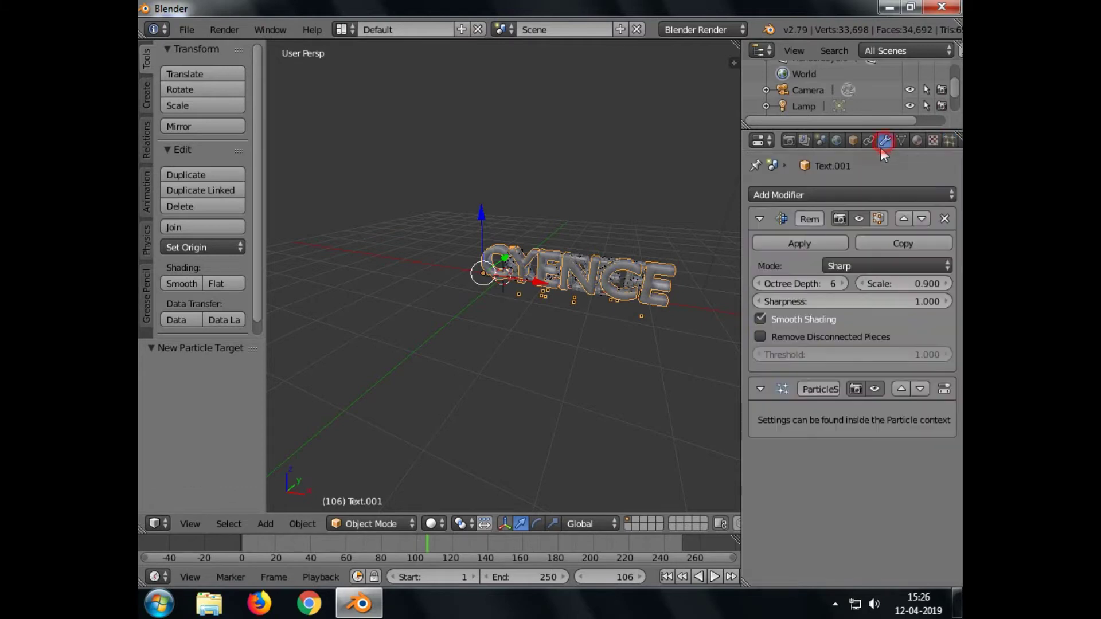
click(852, 196)
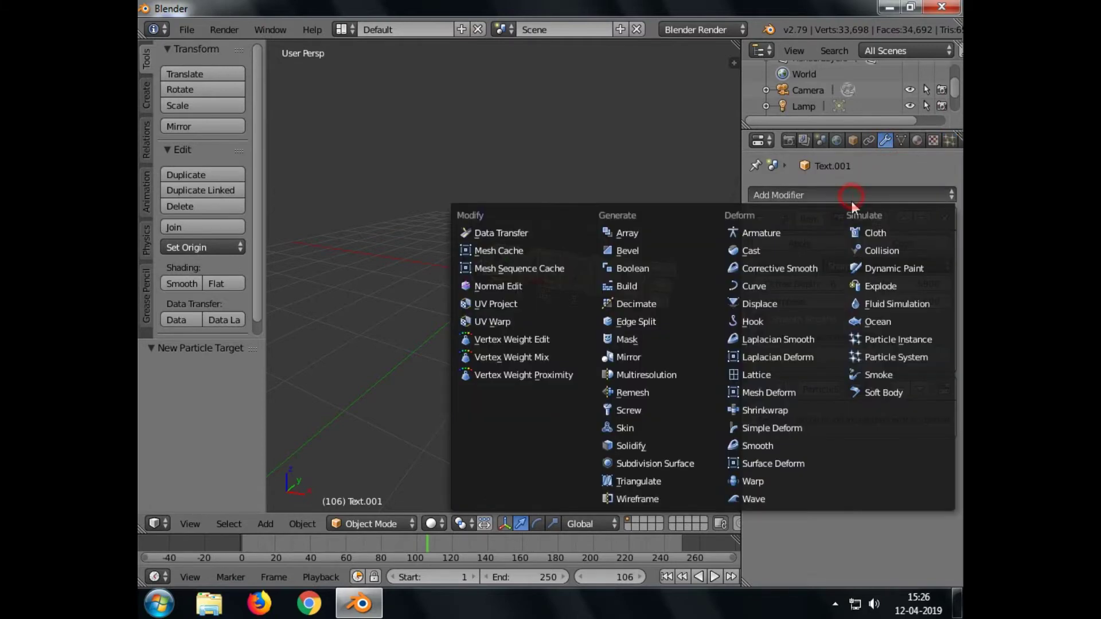
click(876, 286)
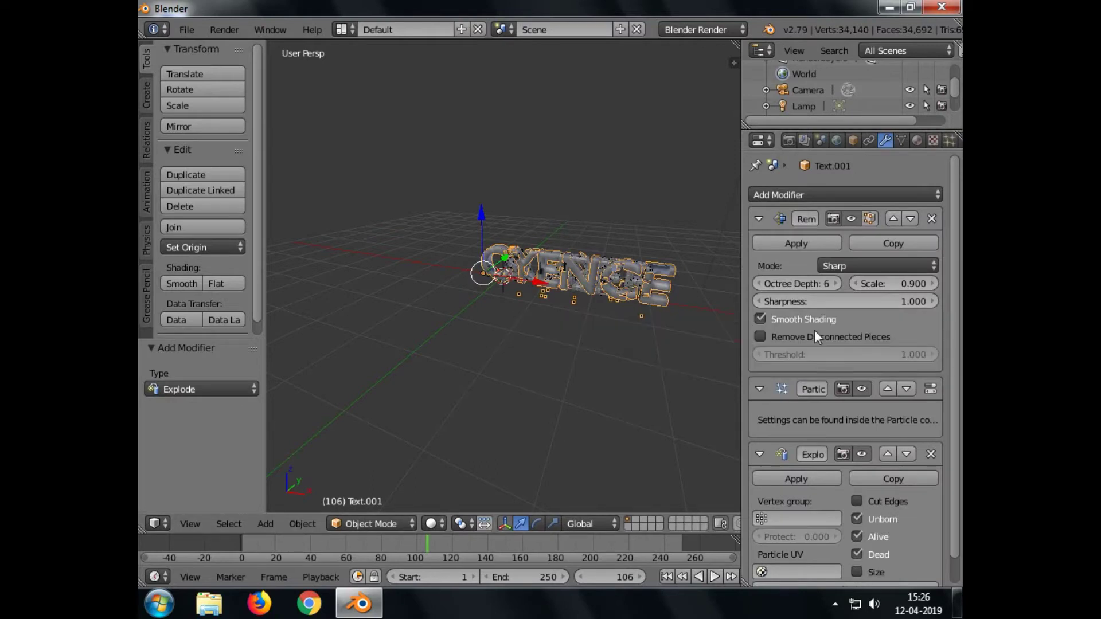
scroll(815, 373, down, 1)
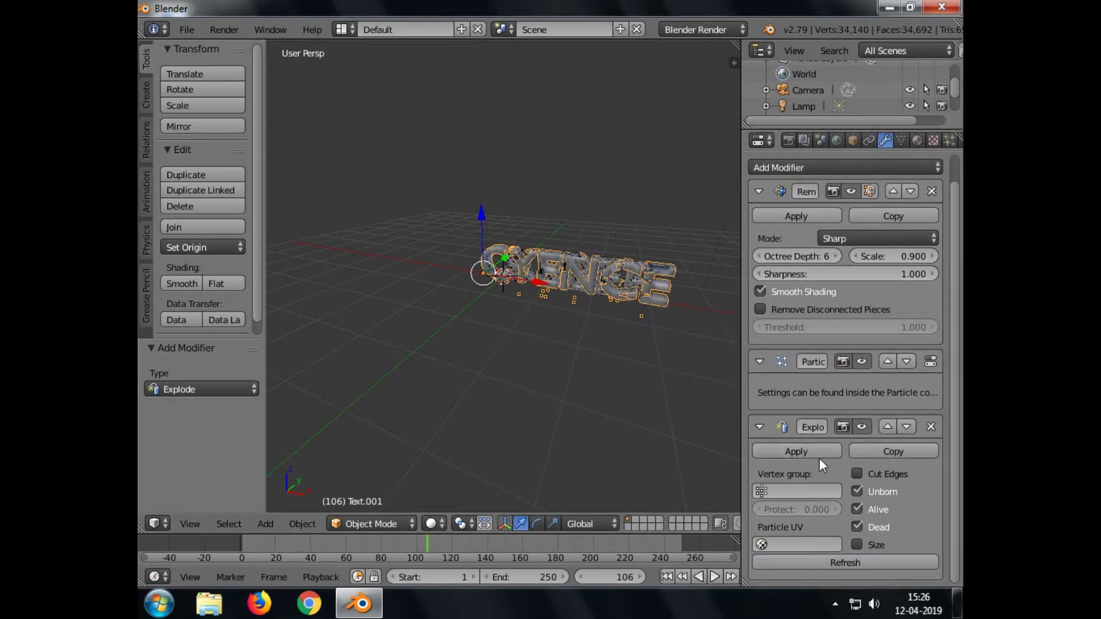
click(857, 492)
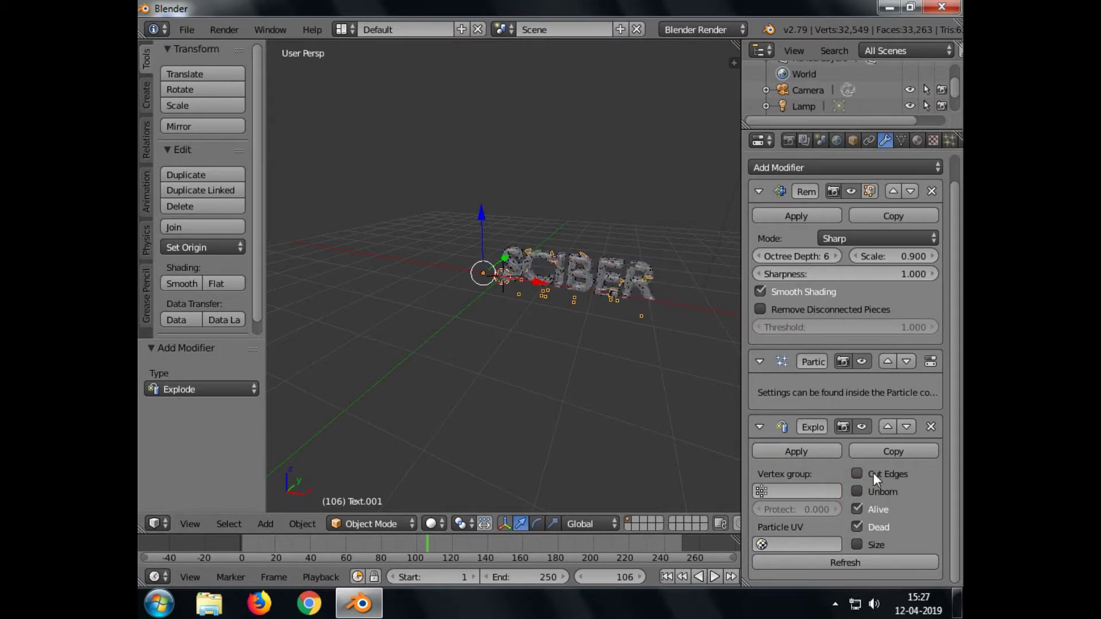
- Add a Solidify modifier to the CYENCE text, keeping its default settings
scroll(896, 258, up, 2)
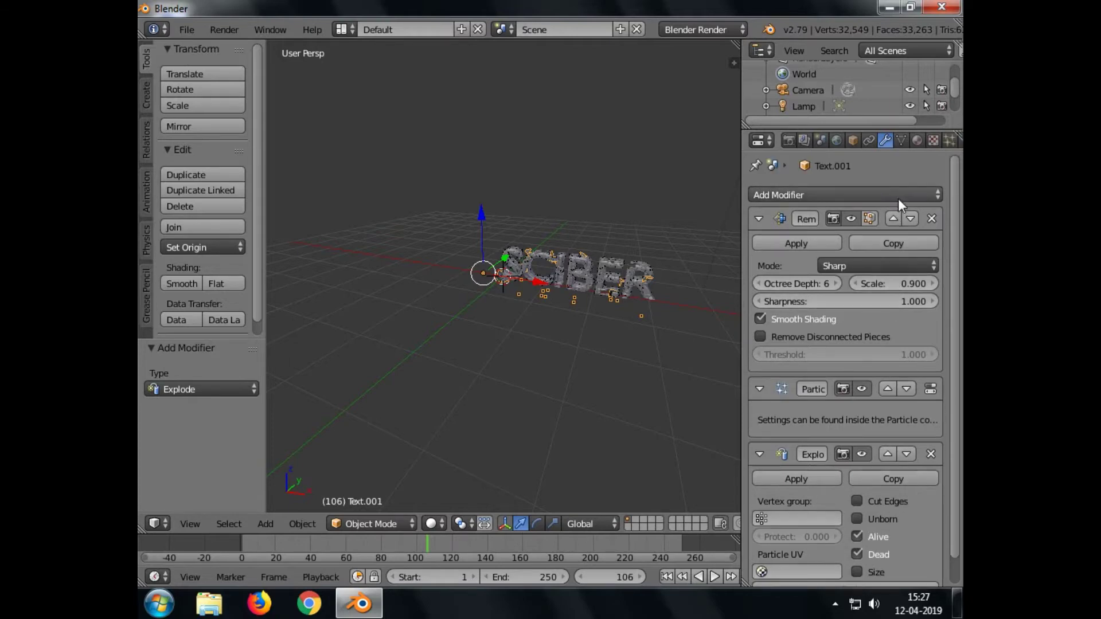
click(896, 198)
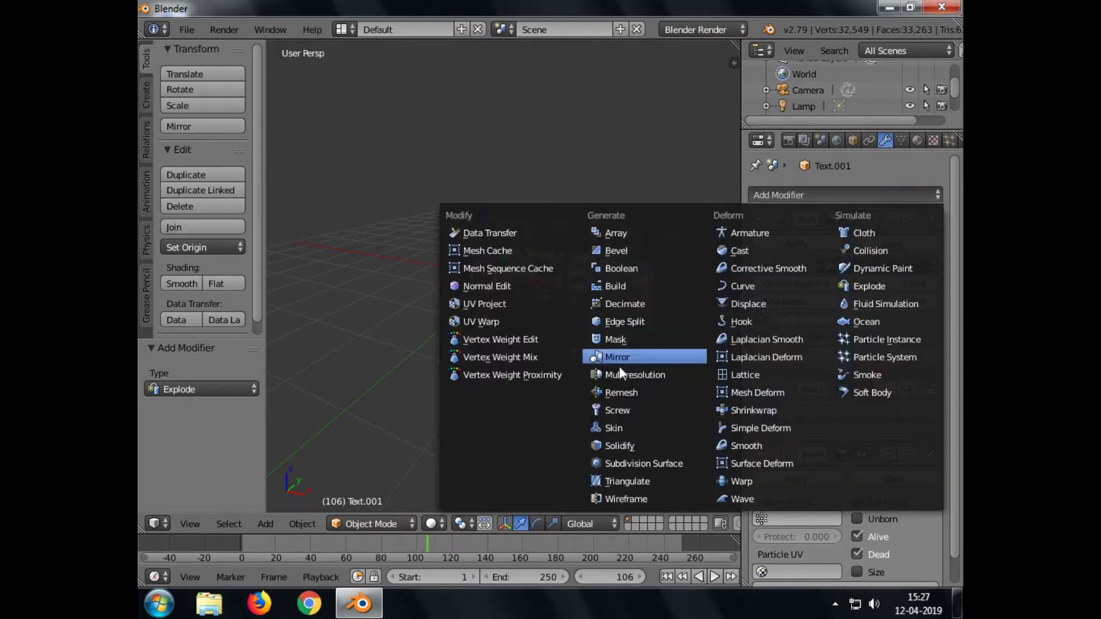
click(619, 447)
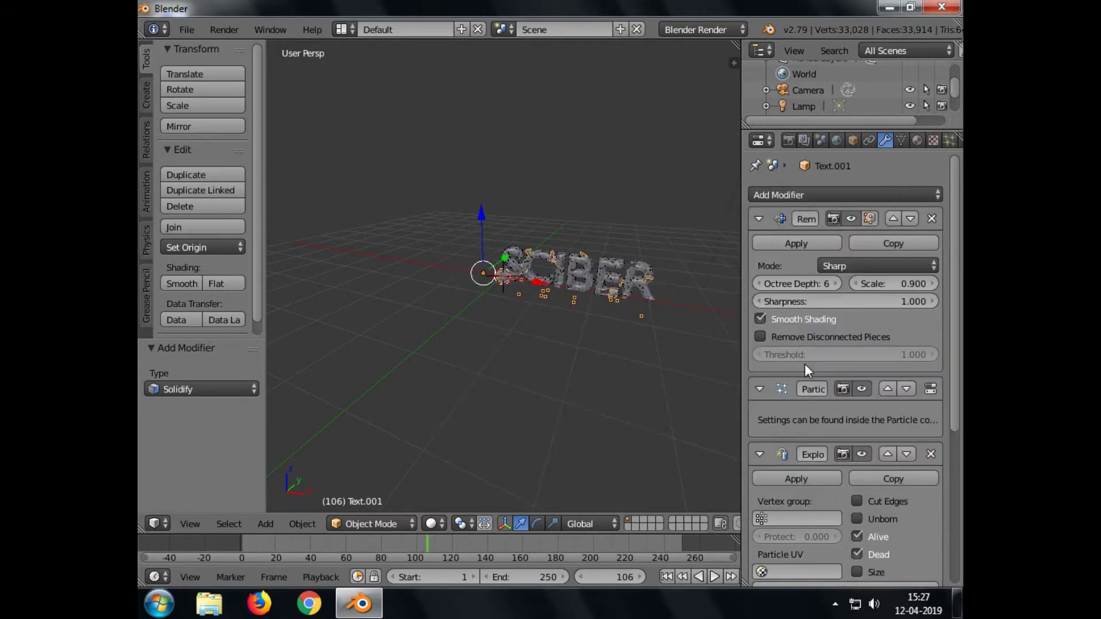
scroll(804, 364, down, 10)
scroll(822, 311, up, 10)
- Go to frame 234 and examine the CYENCE text from a slightly different angle
click(655, 544)
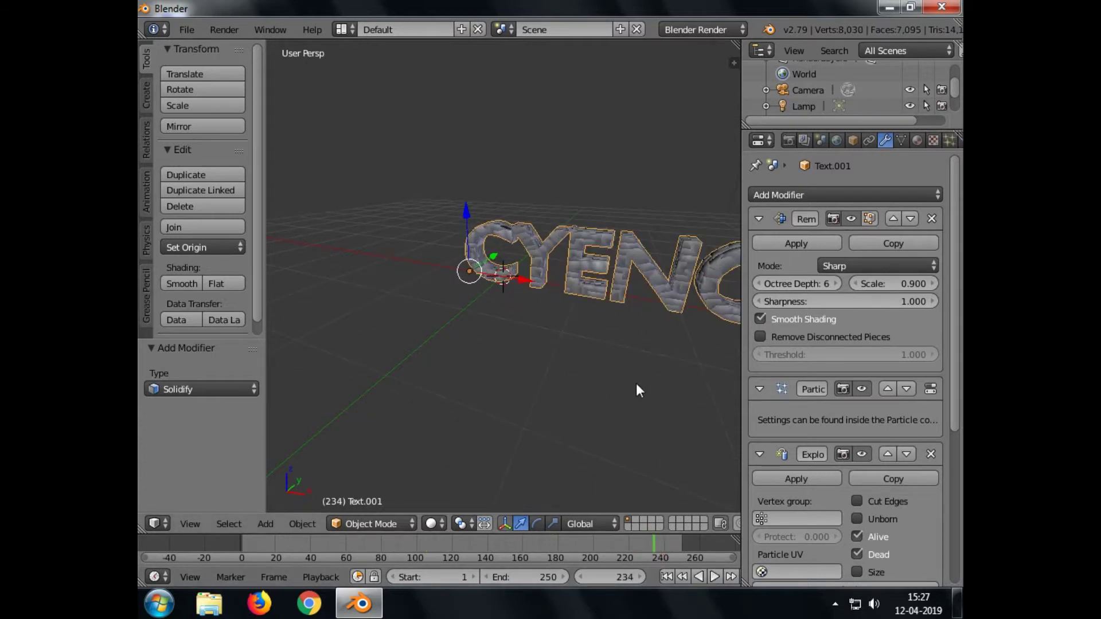
scroll(636, 390, down, 2)
middle_drag(639, 369, 589, 390)
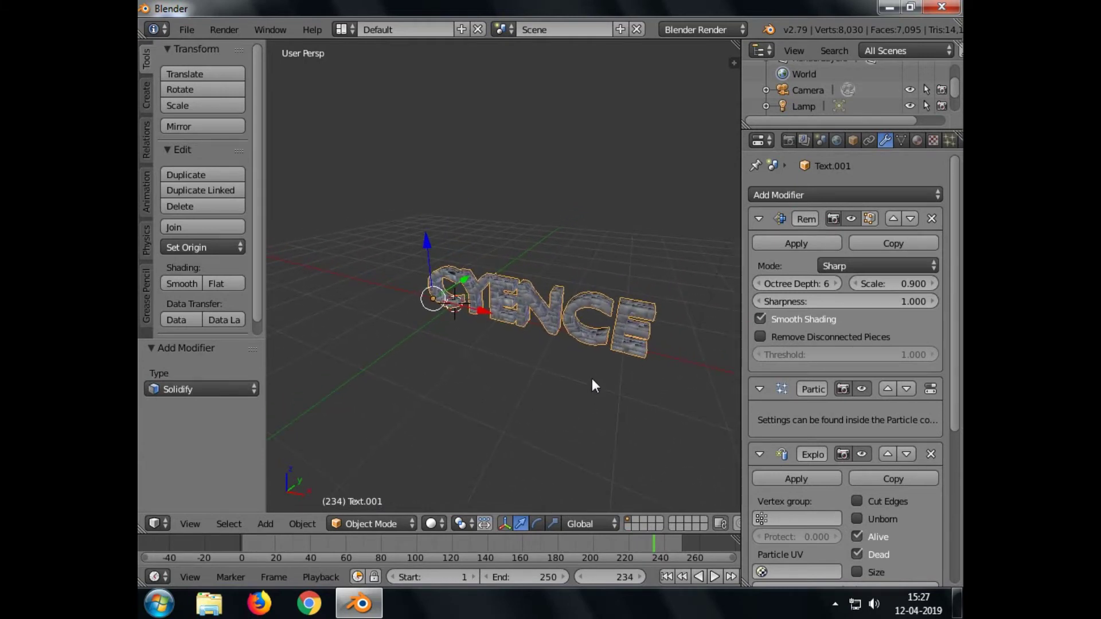
scroll(592, 378, up, 3)
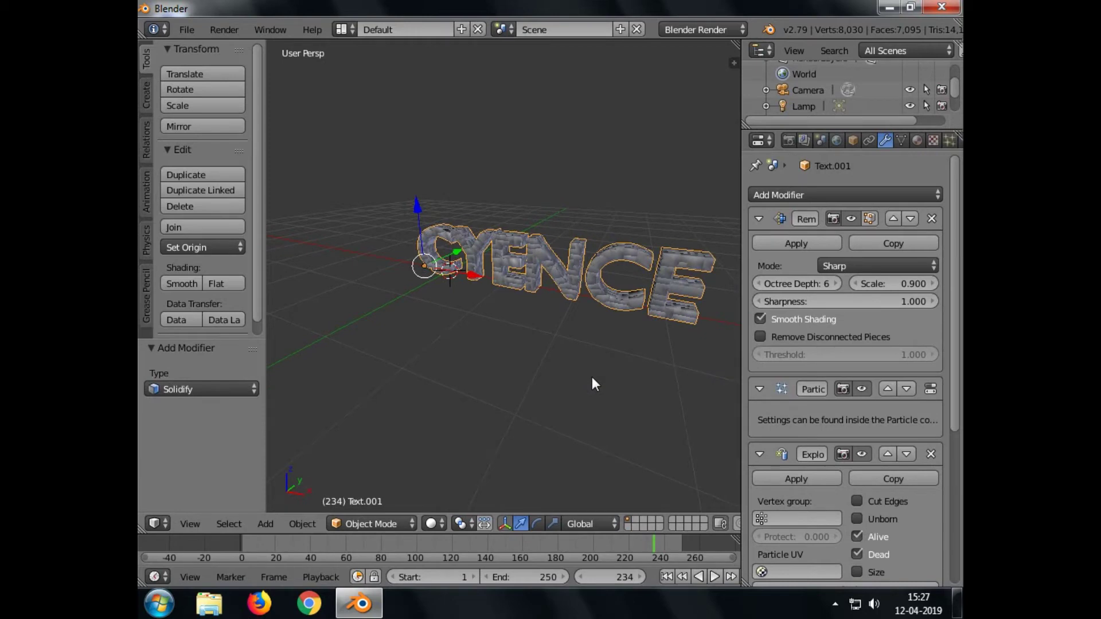
click(637, 448)
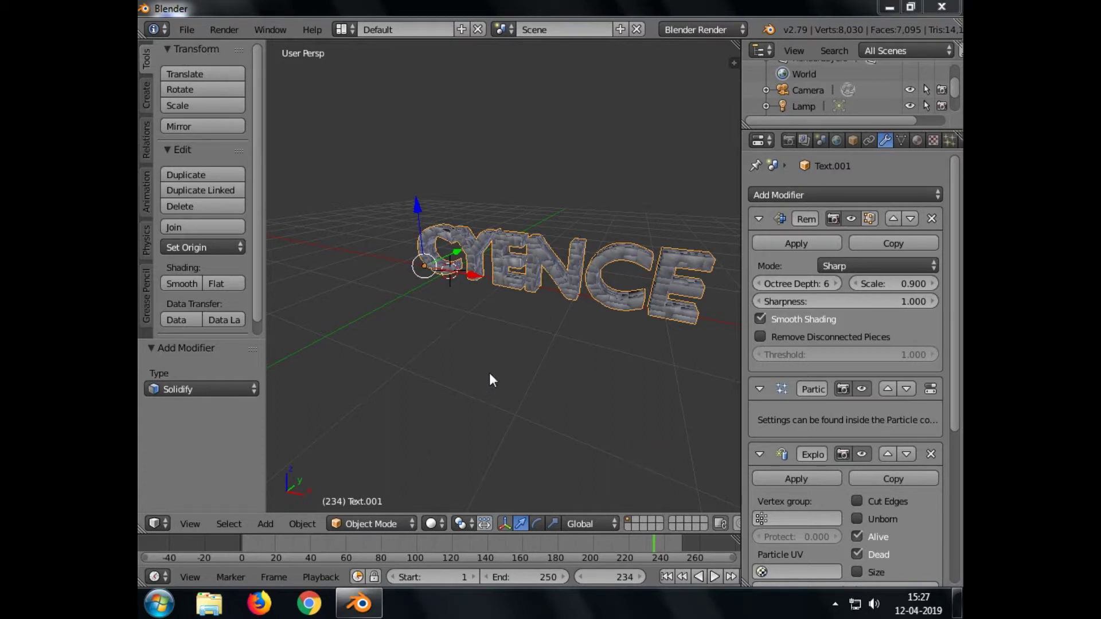
- Add a Turbulence force field to the scene
click(270, 524)
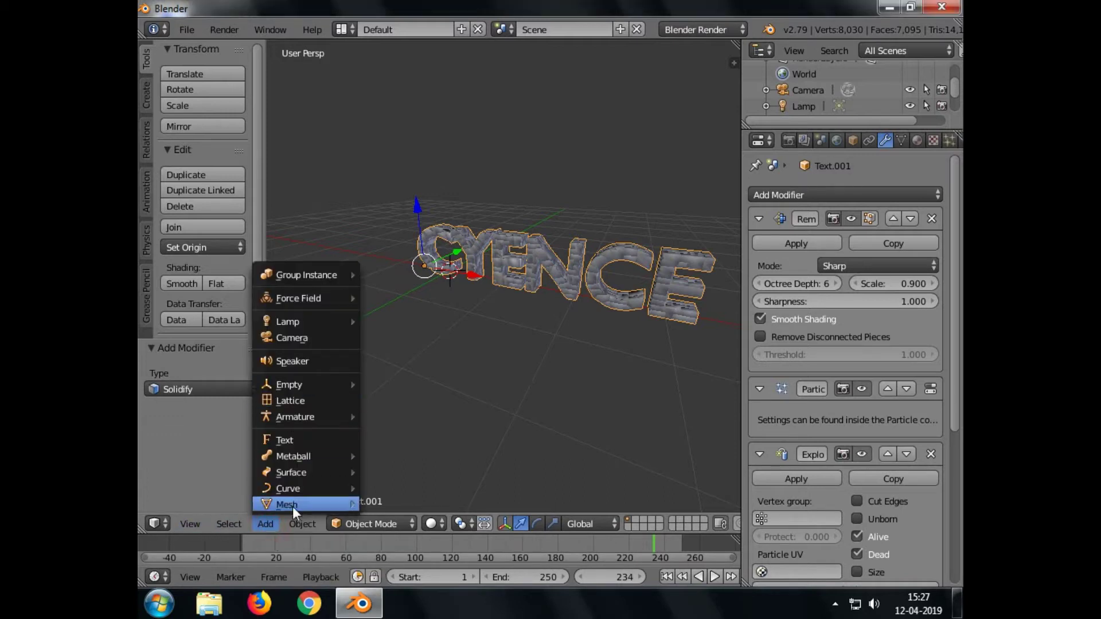
mouse_move(297, 298)
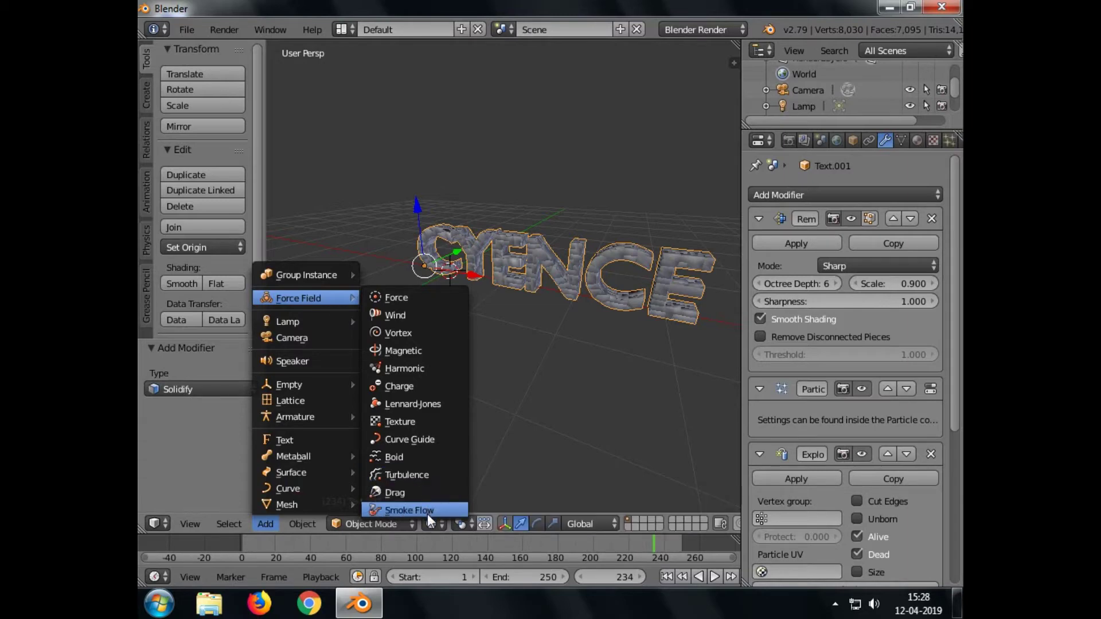
click(425, 477)
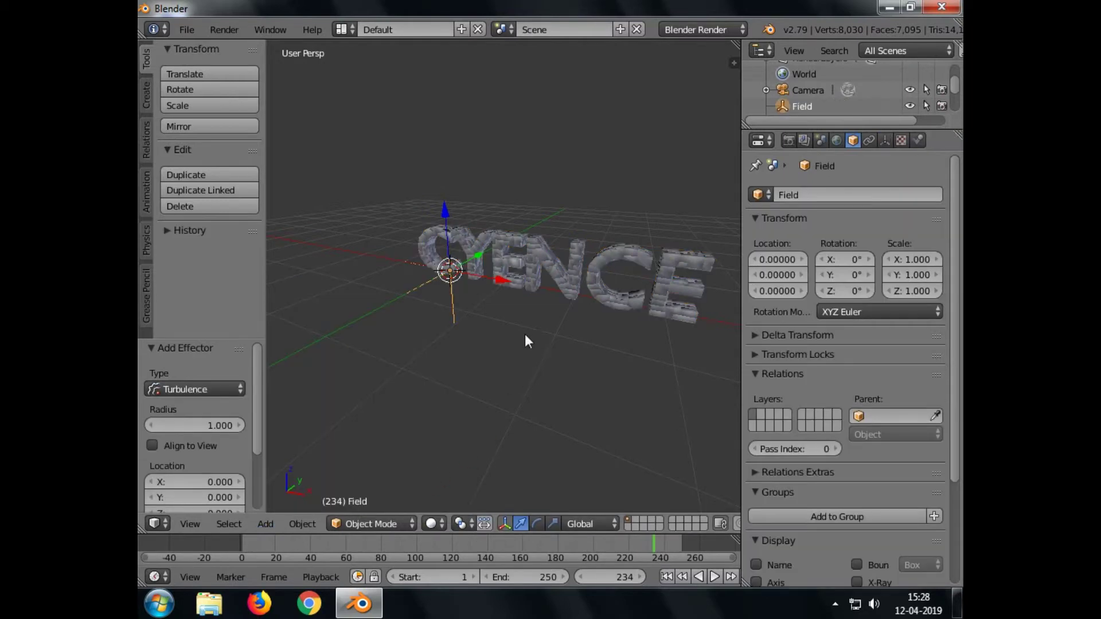
- Move the turbulence field along the X axis to about 1.31, near the middle of the CYENCE text
drag(521, 281, 579, 300)
key(KP_5)
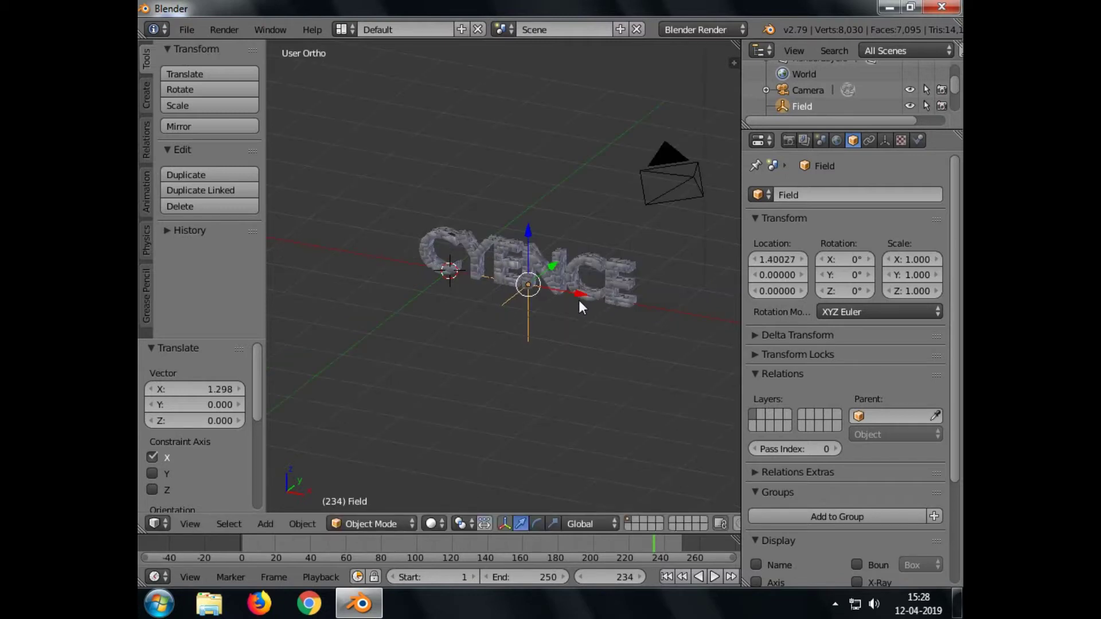
key(KP_7)
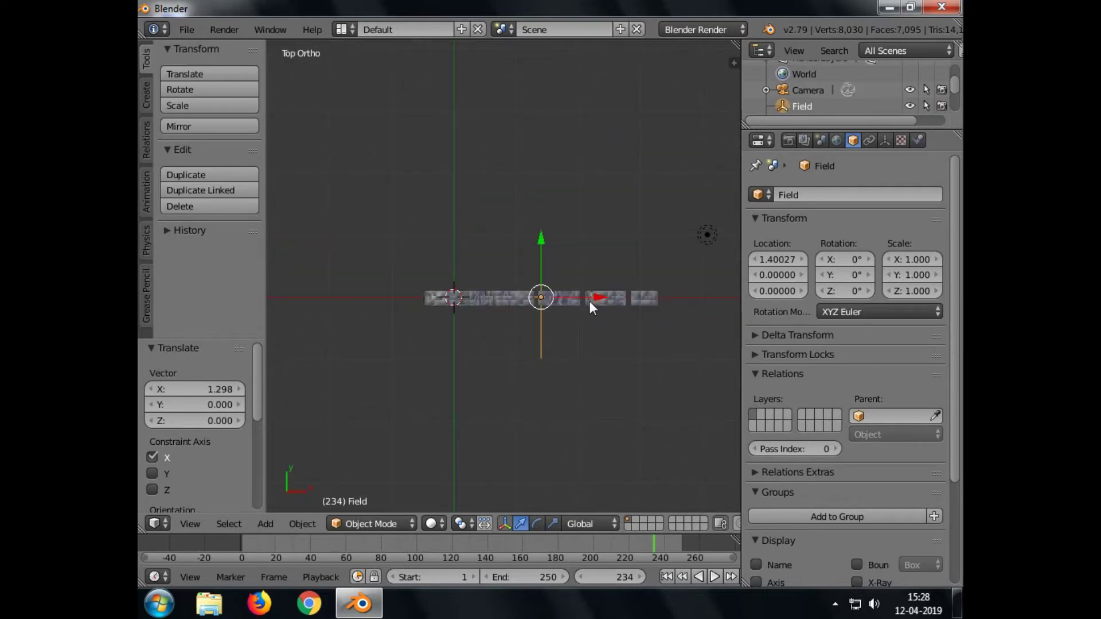
drag(593, 296, 594, 297)
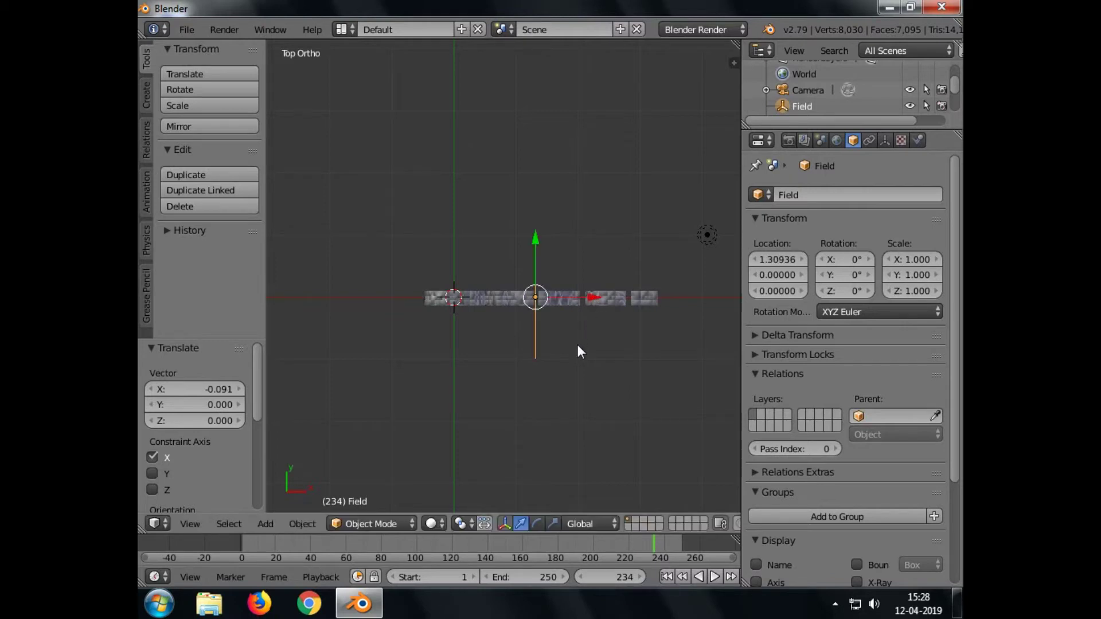
mouse_move(578, 346)
middle_down()
mouse_move(533, 267)
mouse_move(564, 357)
middle_up()
key(KP_5)
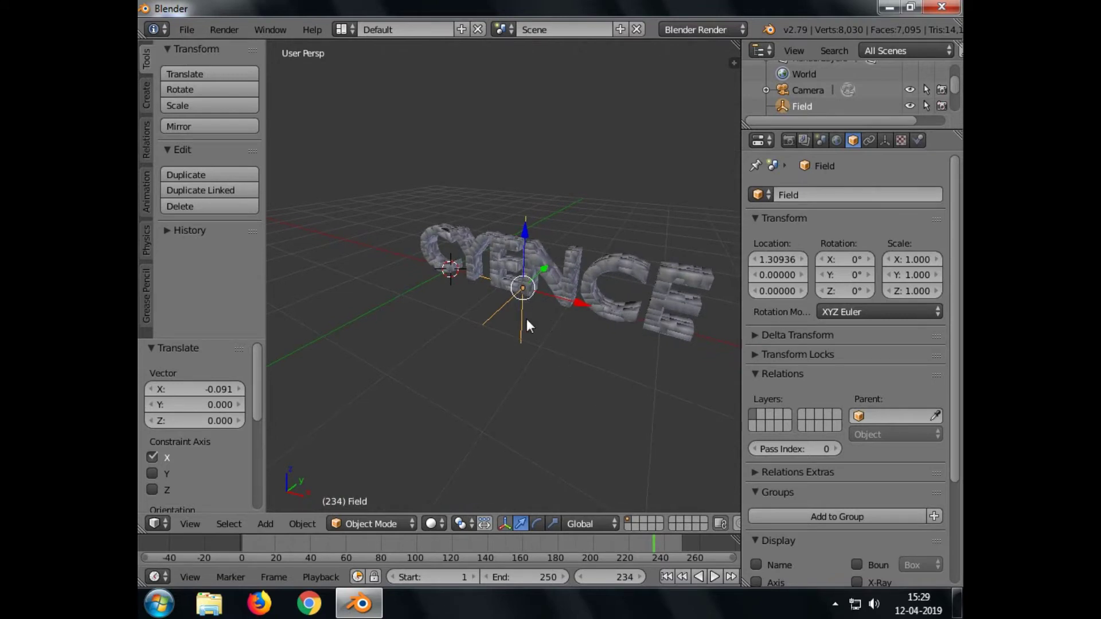
- Insert a keyframe for the turbulence field's strength of 1.0 at frame 90
click(871, 142)
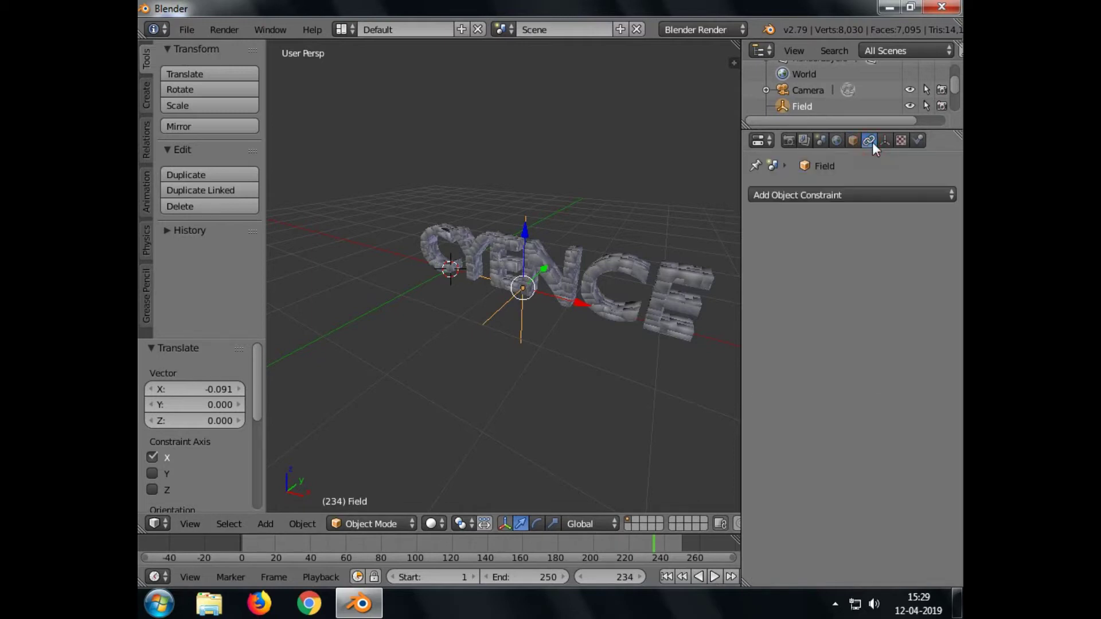
click(885, 140)
click(902, 142)
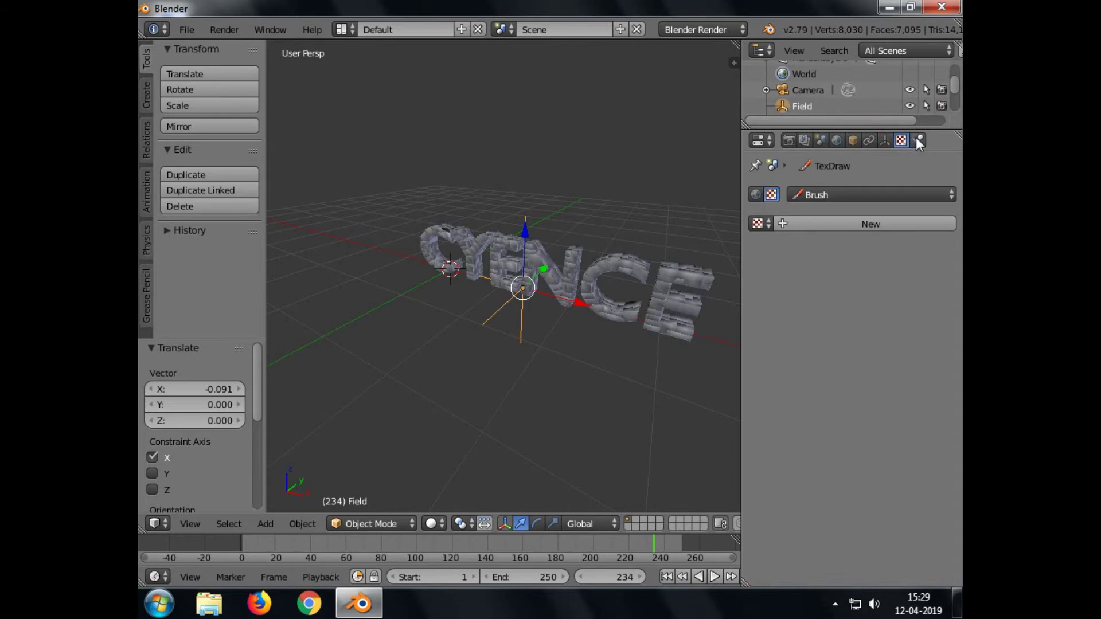
click(917, 141)
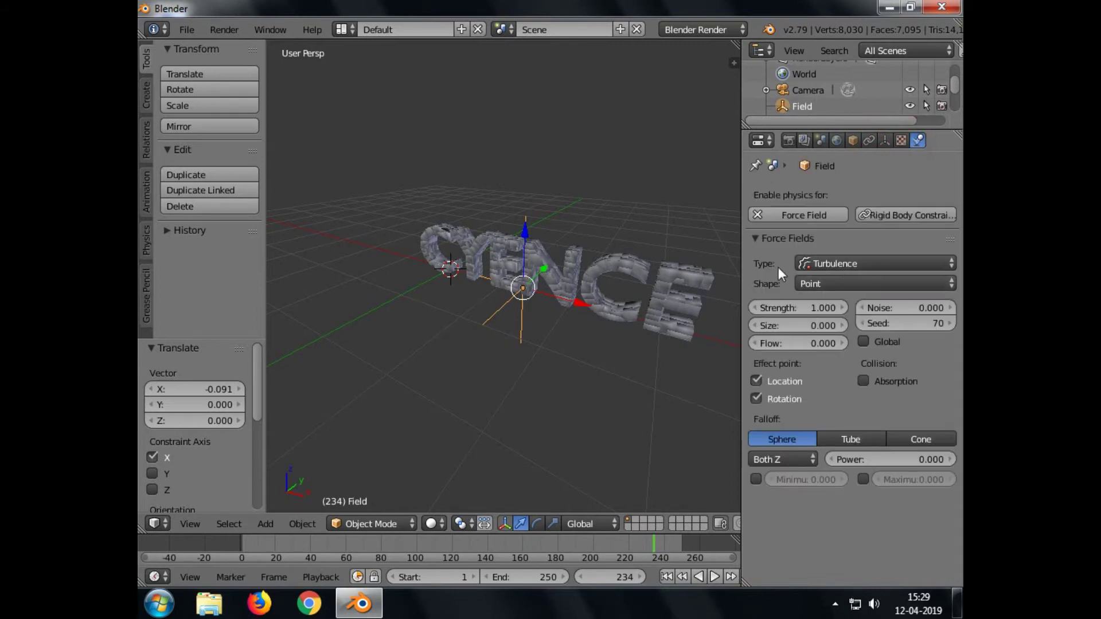
click(609, 578)
text(90)
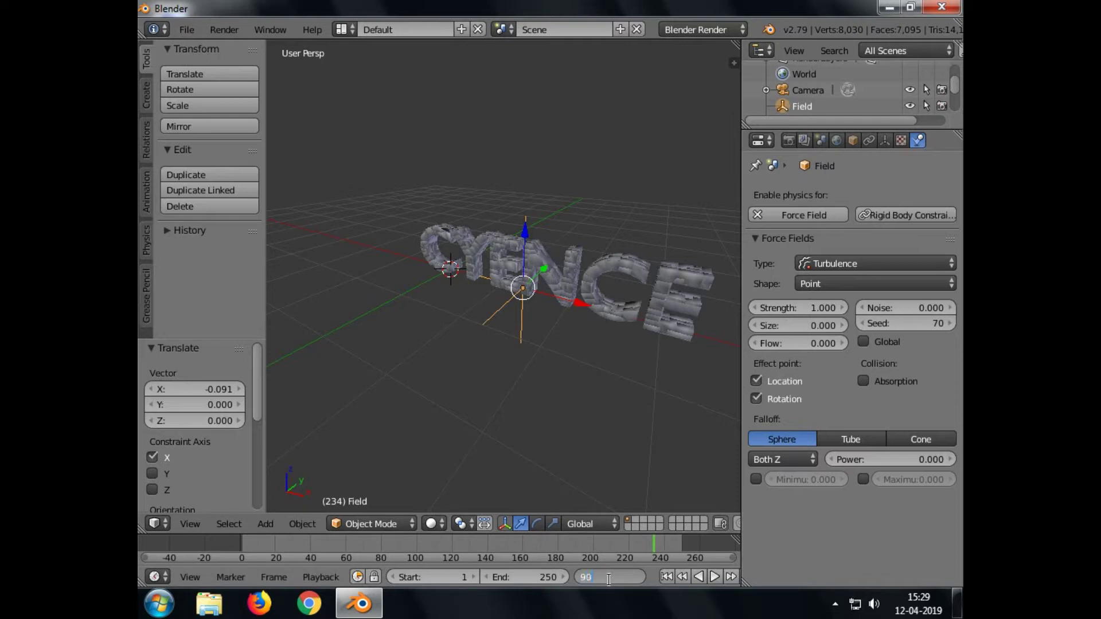
key(Return)
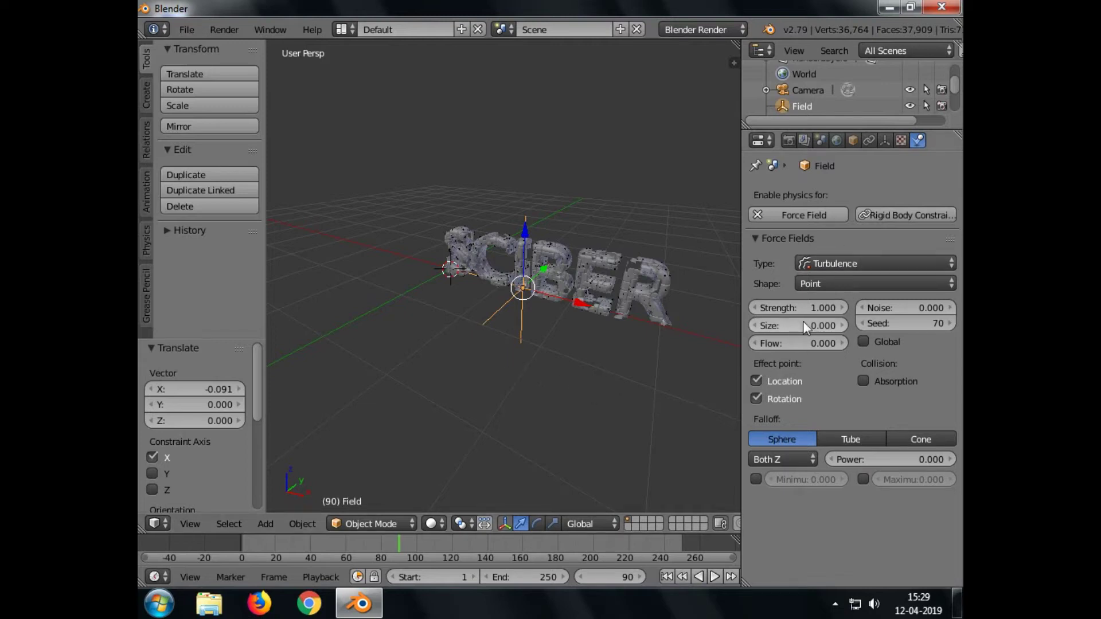
right_click(785, 311)
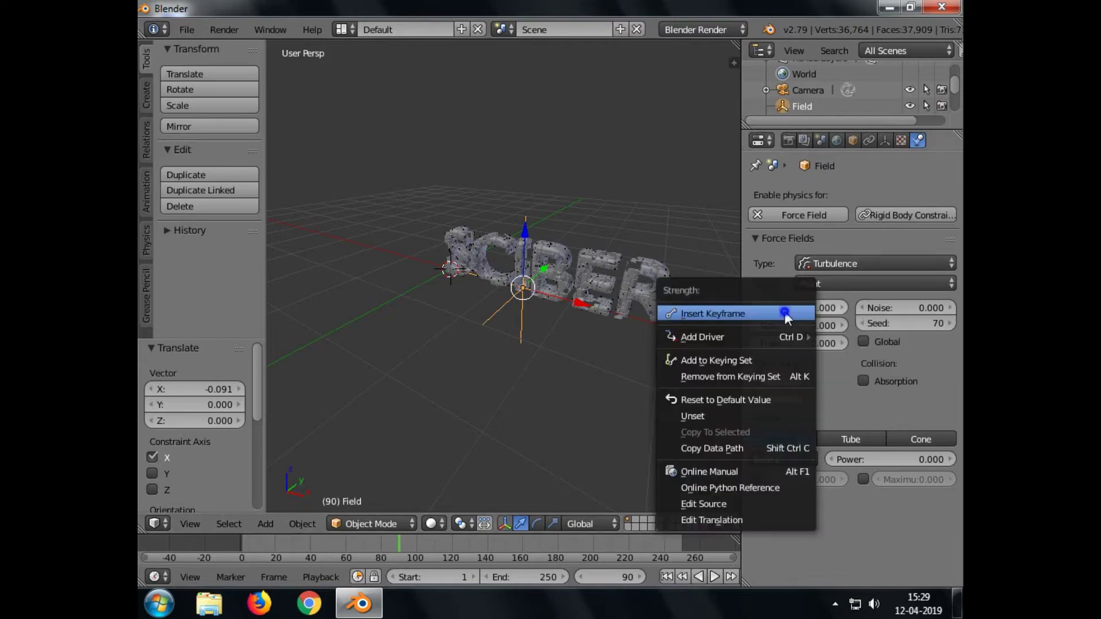
click(714, 315)
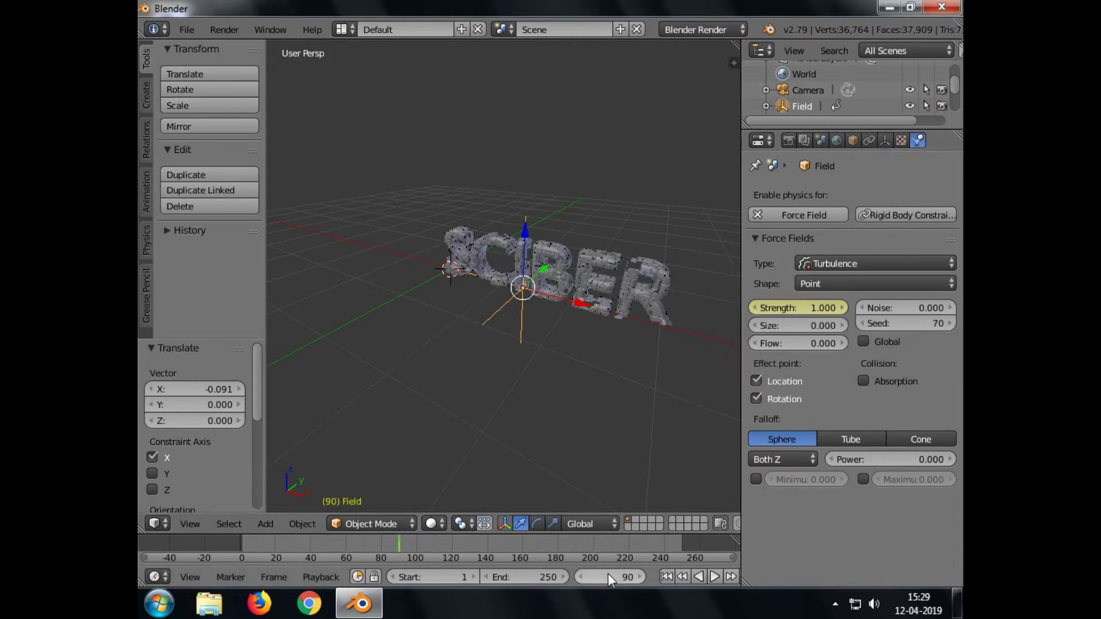
- Insert a keyframe for the turbulence field's strength of 0 at frame 89
click(582, 576)
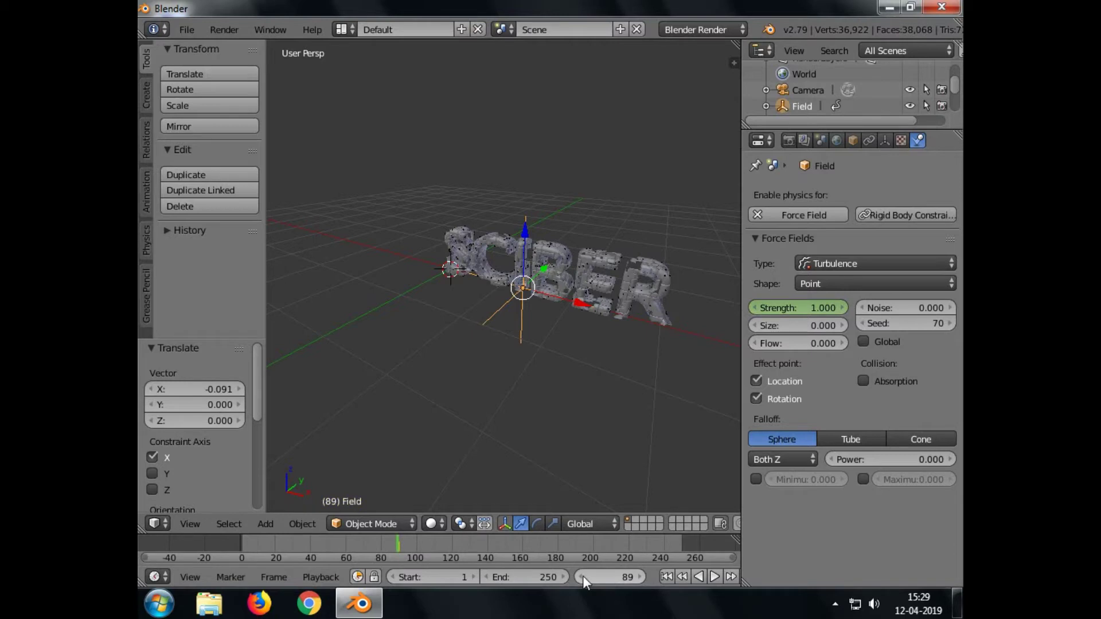
click(776, 308)
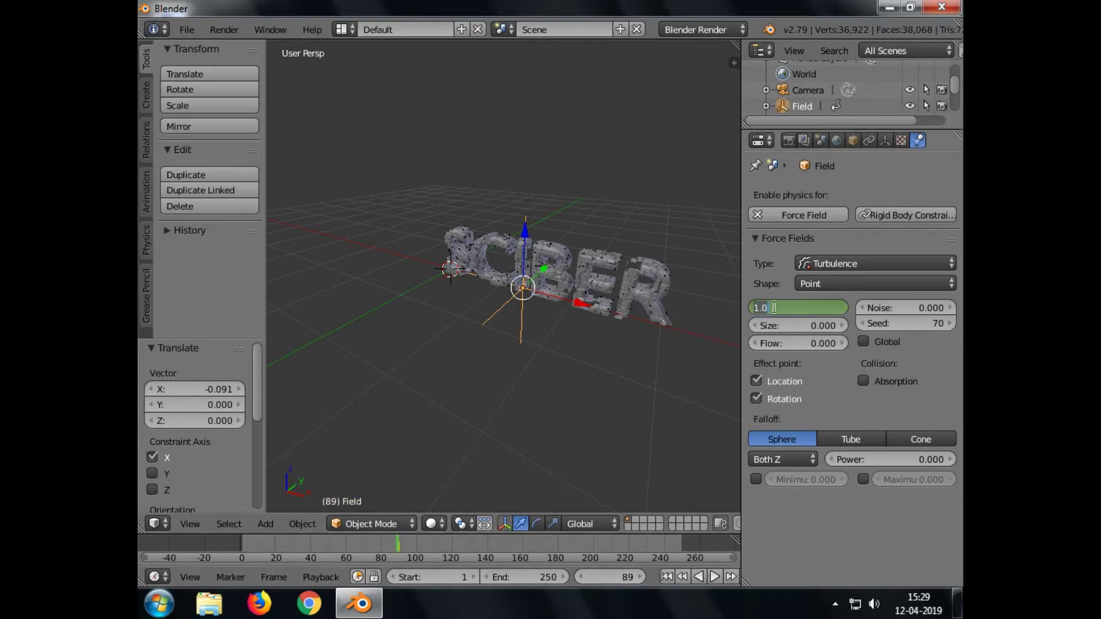
text(0)
key(Return)
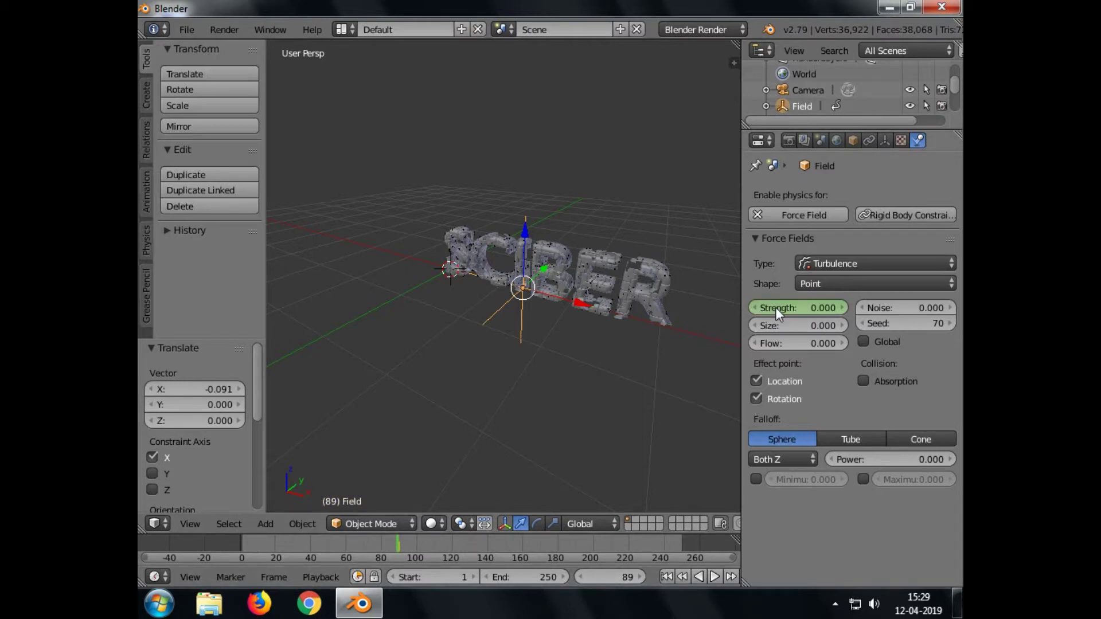
right_click(775, 308)
click(776, 307)
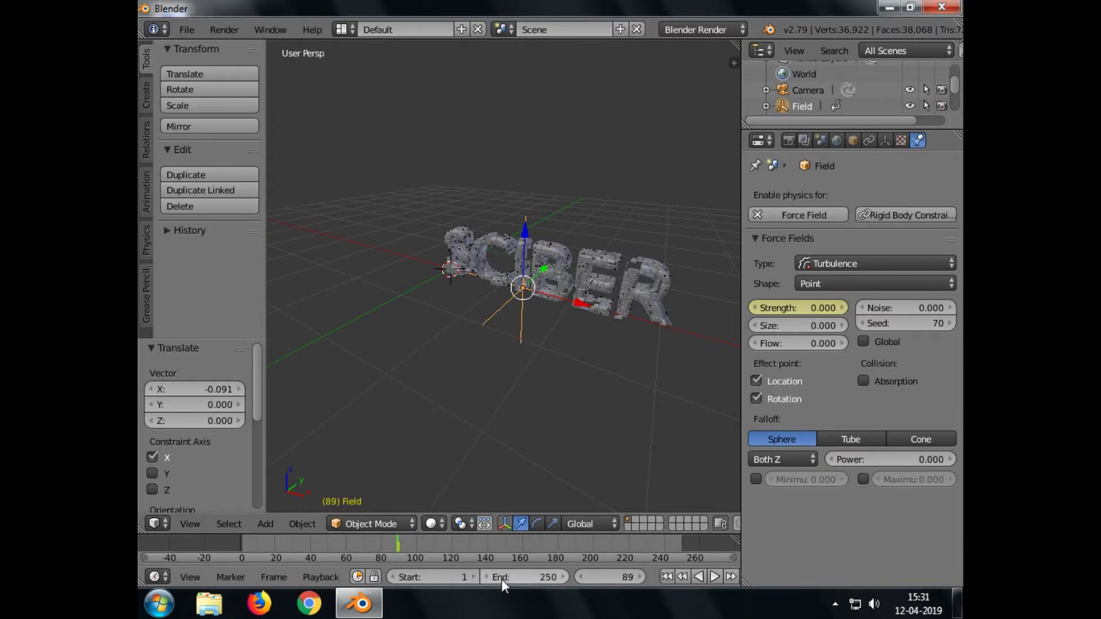
- Insert a keyframe for the turbulence field's strength of 0 at frame 120
click(595, 577)
text(120)
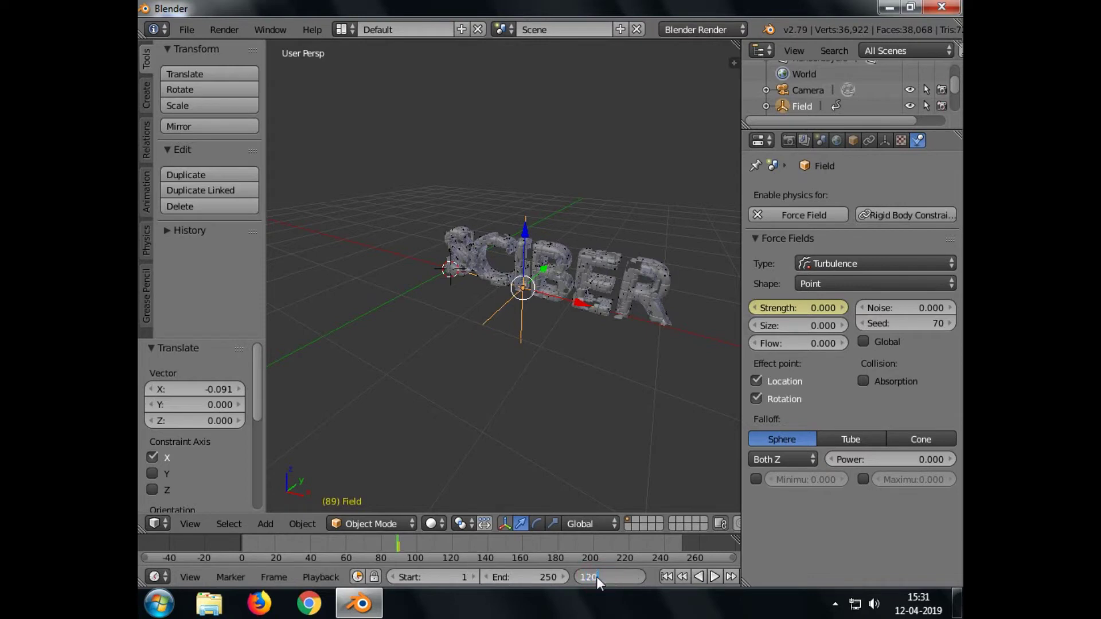
key(Return)
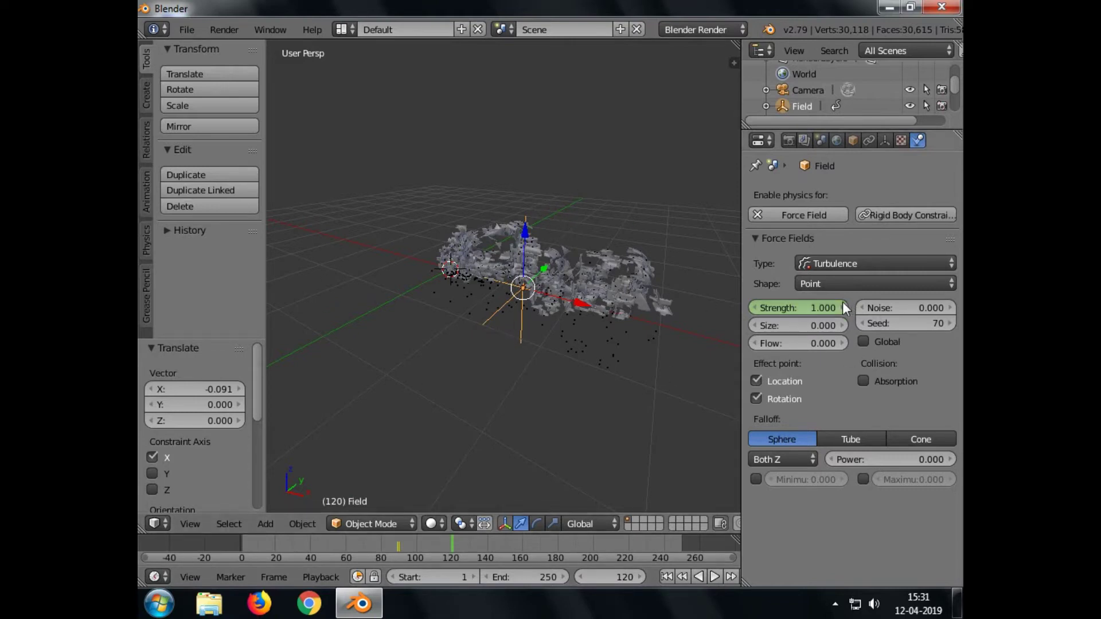
click(809, 308)
key(Return)
click(811, 310)
text(0)
key(Return)
right_click(811, 311)
click(811, 311)
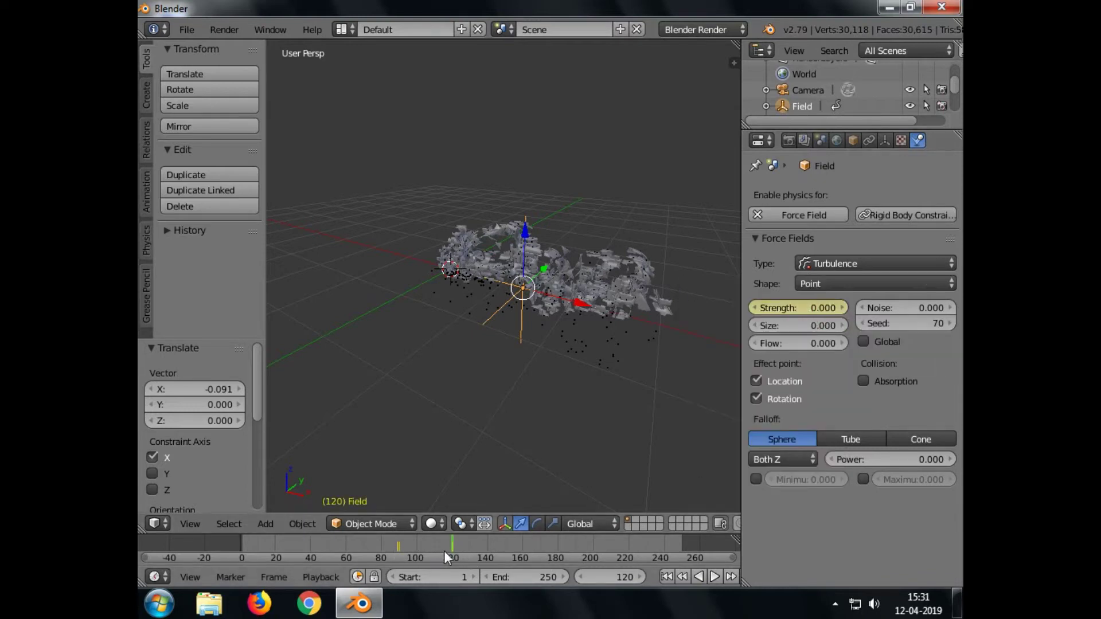
- Play and scrub through the animation to review the particles' transition from SCIBER to CYENCE with the keyed turbulence
click(382, 544)
key(alt+a)
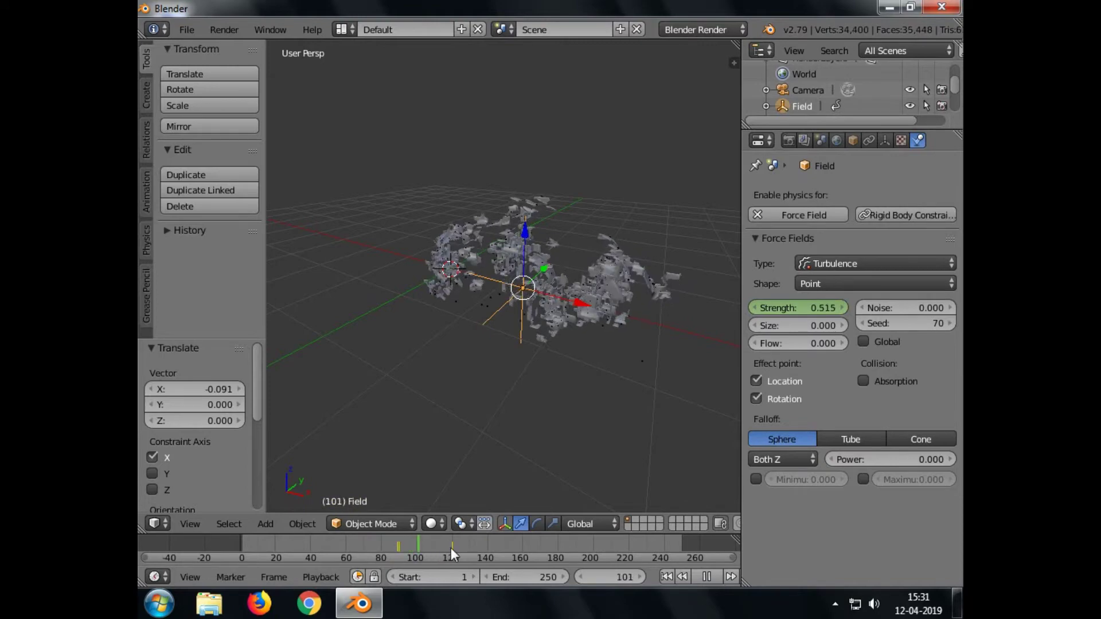
drag(481, 548, 465, 549)
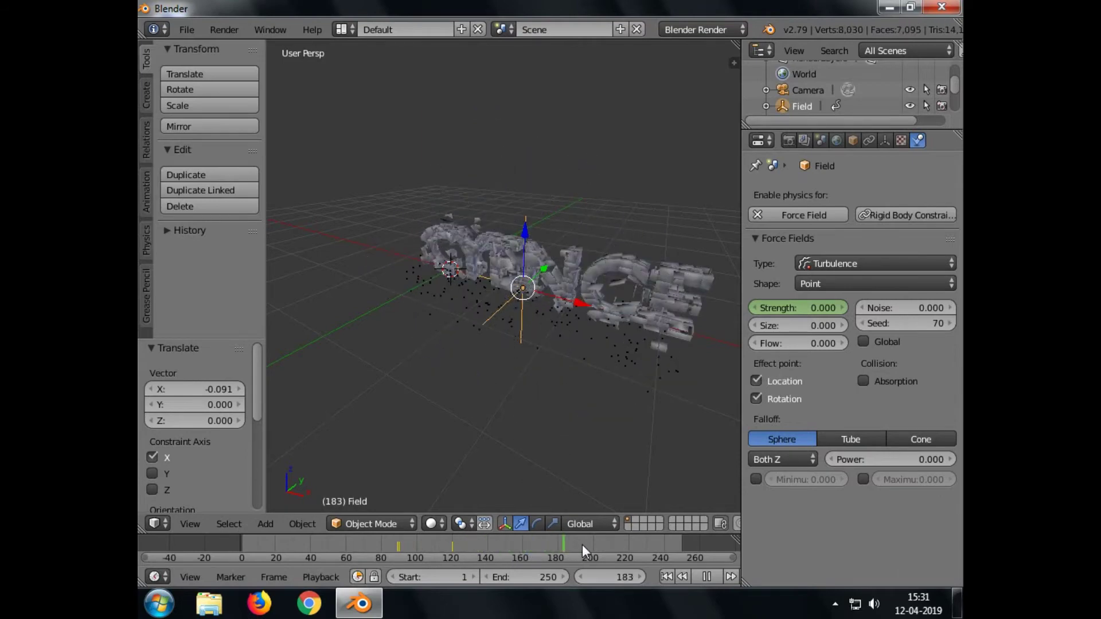
drag(582, 545, 425, 549)
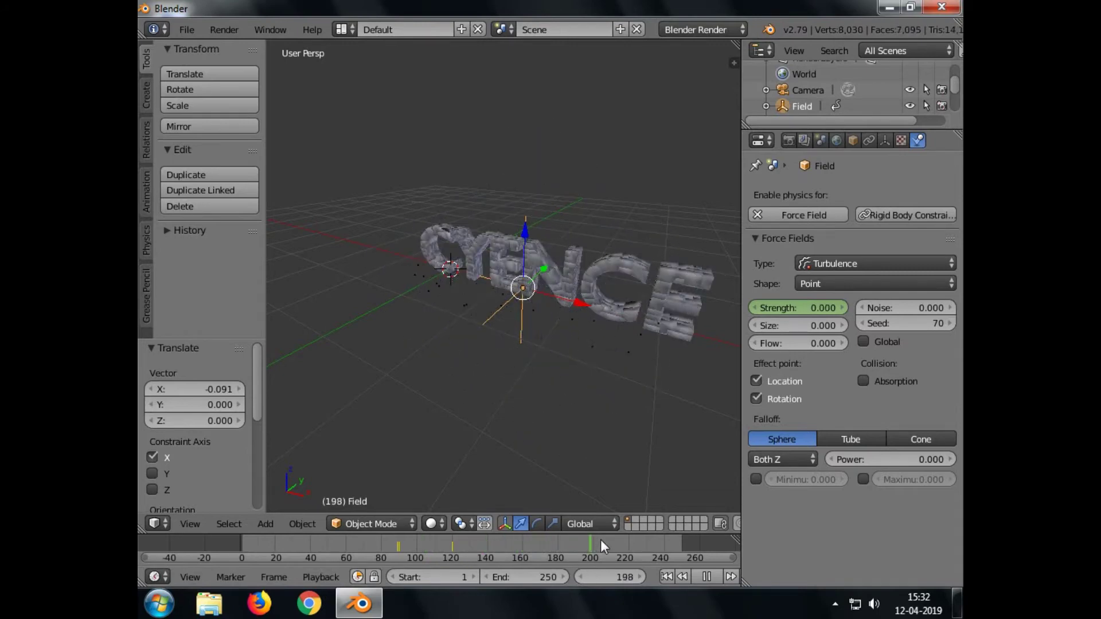
key(alt+a)
- Snap the 3D cursor to the scene center and add a plane mesh there
click(598, 396)
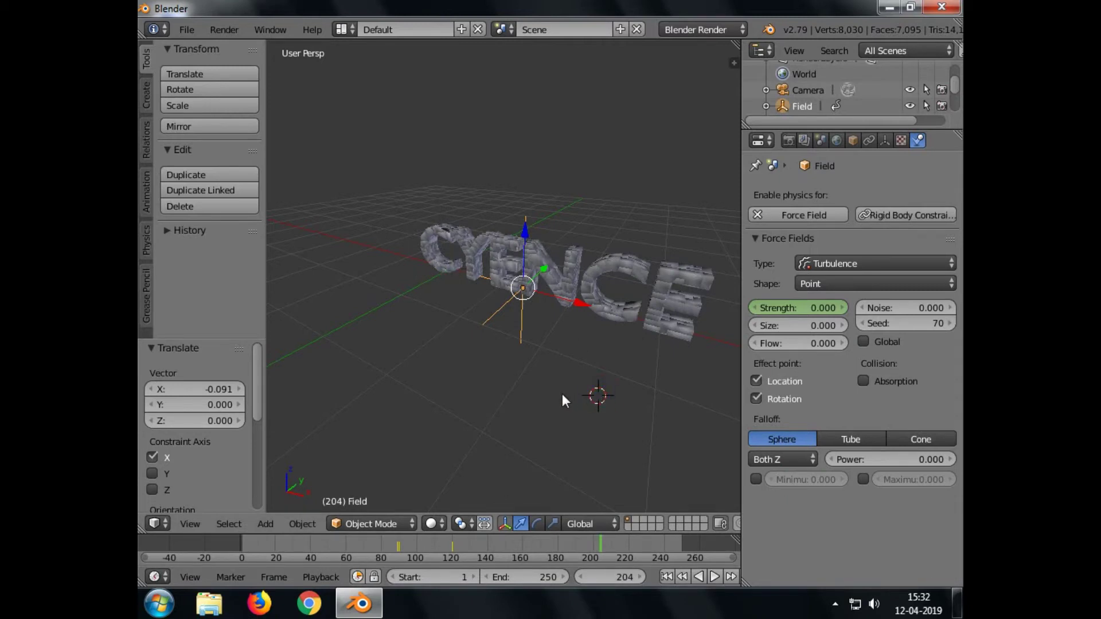
key(shift+s)
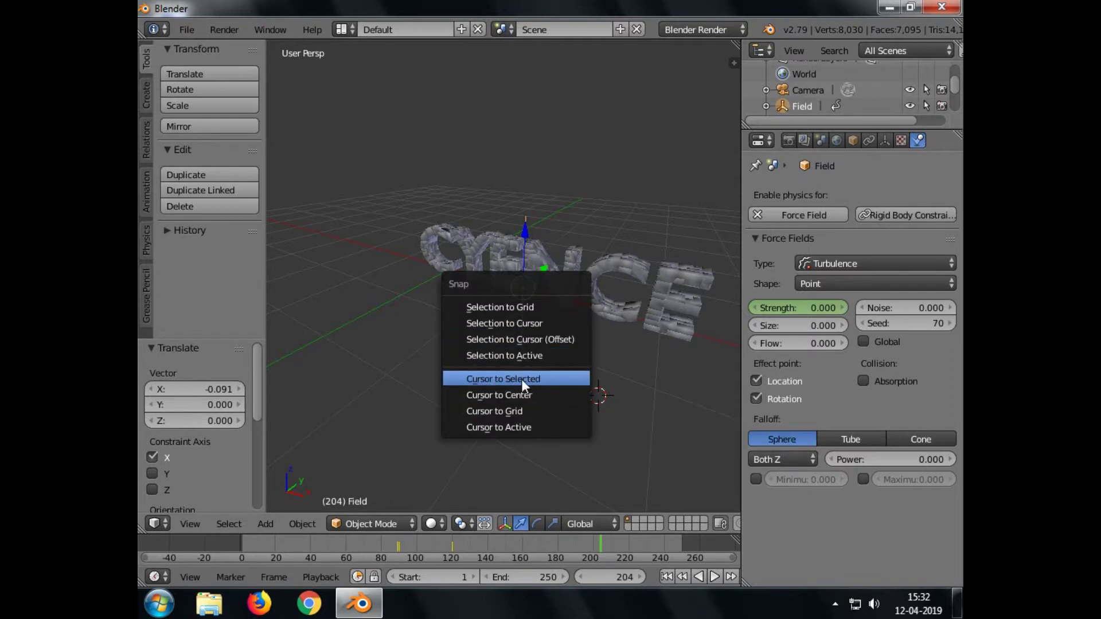
click(519, 394)
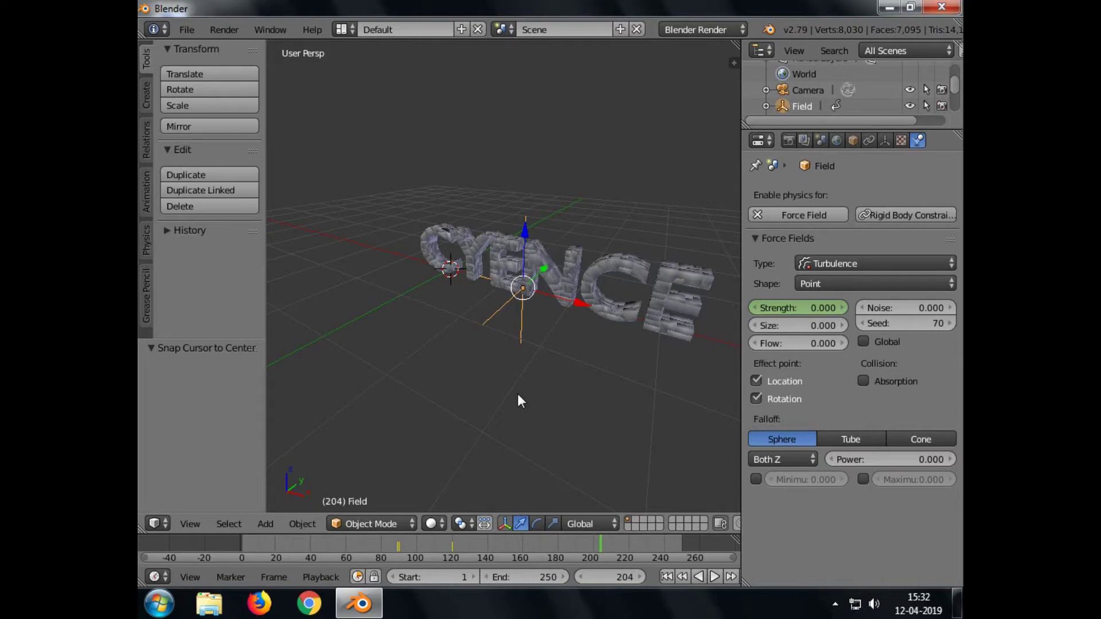
click(265, 524)
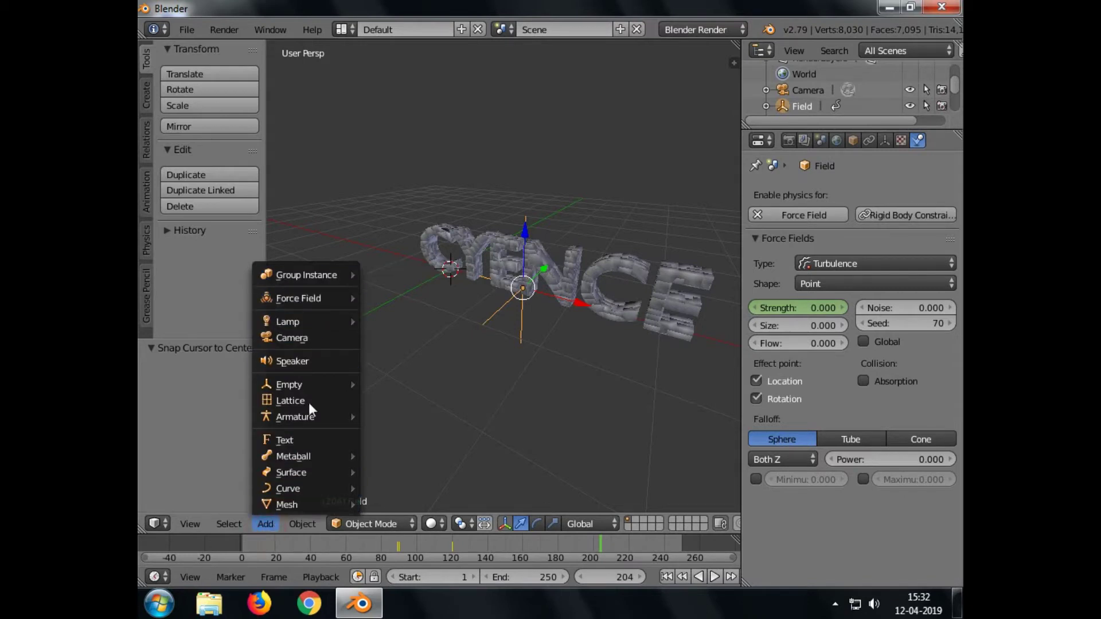
mouse_move(297, 505)
click(395, 352)
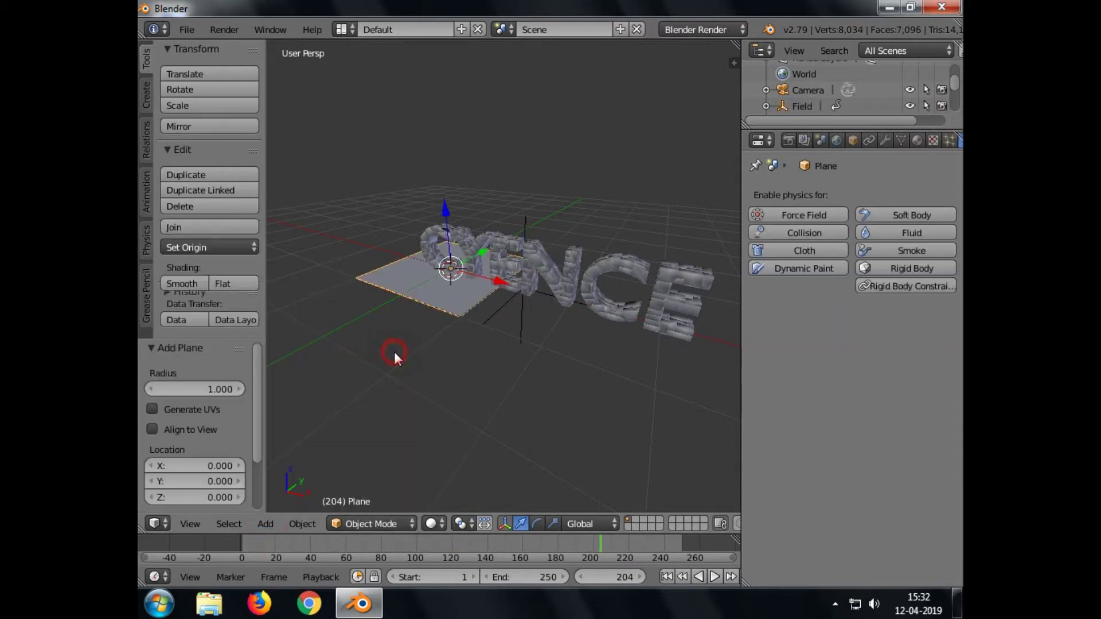
- Scale the plane by 1000 along the X axis in the front orthographic view
key(KP_5)
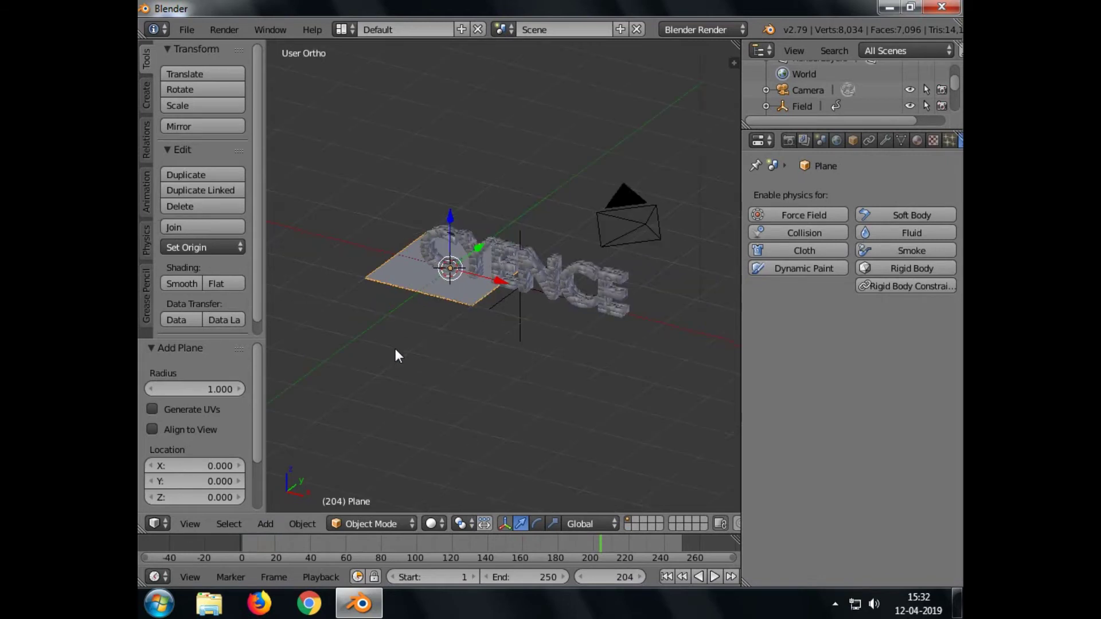
key(KP_1)
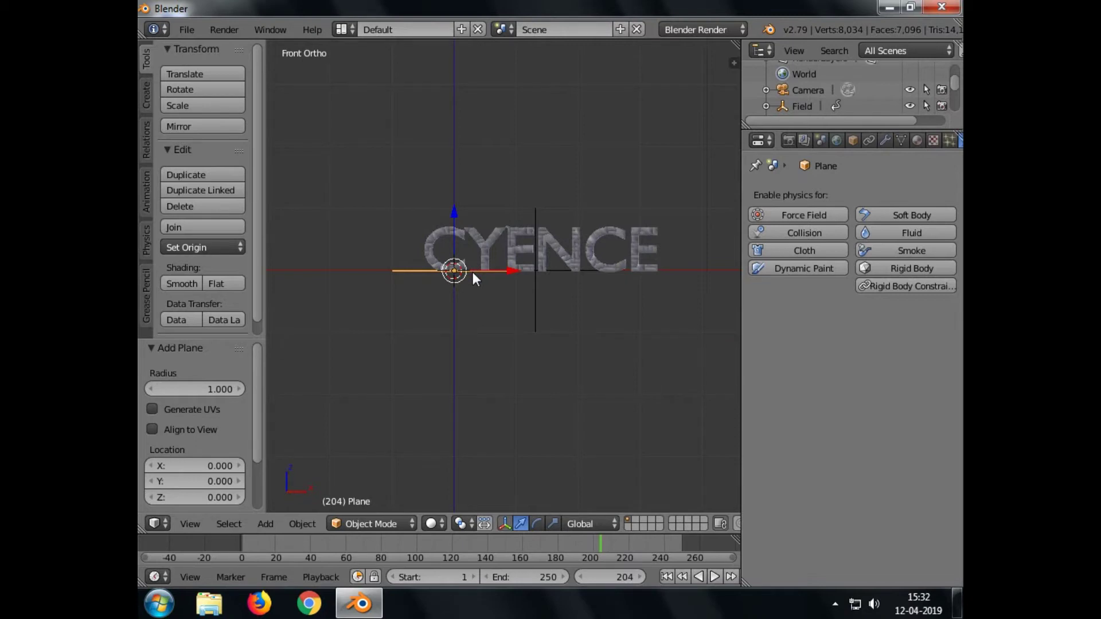
key(s)
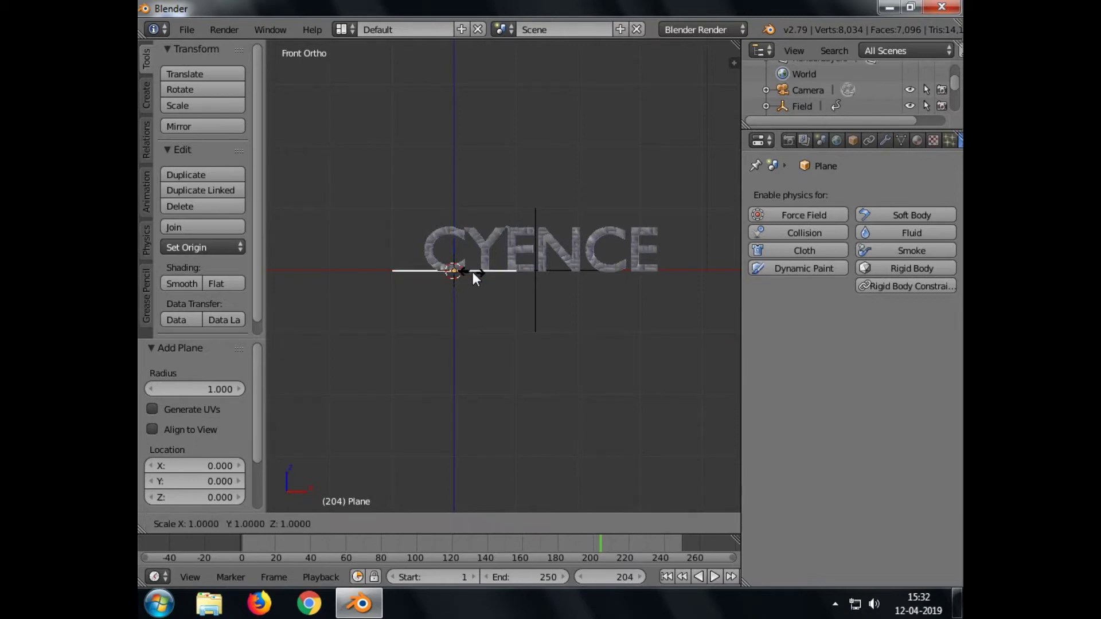
key(x)
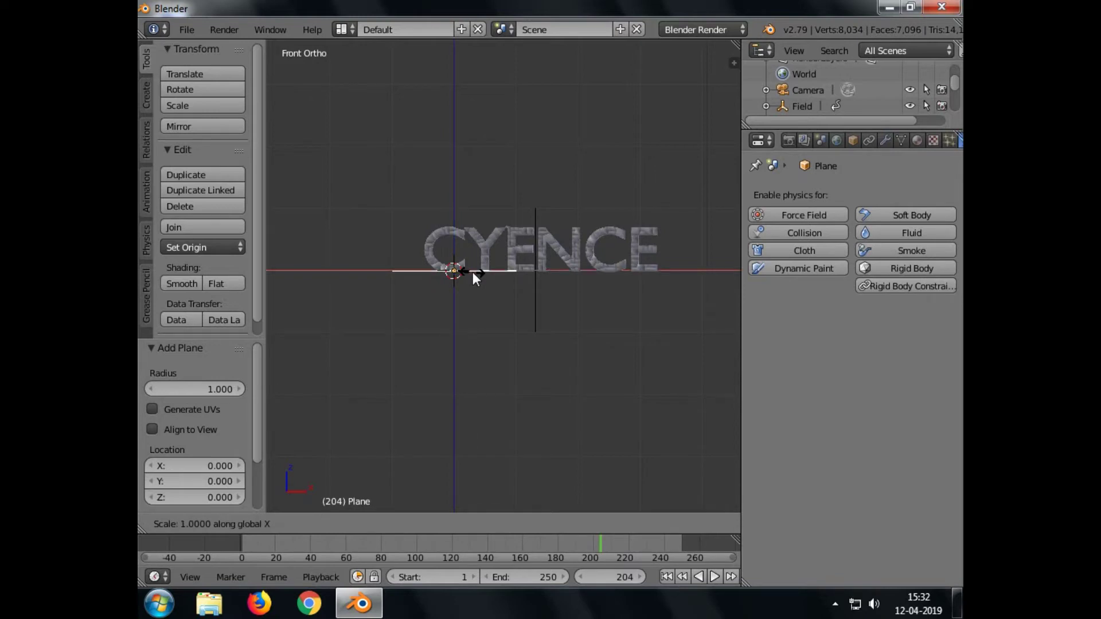
text(100)
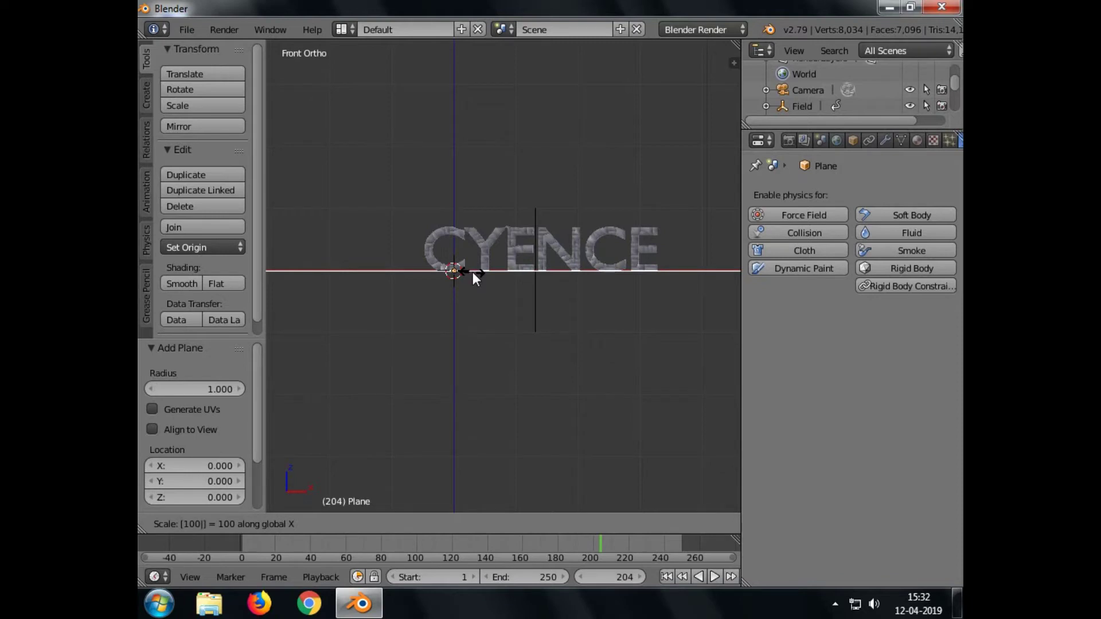
text(0)
key(Return)
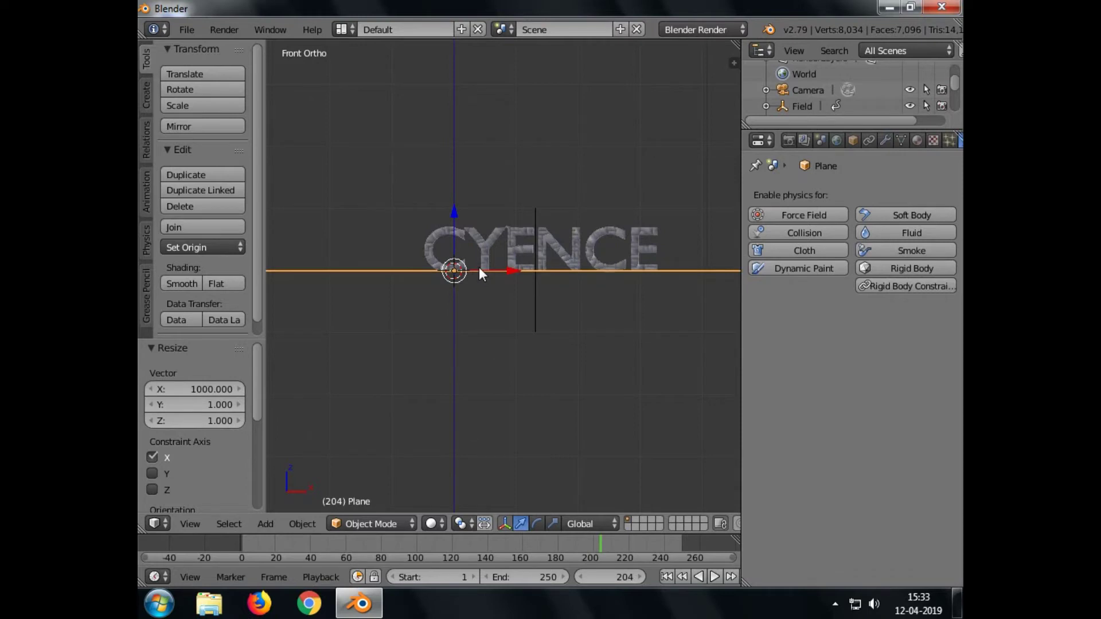
- Scale the plane by 1000 along the Y axis to make a large ground surface
middle_drag(687, 150, 645, 201)
middle_drag(551, 209, 574, 230)
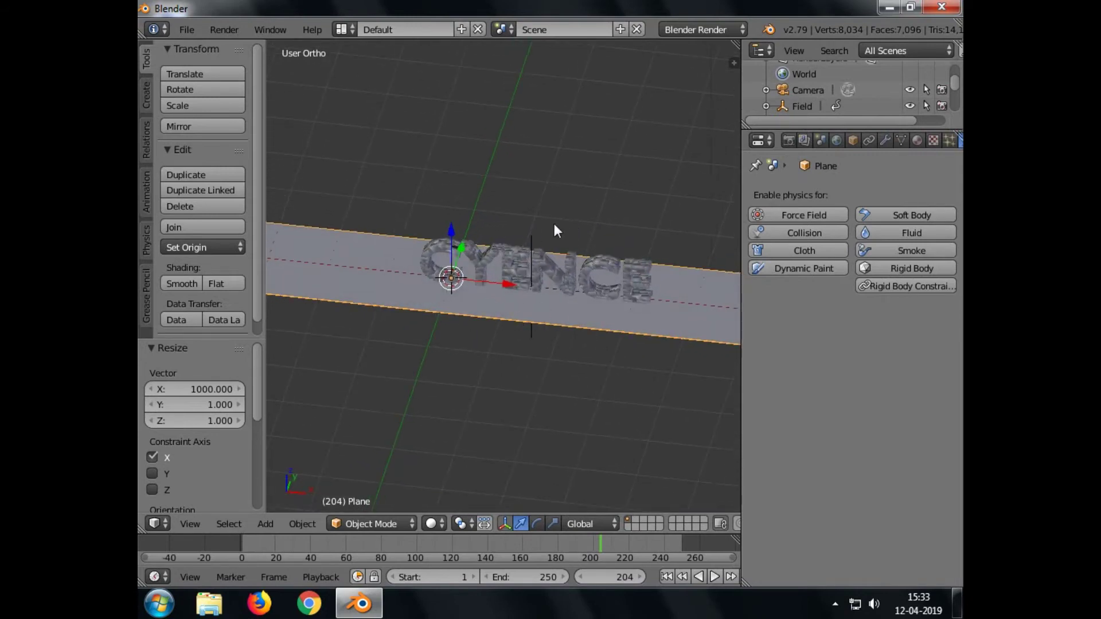
key(KP_1)
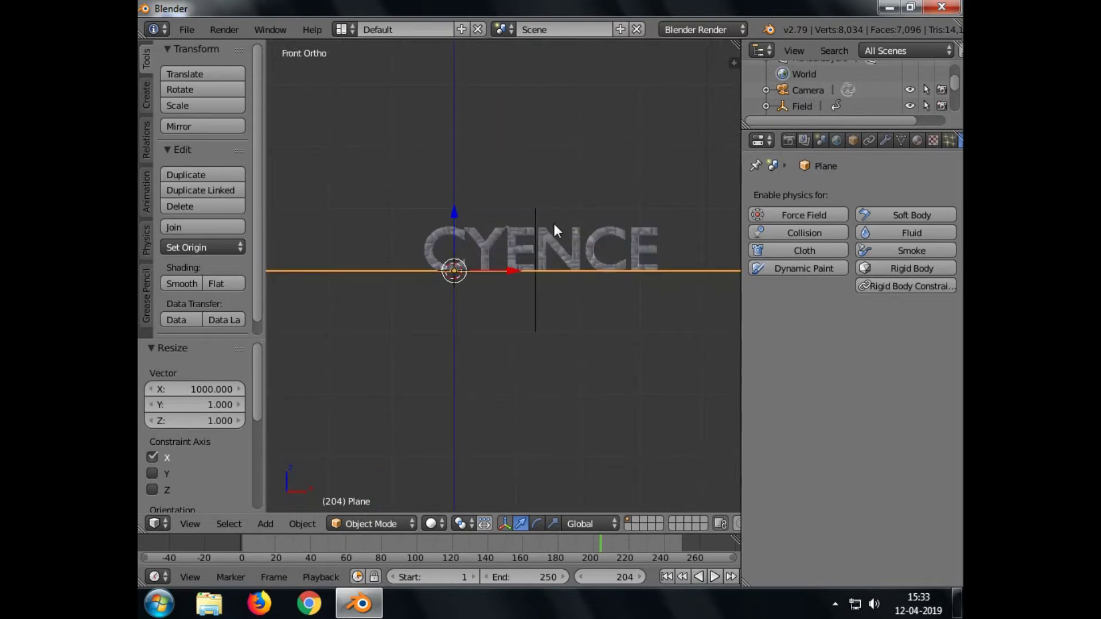
key(s)
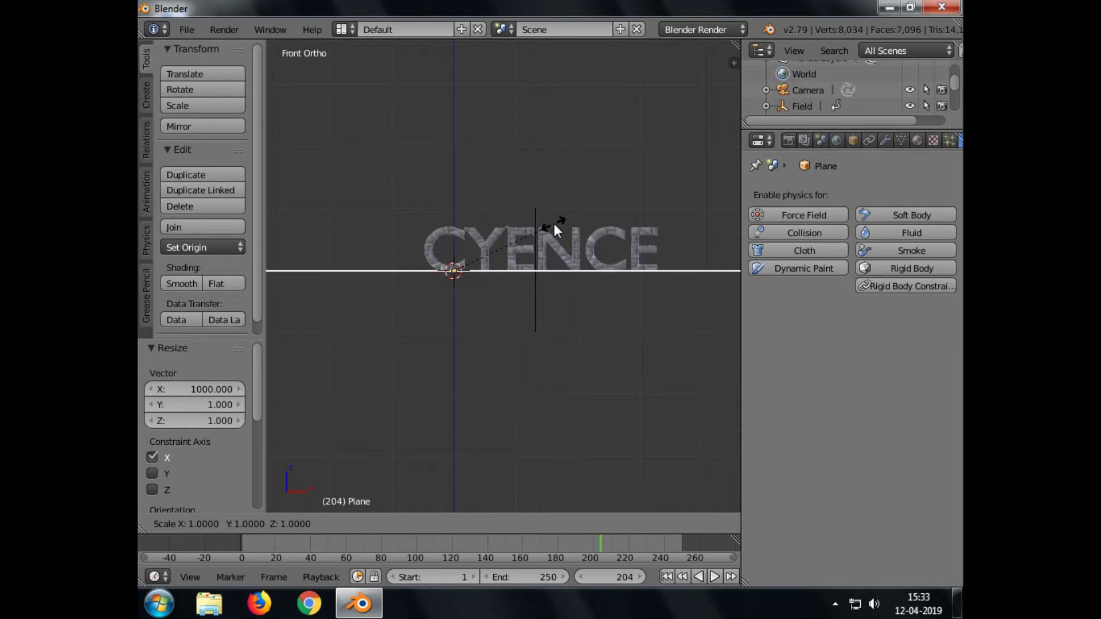
key(y)
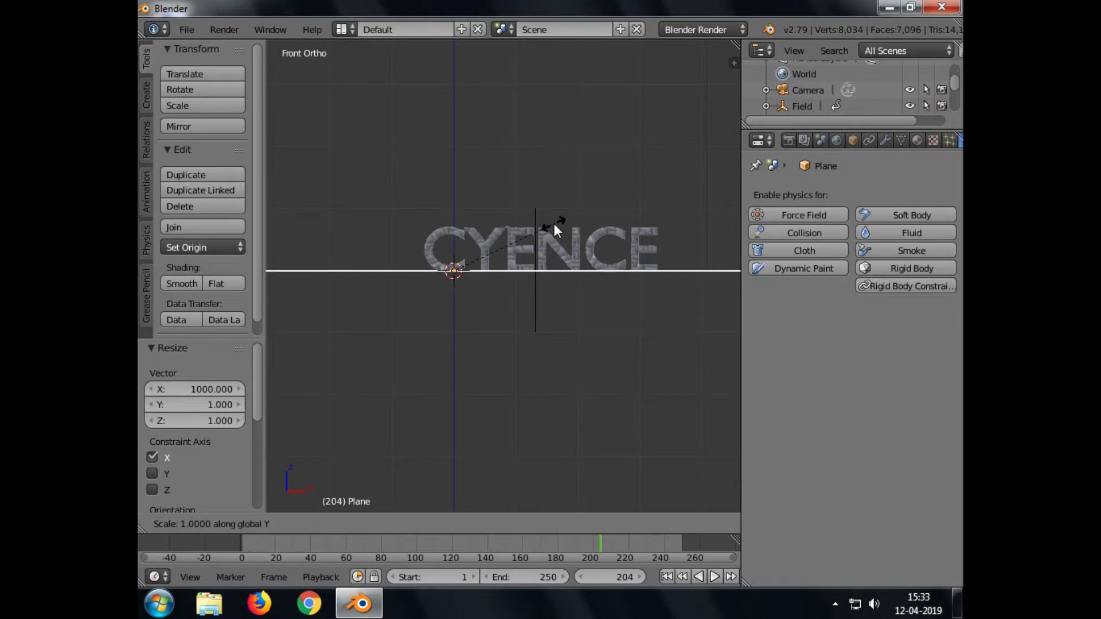
text(1000)
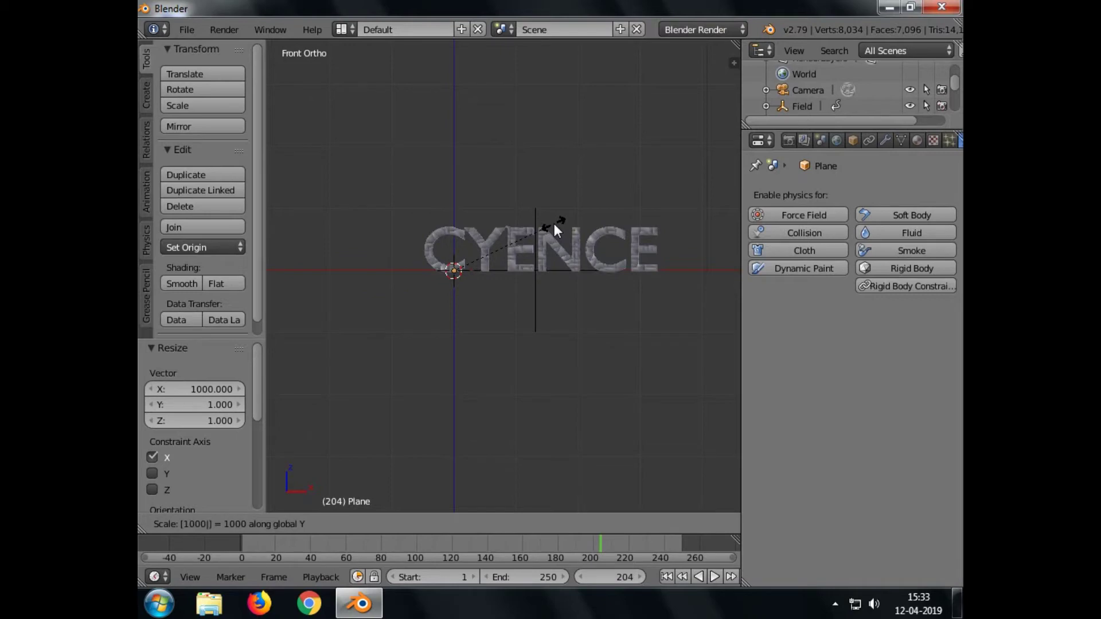
key(Return)
- Examine the enlarged ground plane around the CYENCE text from an angled view, both far out and close up
middle_drag(598, 187, 572, 259)
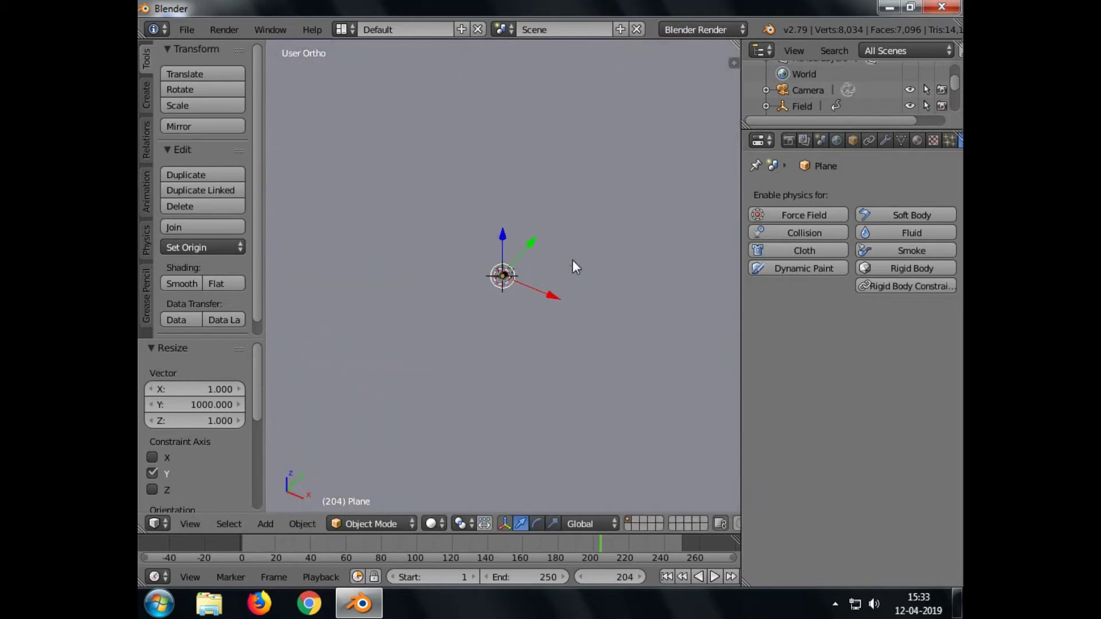
scroll(572, 260, down, 5)
scroll(572, 260, down, 4)
scroll(573, 260, up, 4)
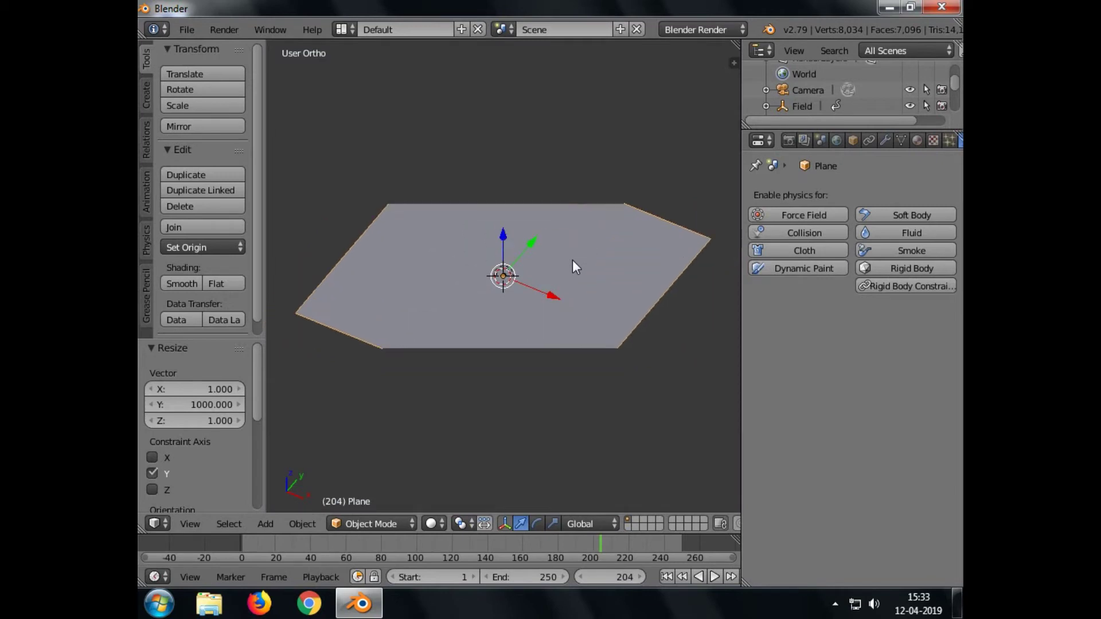
scroll(573, 260, up, 6)
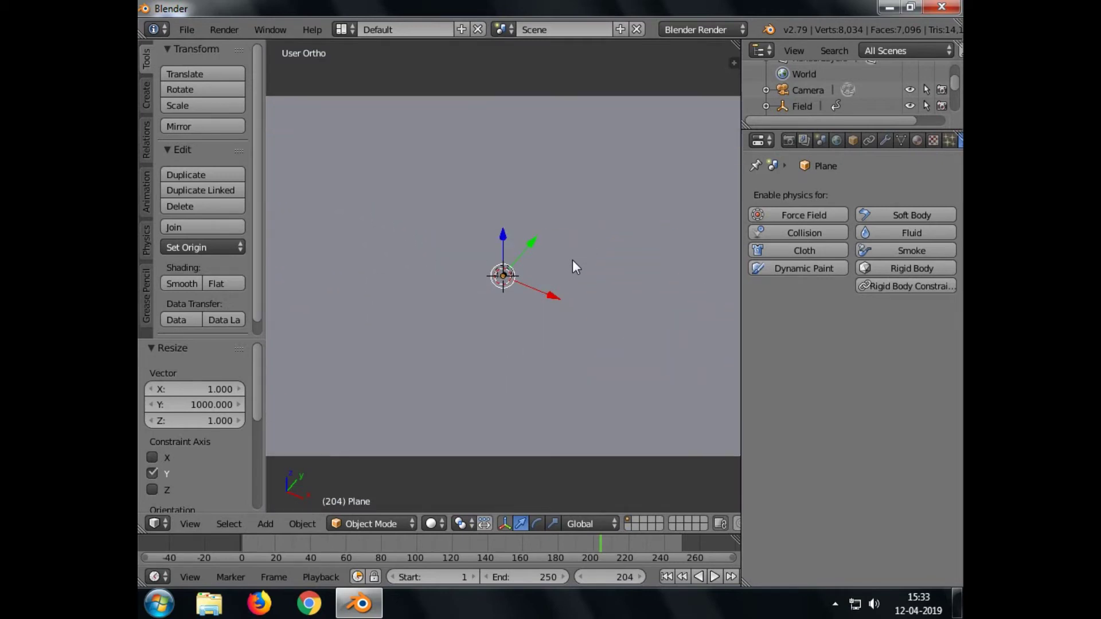
scroll(573, 260, up, 8)
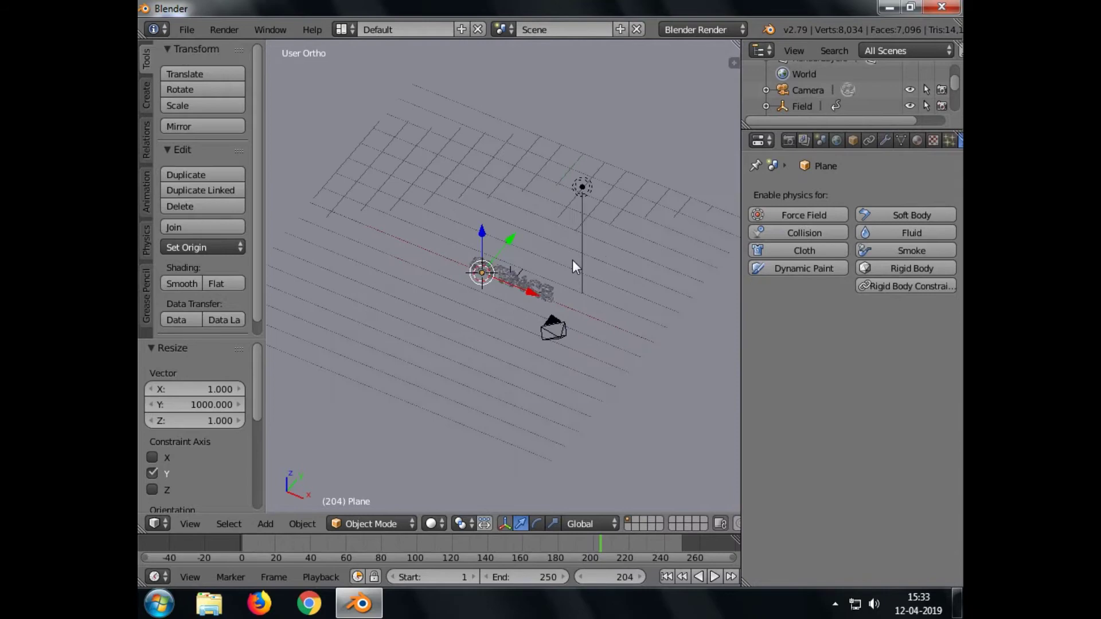
scroll(591, 235, down, 8)
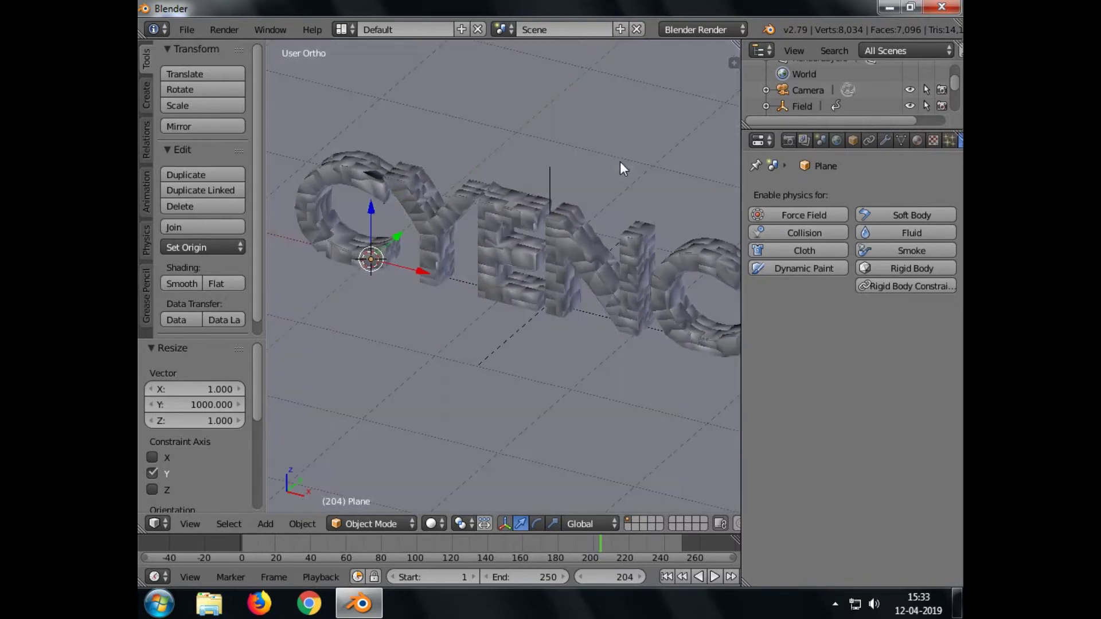
scroll(618, 149, down, 4)
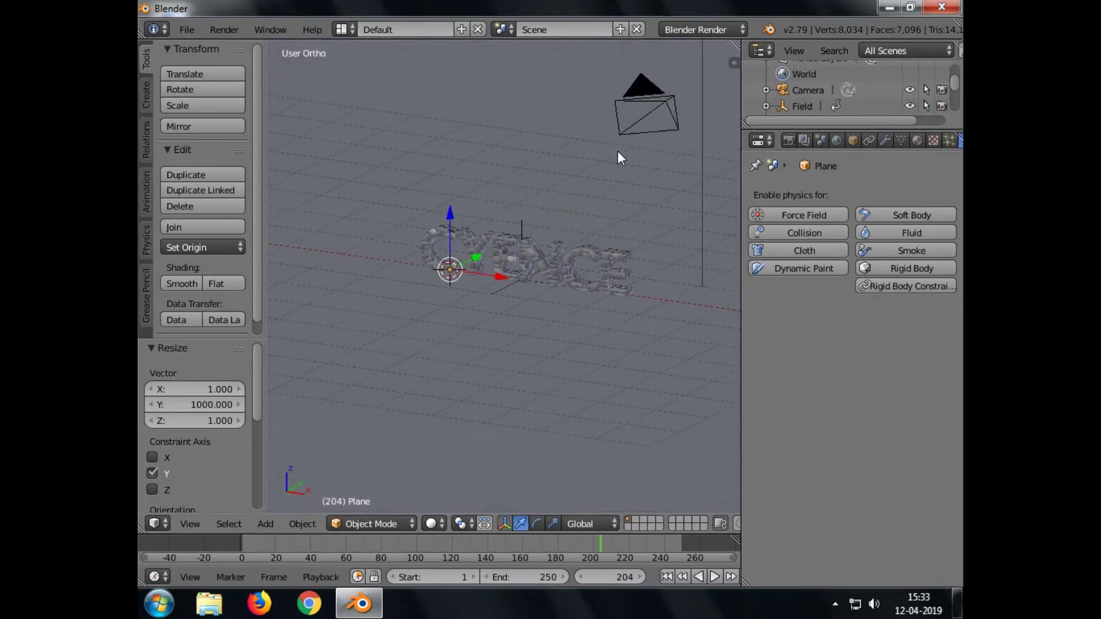
scroll(618, 150, down, 3)
scroll(503, 174, down, 20)
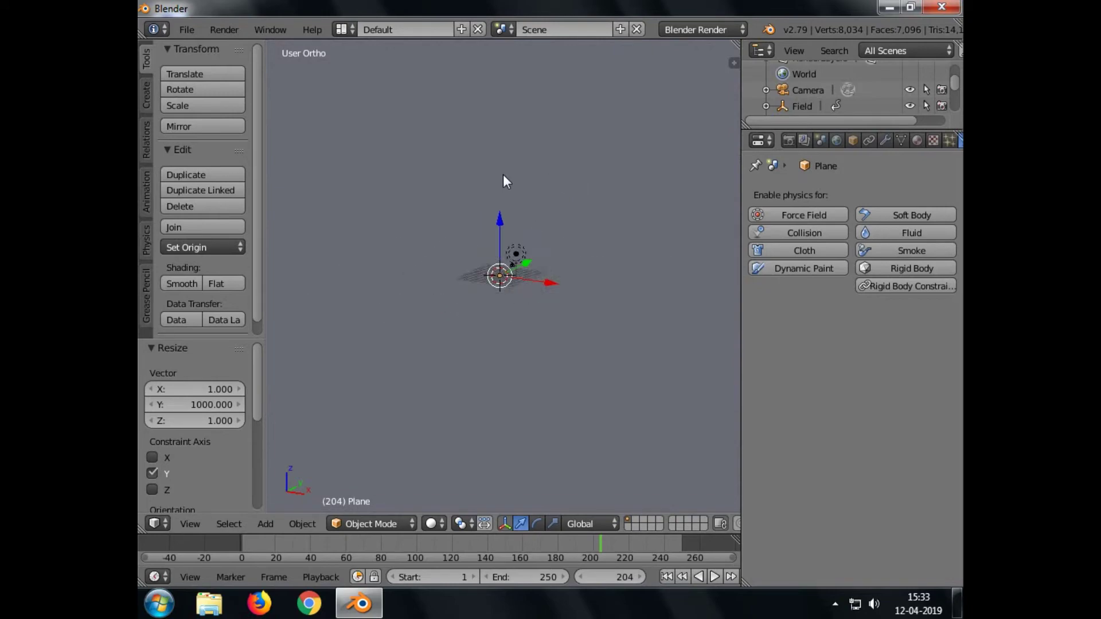
scroll(504, 174, up, 12)
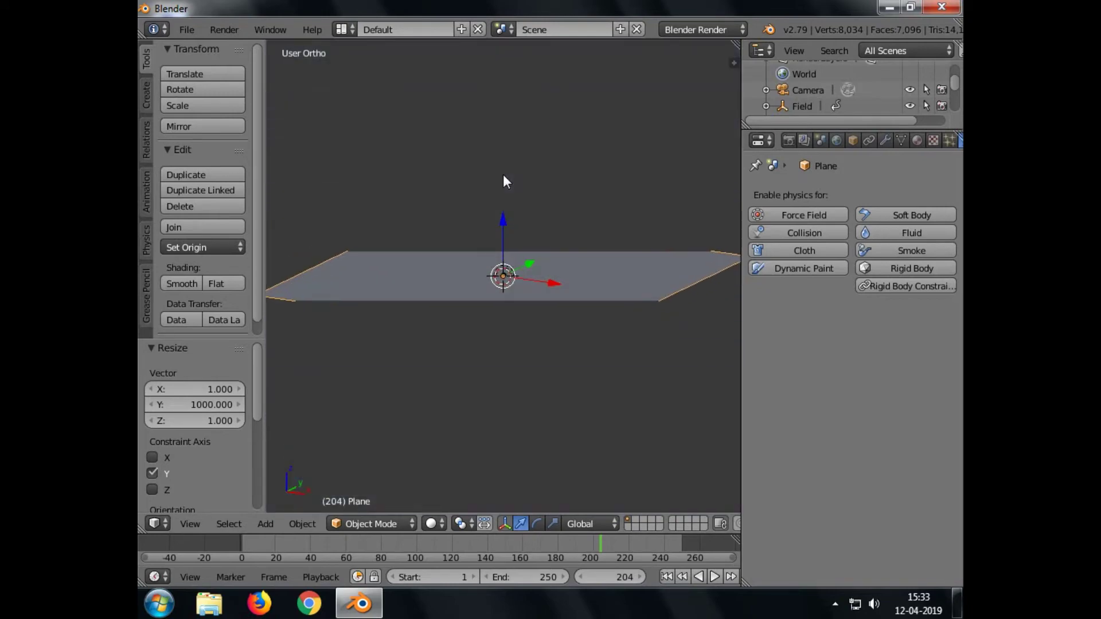
scroll(503, 176, up, 10)
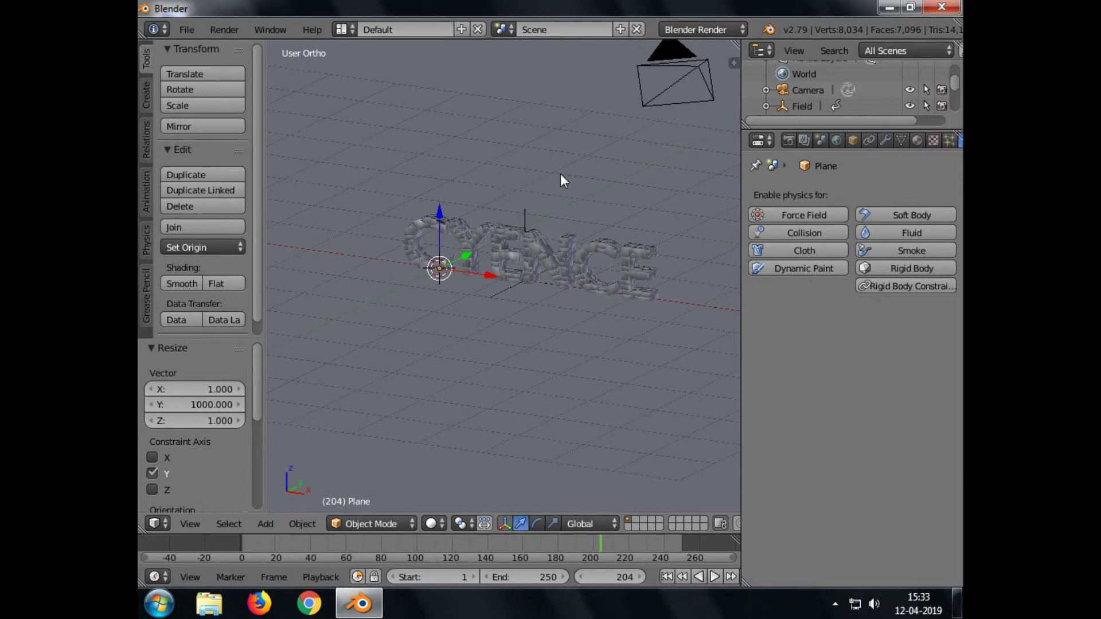
- Enable Collision physics on the ground plane
click(885, 141)
click(858, 194)
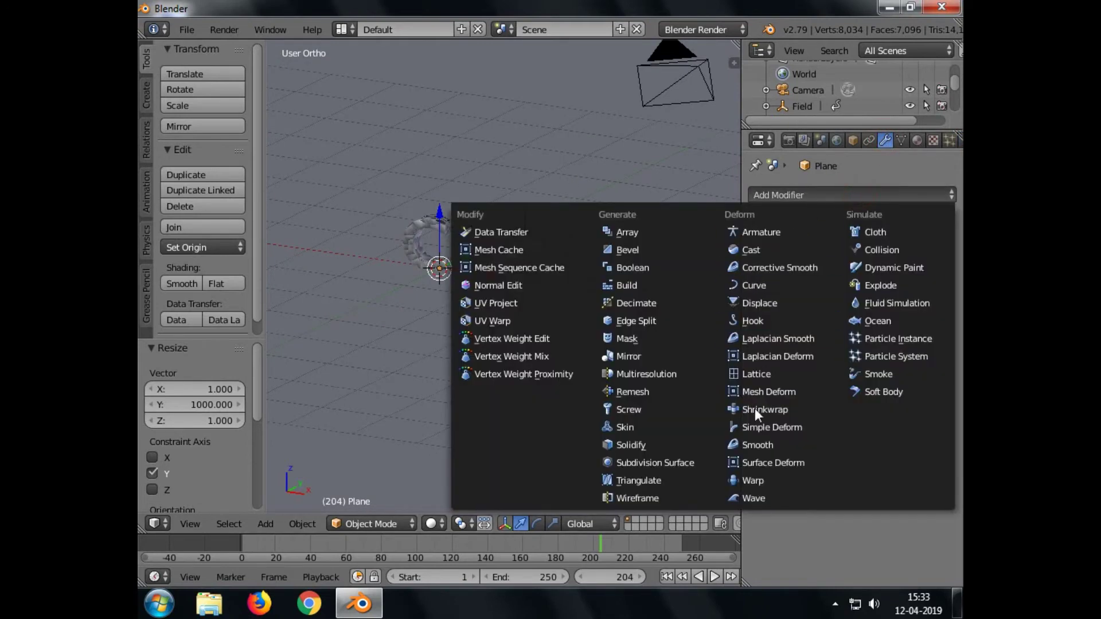
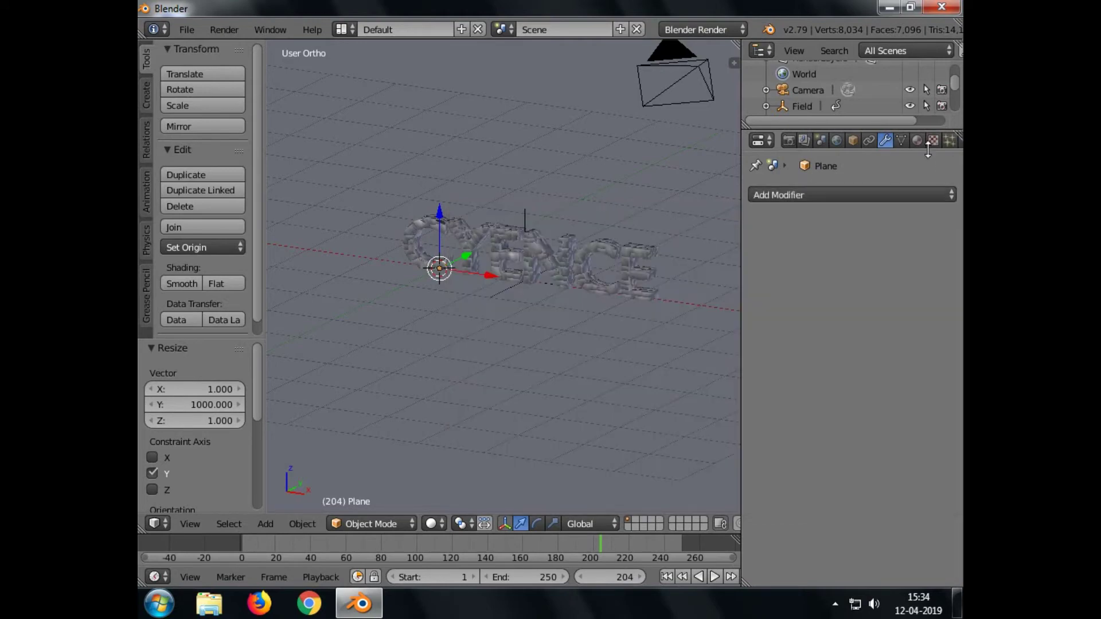
click(934, 141)
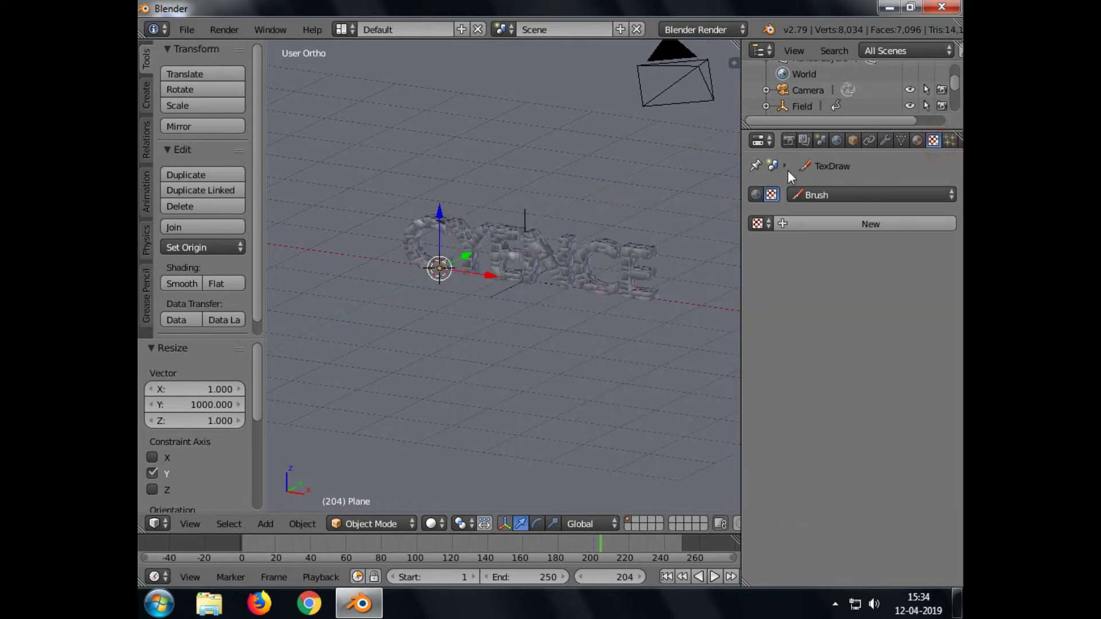
drag(742, 172, 730, 173)
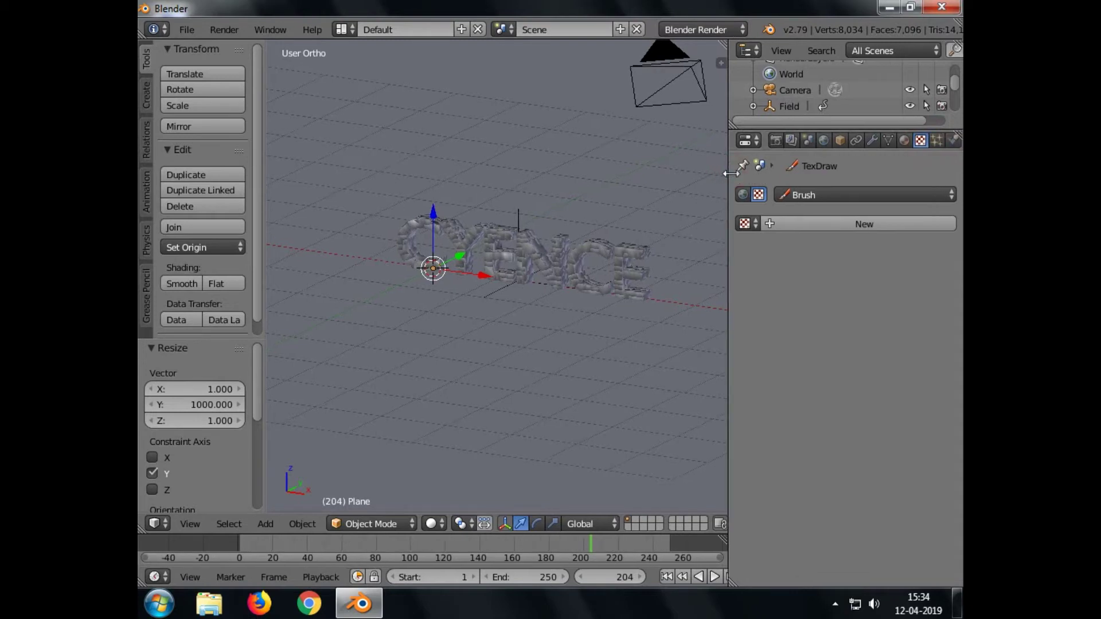
click(955, 142)
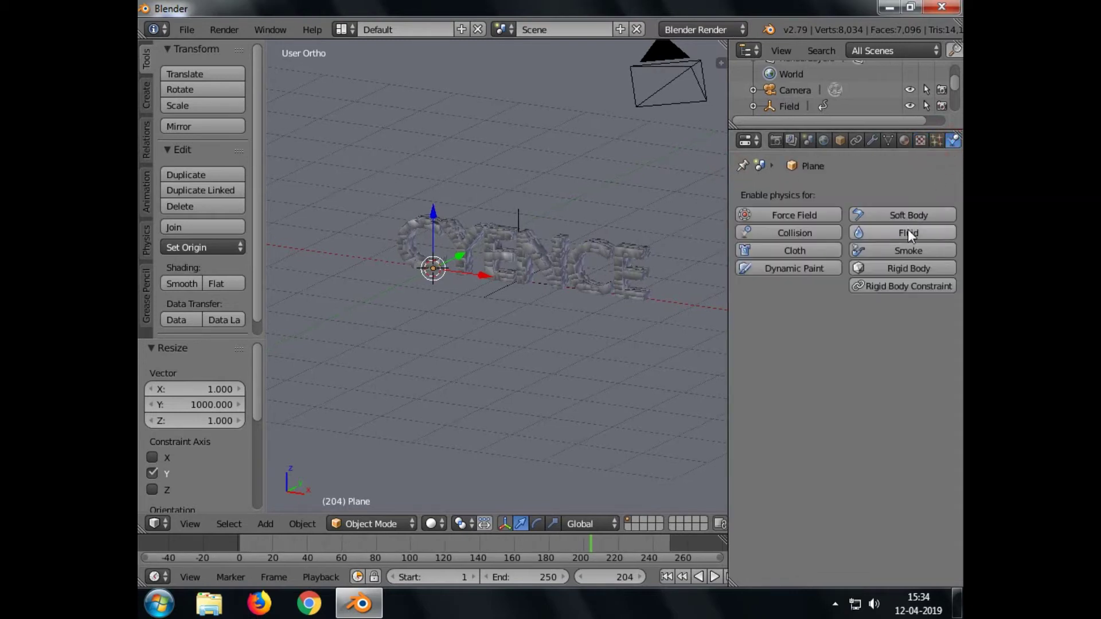
click(811, 231)
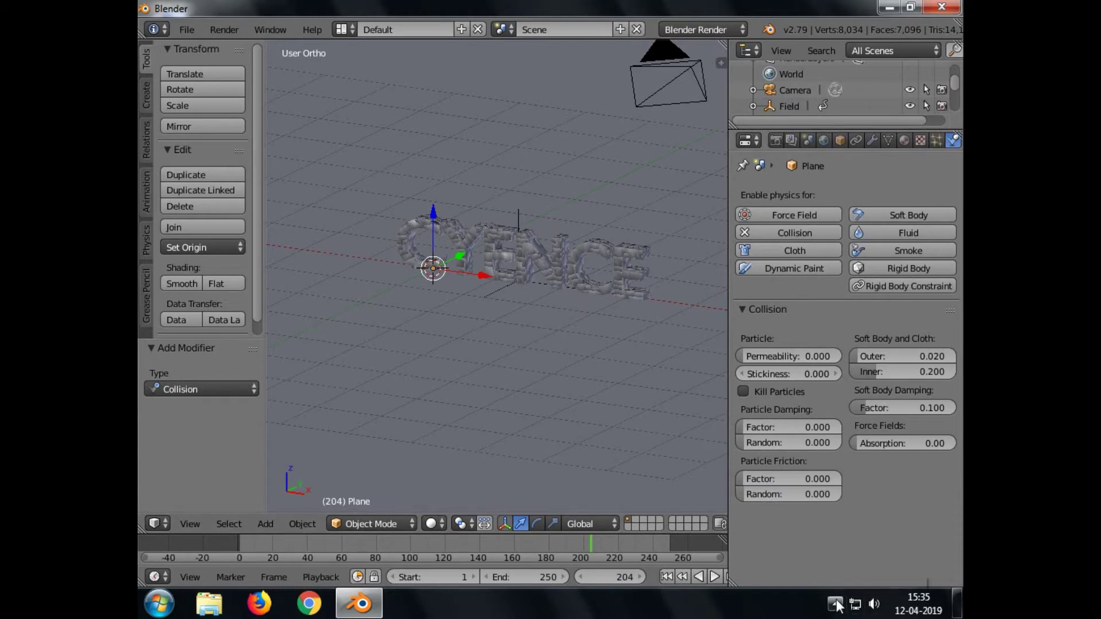
click(674, 459)
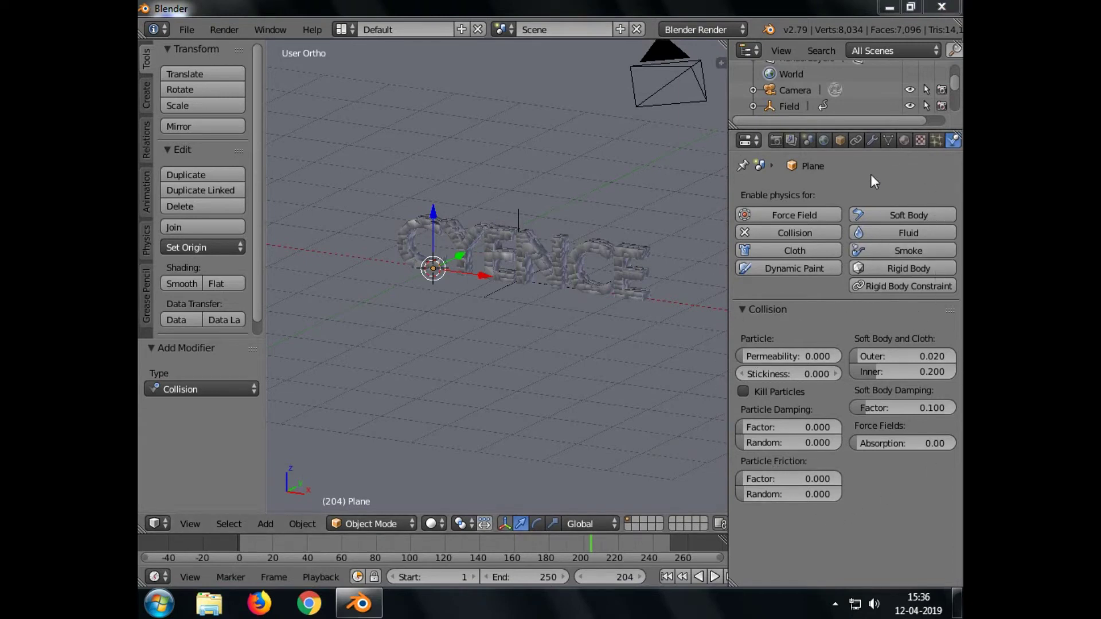
- Add a new material to the ground plane while it uses Blender Render
click(905, 140)
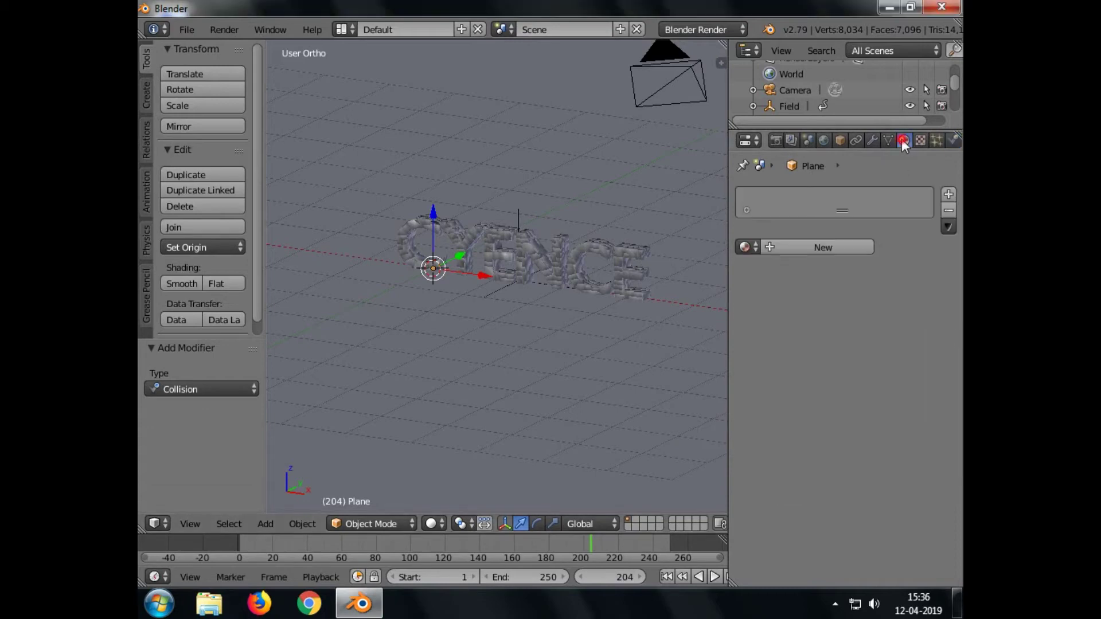
click(790, 251)
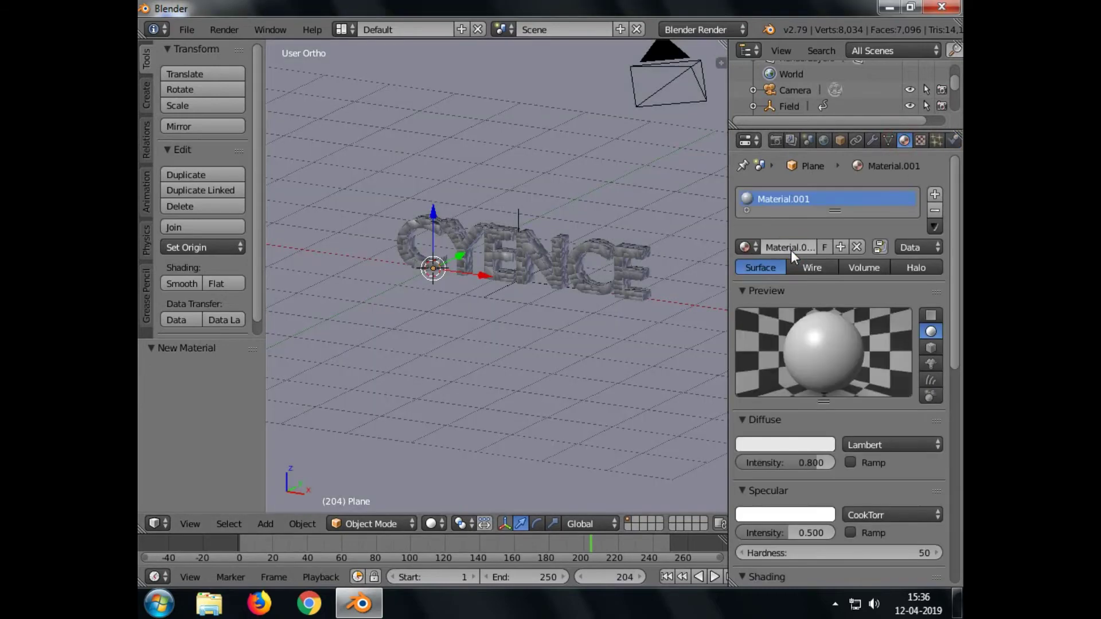
key(KP_0)
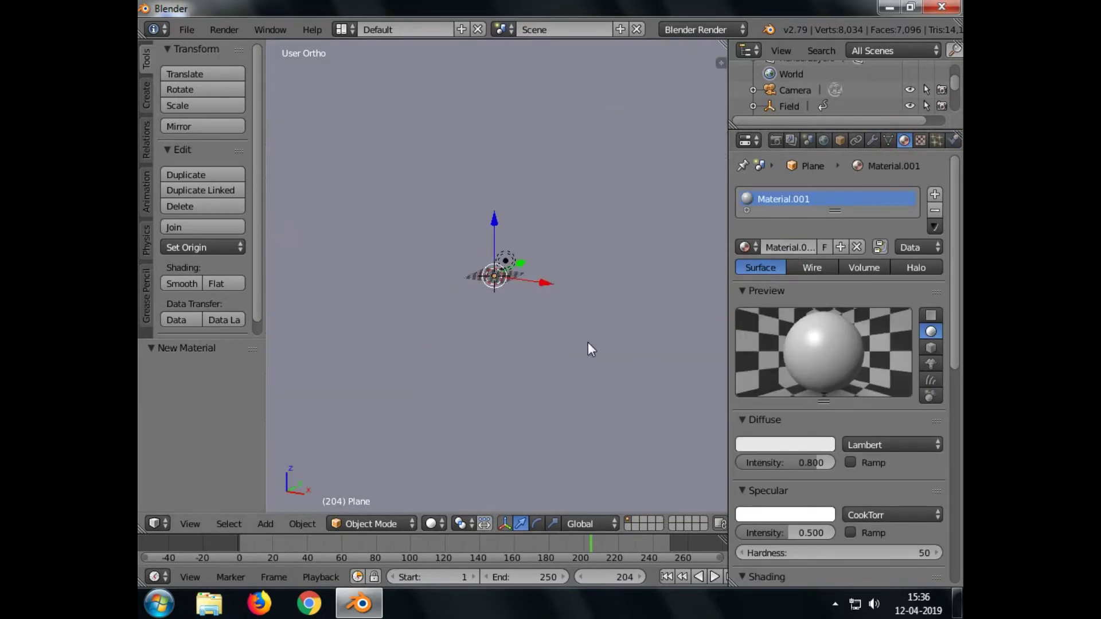
scroll(588, 343, down, 5)
scroll(594, 304, down, 3)
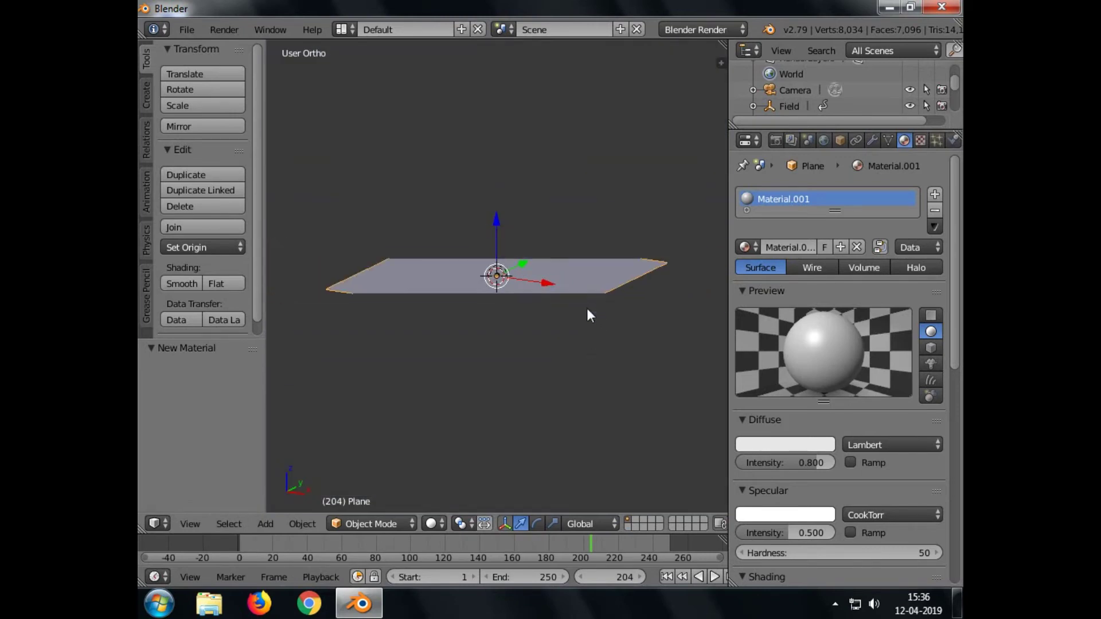
scroll(498, 318, up, 6)
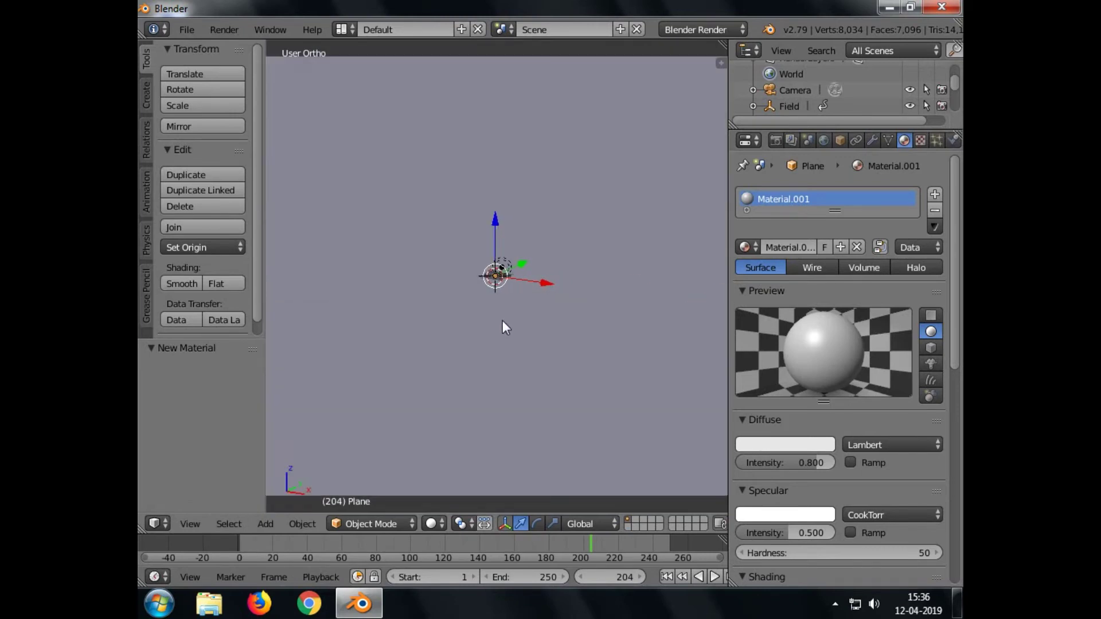
scroll(505, 327, up, 2)
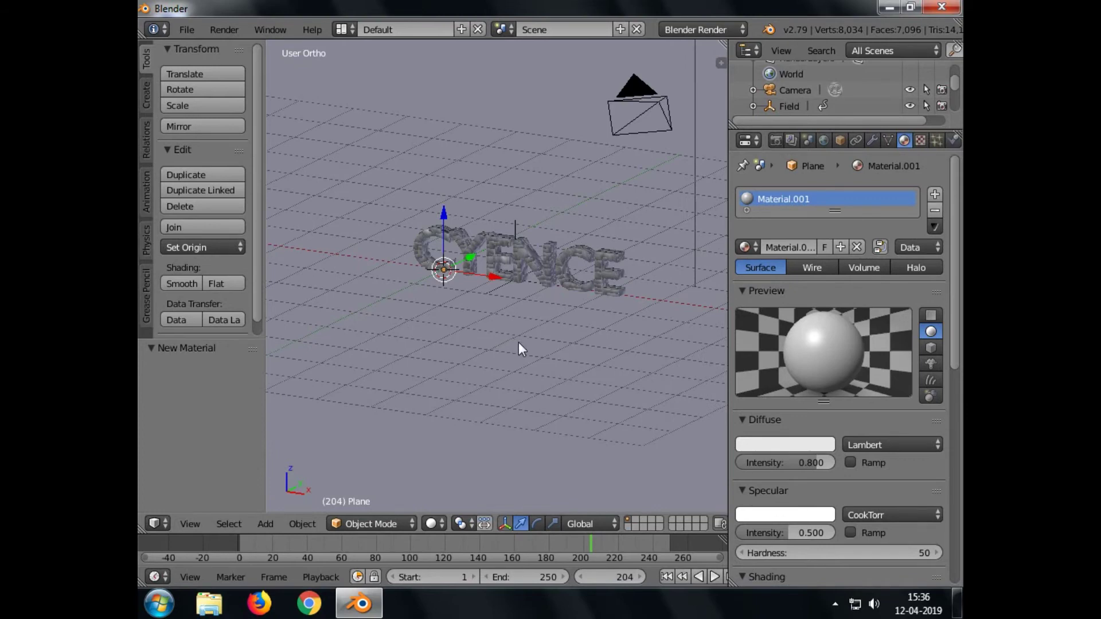
scroll(518, 342, up, 2)
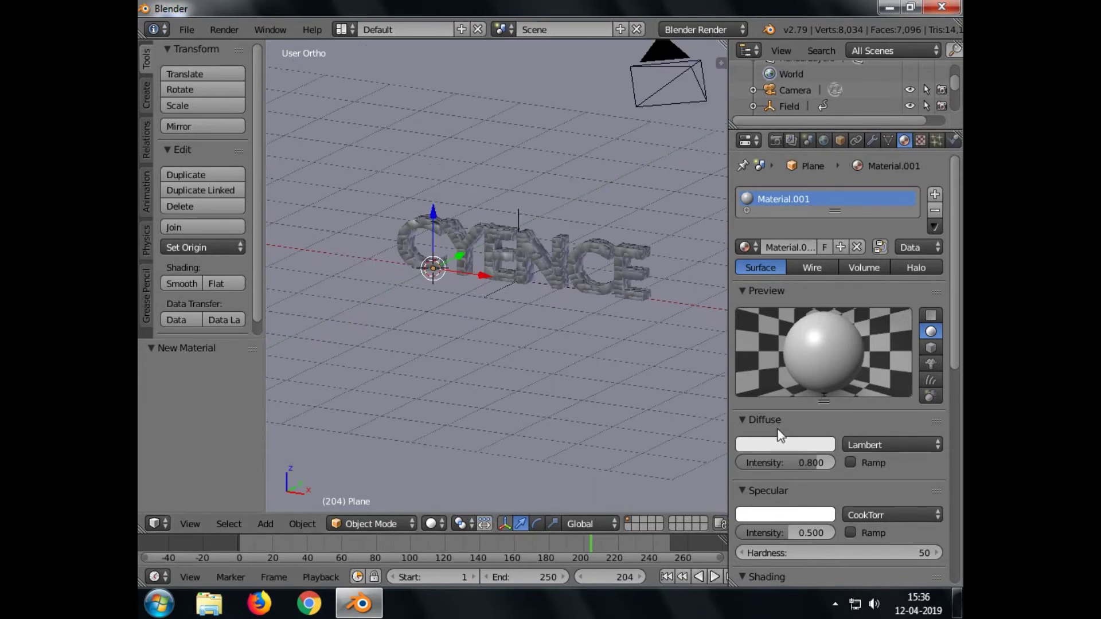
- Look through the new material's diffuse, specular, shading, transparency and option settings
scroll(782, 361, down, 5)
scroll(783, 363, down, 5)
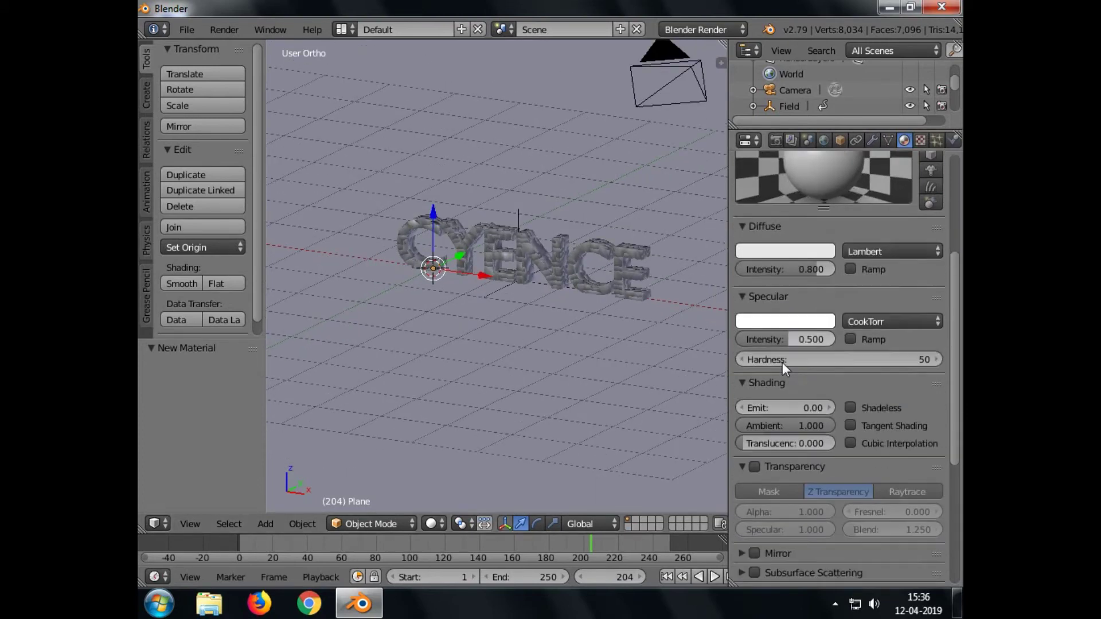
scroll(783, 362, up, 10)
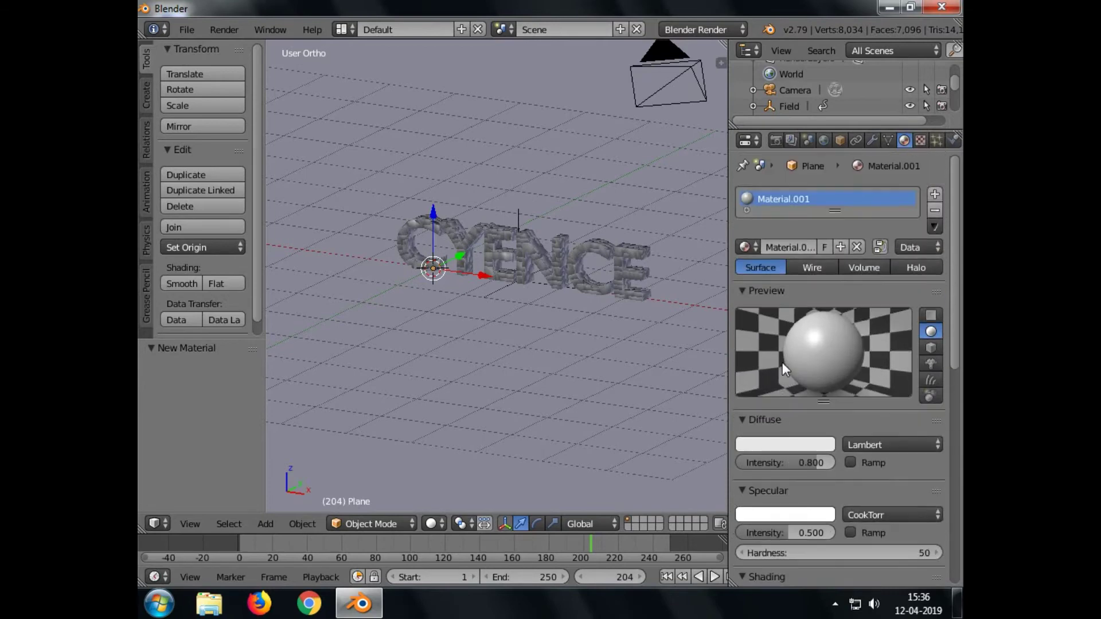
scroll(782, 363, down, 15)
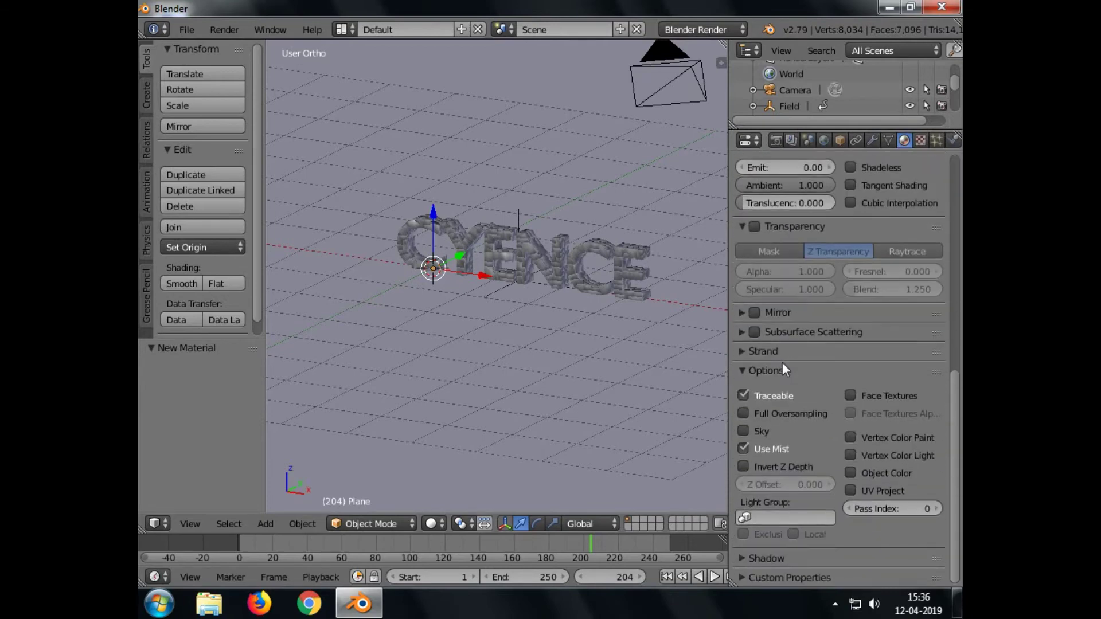
scroll(782, 363, up, 11)
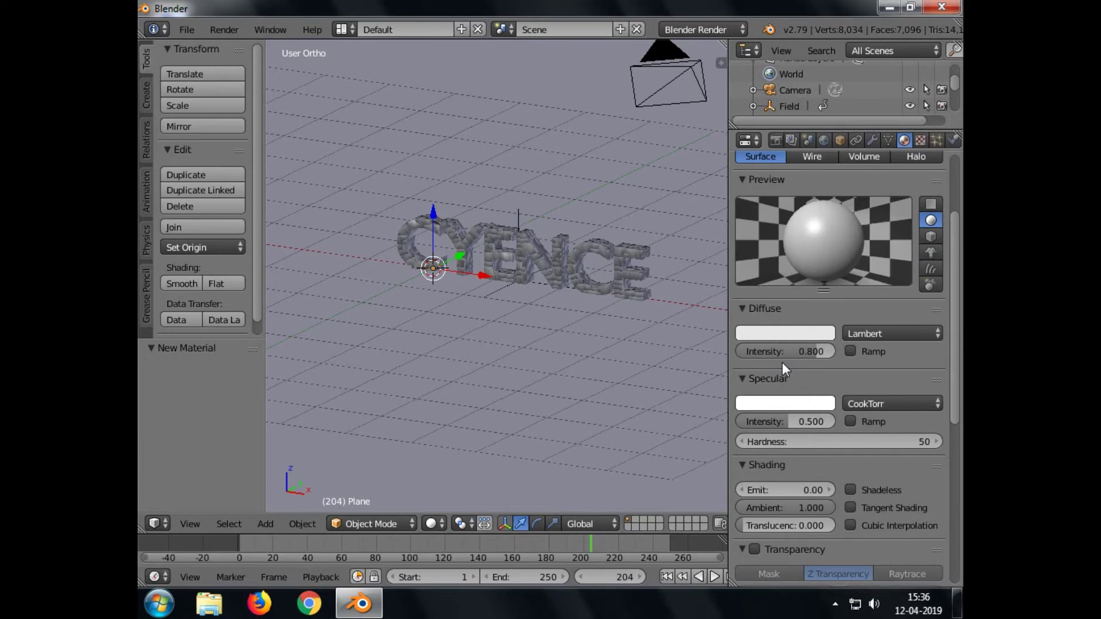
scroll(782, 364, down, 12)
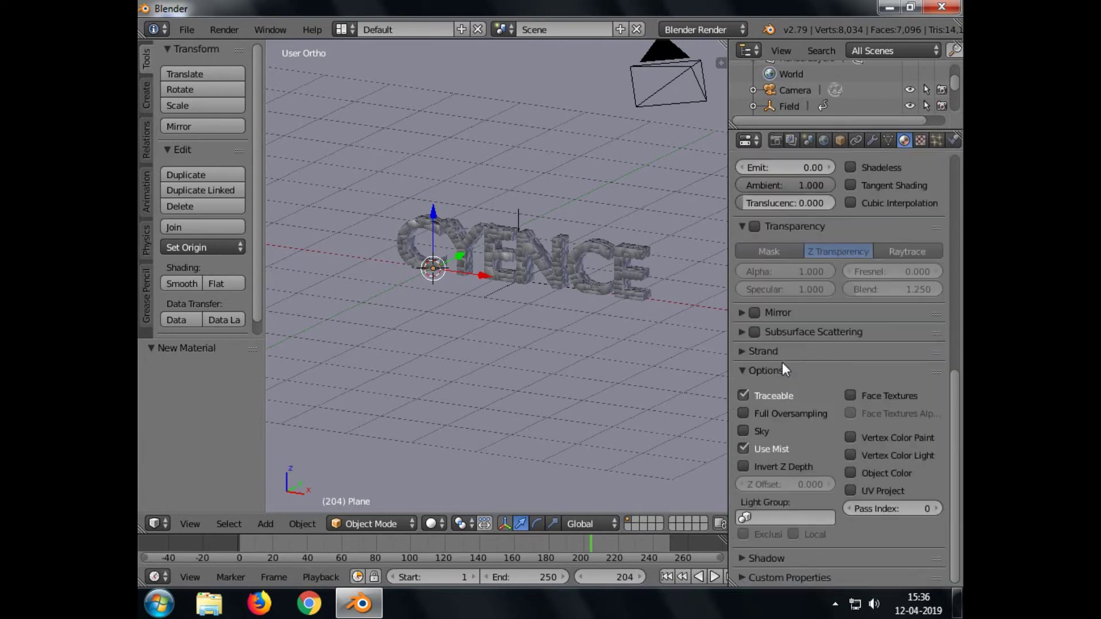
scroll(783, 363, up, 13)
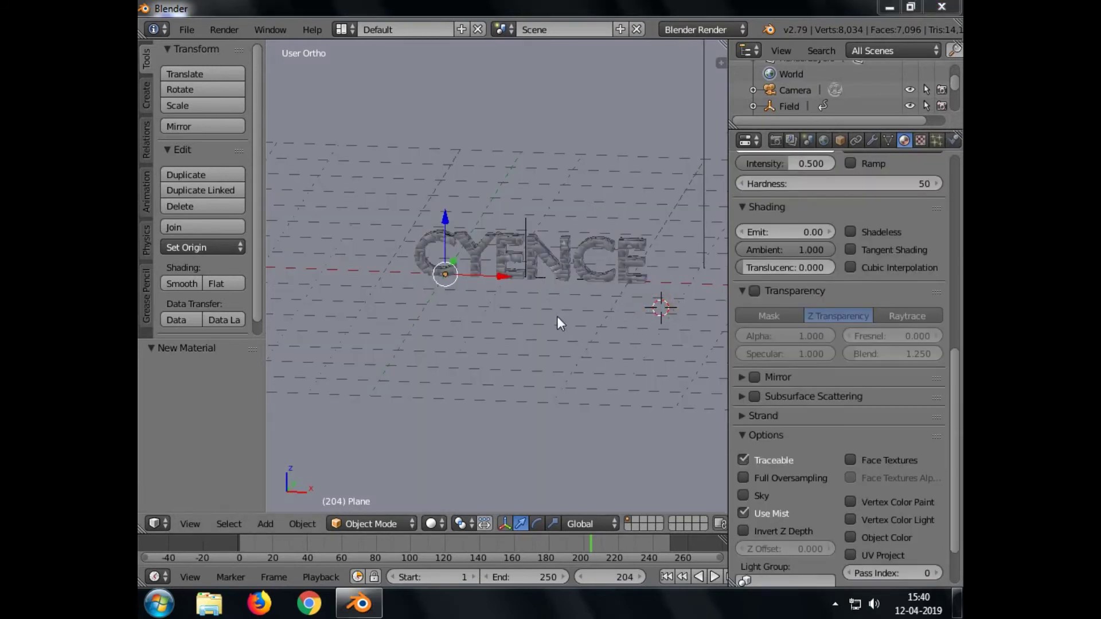
- Snap the 3D cursor back to the scene center
click(511, 310)
key(shift+s)
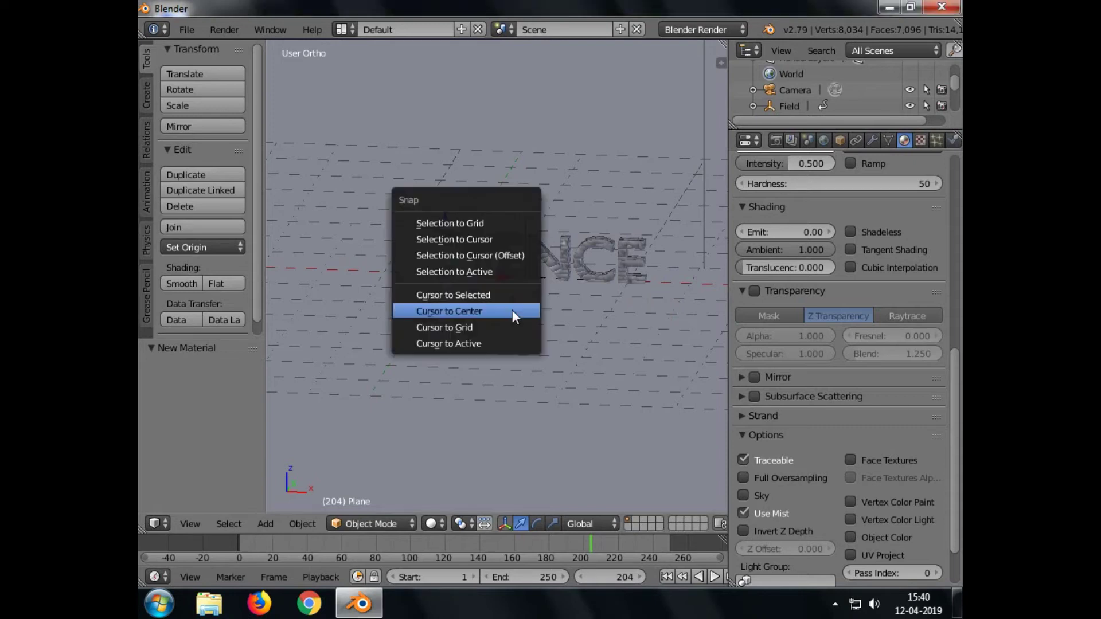
click(500, 310)
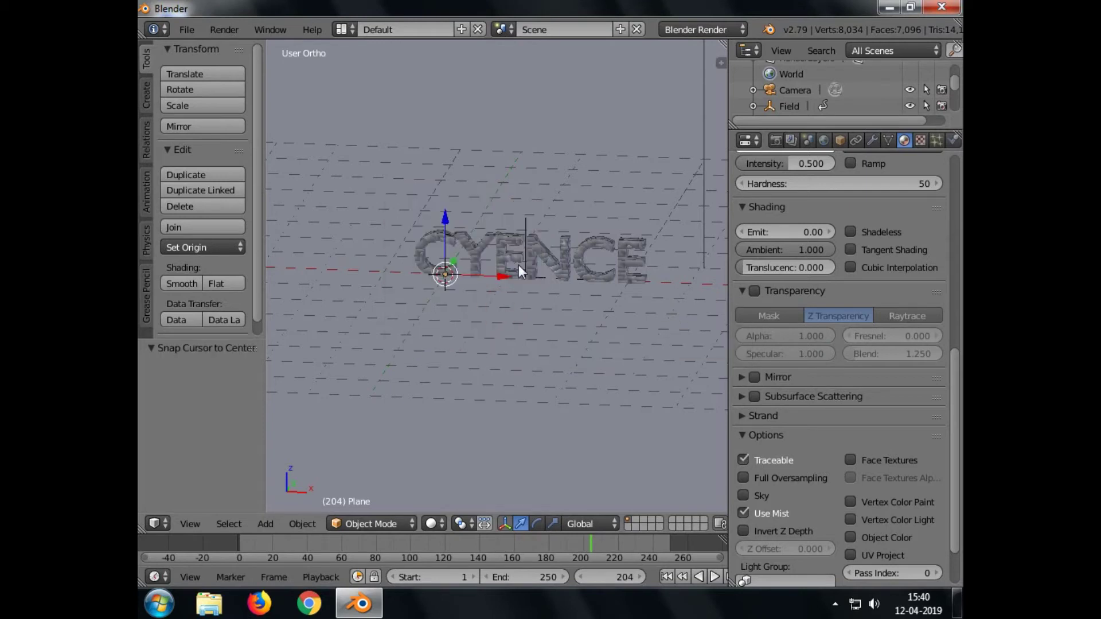
- Switch the render engine to Cycles Render and remove both existing material slots from the plane
click(702, 30)
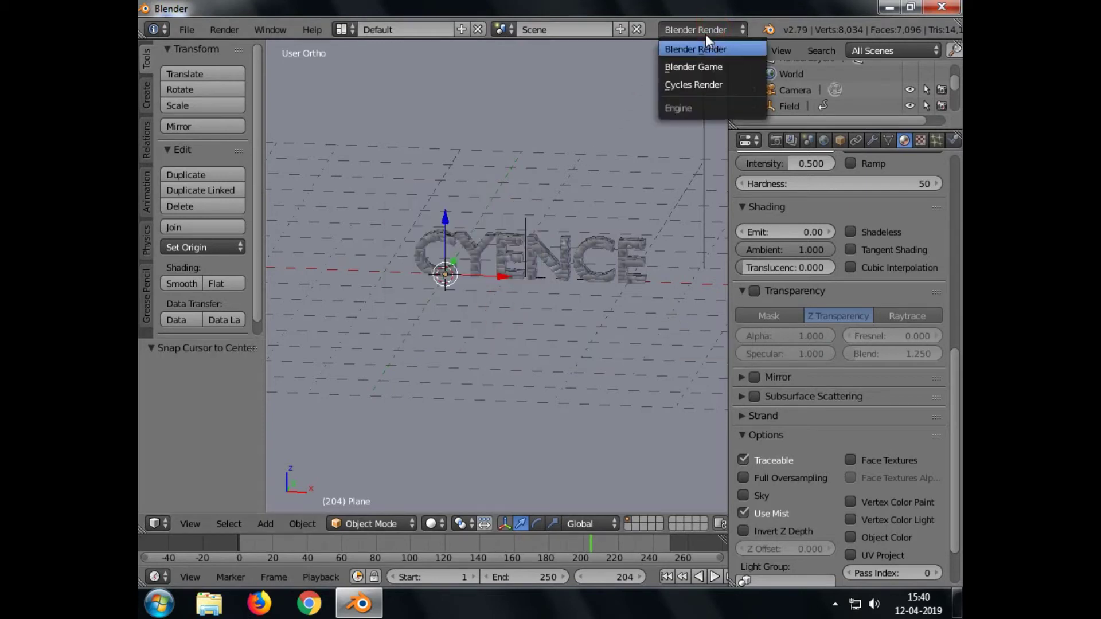
click(688, 80)
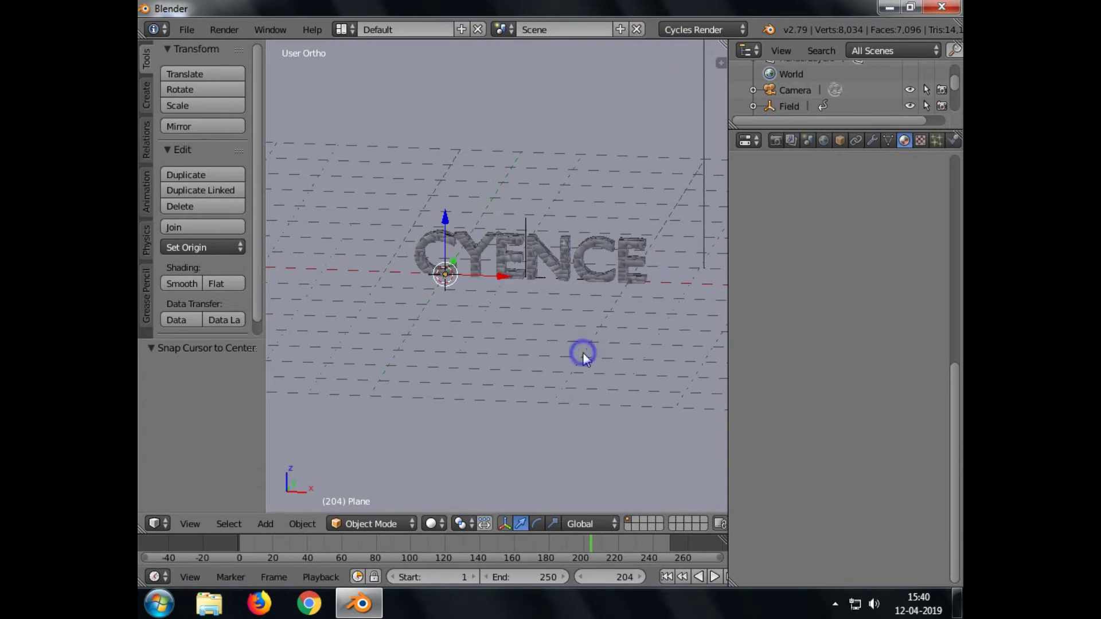
click(905, 140)
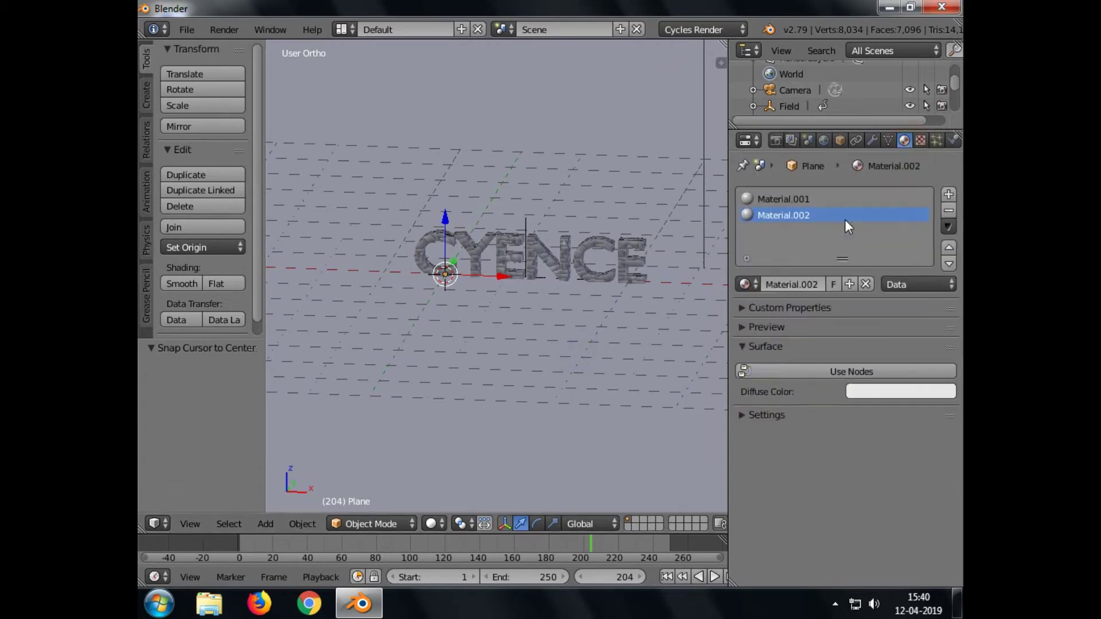
click(799, 200)
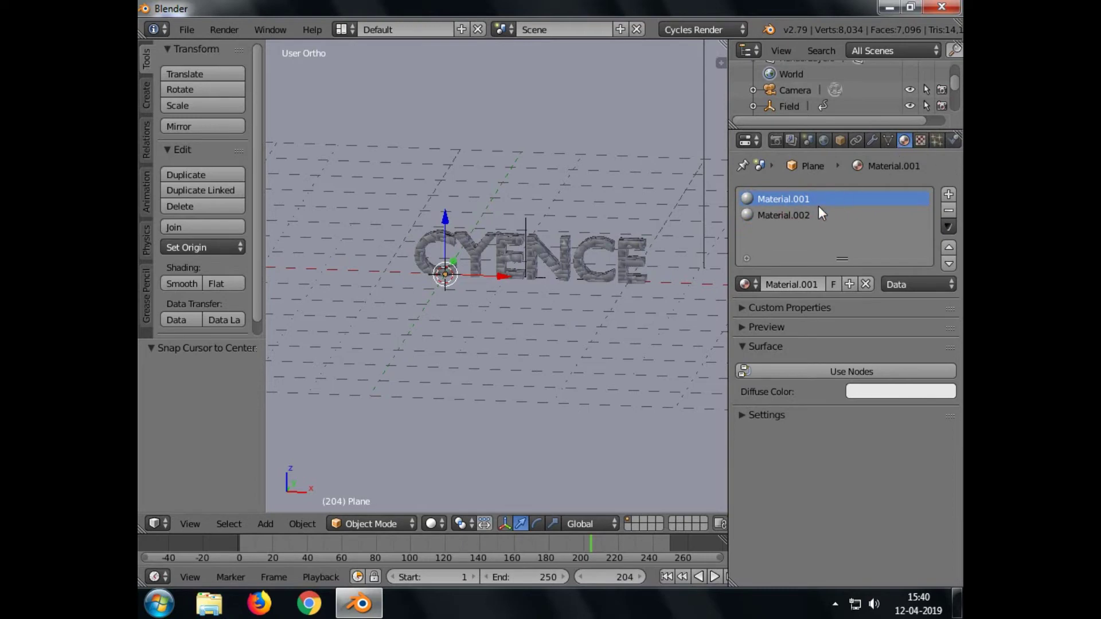
click(949, 210)
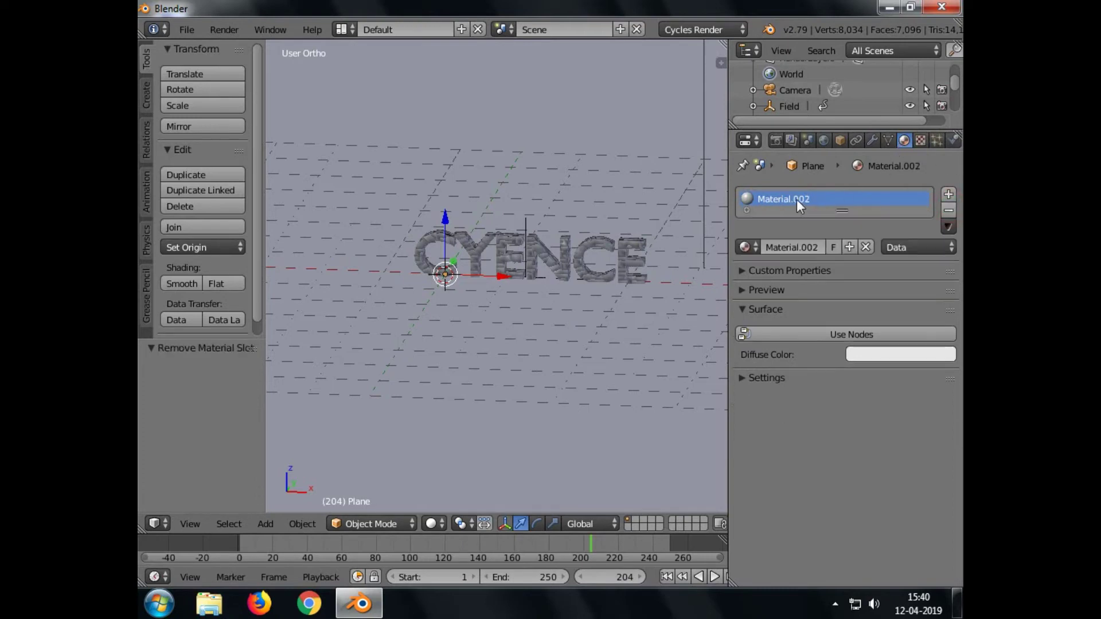
click(949, 211)
- Create a new material on the plane with Mix Shader as its surface
click(794, 247)
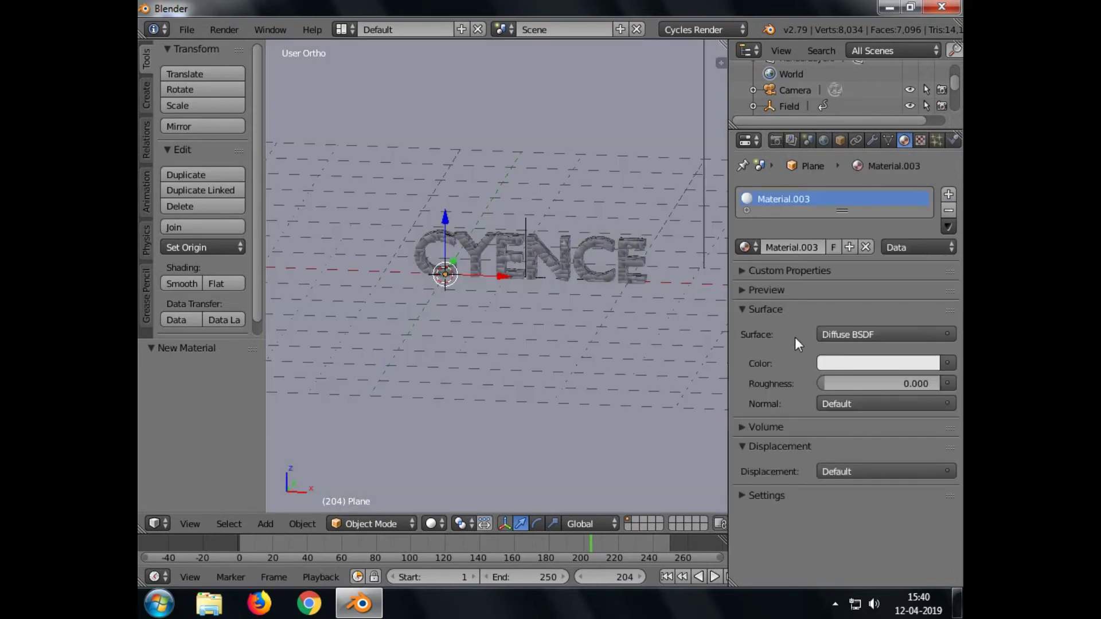
click(856, 335)
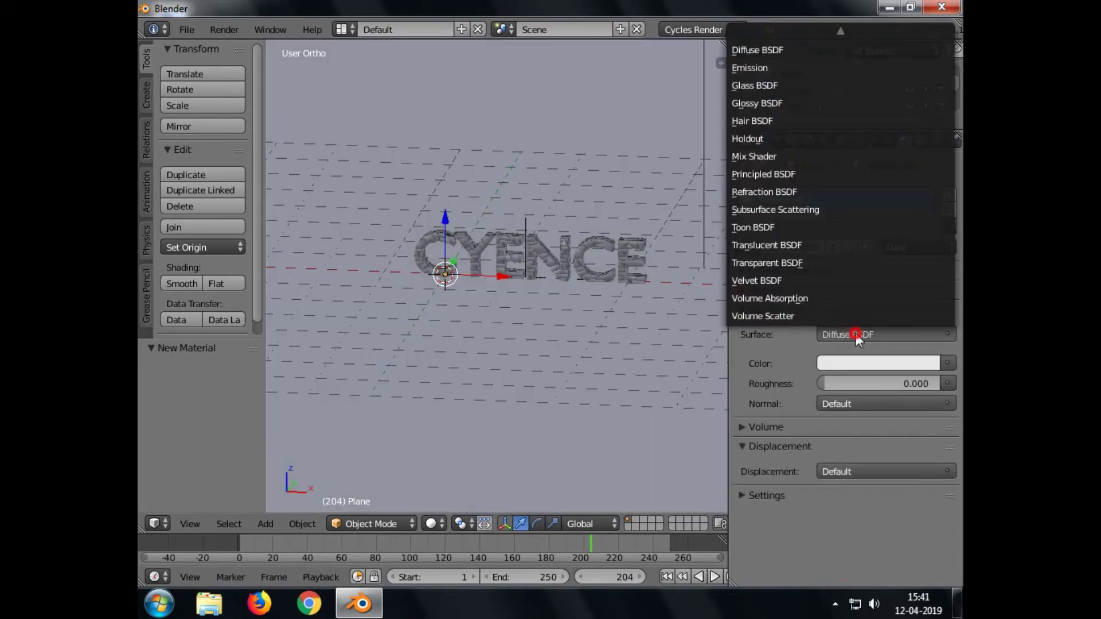
click(761, 160)
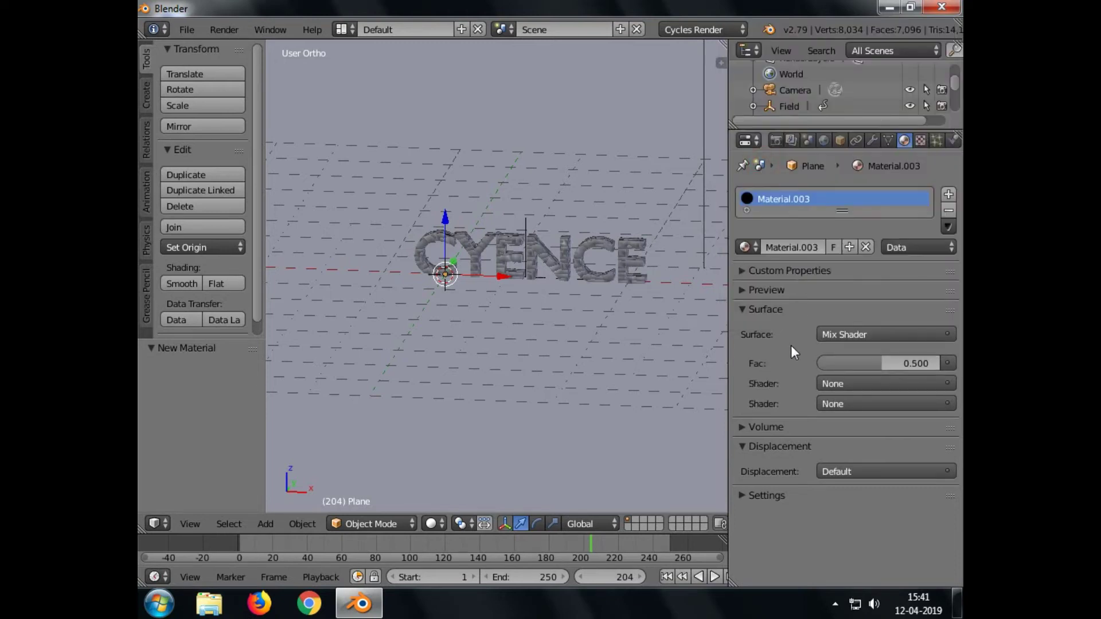
- Set the Mix Shader's first shader to Diffuse BSDF and its second to Glossy BSDF
click(843, 383)
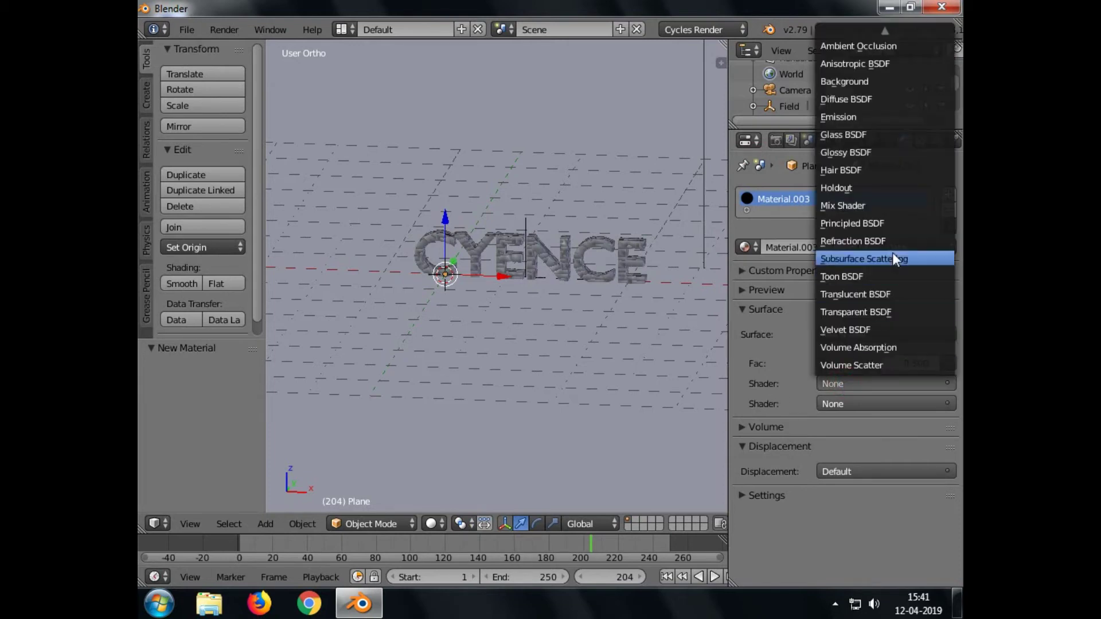
click(845, 100)
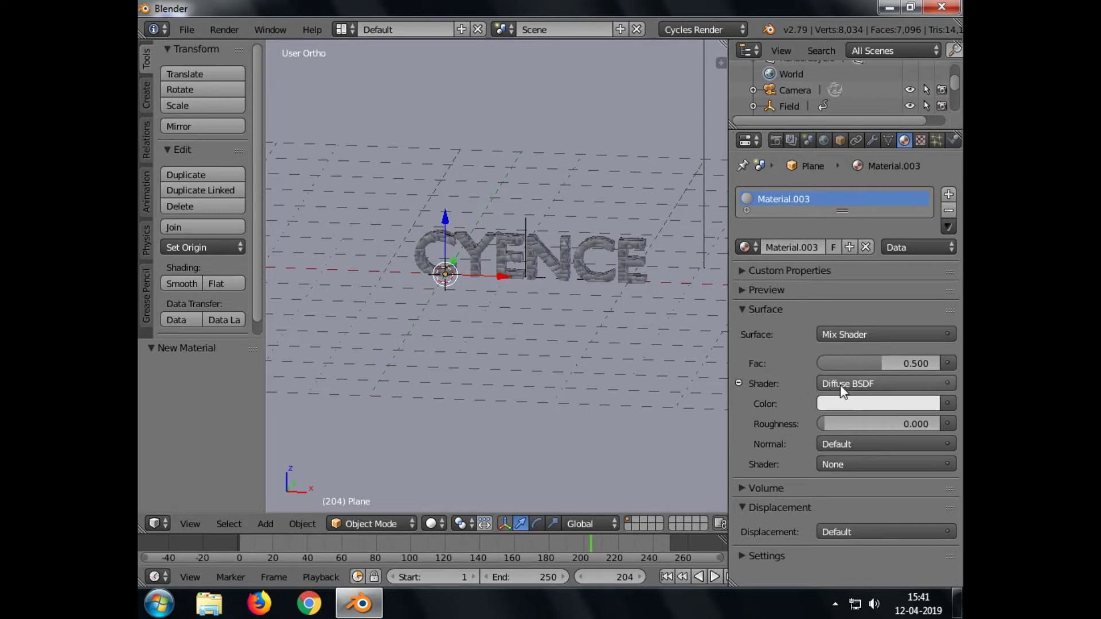
click(844, 444)
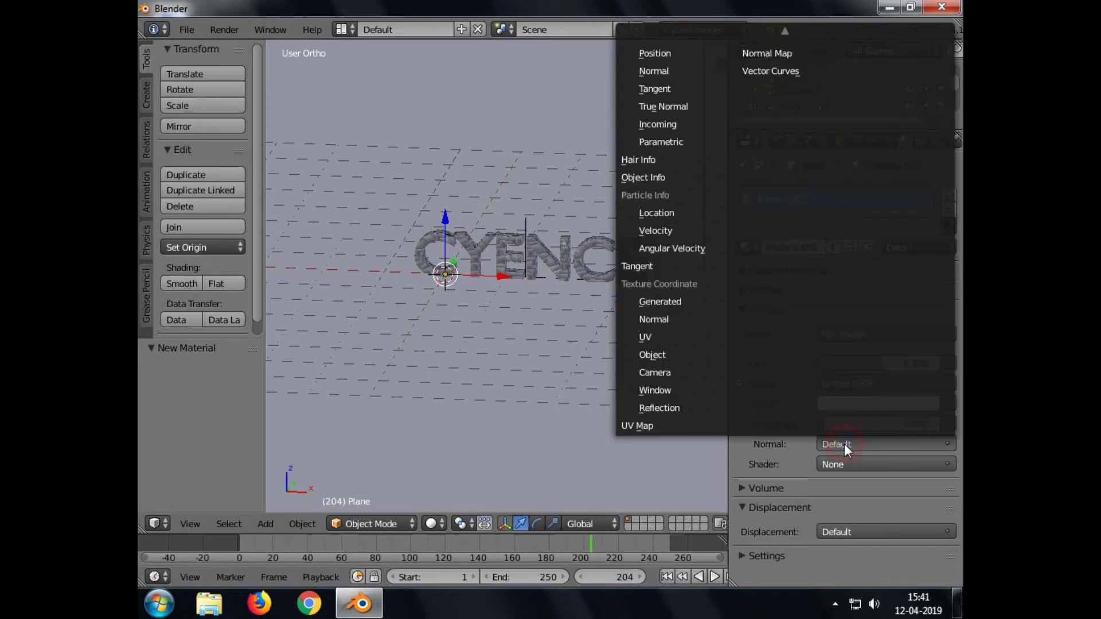
click(821, 465)
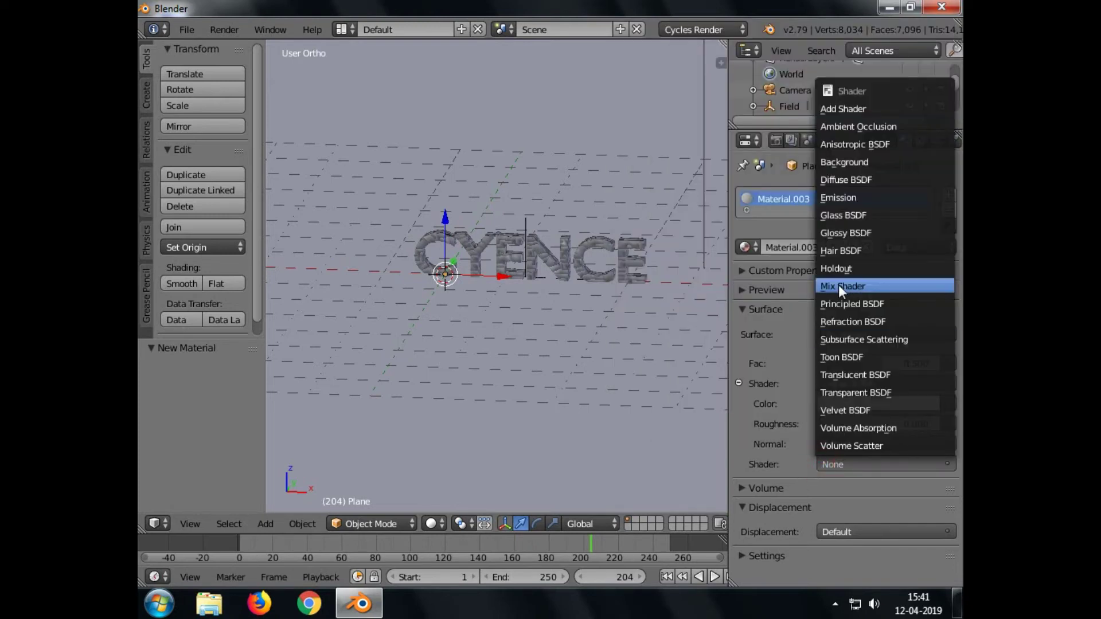
click(846, 230)
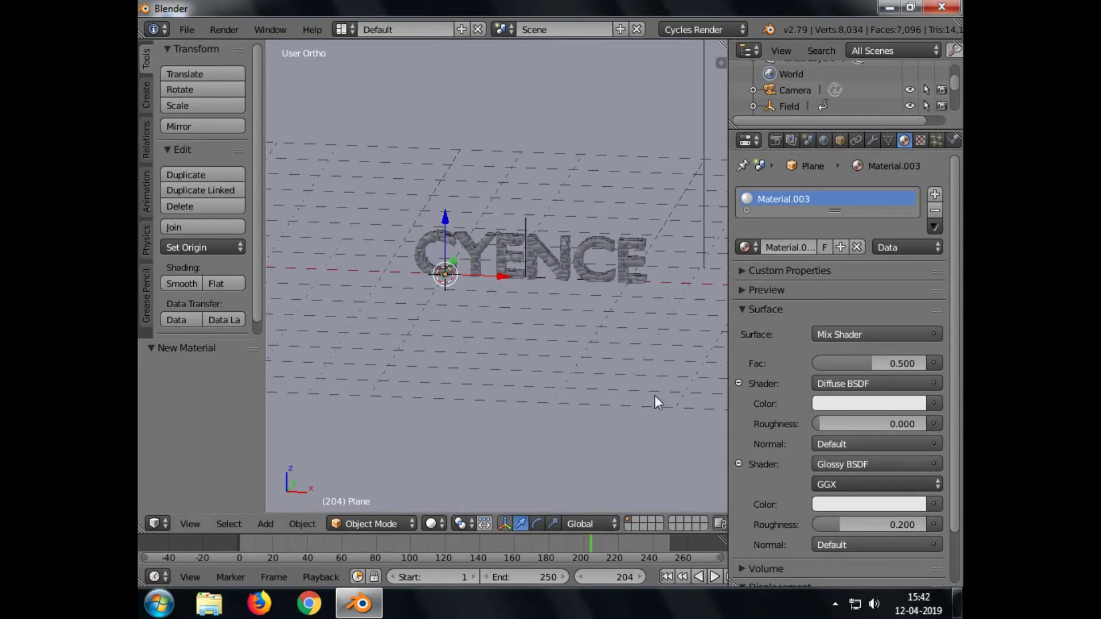
- Set the color of the plane material's Diffuse BSDF shader to hex 898989
click(825, 404)
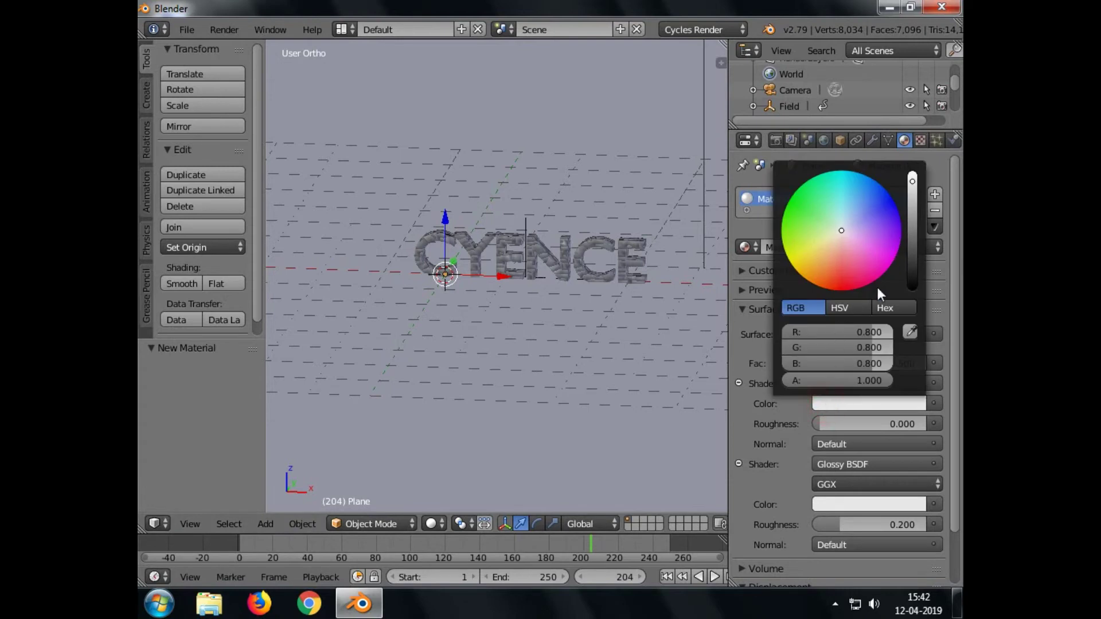
click(885, 308)
click(841, 332)
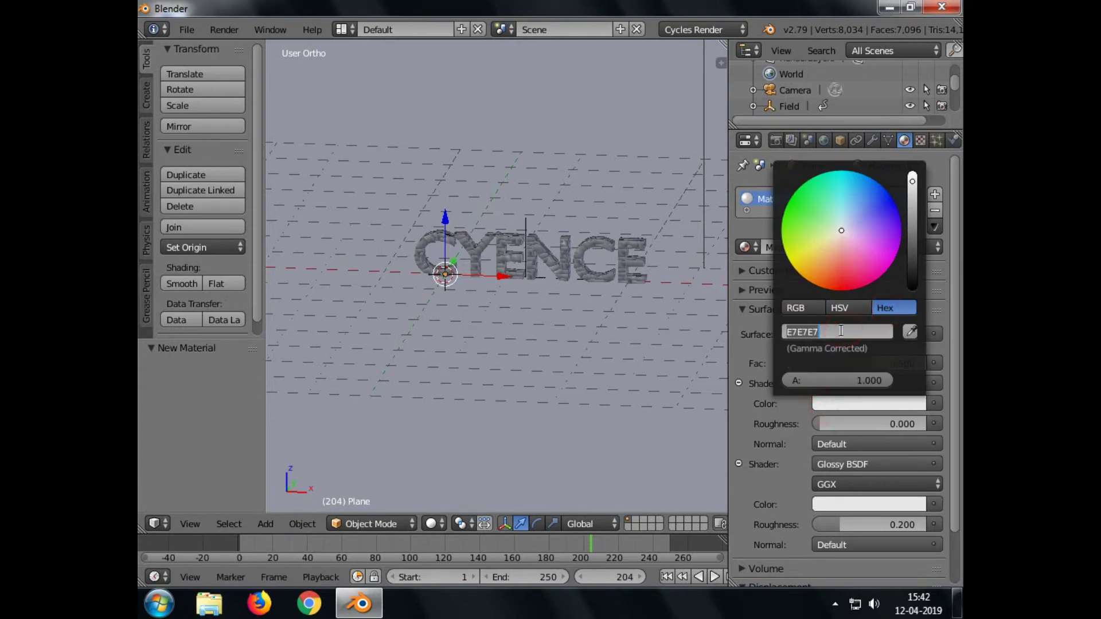
text(898989)
key(Return)
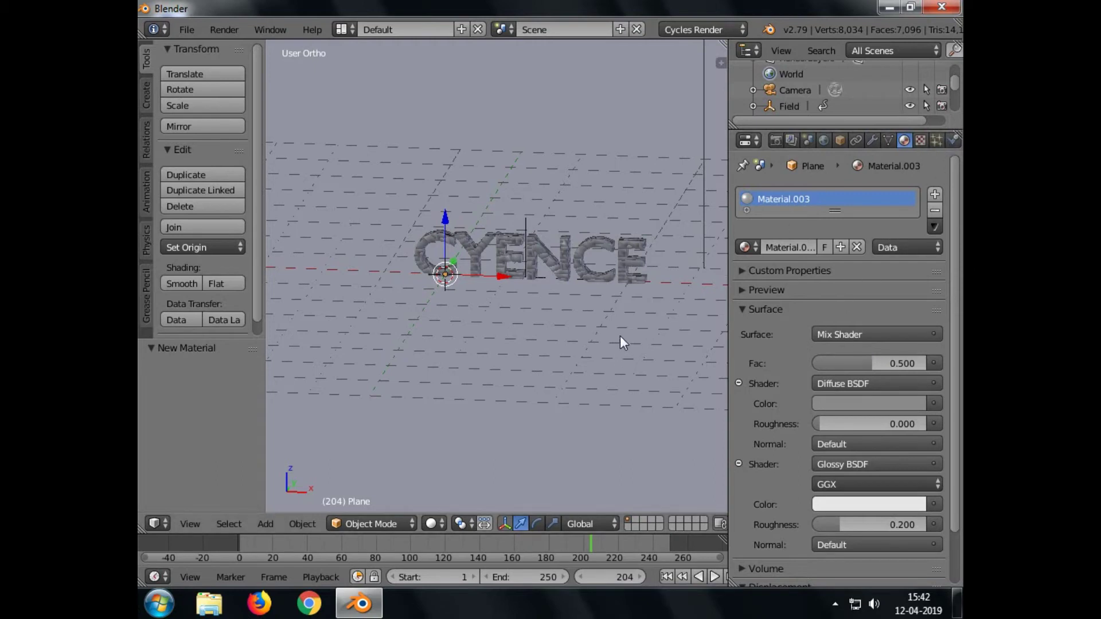
- Select the lamp in the right orthographic view and snap the 3D cursor back to the scene center
key(KP_3)
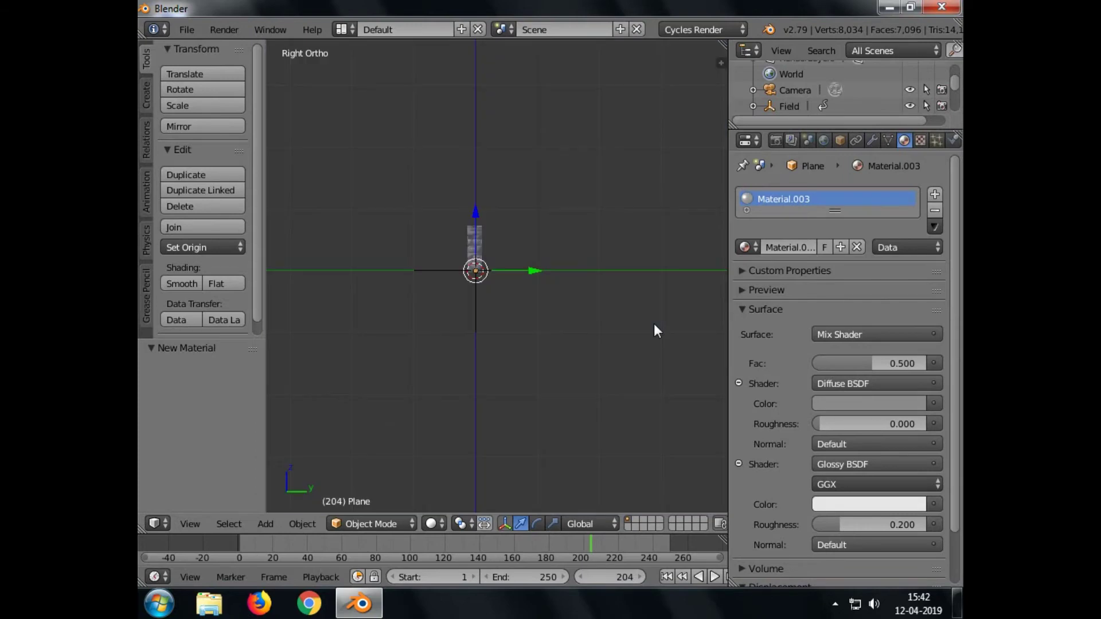
scroll(593, 250, down, 2)
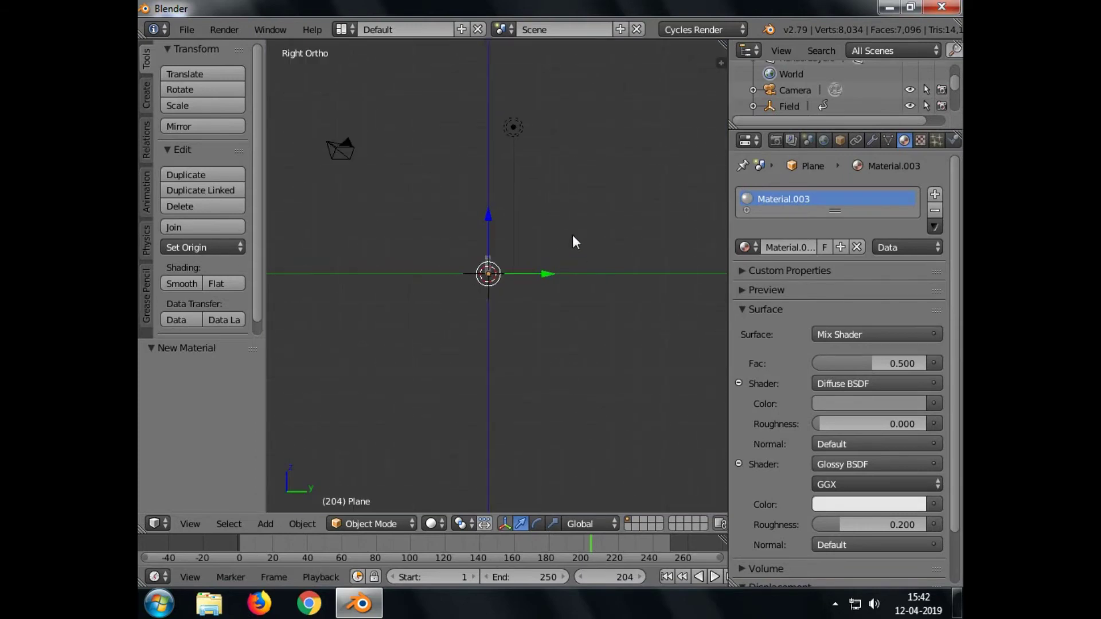
right_click(515, 138)
key(shift+s)
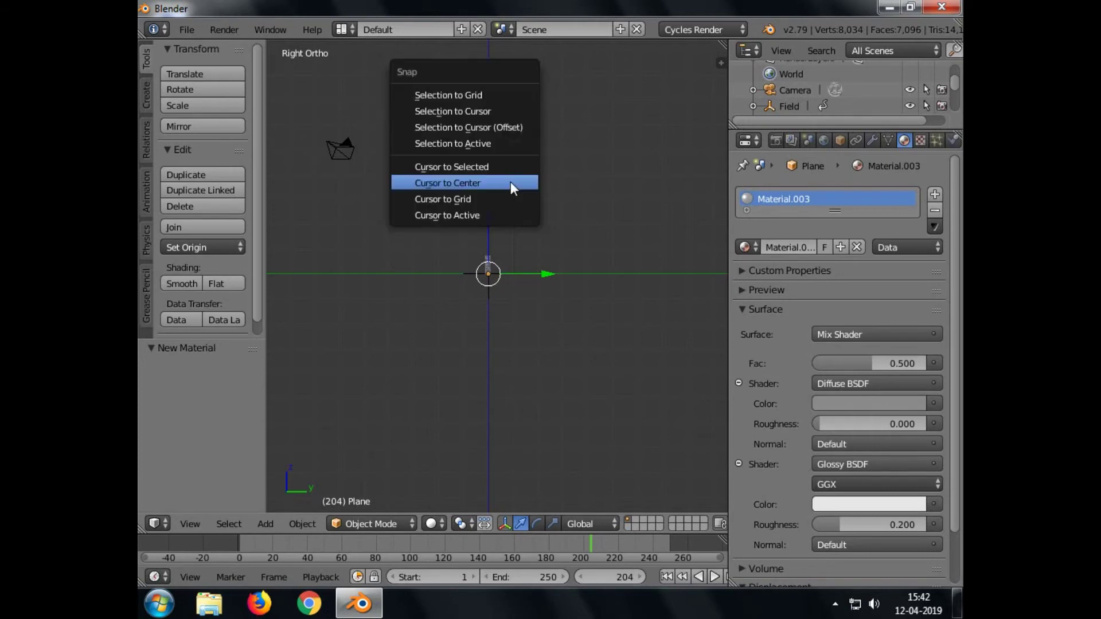
click(492, 182)
right_click(513, 132)
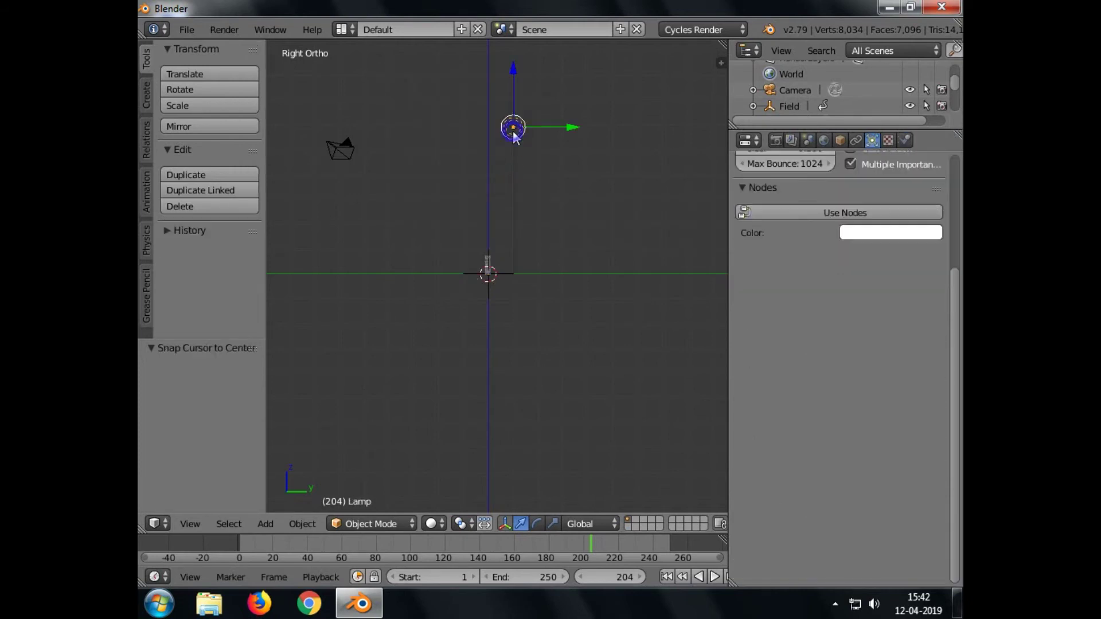
click(513, 130)
key(shift+s)
click(488, 152)
click(514, 127)
key(shift+s)
click(485, 156)
- Move the lamp down toward the text, about 0.97 along Y and -3.86 along Z
key(g)
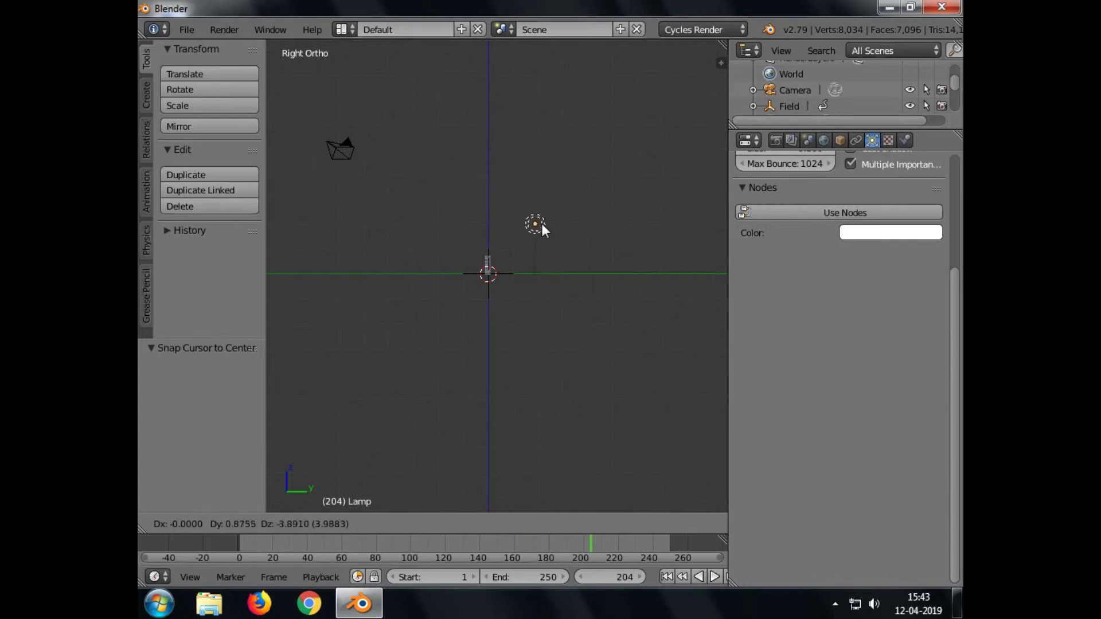
click(544, 228)
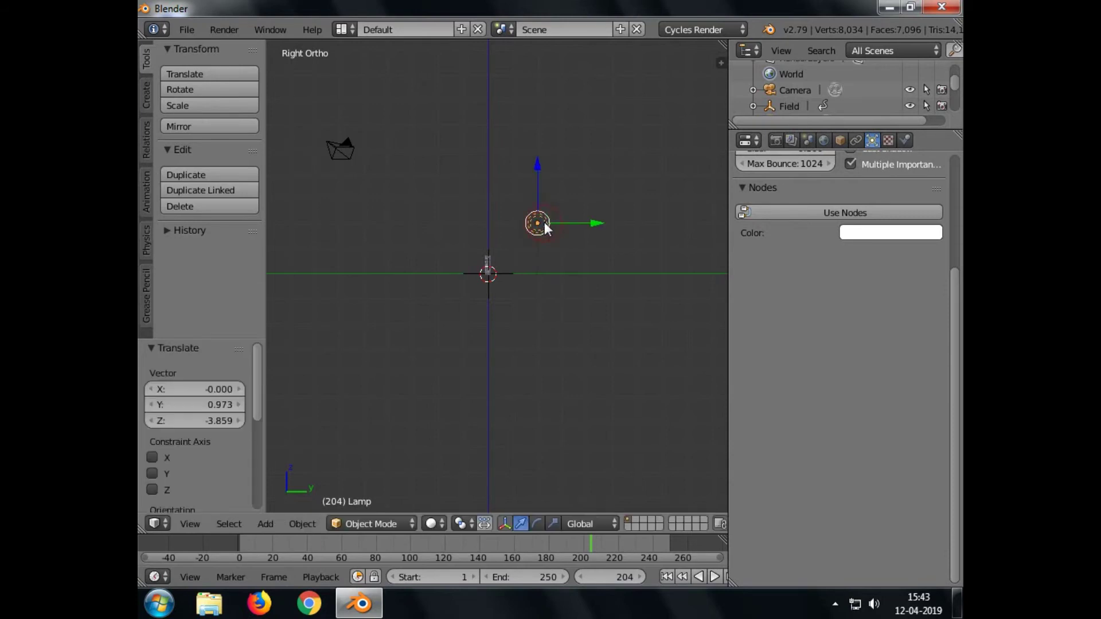
scroll(519, 229, up, 3)
scroll(517, 227, up, 2)
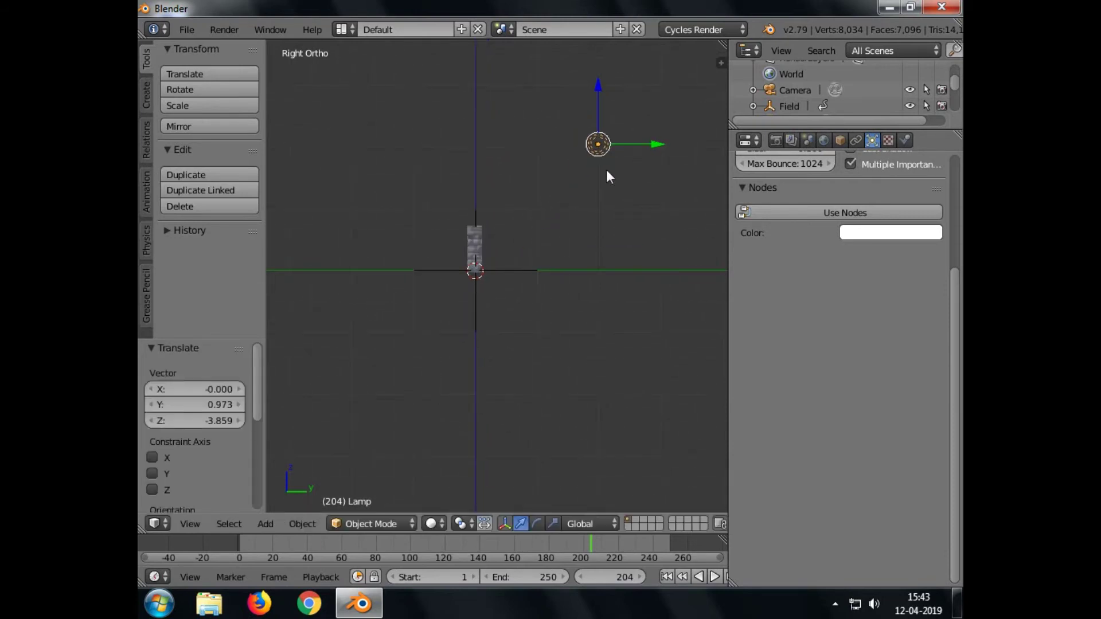
middle_drag(518, 214, 675, 245)
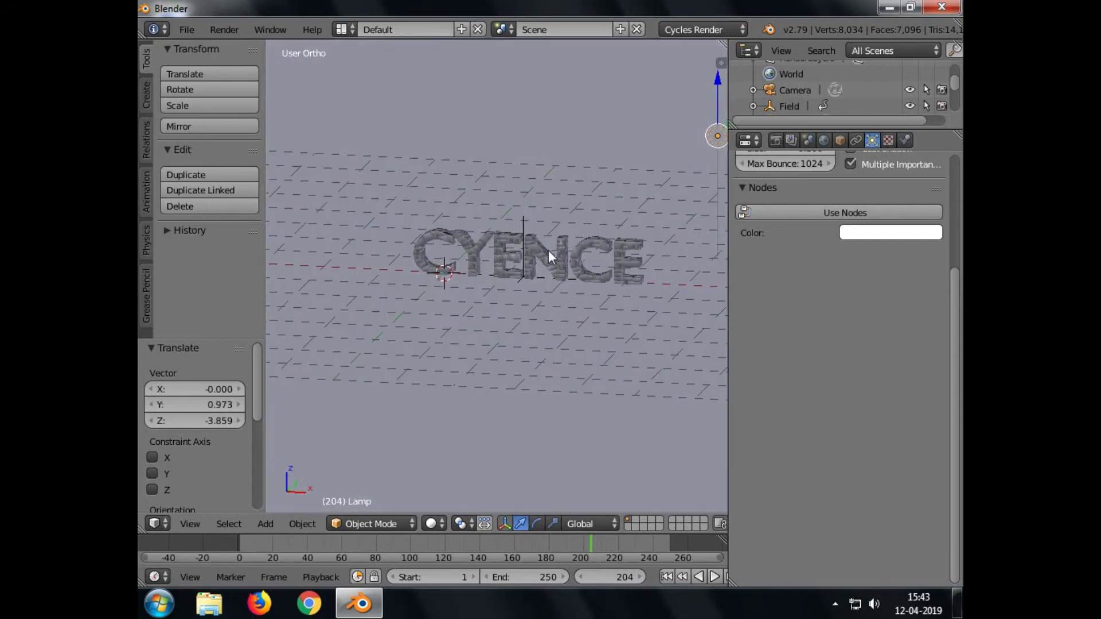
- Move the lamp across to the opposite side of the text, about -3.99 along Y, in the right orthographic view
key(KP_3)
drag(600, 145, 350, 156)
right_click(350, 154)
key(g)
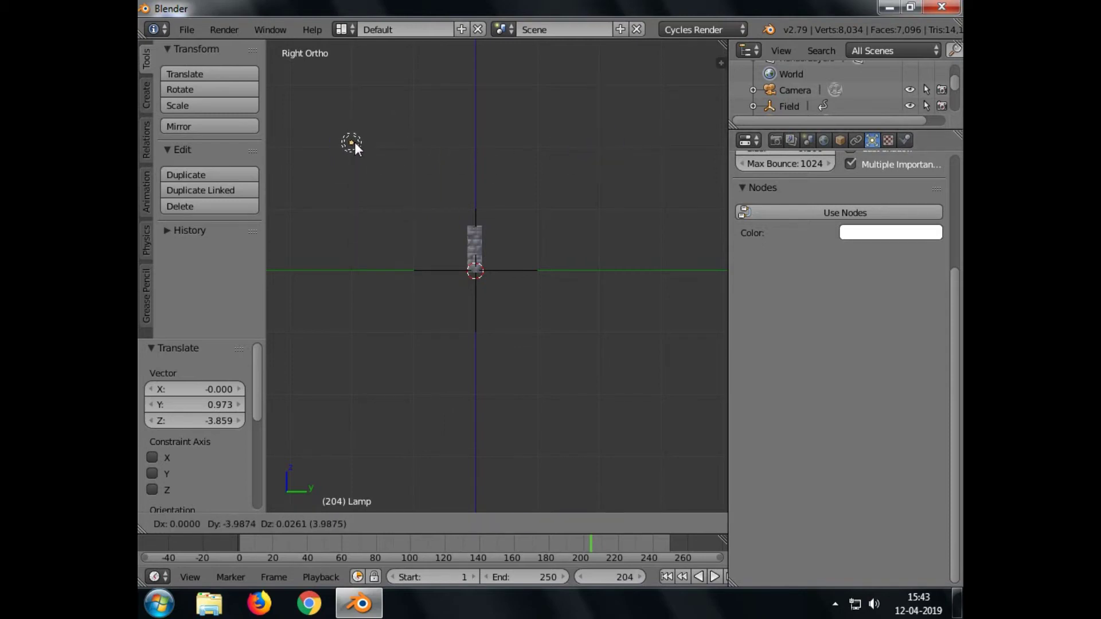
click(354, 142)
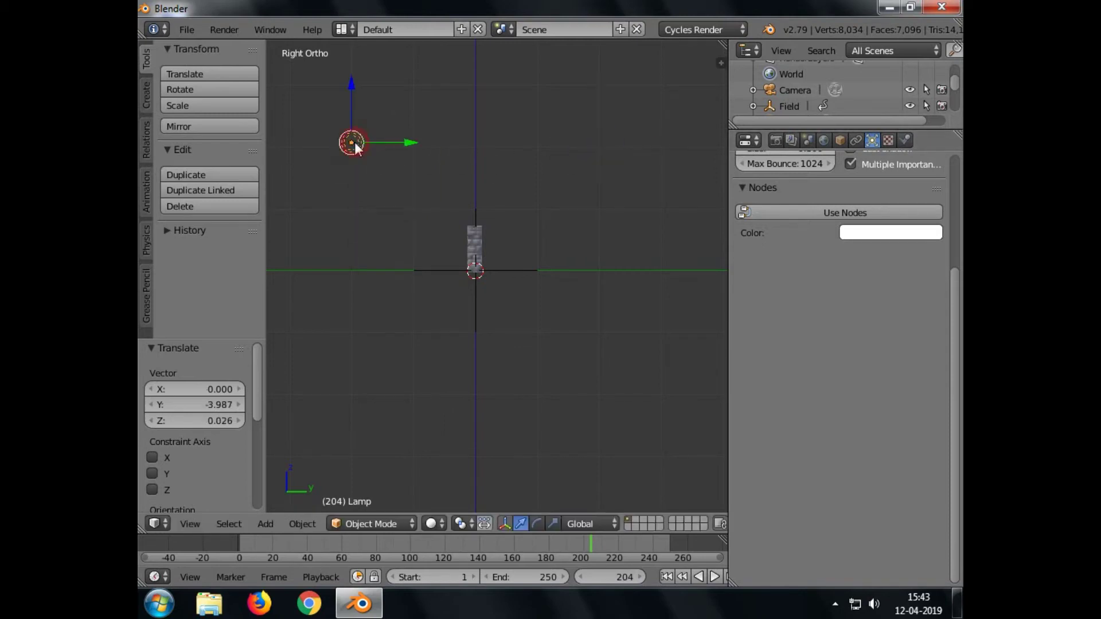
click(905, 141)
click(887, 141)
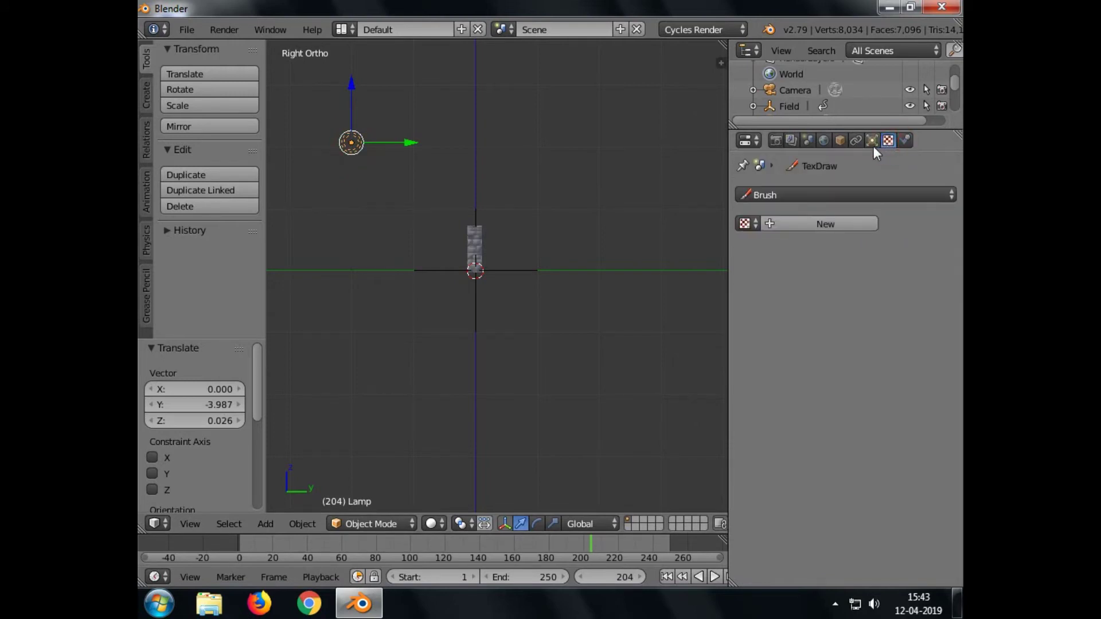
click(871, 143)
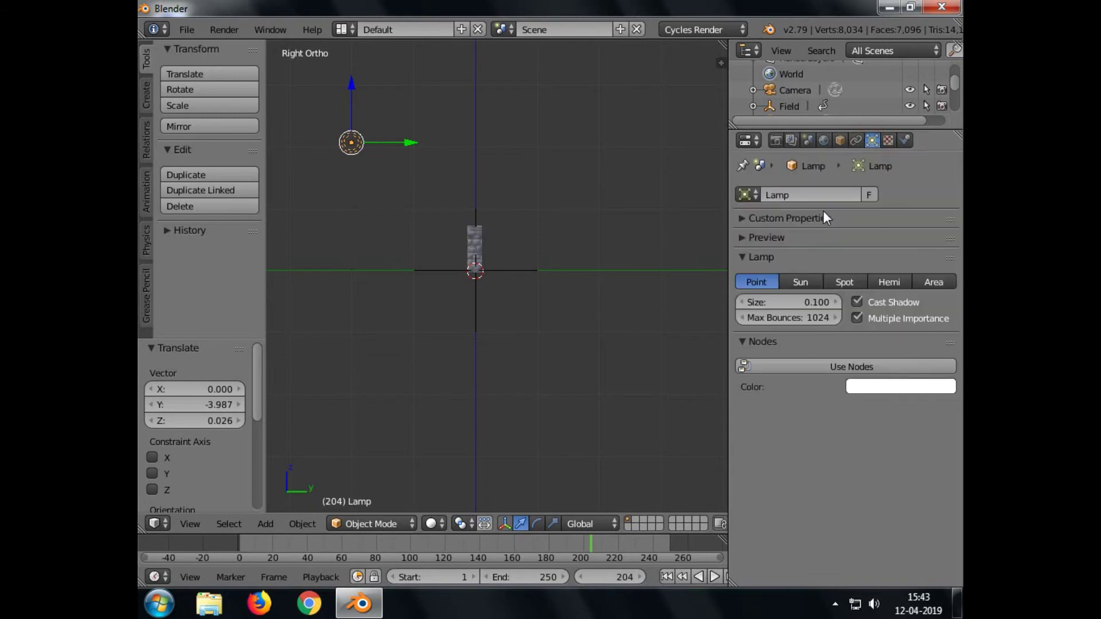
click(843, 143)
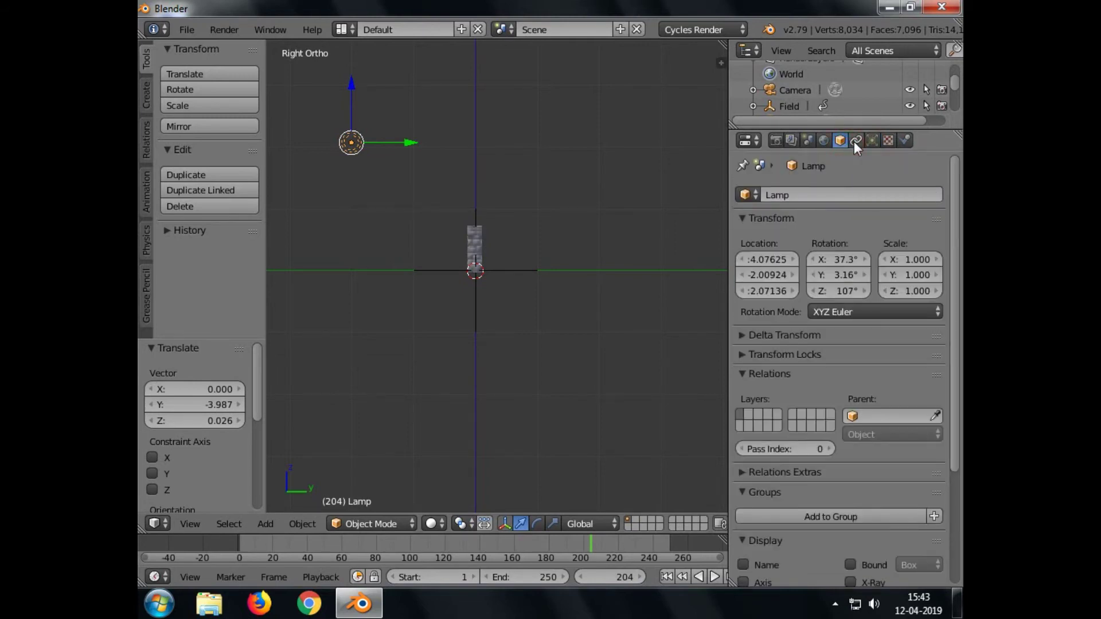
click(855, 141)
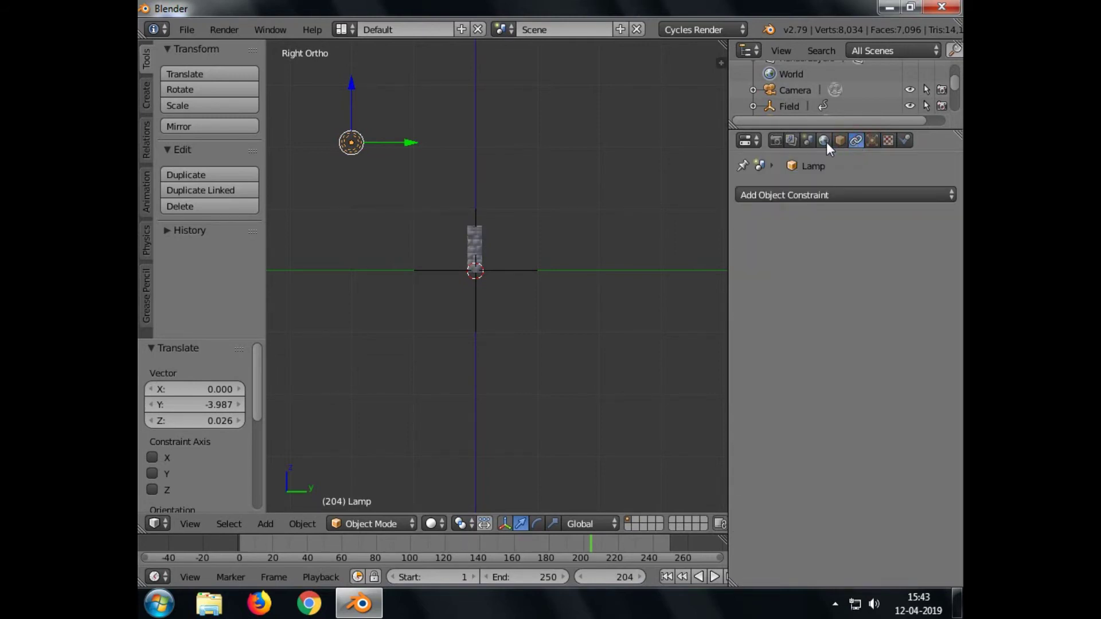
click(826, 142)
click(839, 140)
scroll(827, 253, down, 5)
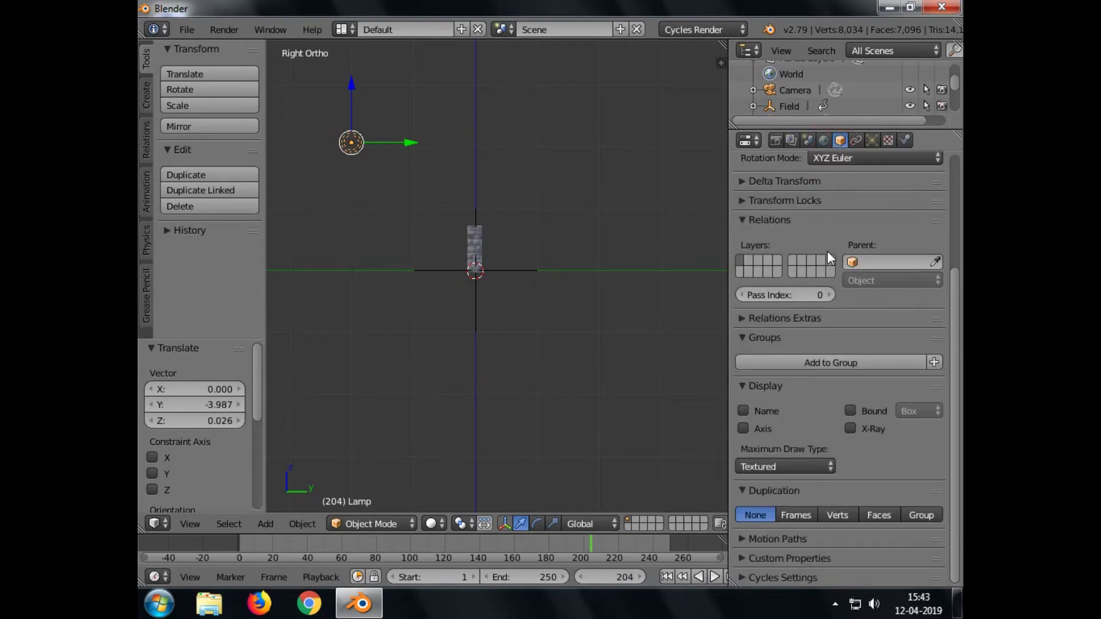
scroll(828, 253, up, 5)
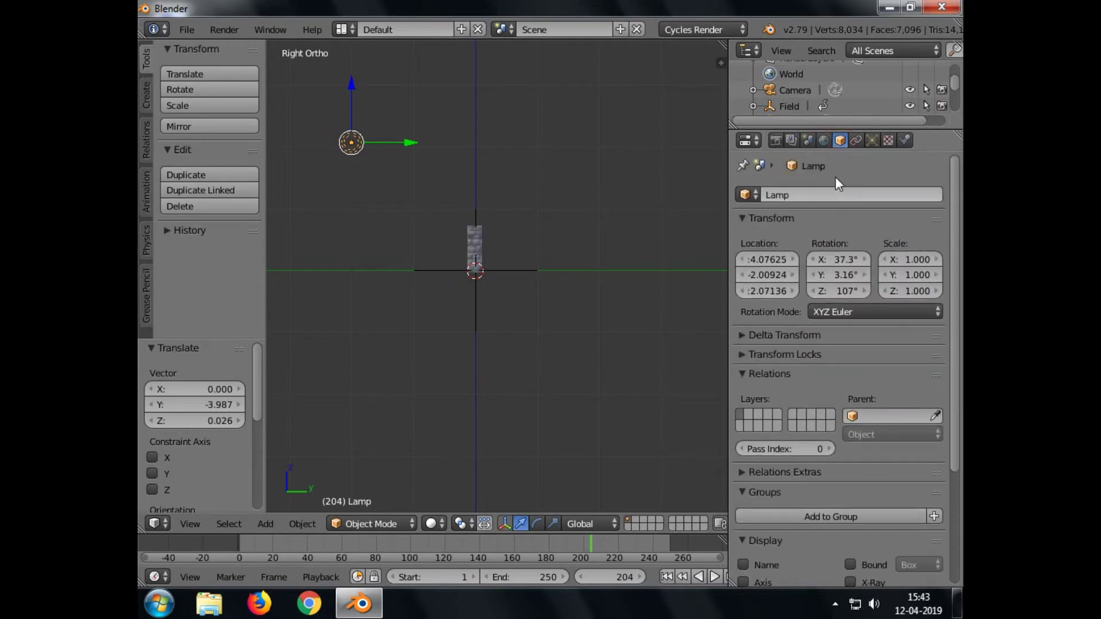
- Set the lamp's size to 3 and enable its nodes with an Emission strength of 3000
click(871, 141)
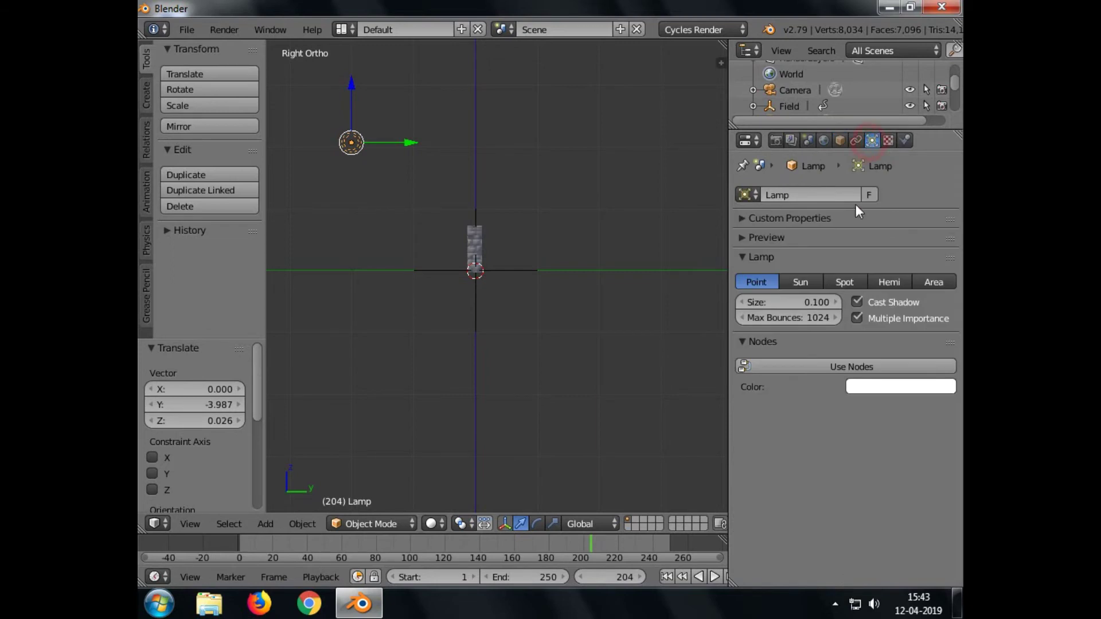
click(819, 301)
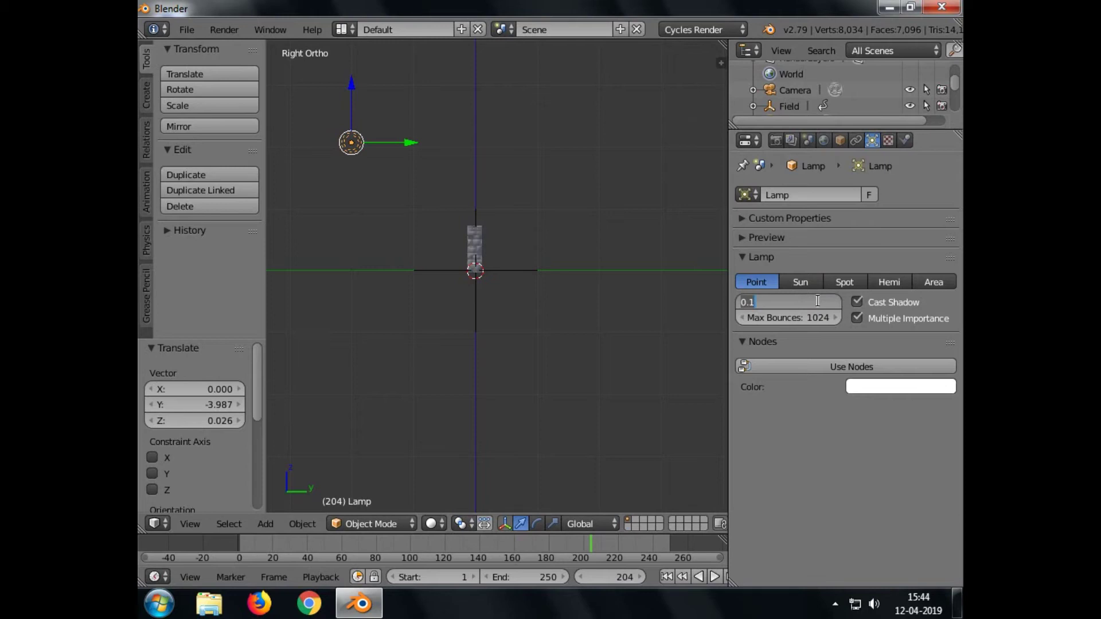
text(3)
key(Return)
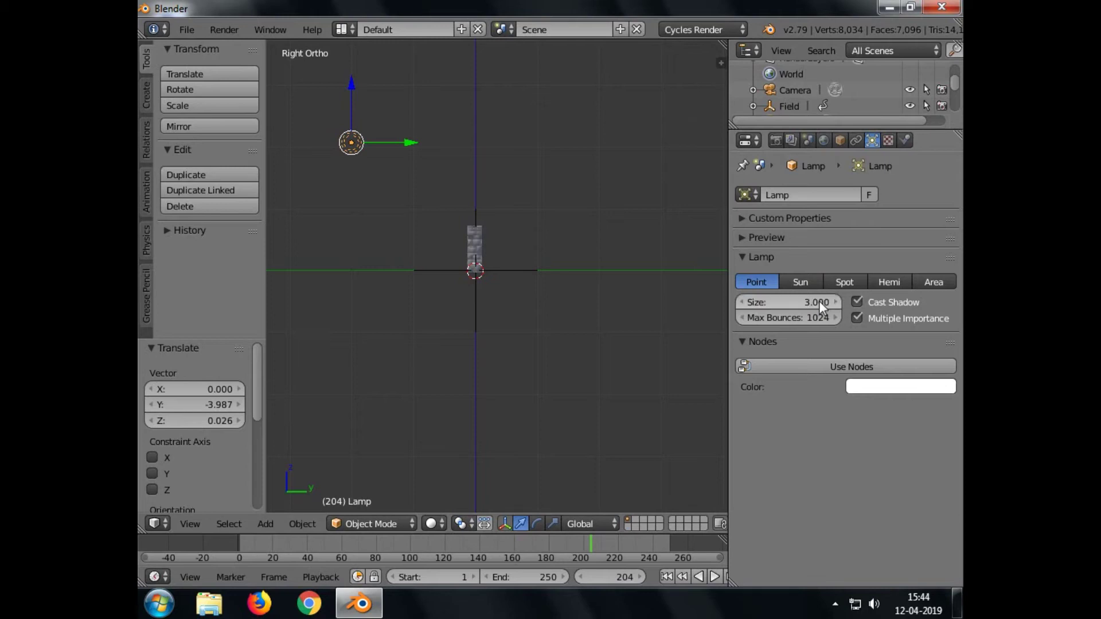
click(823, 366)
click(882, 412)
text(3000)
key(Return)
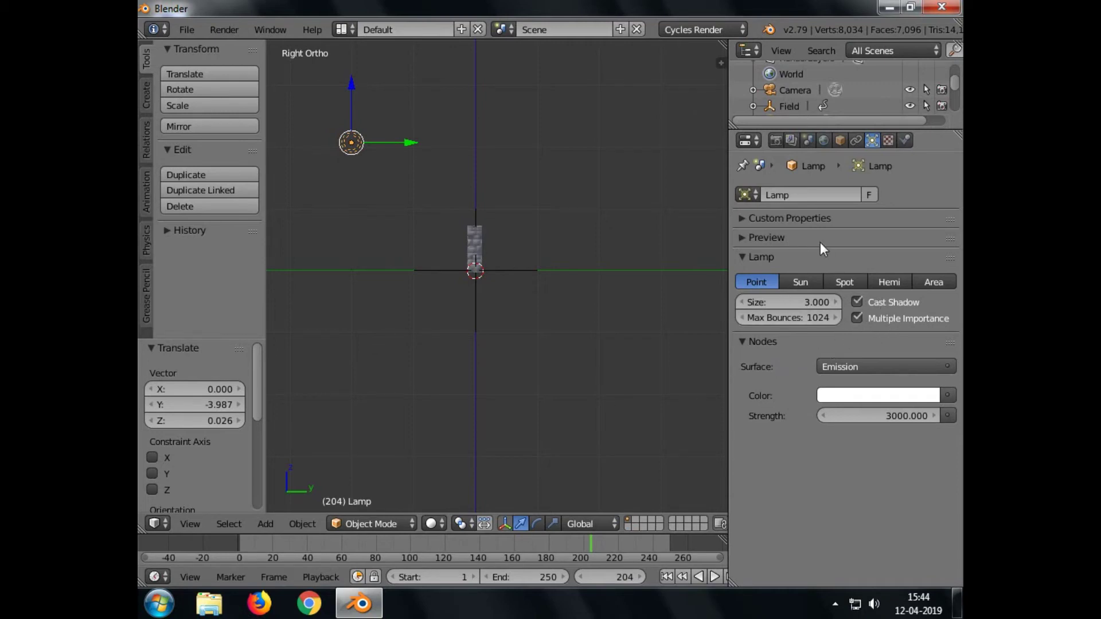
- Change the lamp to a Spot with its cone shown and rotate it about -65° to aim at the text
click(844, 281)
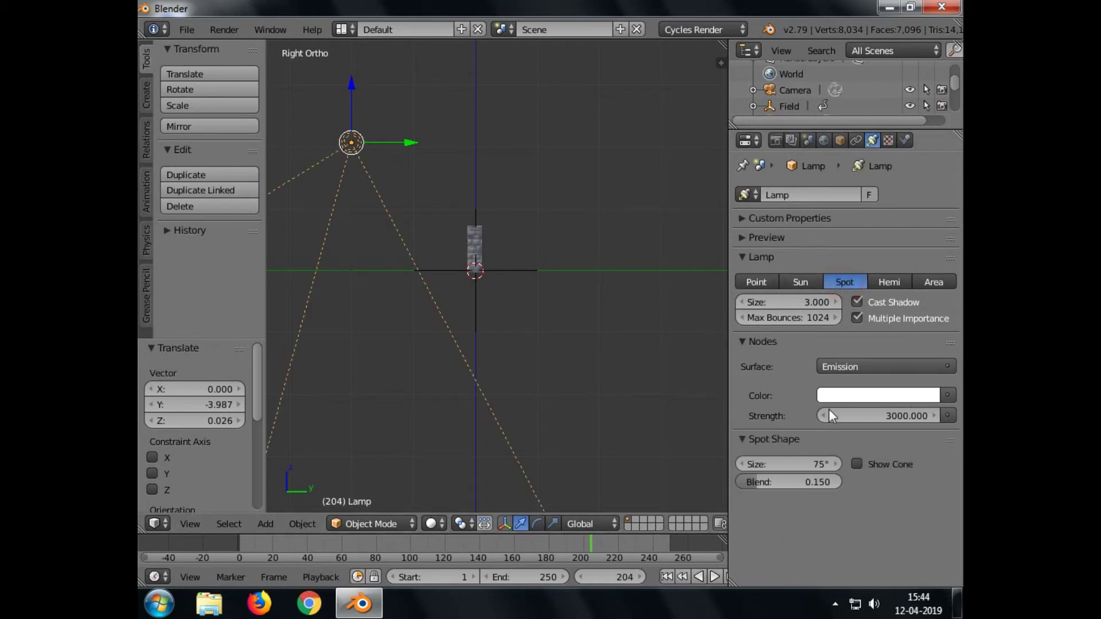
click(856, 464)
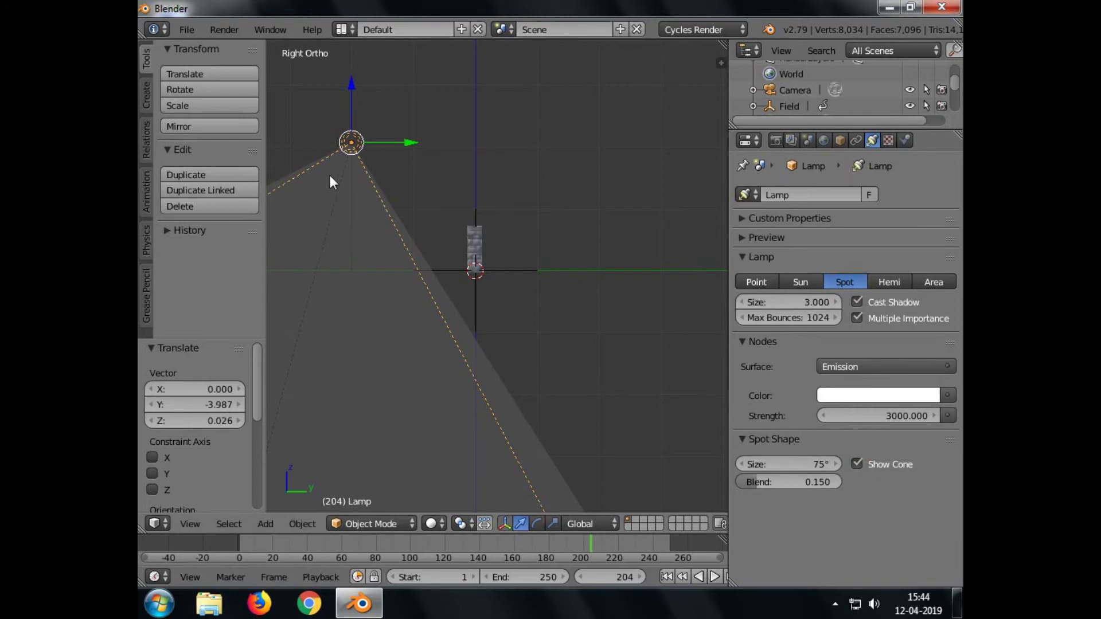
key(r)
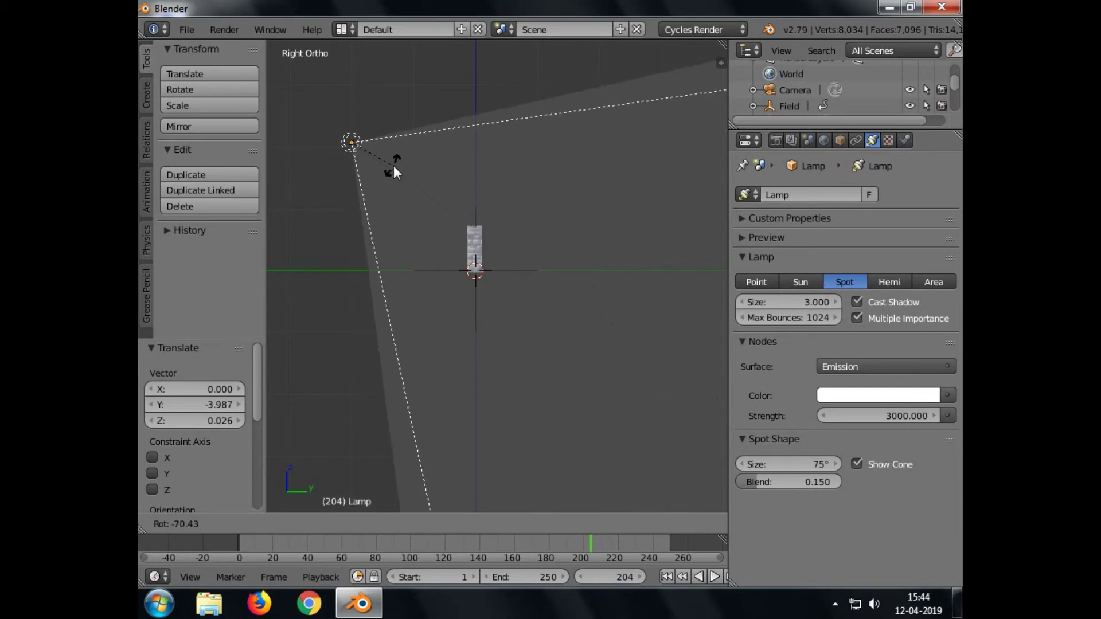
click(391, 169)
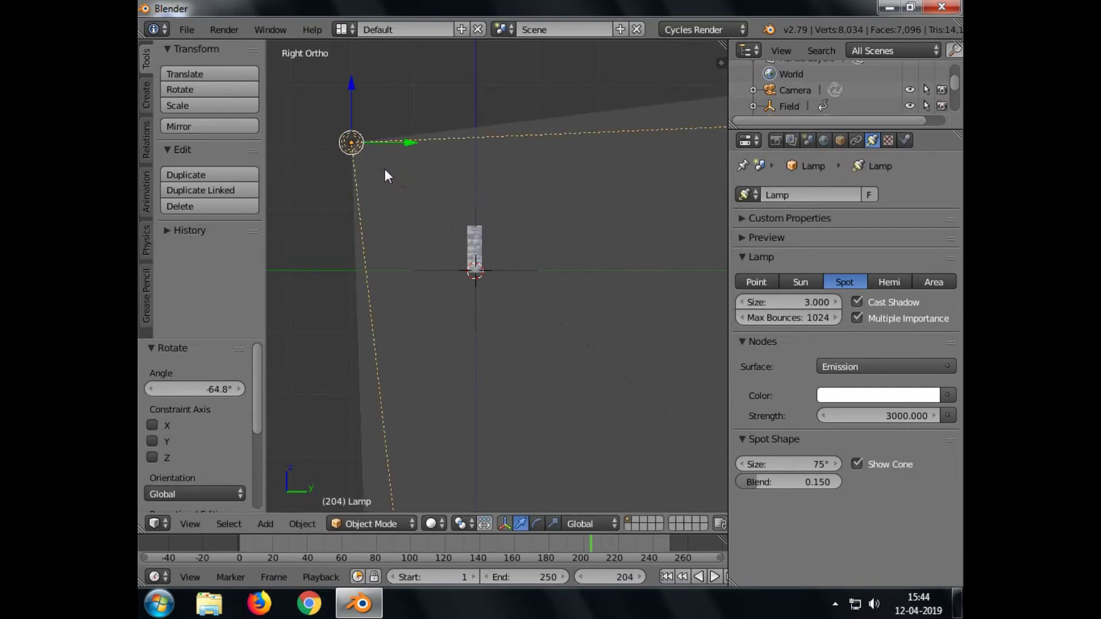
- Duplicate the spot lamp about 4 units along Y to the text's other side and rotate the copy about 101° to face the text
key(shift+d)
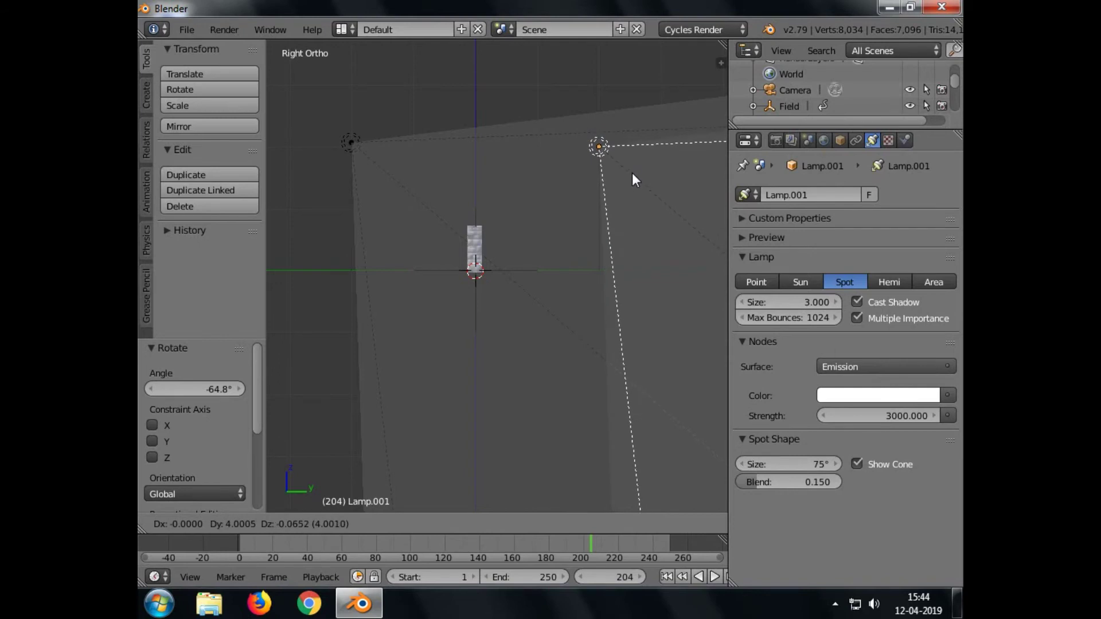
click(634, 175)
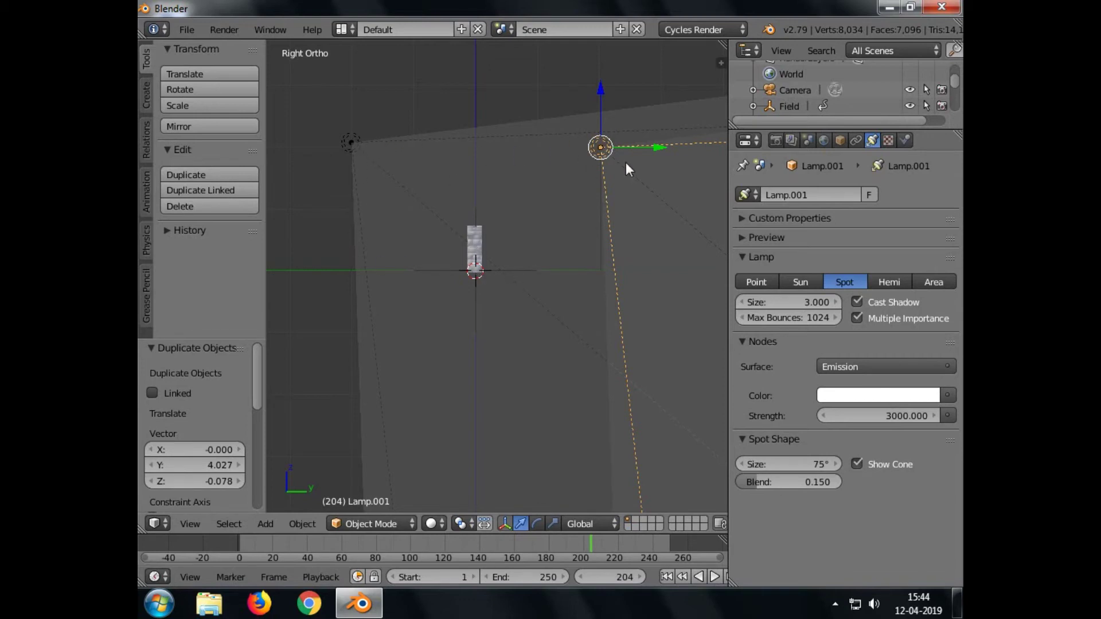
key(r)
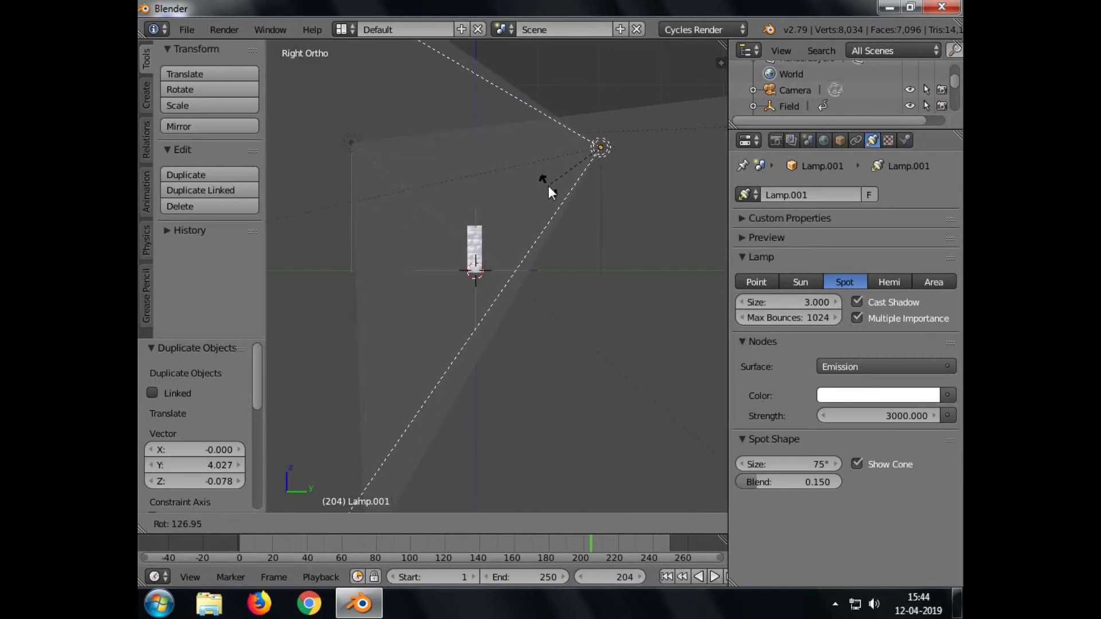
click(577, 192)
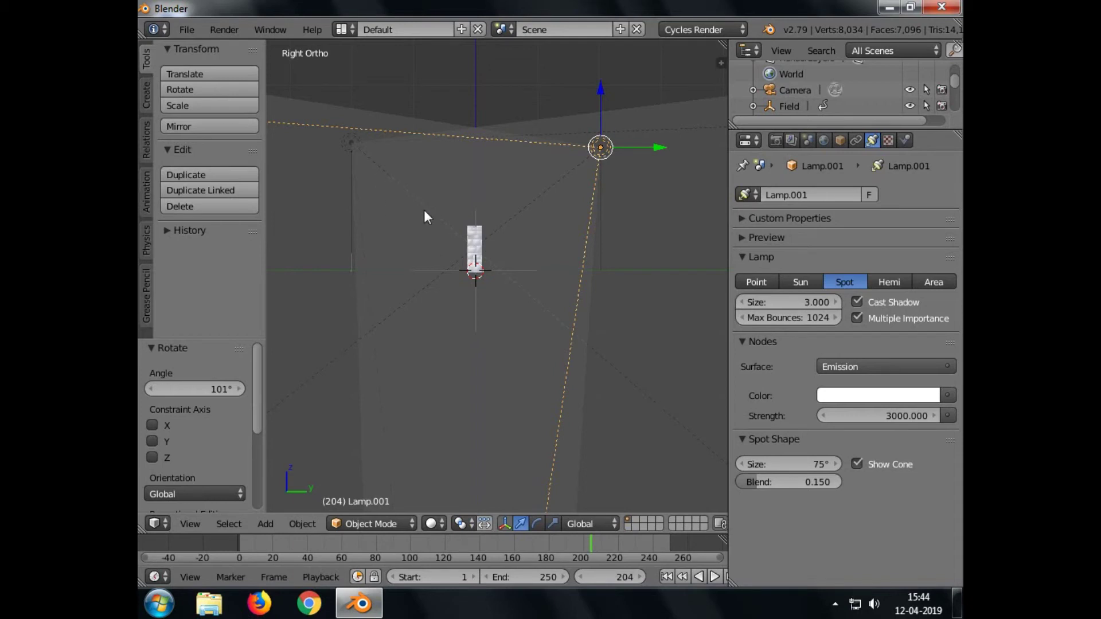
- Turn off the cone display on both spot lamps and view the scene in perspective
click(857, 463)
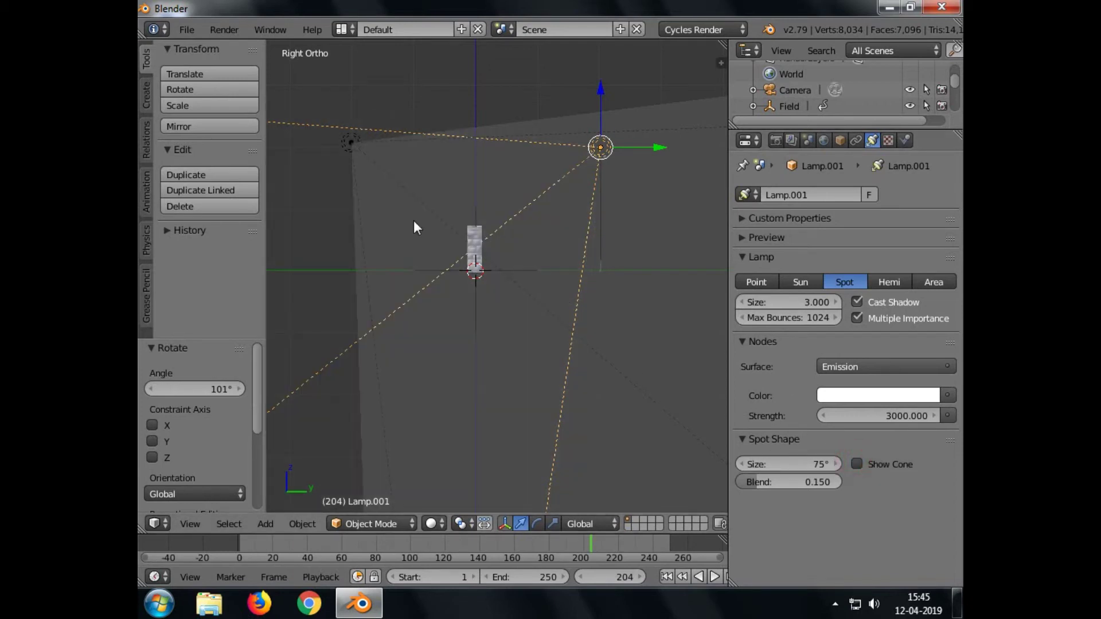
right_click(363, 156)
click(857, 464)
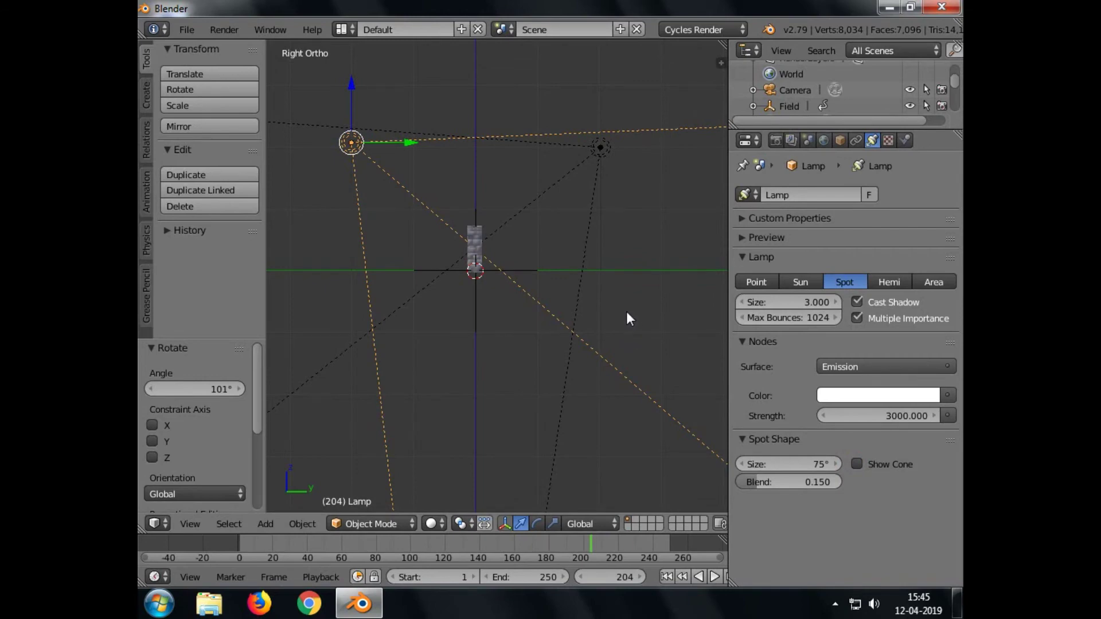
key(KP_5)
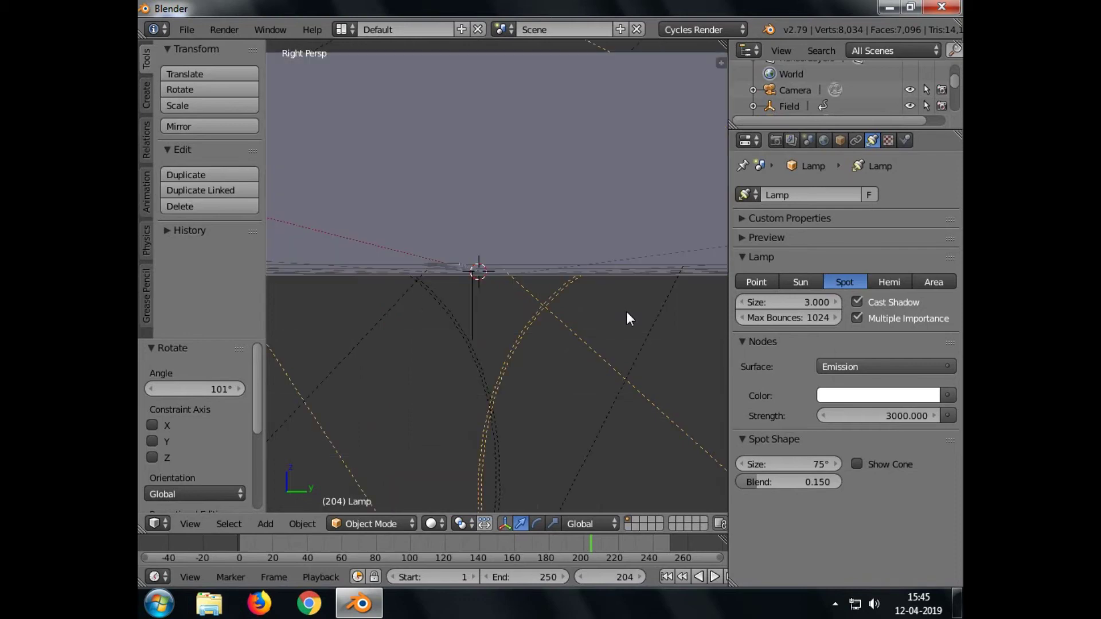
middle_drag(627, 312, 694, 343)
scroll(694, 343, down, 6)
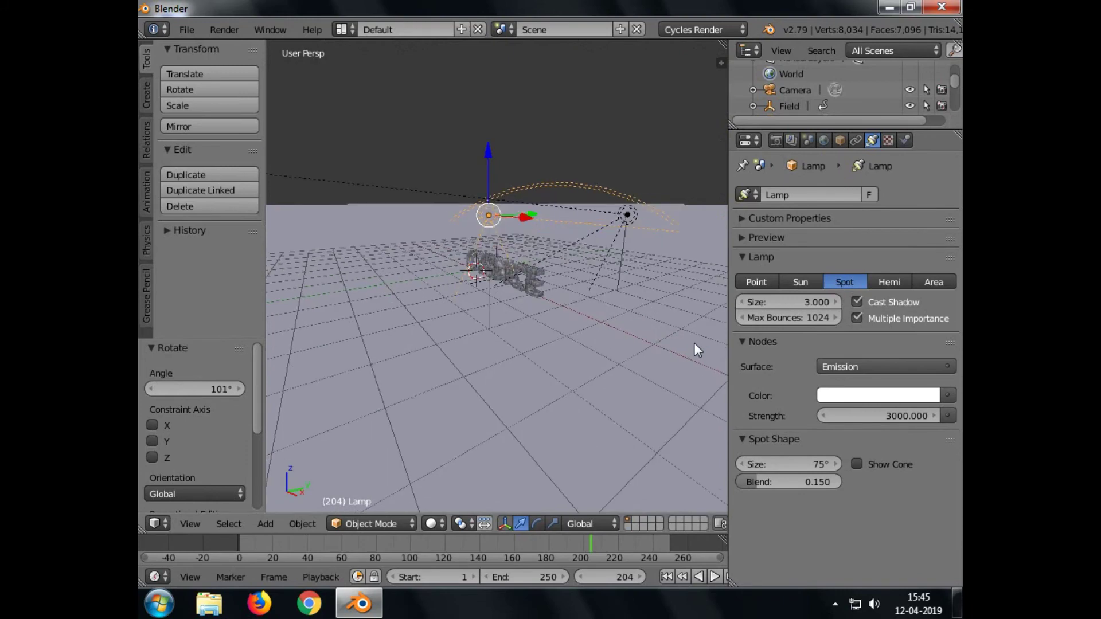
- Deselect everything and enable Lock Camera to View while looking through the camera
key(a)
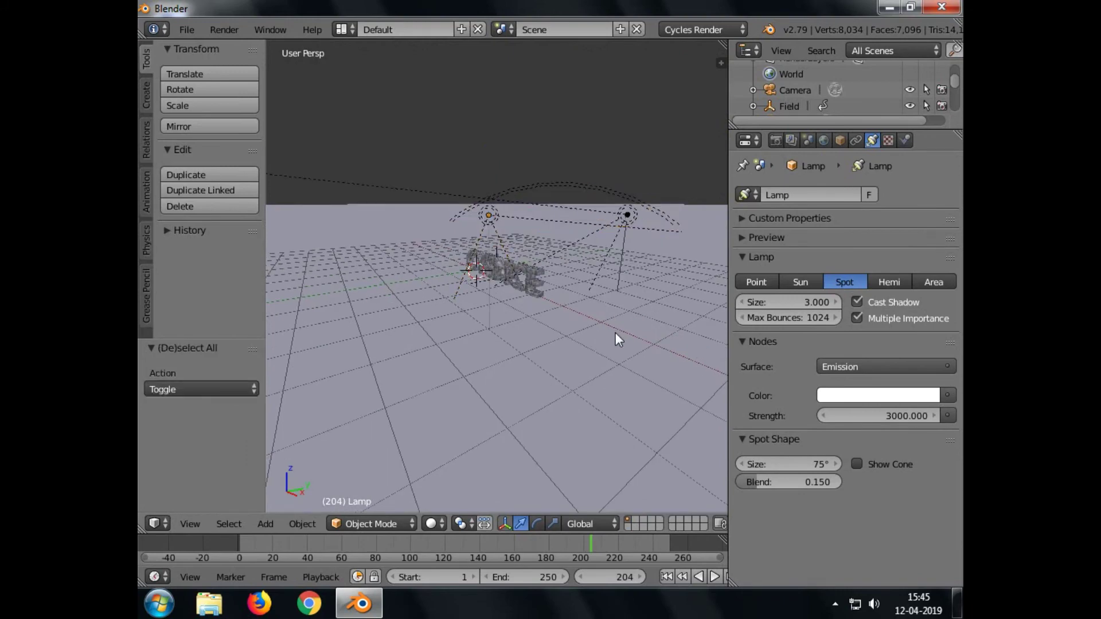
scroll(615, 332, down, 5)
scroll(615, 332, up, 7)
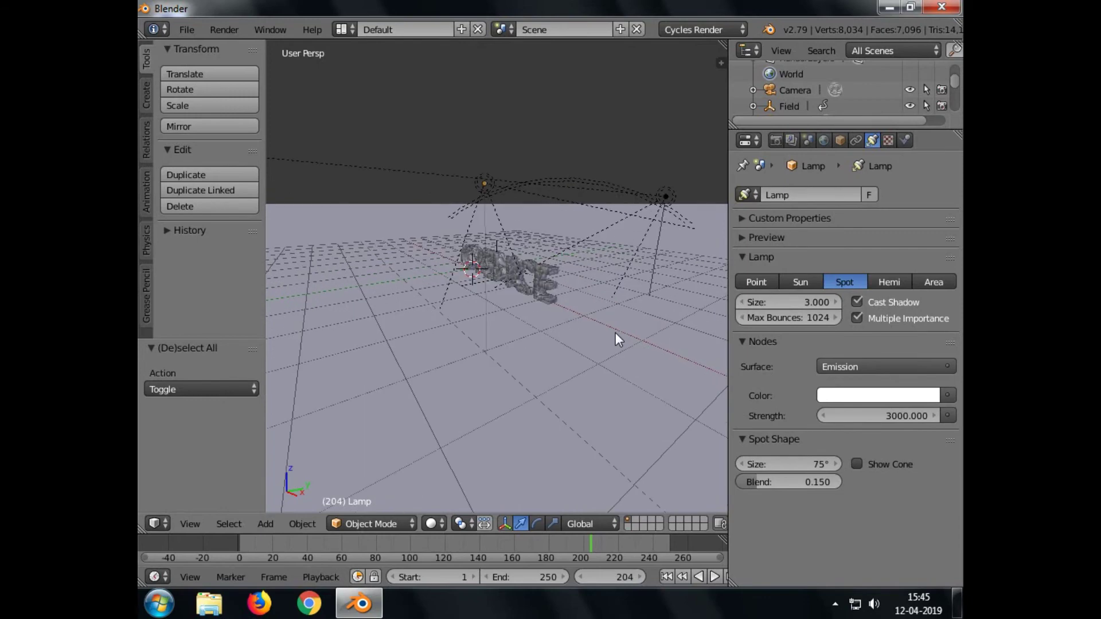
key(KP_0)
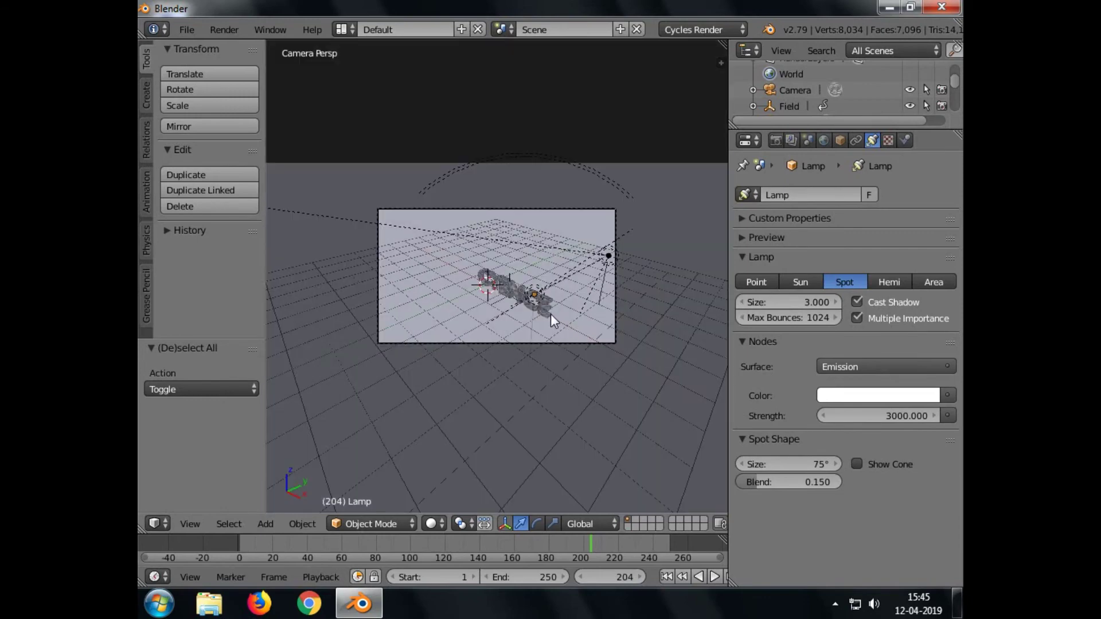
key(n)
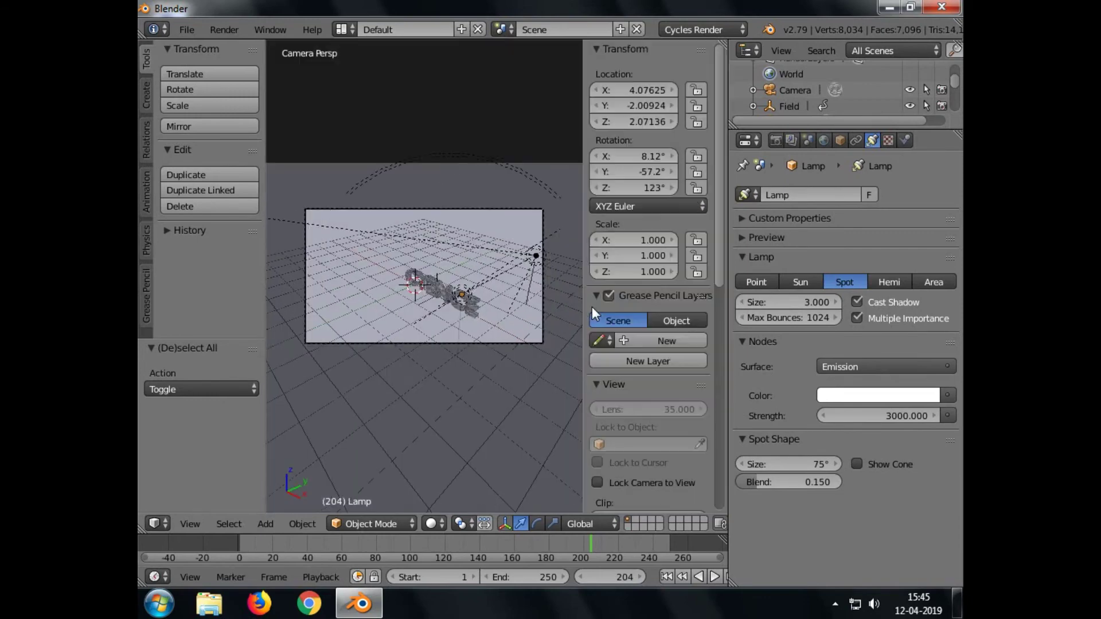
scroll(632, 299, down, 3)
scroll(633, 300, down, 5)
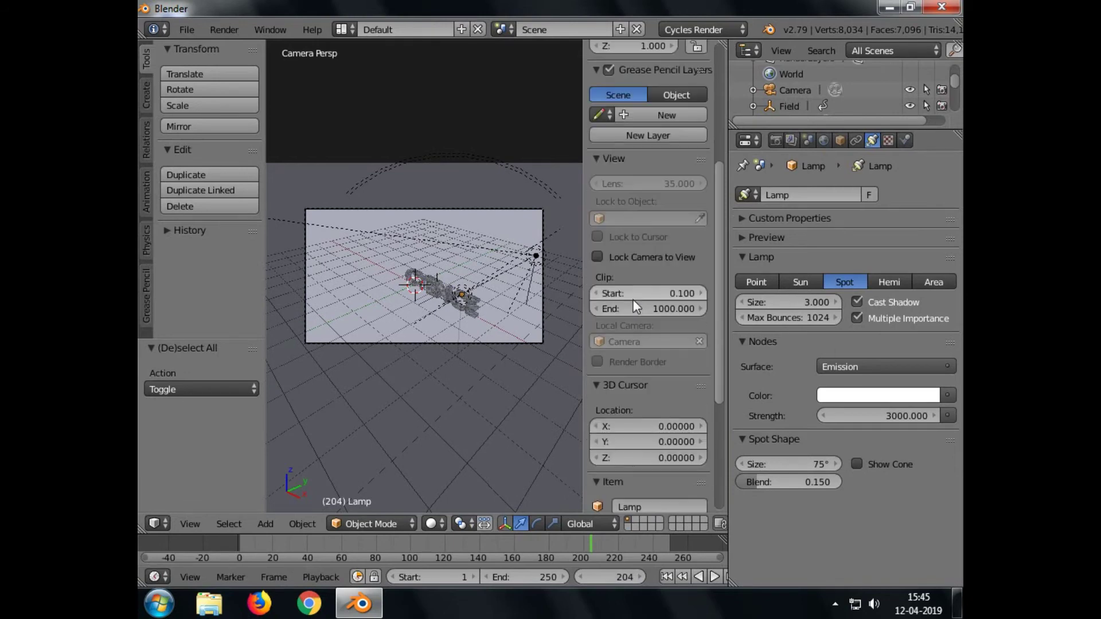
click(673, 259)
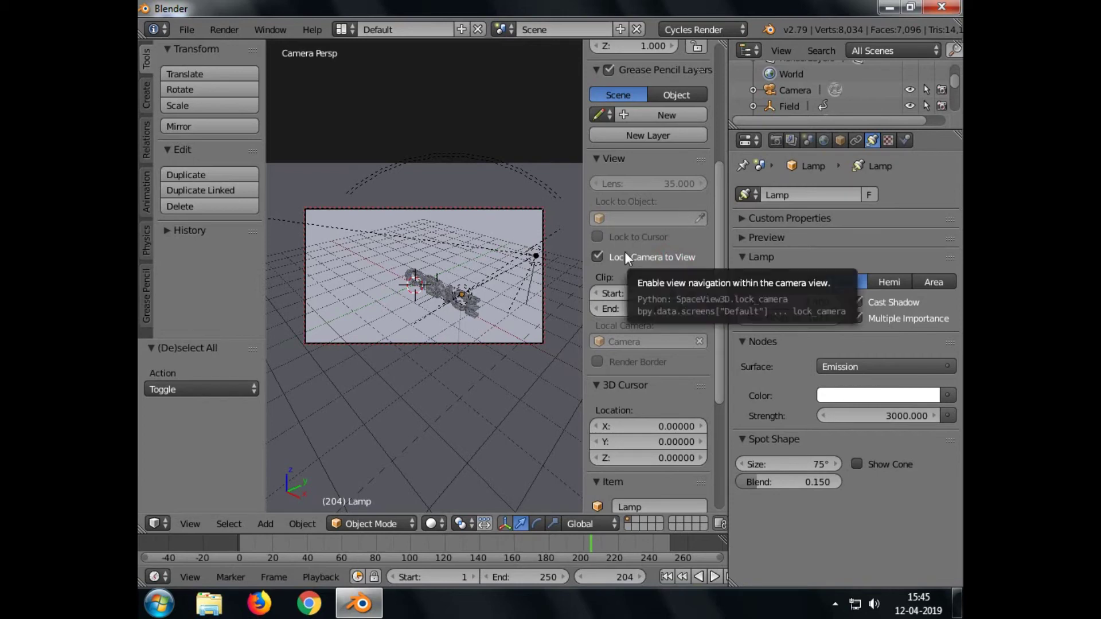
key(n)
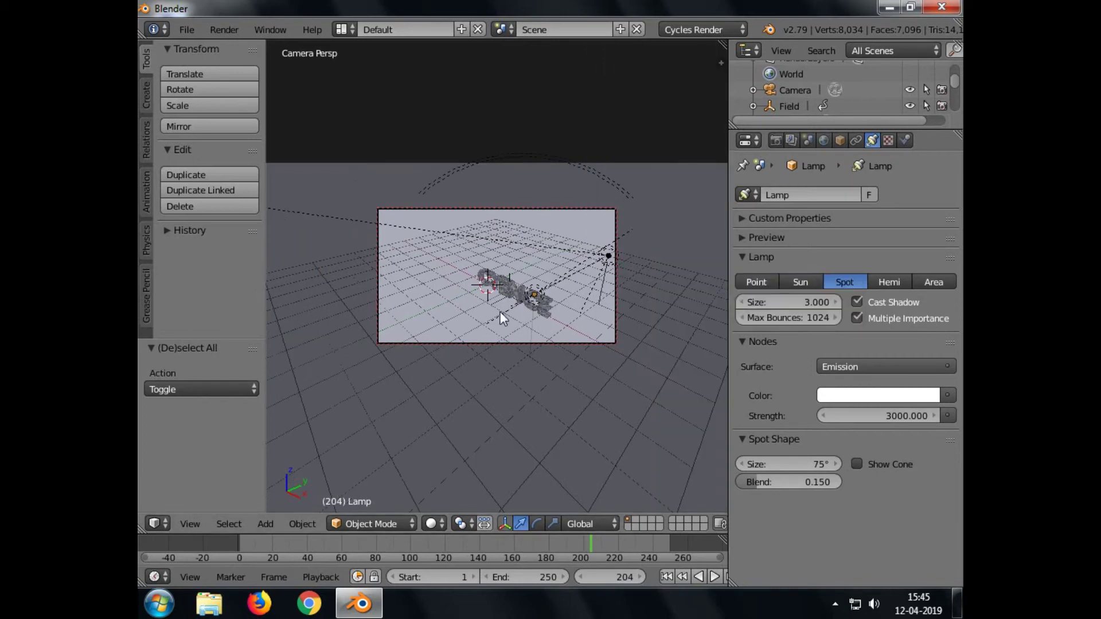
- Swing the locked camera around so that it faces the CYENCE text from the front
middle_drag(500, 312, 581, 310)
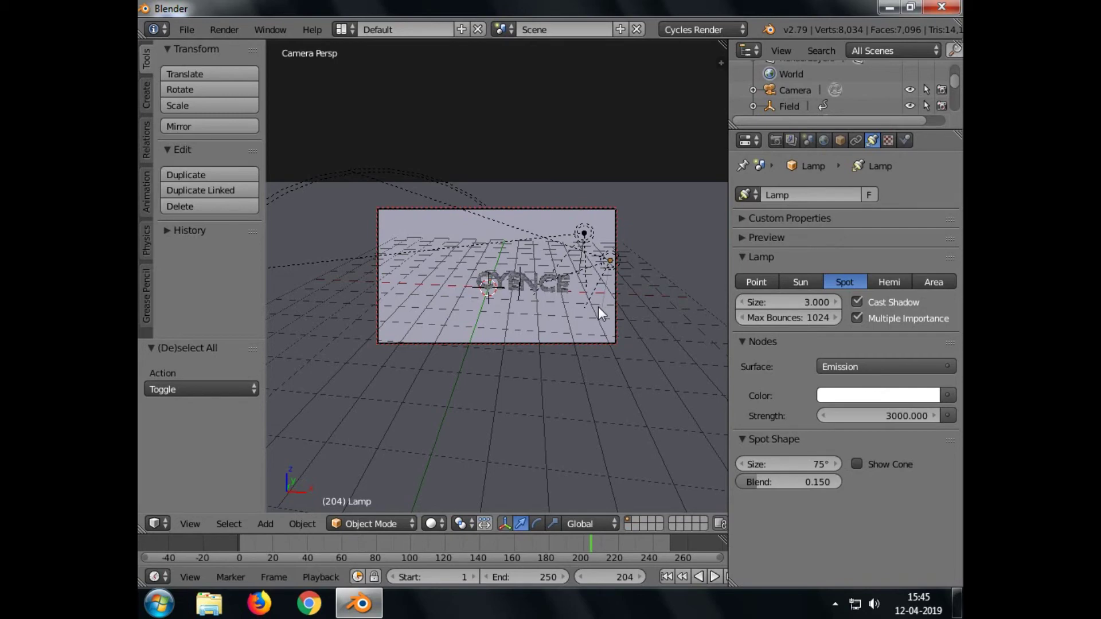
key(KP_0)
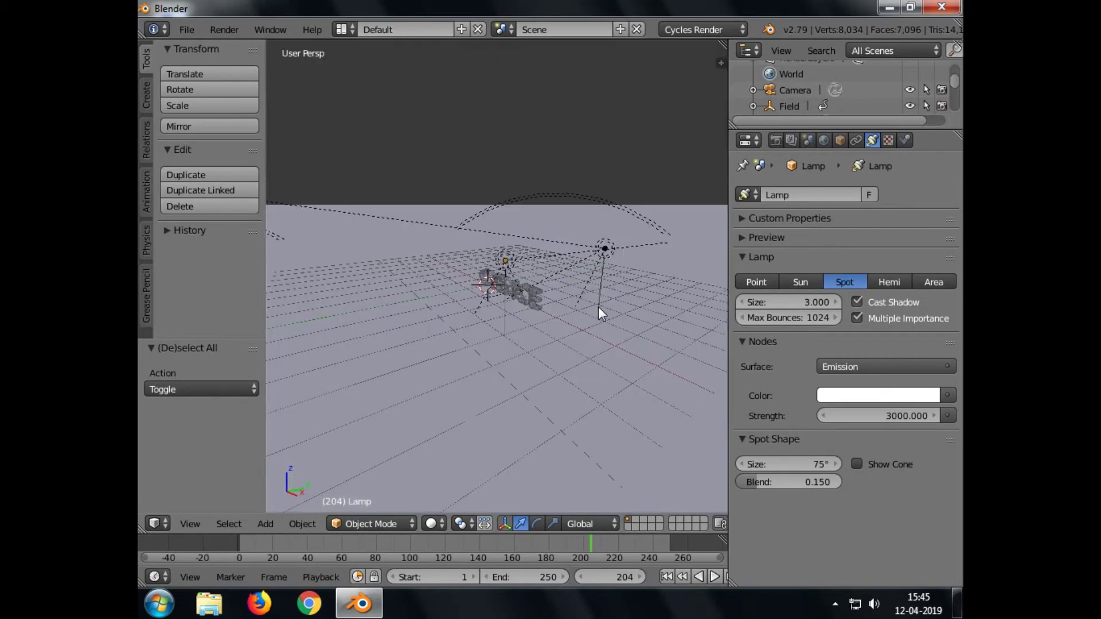
key(KP_1)
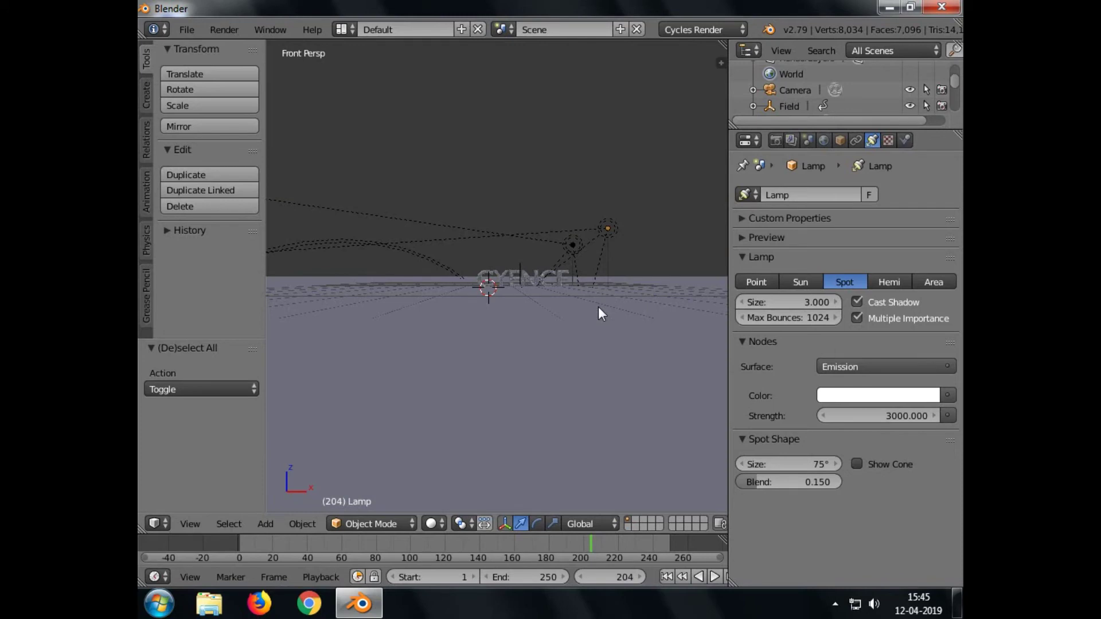
key(KP_7)
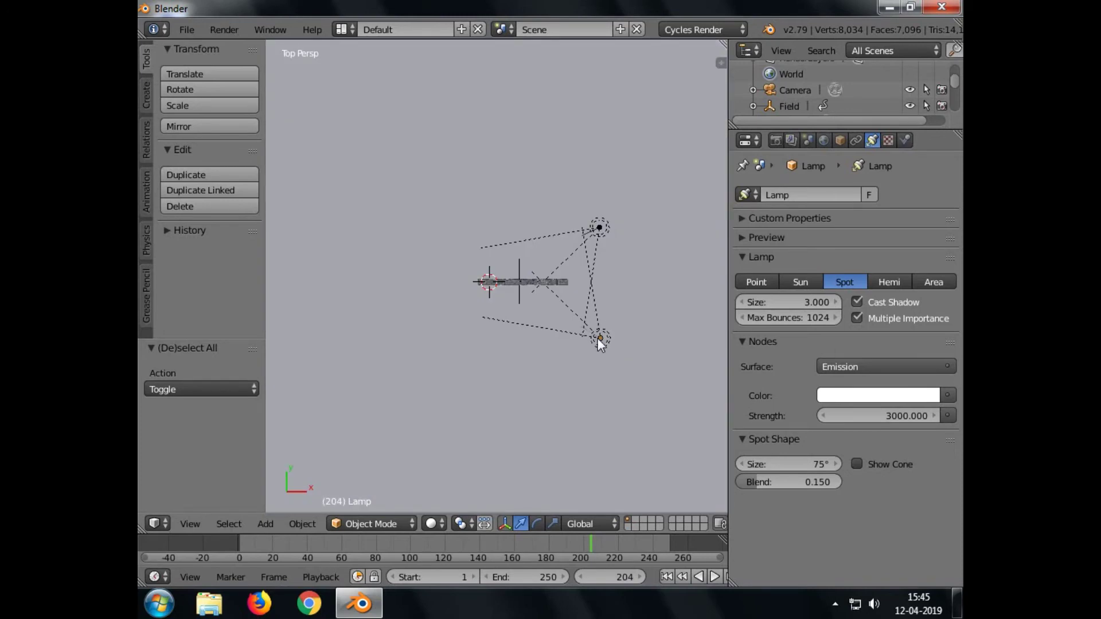
mouse_move(517, 290)
middle_down()
mouse_move(517, 310)
mouse_move(536, 204)
mouse_move(521, 297)
middle_up()
middle_drag(556, 337, 519, 284)
right_click(532, 283)
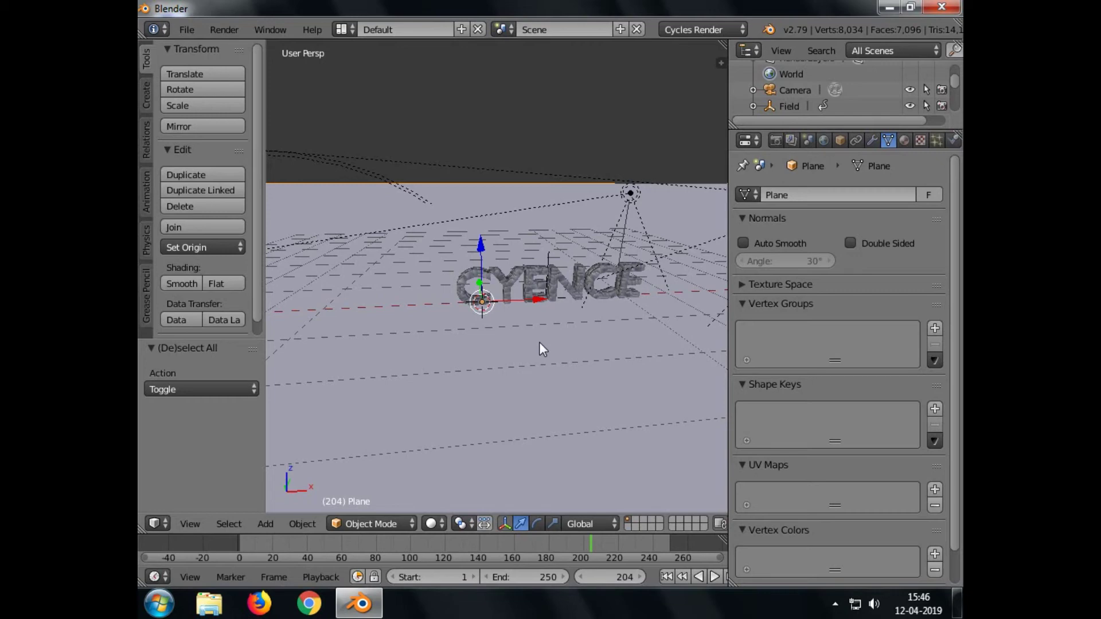
key(KP_0)
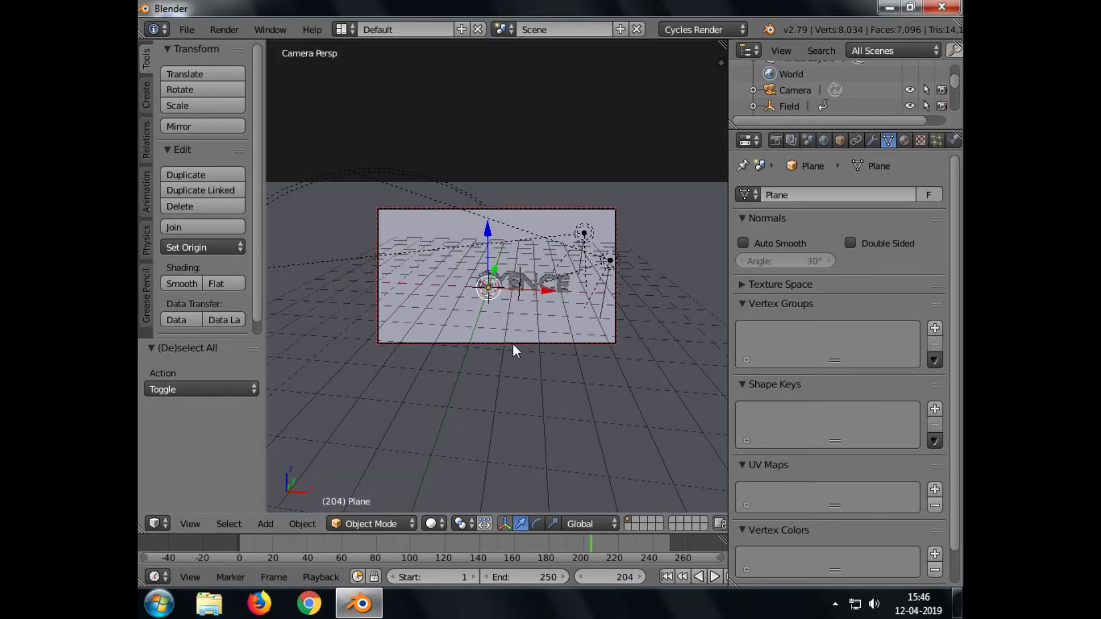
- Bring the camera closer and angle it slightly downward so that CYENCE nearly fills the width of the camera frame
middle_drag(515, 326, 569, 315)
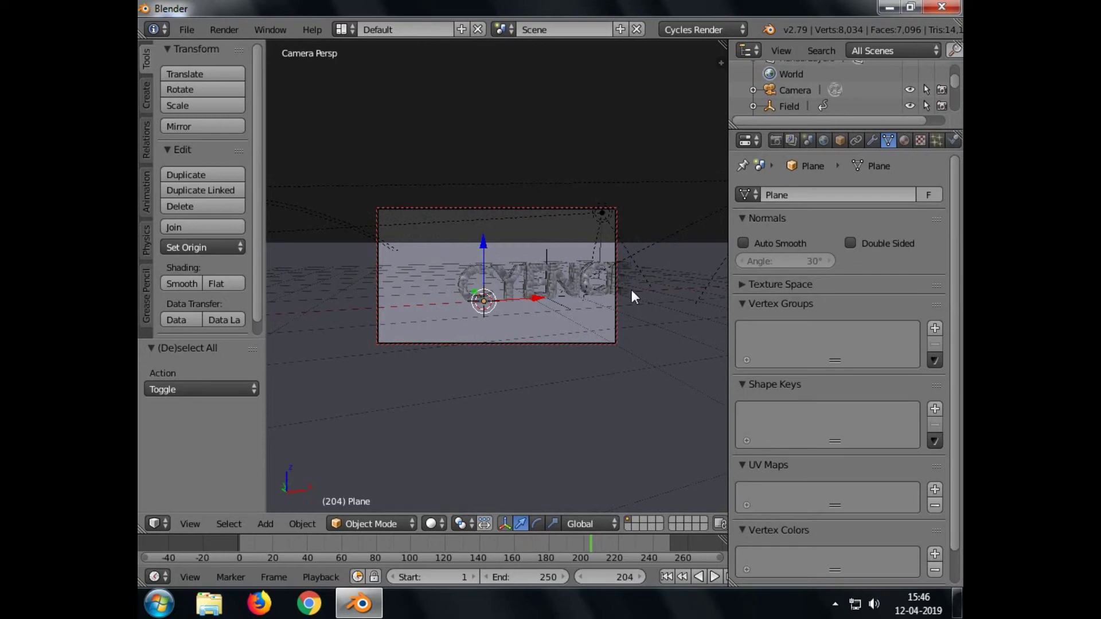
middle_drag(614, 304, 590, 312)
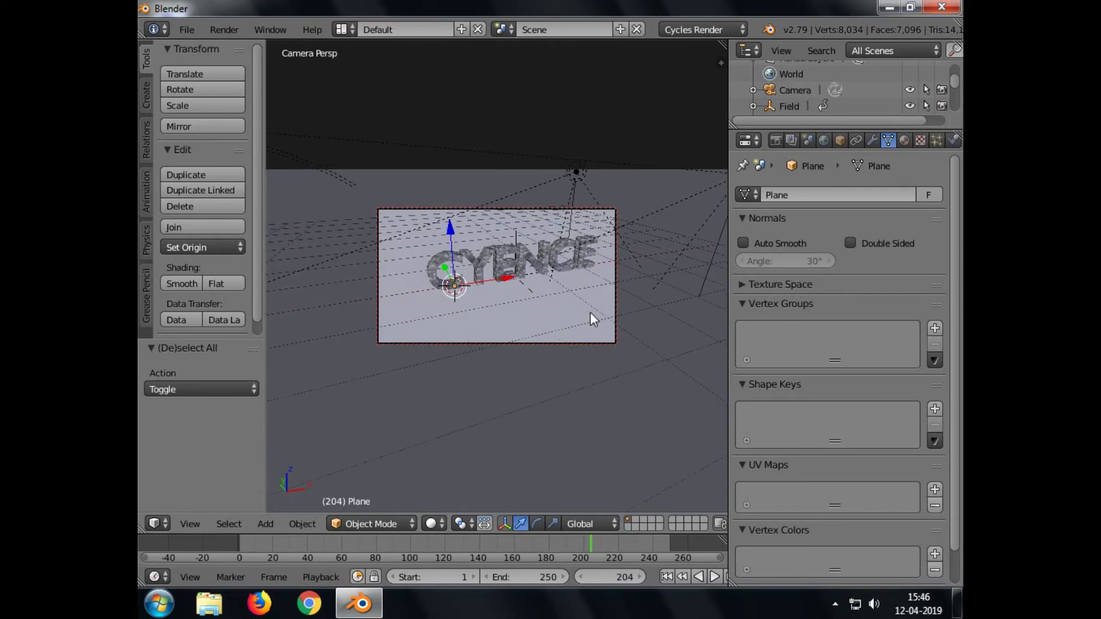
scroll(552, 306, up, 2)
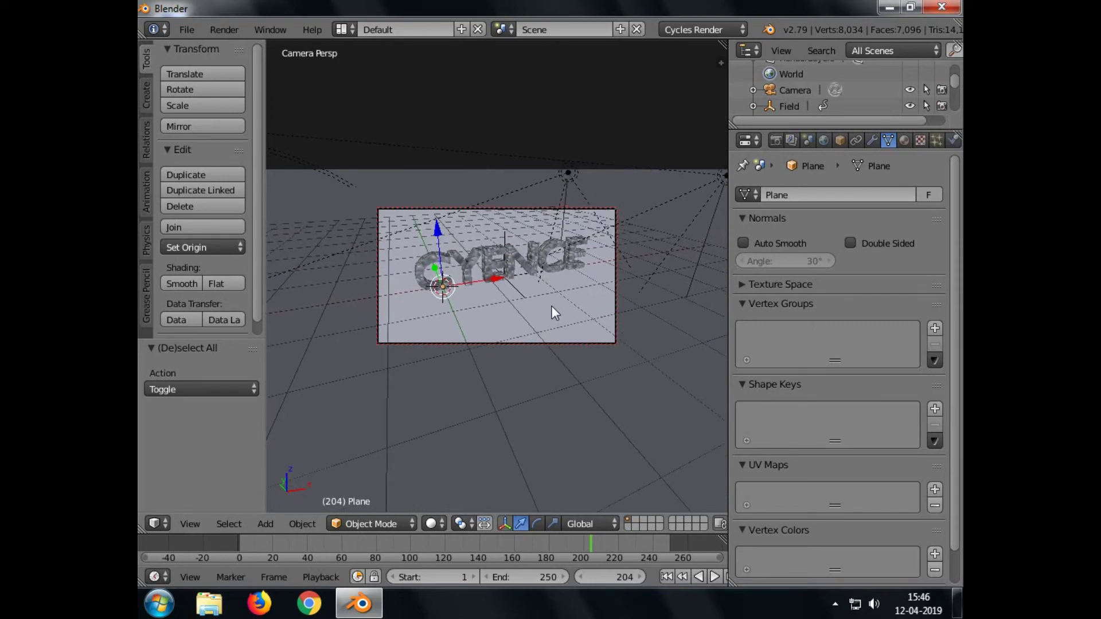
shift+middle_drag(552, 305, 551, 307)
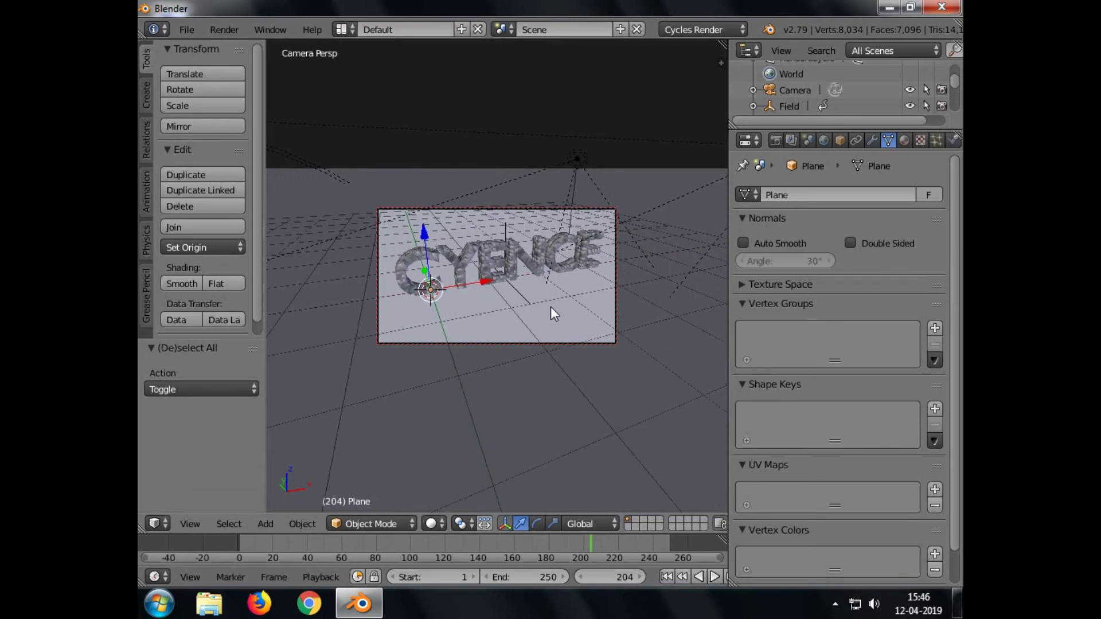
scroll(550, 306, down, 1)
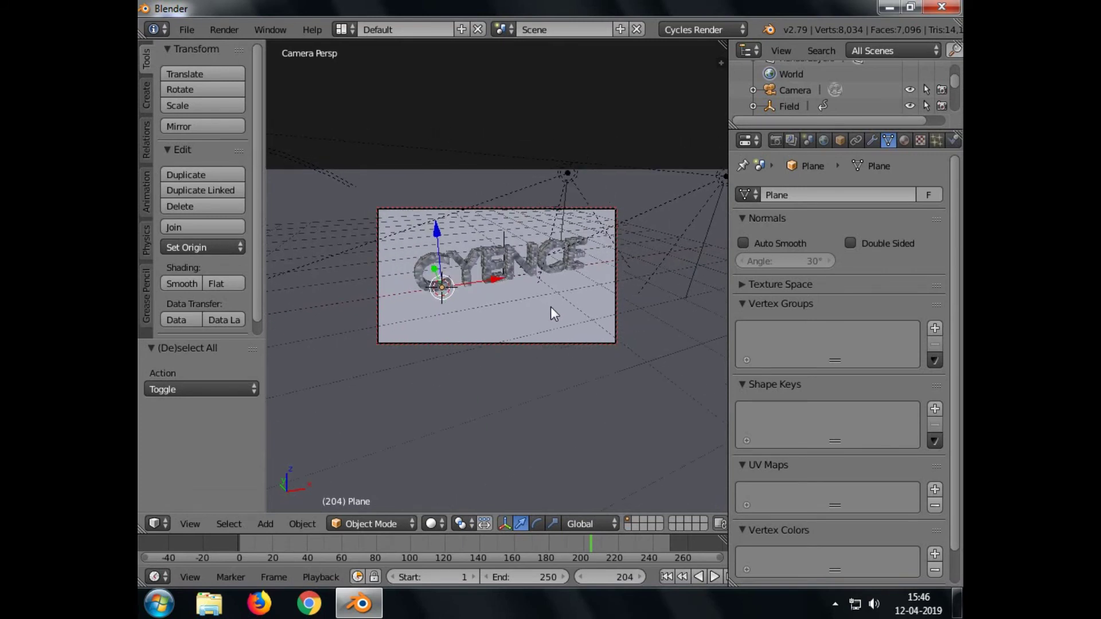
scroll(551, 306, up, 2)
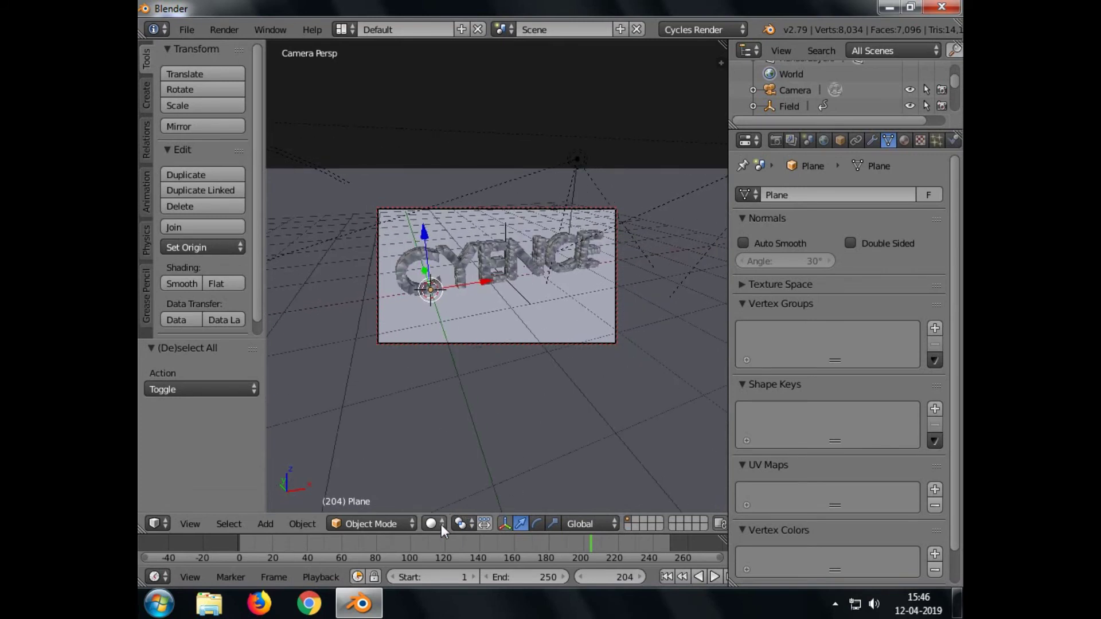
- Preview the lighting in the camera view with Rendered shading and return to Solid shading
click(442, 524)
click(452, 416)
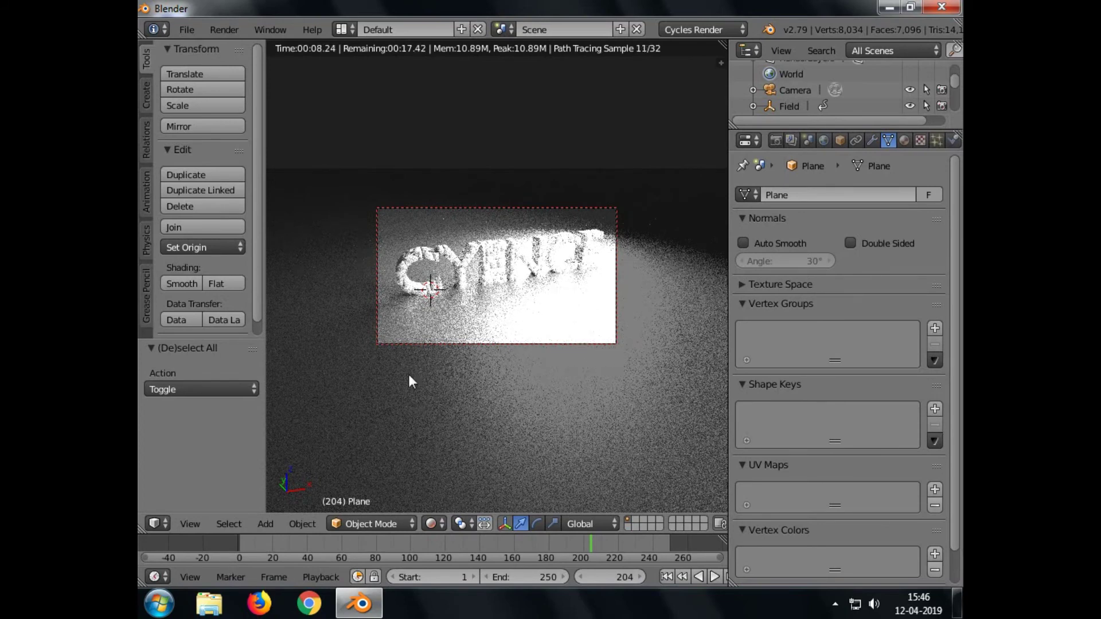
click(438, 525)
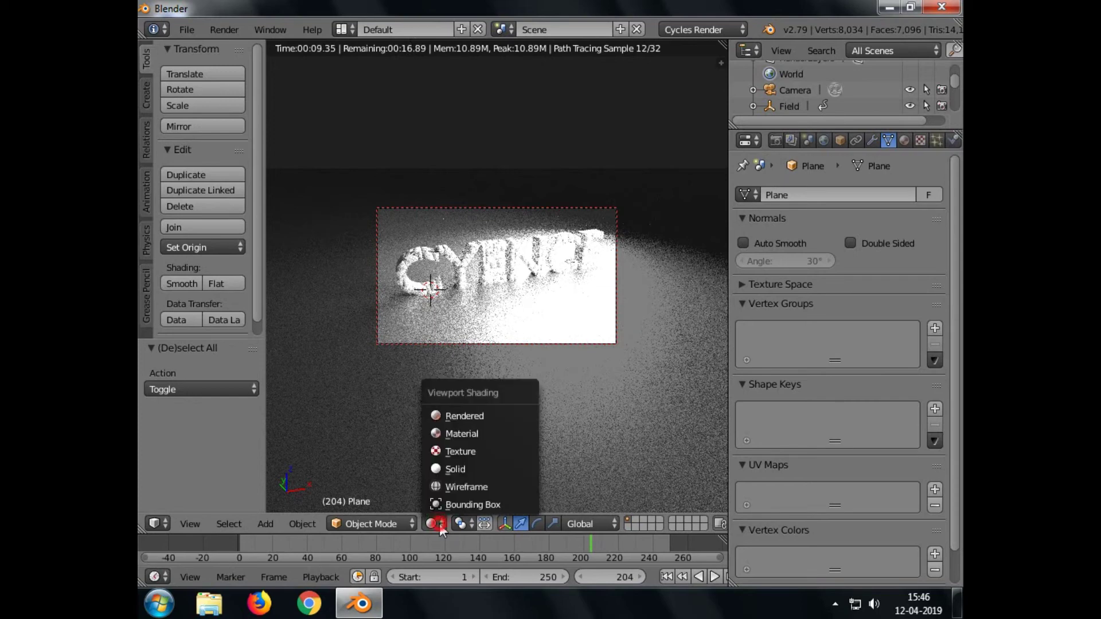
click(455, 469)
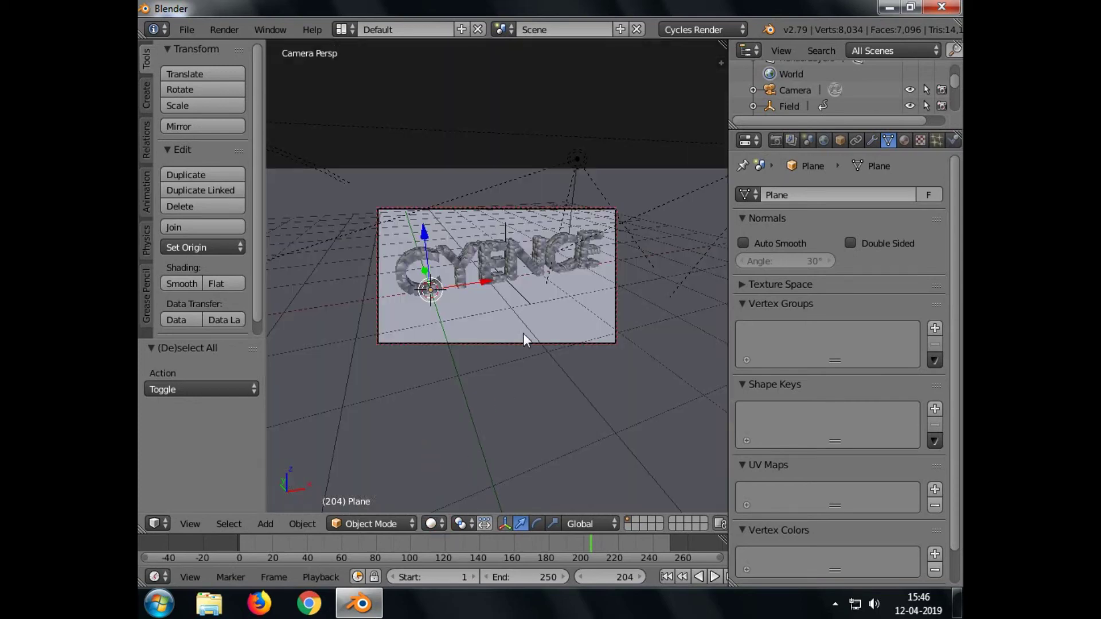
- In the top orthographic view, move the spot lamp behind the text about -2.73 along X to the text's middle
key(KP_0)
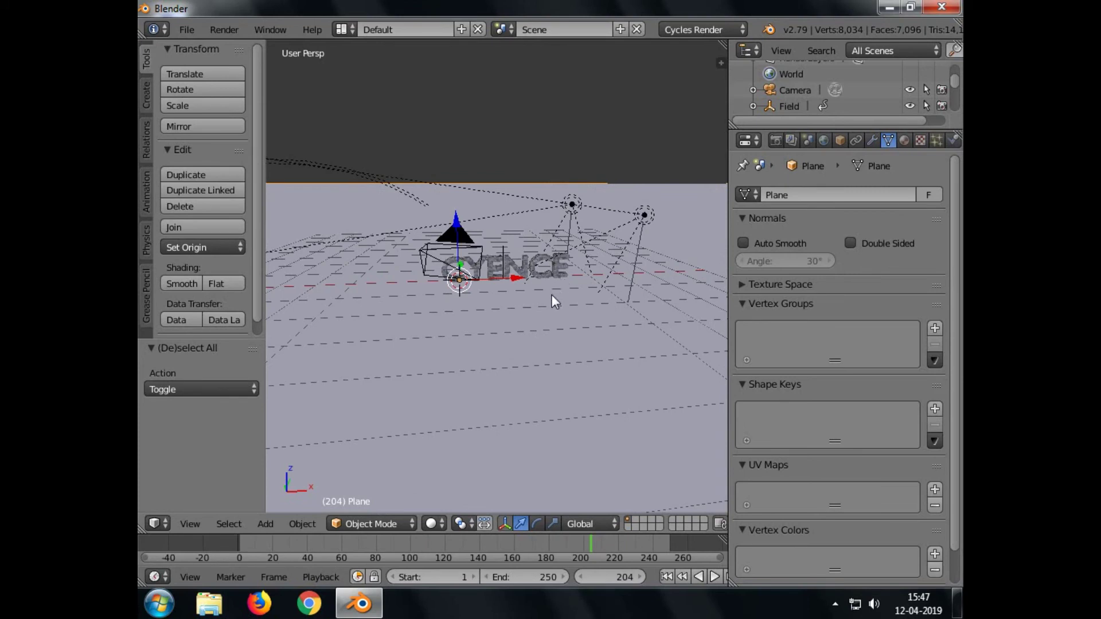
key(KP_7)
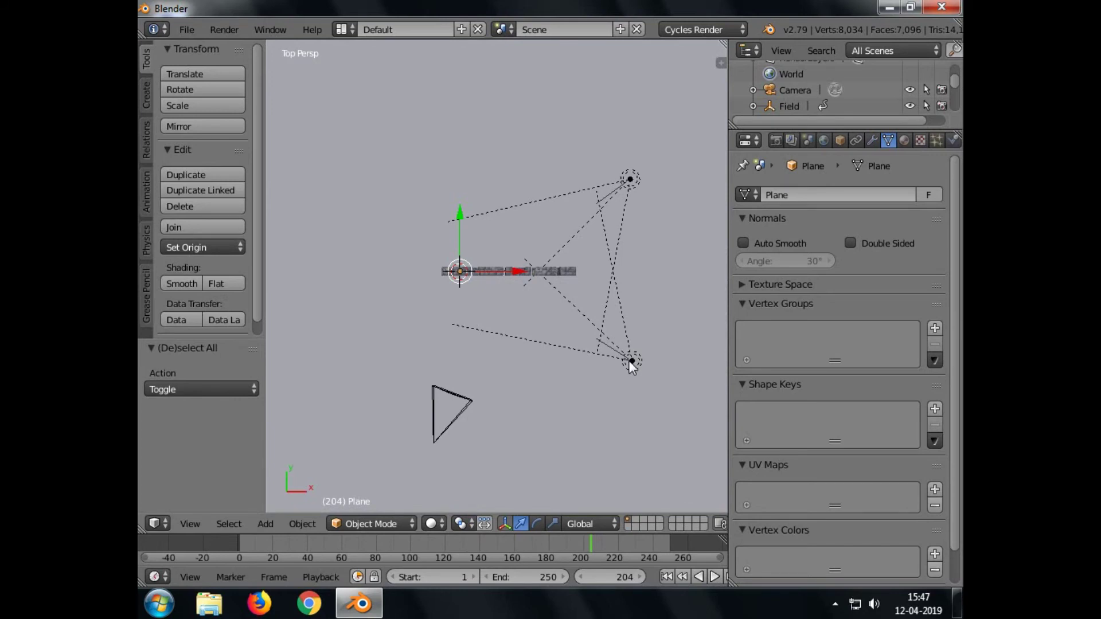
key(KP_5)
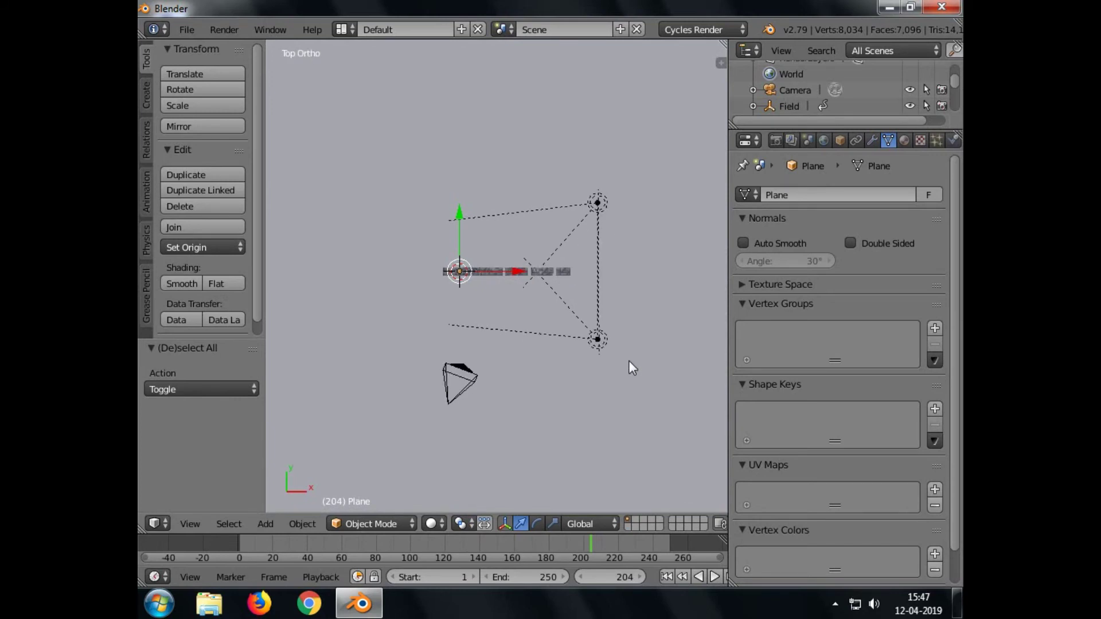
right_click(597, 338)
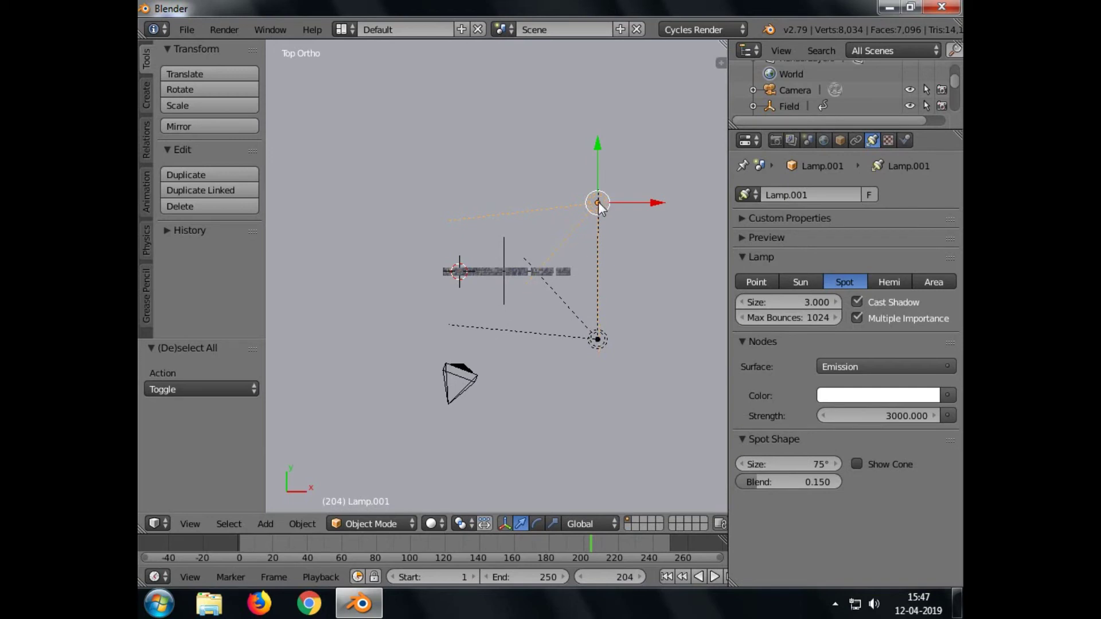
key(g)
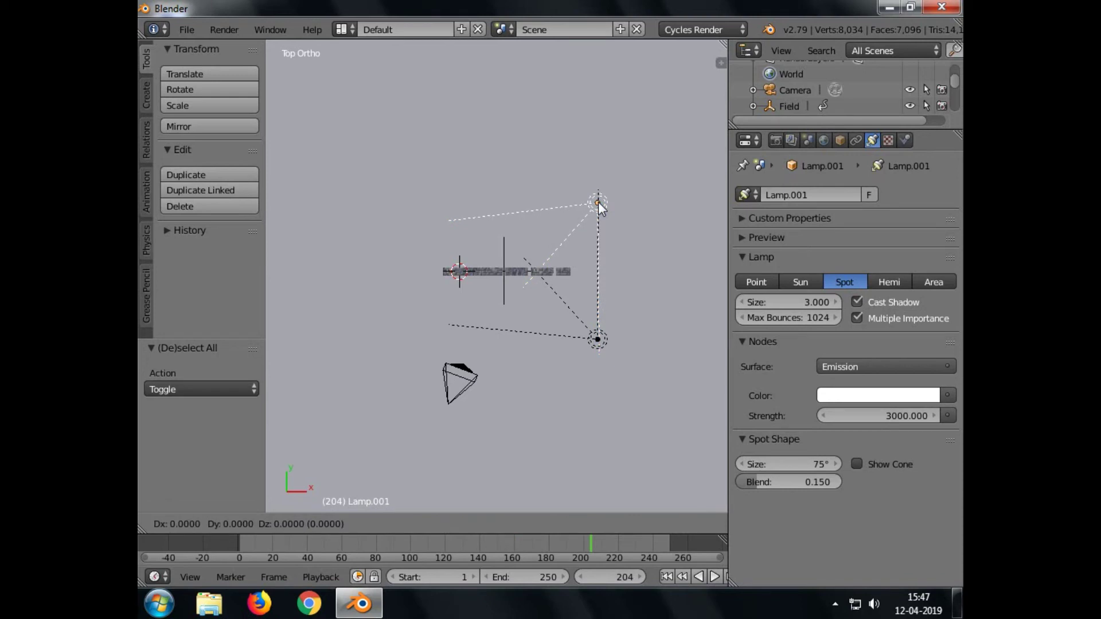
key(x)
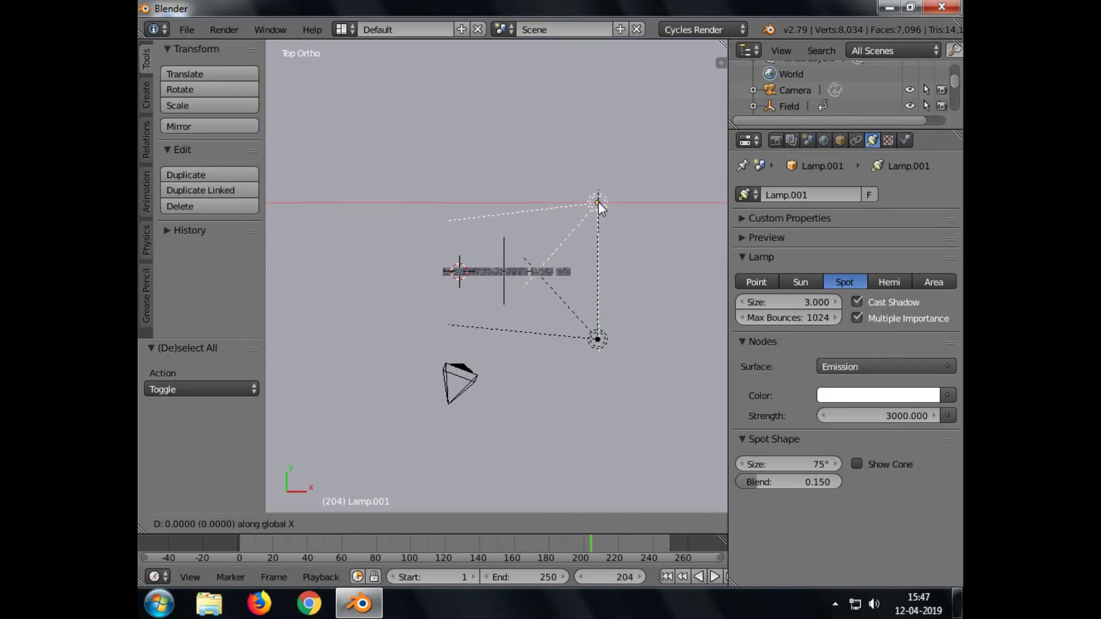
click(504, 201)
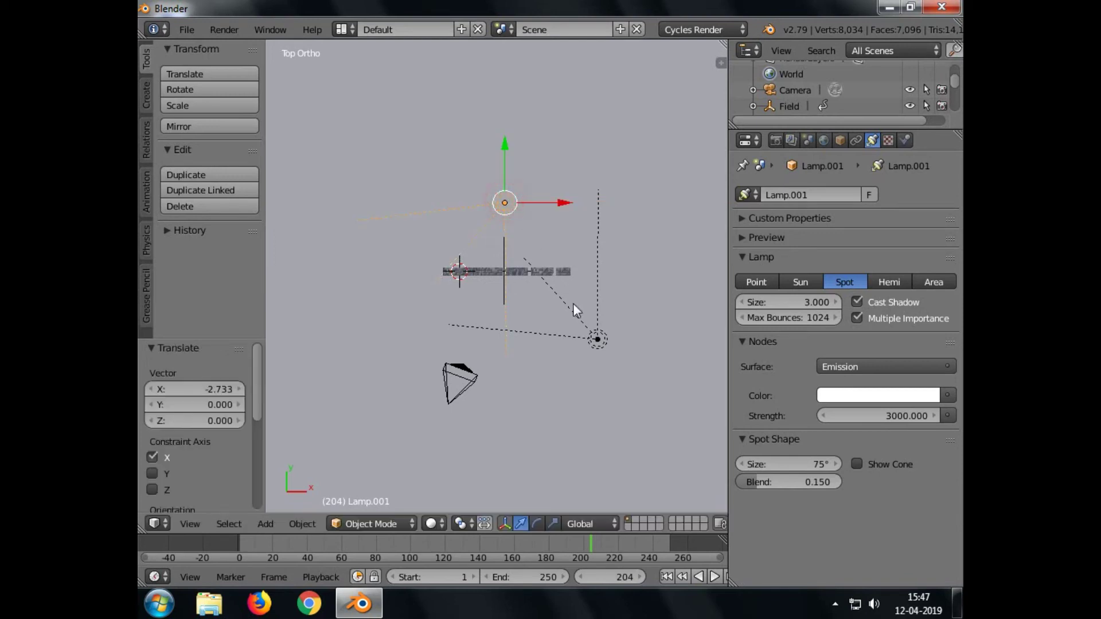
- Move the spot lamp in front of the text about -2.69 along X to line up with the rear lamp
right_click(596, 340)
right_click(597, 340)
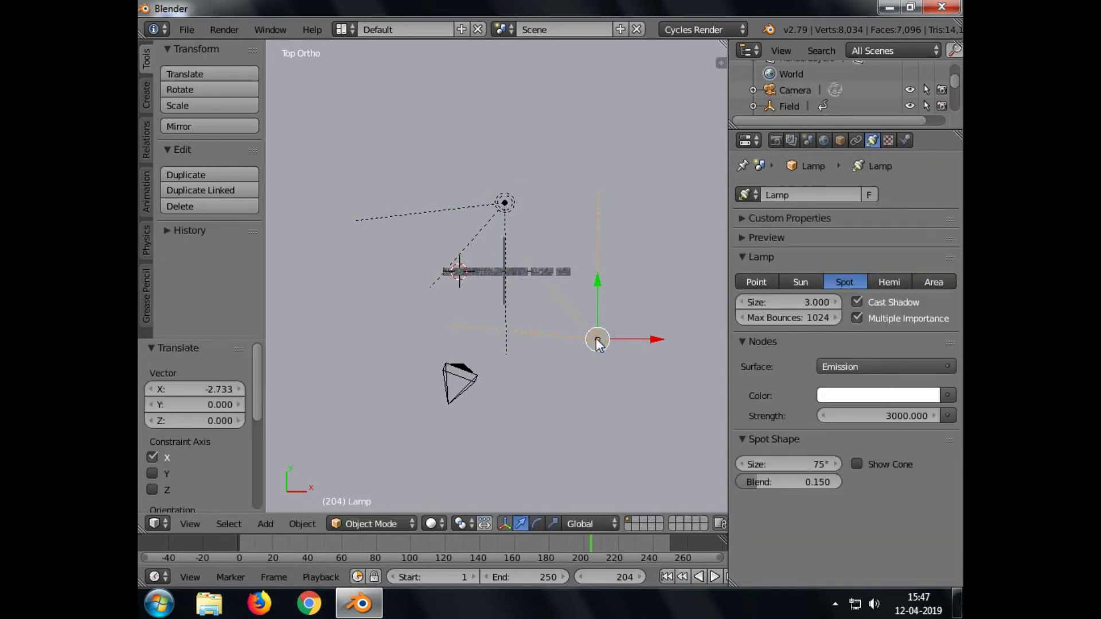
key(g)
key(x)
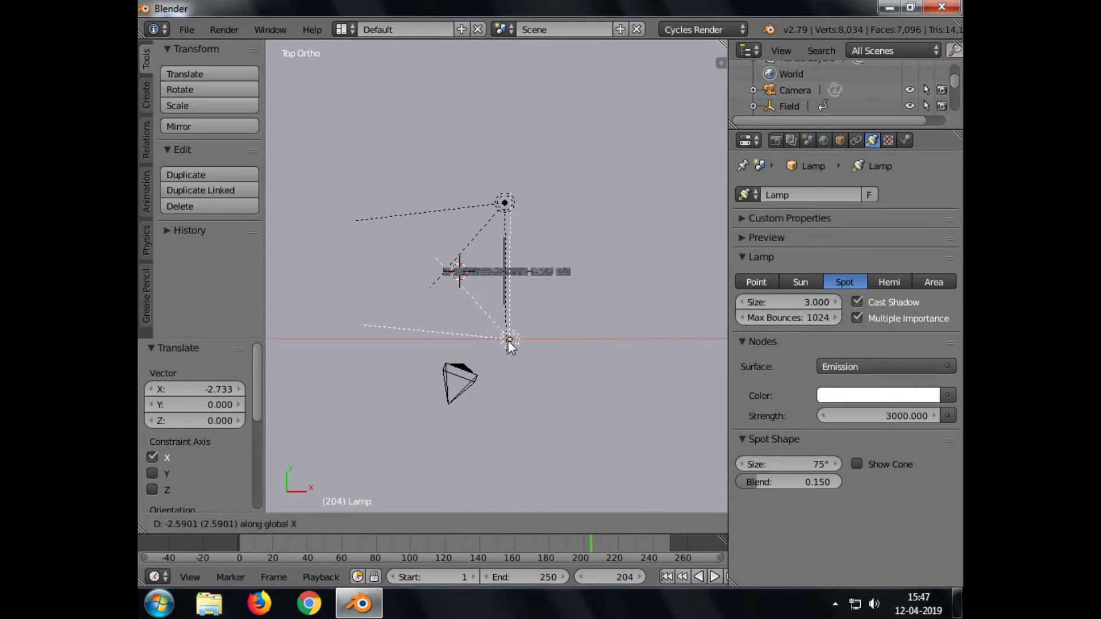
click(505, 339)
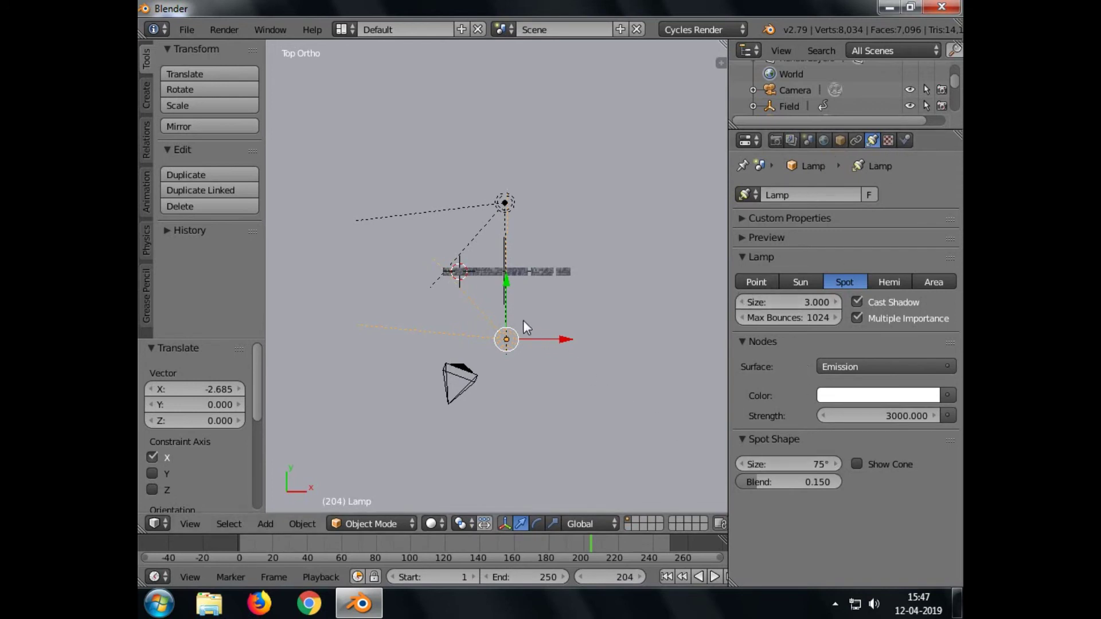
- Rotate the front spot lamp about 43° to point straight at the text and set its spot size to 90°
key(r)
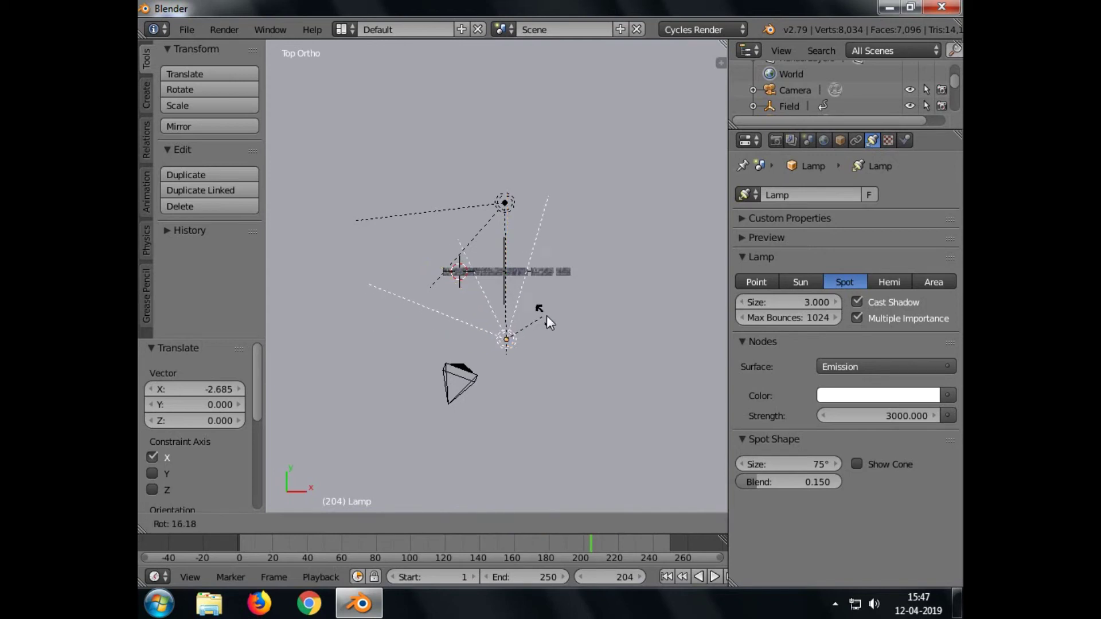
click(580, 331)
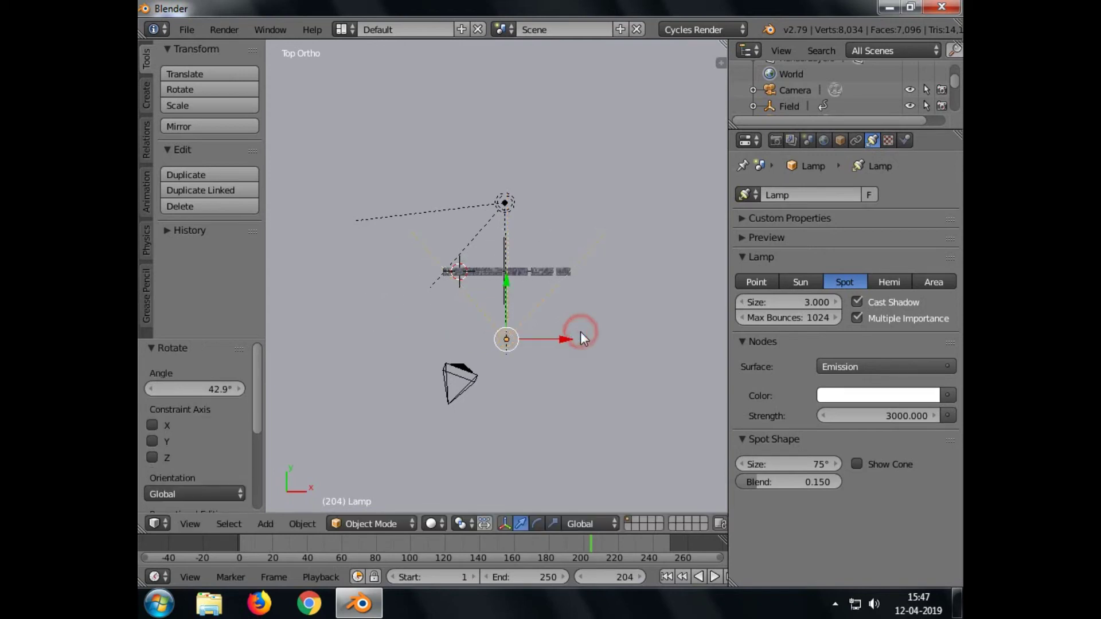
click(818, 464)
text(9)
key(Return)
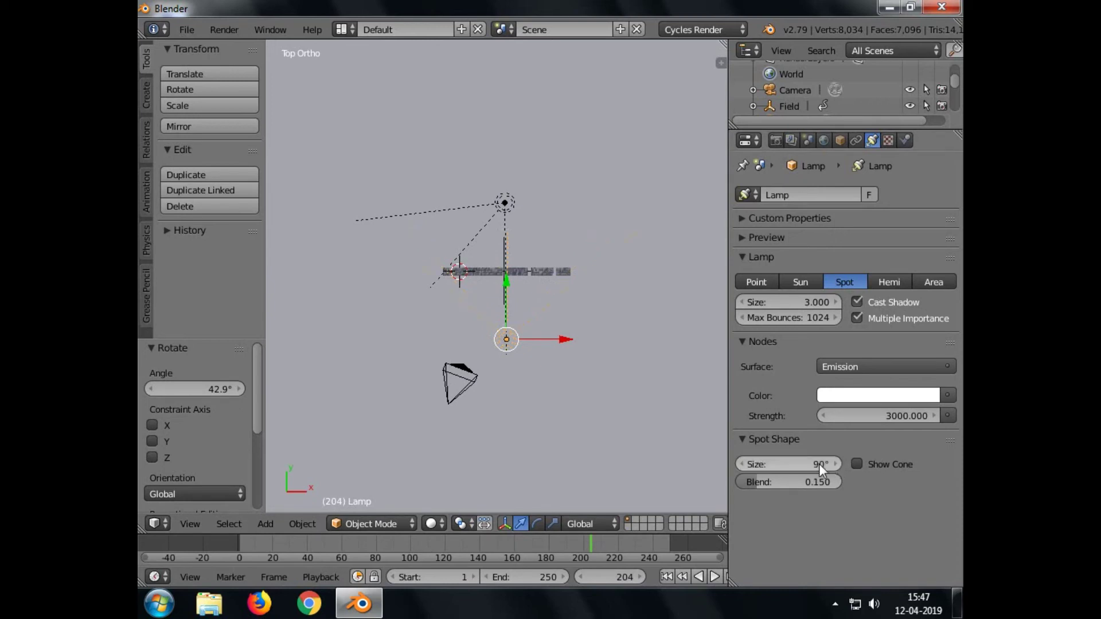
- Rotate the spot lamp behind the text about -43° to point straight at the text and set its spot size to 90°
right_click(511, 202)
right_click(507, 202)
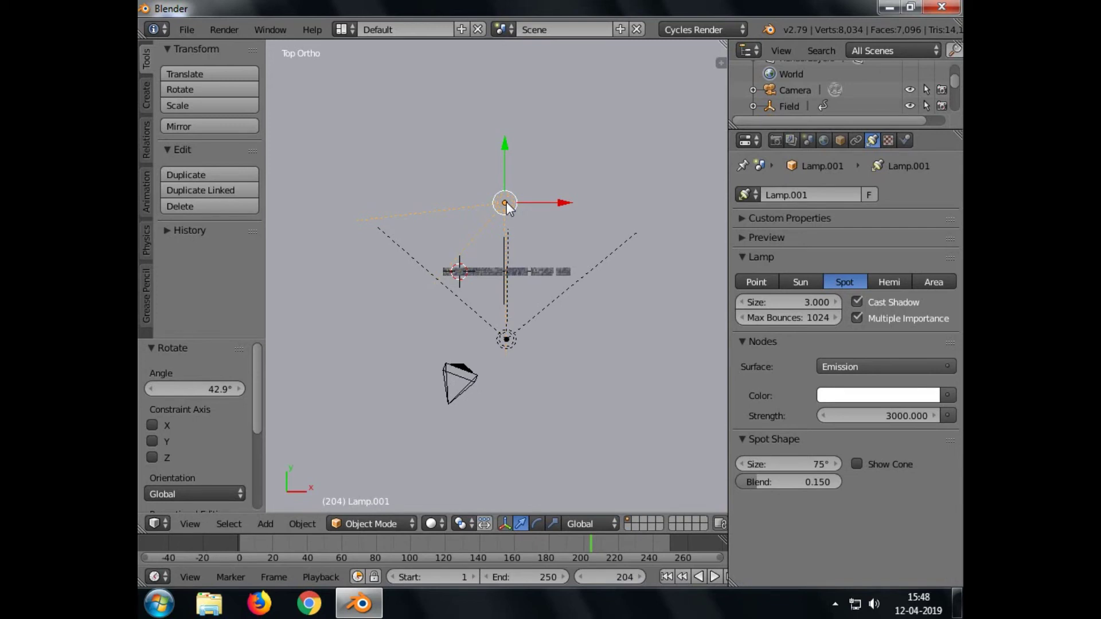
key(r)
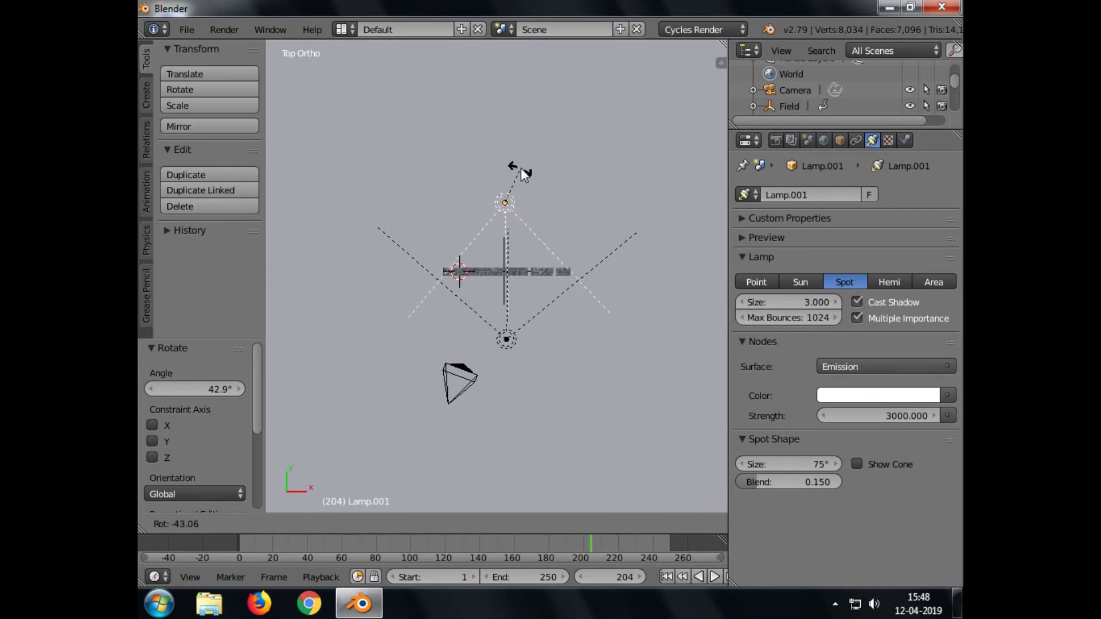
click(521, 168)
click(789, 464)
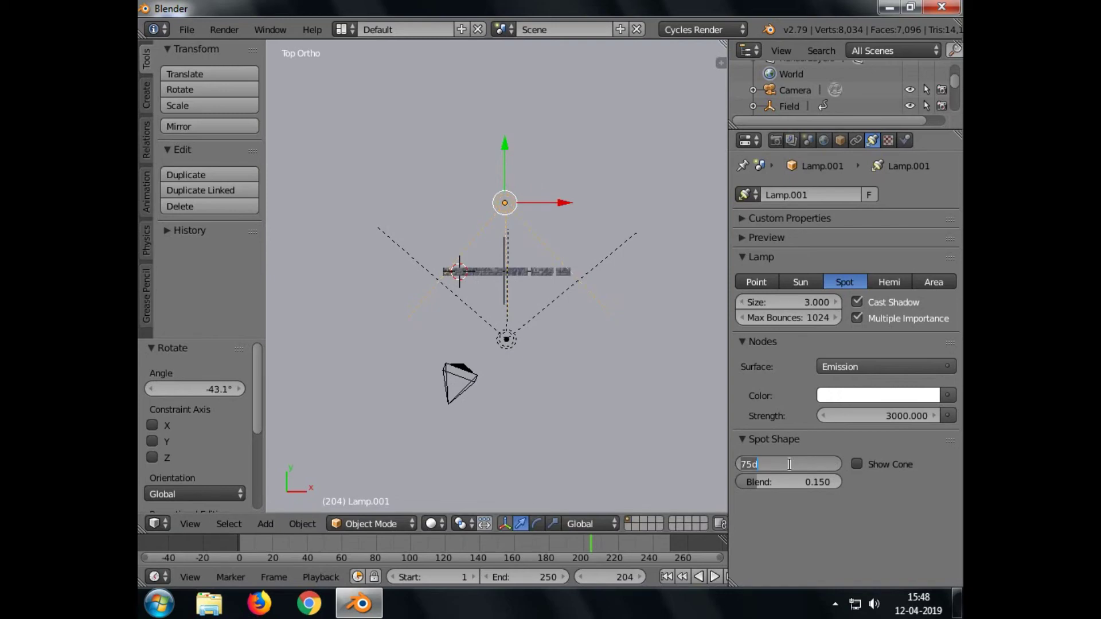
text(90)
key(Return)
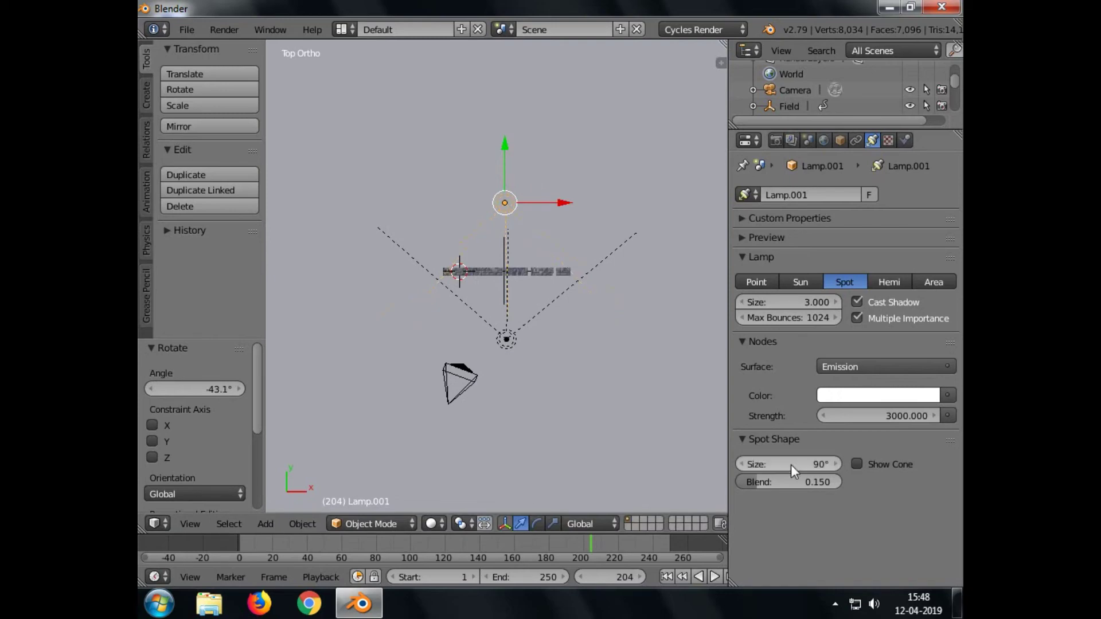
- Preview the adjusted lamps through the camera with Rendered viewport shading
middle_drag(555, 355, 567, 240)
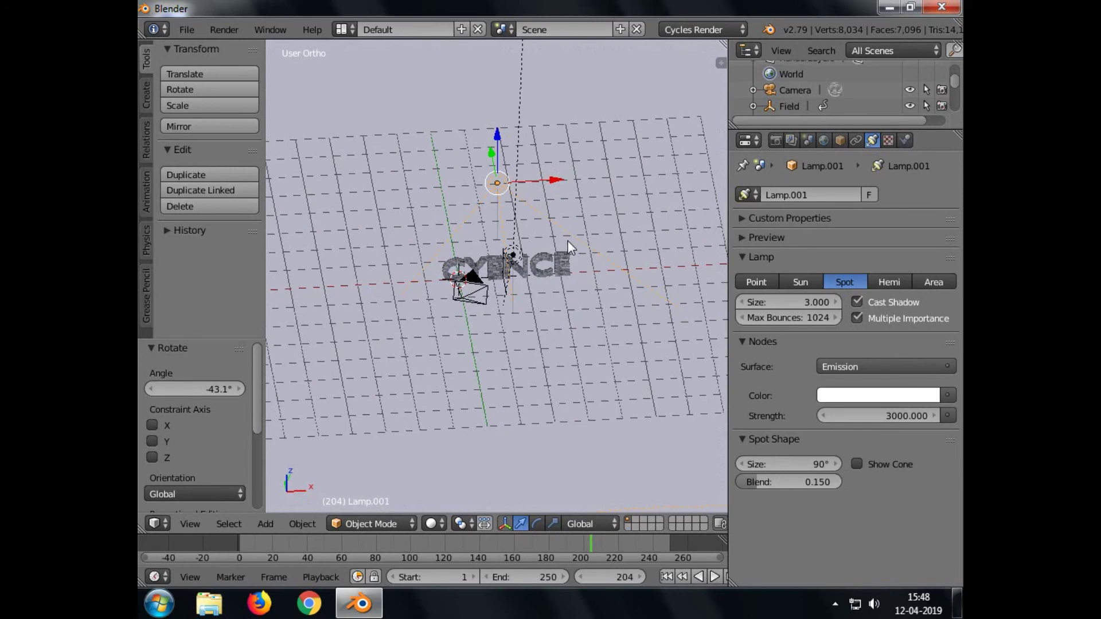
key(KP_0)
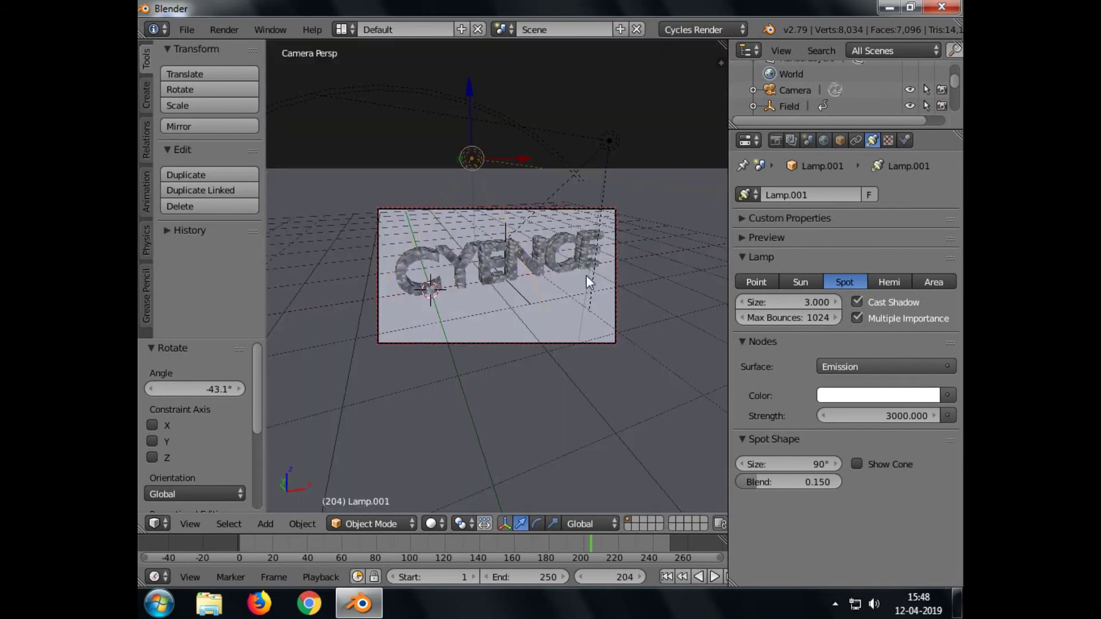
click(434, 523)
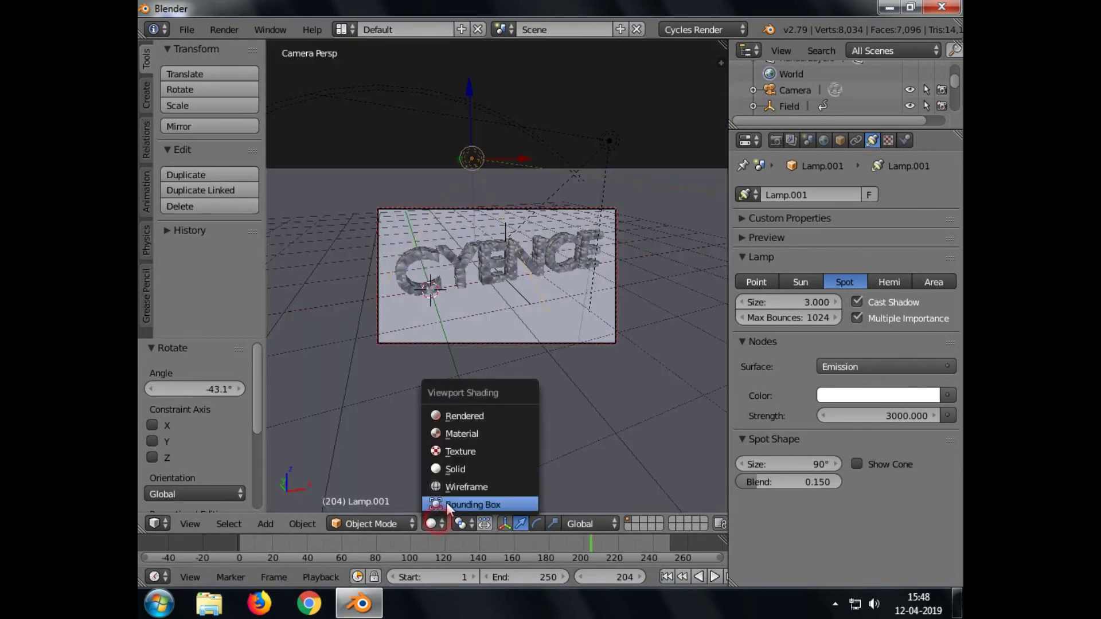
click(456, 419)
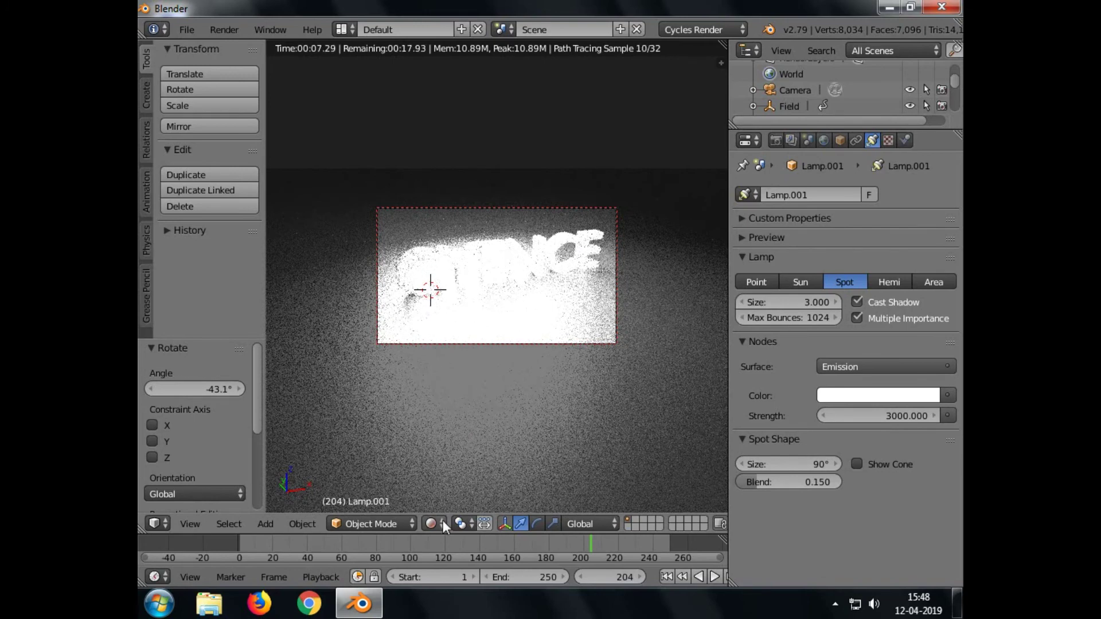
- Set the rear spot lamp's emission strength to 2000 and return the viewport to Solid shading
click(893, 416)
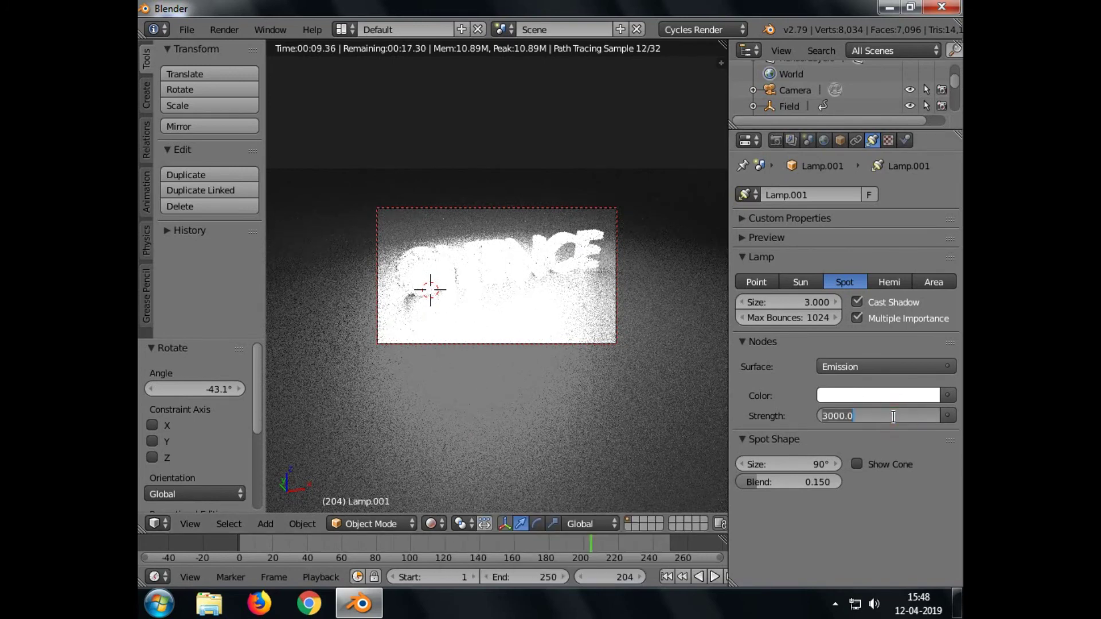
text(2000)
key(Return)
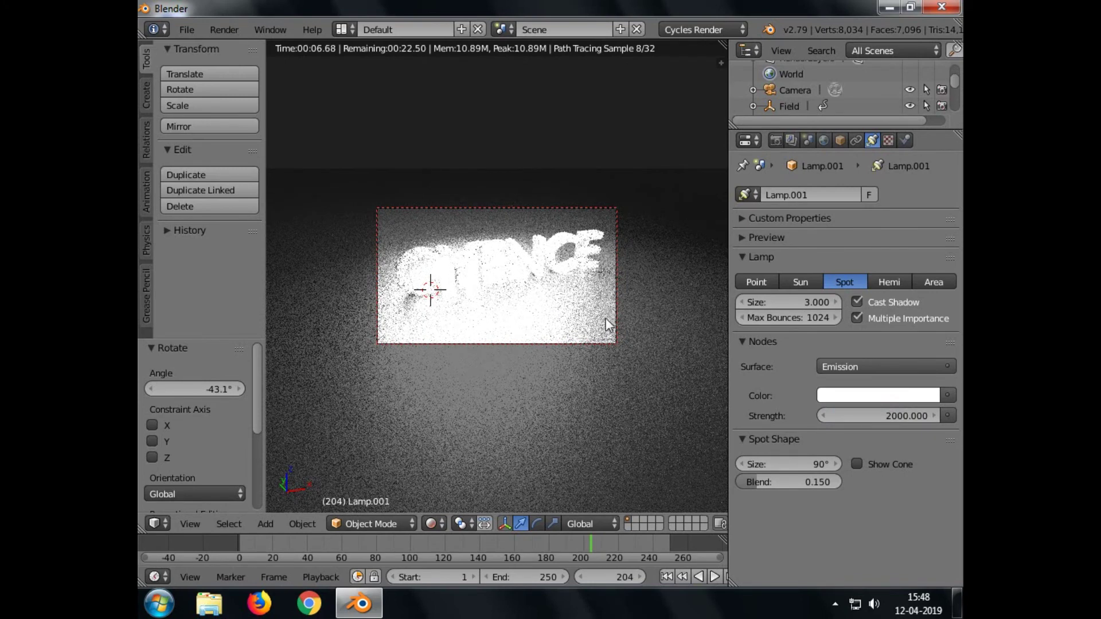
click(413, 526)
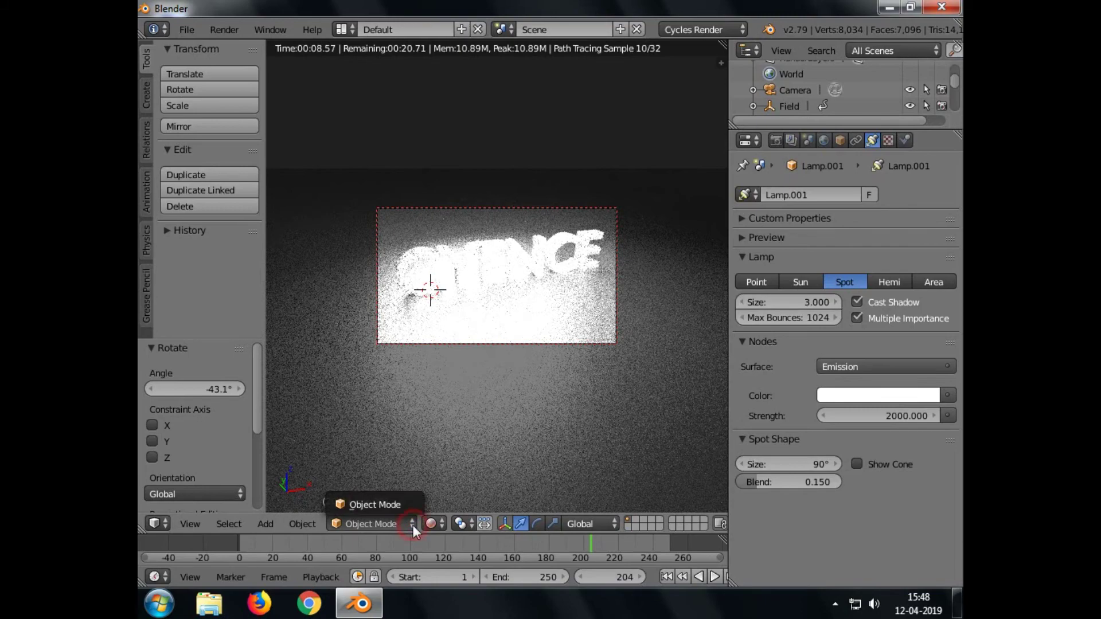
click(440, 523)
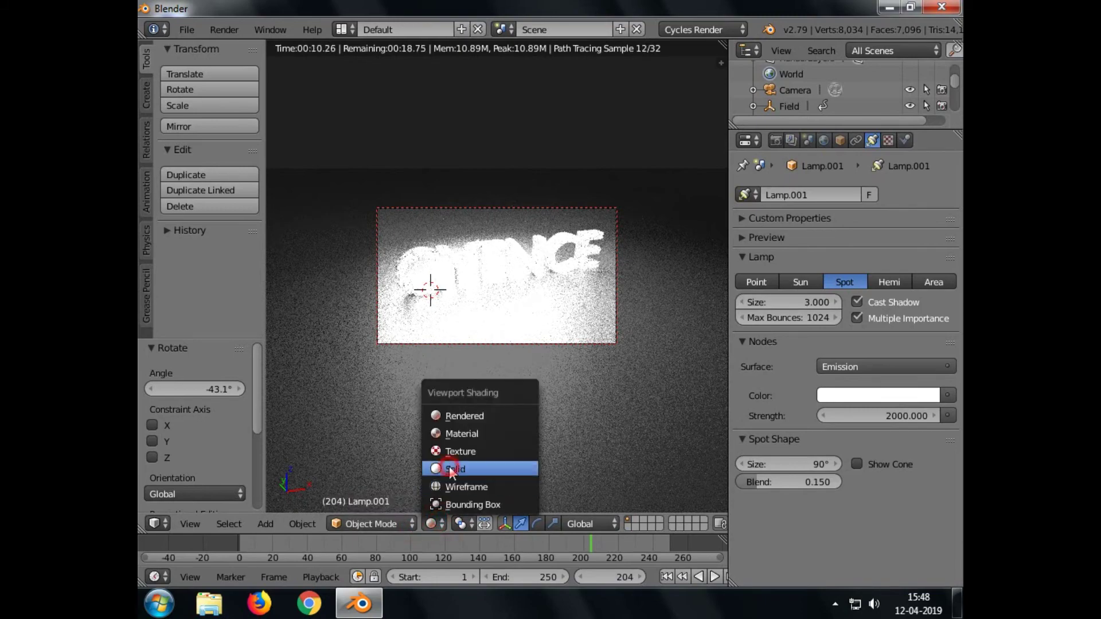
click(456, 465)
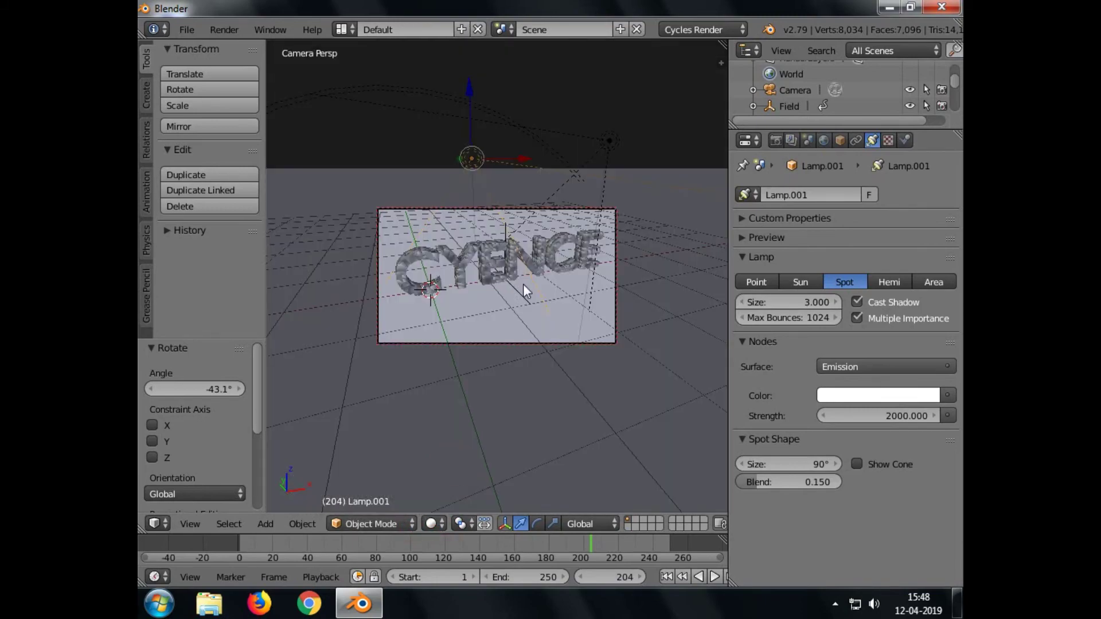
- Leave the camera view, select the CYENCE text and add a new material to it
key(KP_0)
middle_drag(589, 310, 526, 291)
key(a)
scroll(554, 301, up, 6)
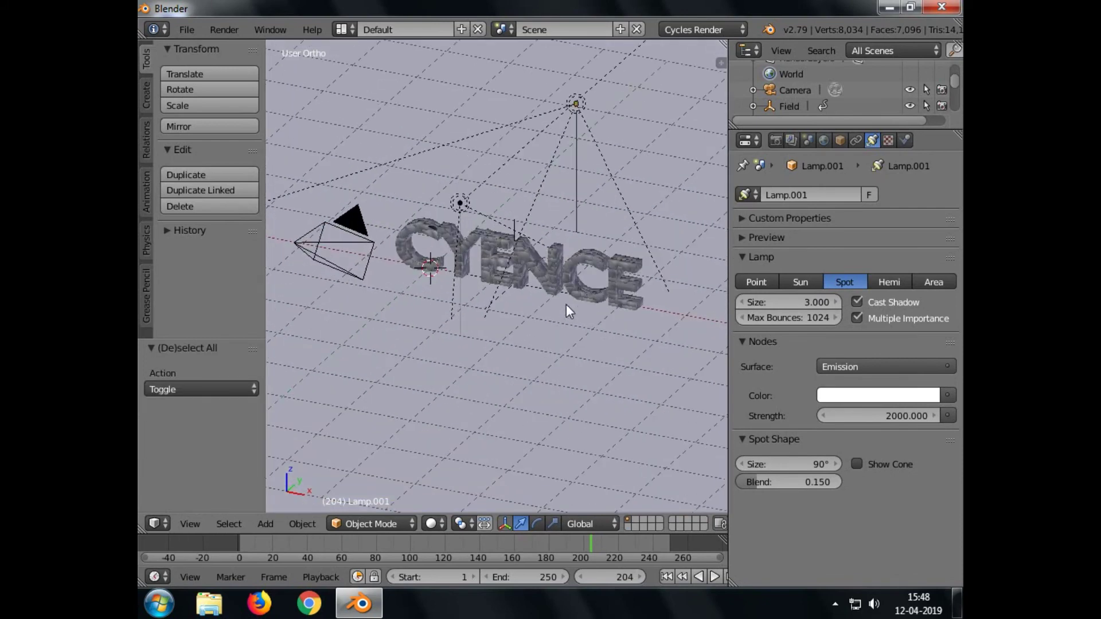
scroll(583, 318, down, 2)
right_click(570, 269)
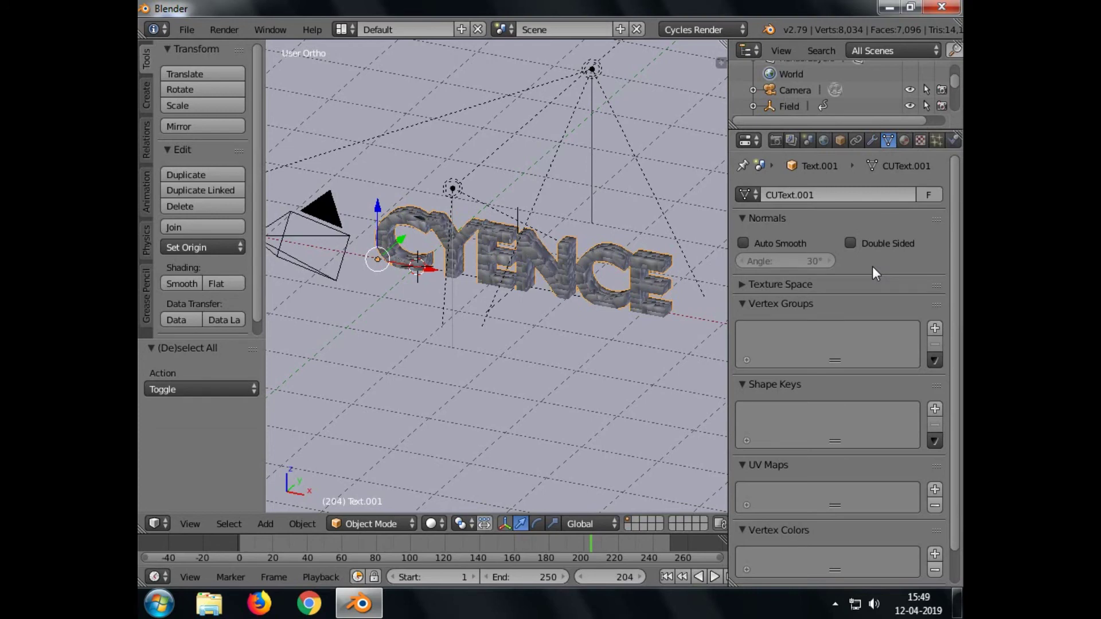
click(903, 141)
click(794, 250)
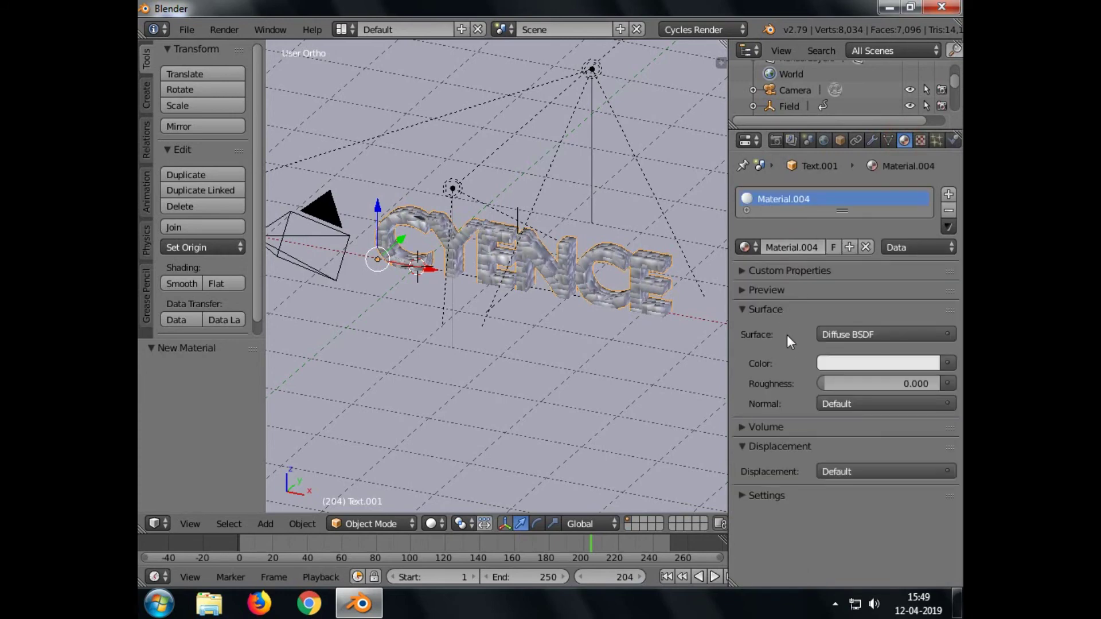
click(836, 331)
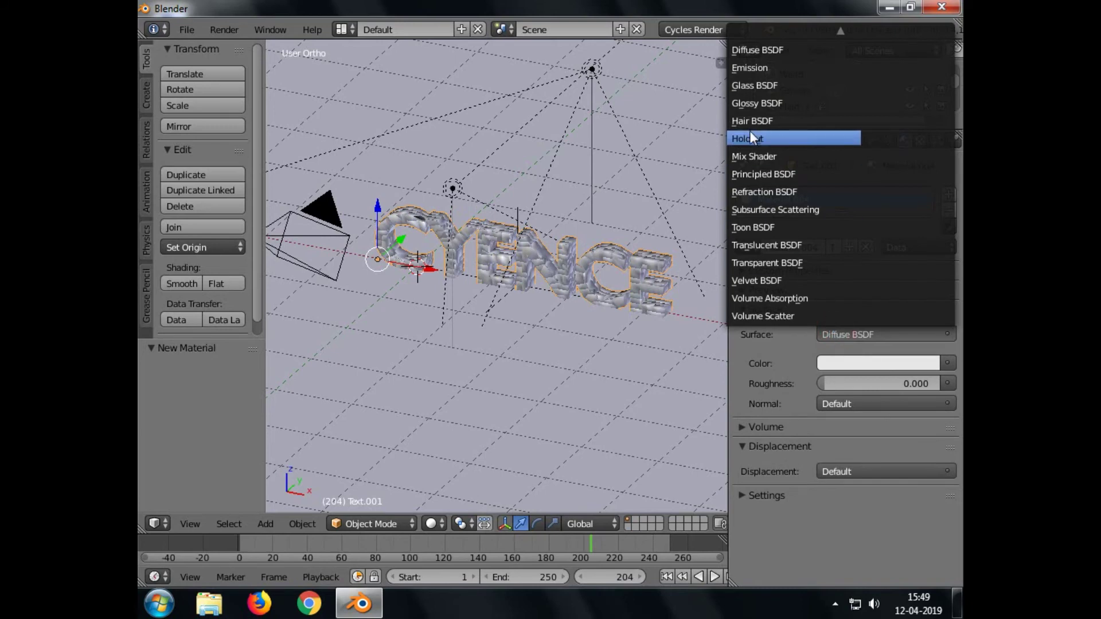
click(782, 342)
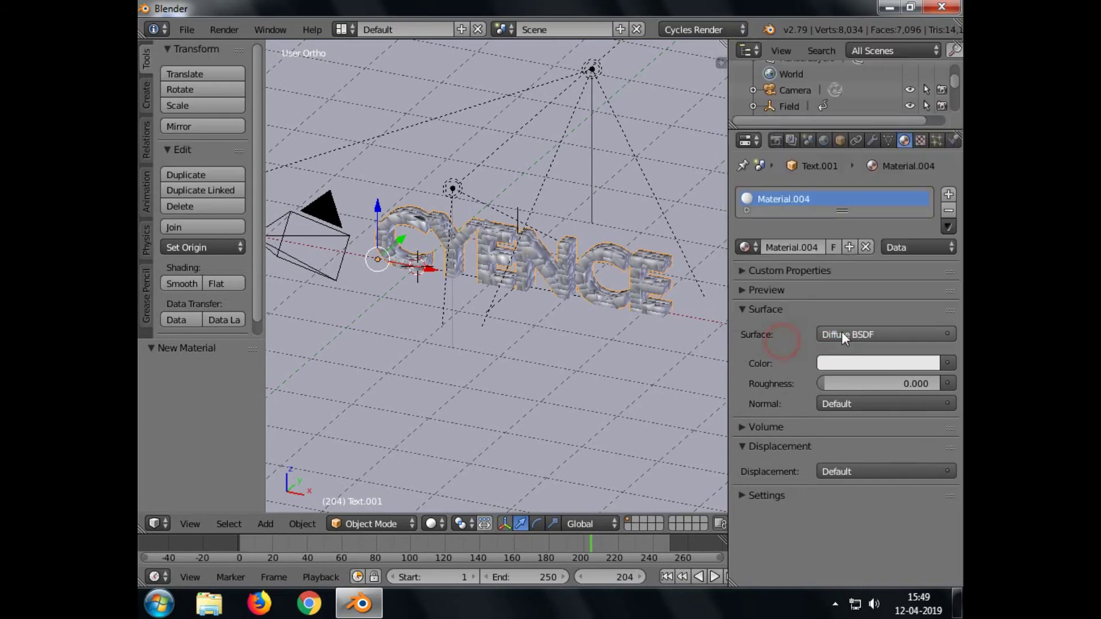
- Set the diffuse color of the CYENCE text's material to hex AB0000
click(947, 363)
click(892, 364)
click(888, 363)
click(859, 290)
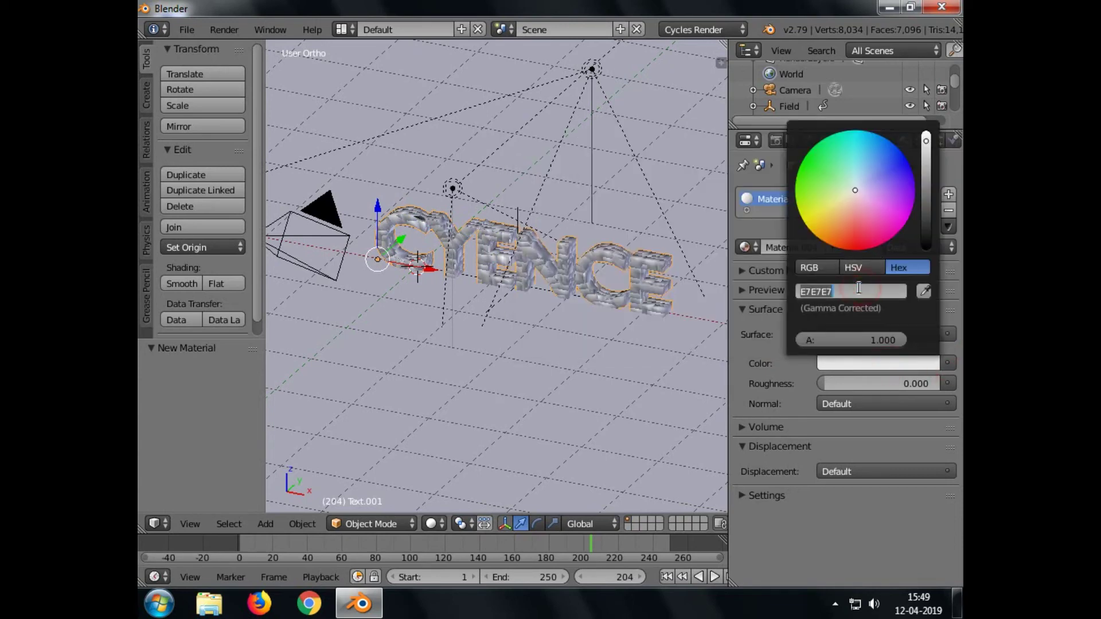
text(AB0000)
key(Return)
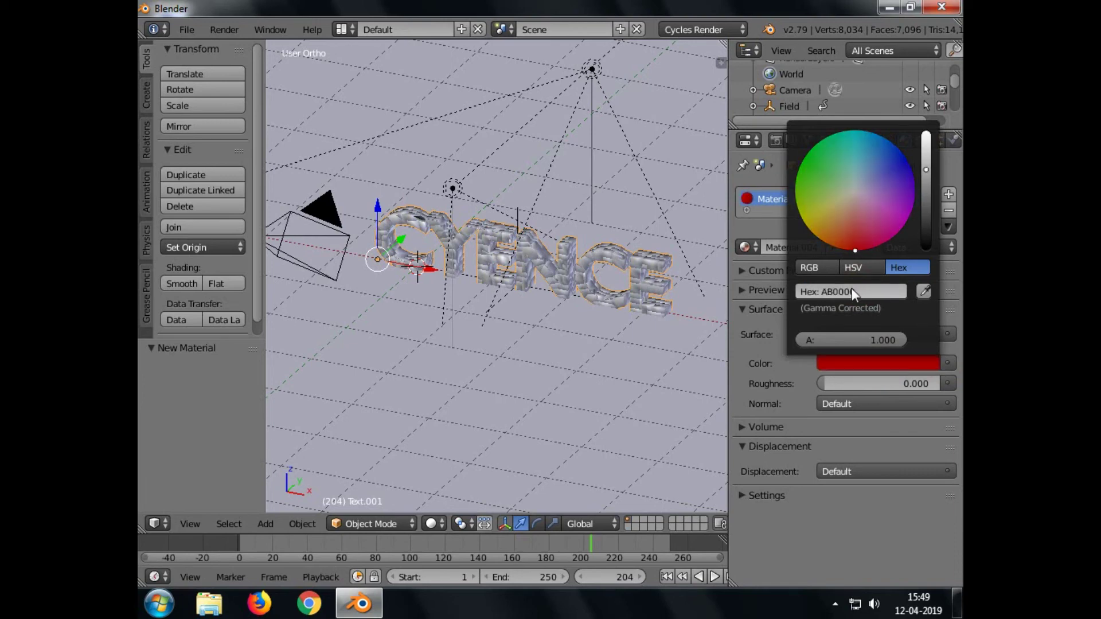
click(780, 350)
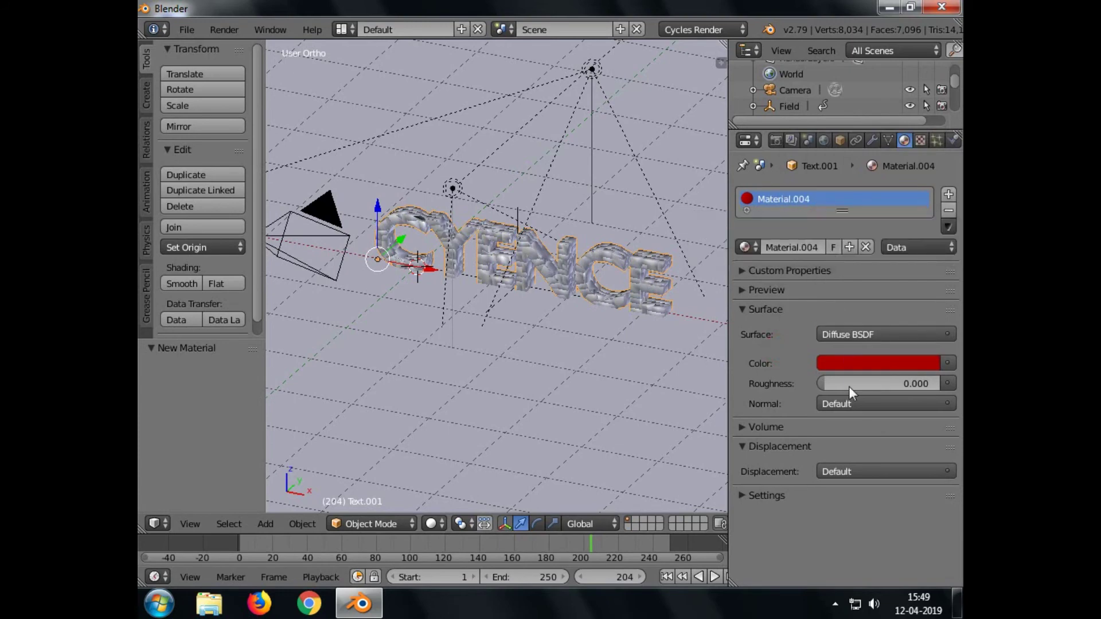
click(851, 404)
key(Escape)
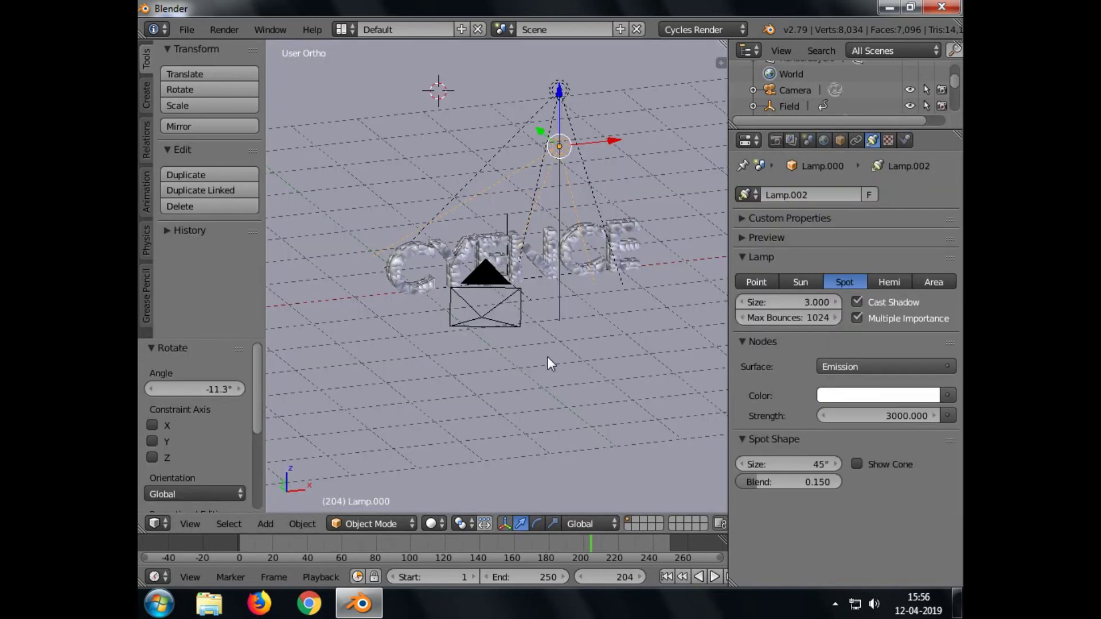
- Reframe the camera so the whole CYENCE text sits centered within the camera frame
key(KP_0)
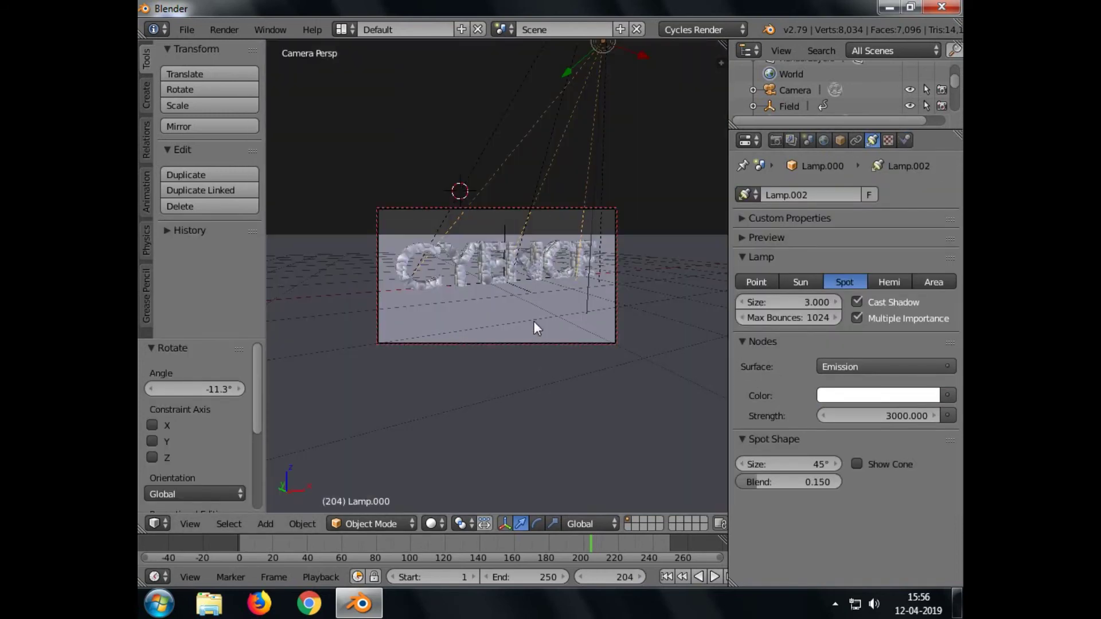
mouse_move(543, 333)
middle_down()
mouse_move(518, 328)
mouse_move(533, 330)
middle_up()
scroll(533, 323, up, 2)
scroll(533, 323, down, 1)
mouse_move(533, 322)
middle_down()
mouse_move(535, 305)
mouse_move(535, 344)
middle_up()
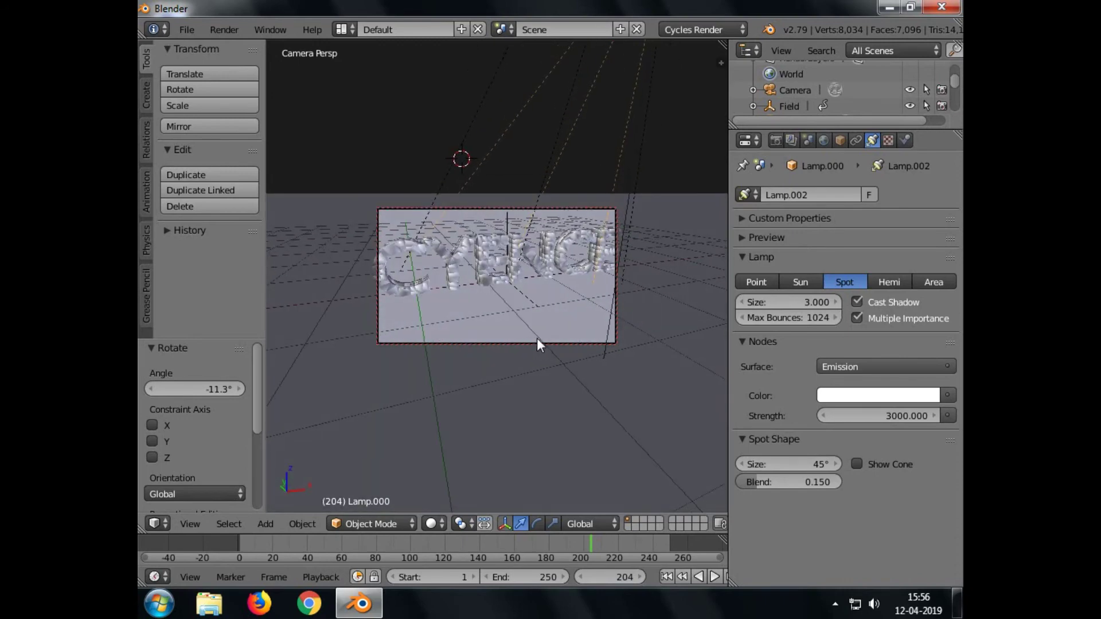
middle_drag(536, 325, 507, 345)
middle_drag(507, 339, 519, 334)
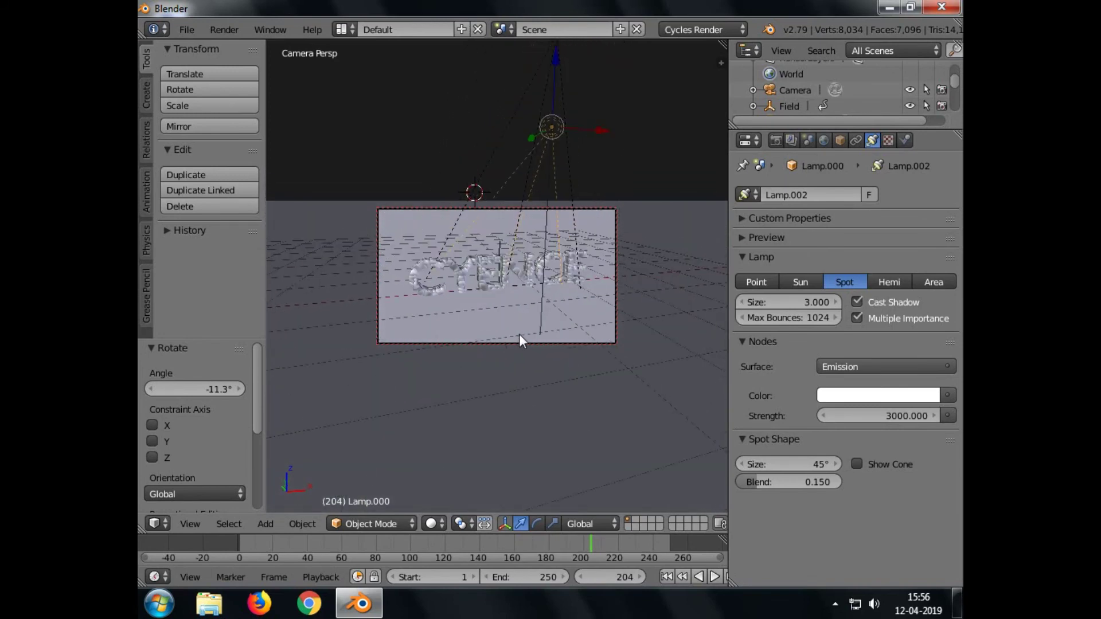
mouse_move(518, 334)
middle_down()
mouse_move(490, 318)
mouse_move(511, 308)
mouse_move(509, 325)
middle_up()
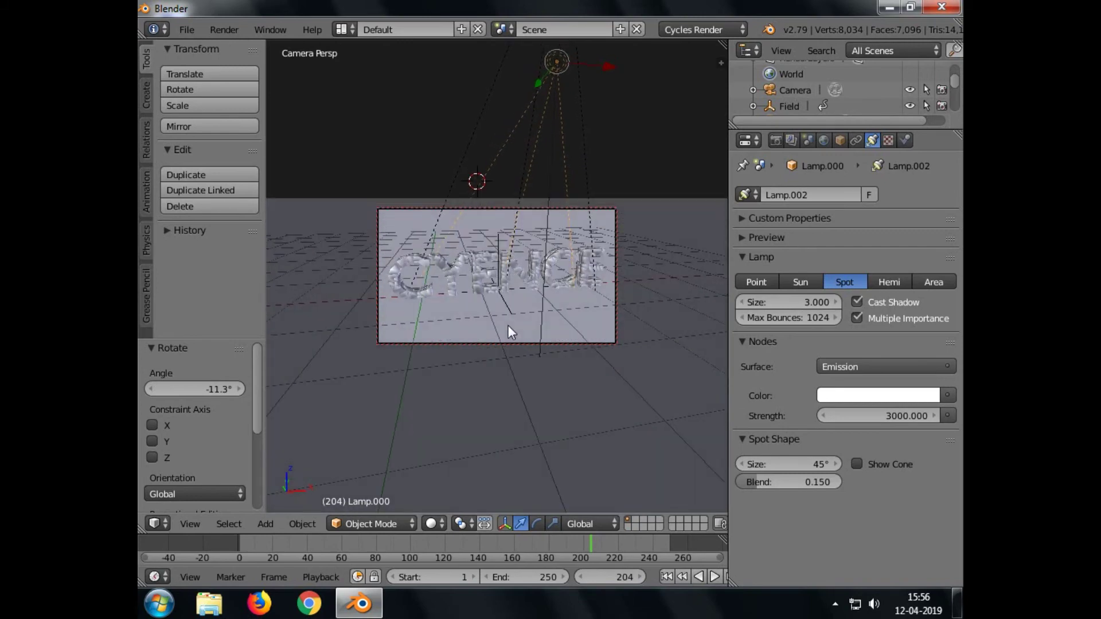
- Select the CYENCE text and change its material's surface to Mix Shader
click(434, 524)
click(840, 140)
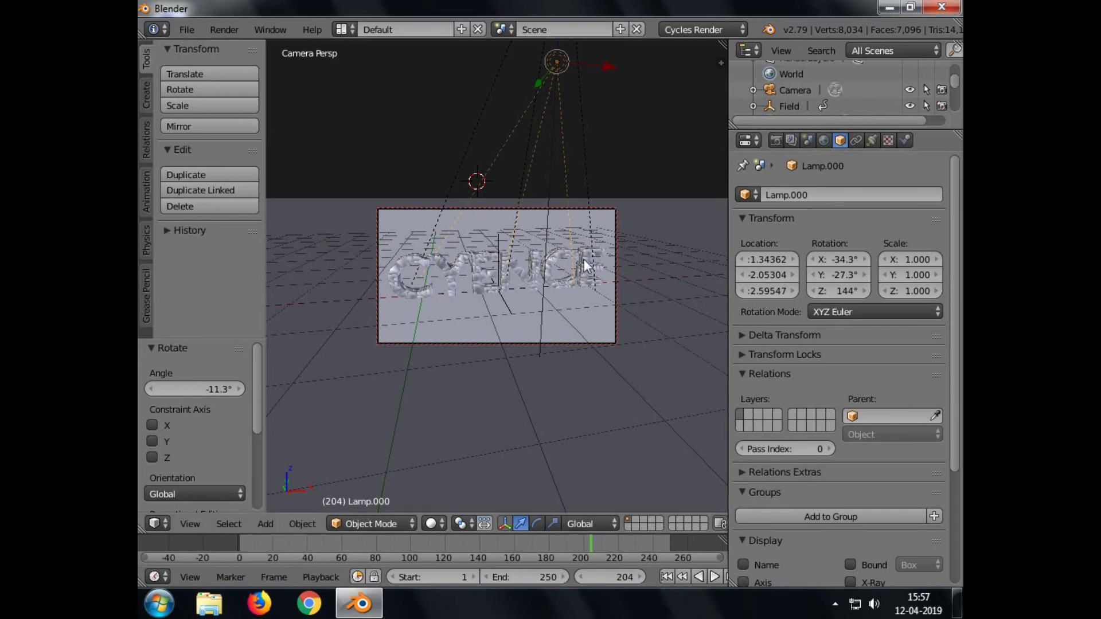
right_click(487, 272)
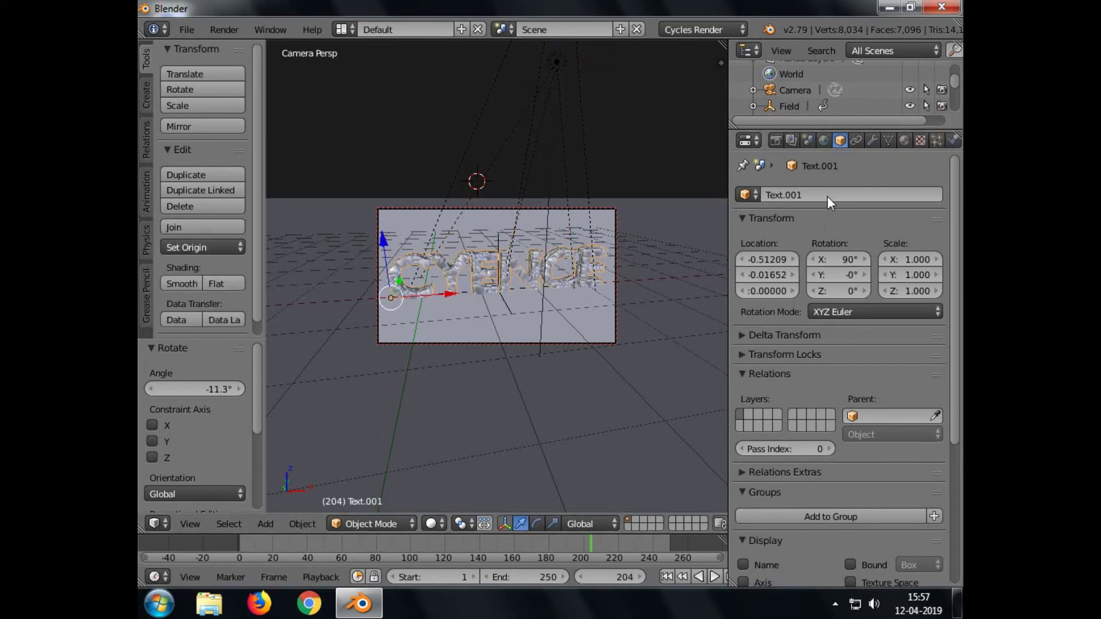
click(904, 140)
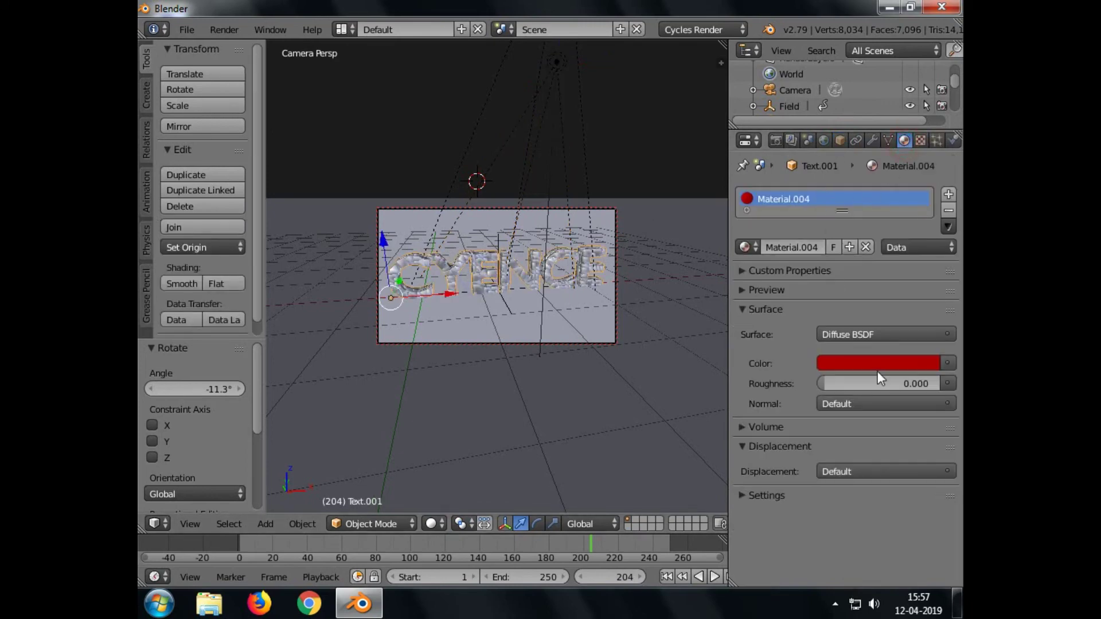
click(845, 335)
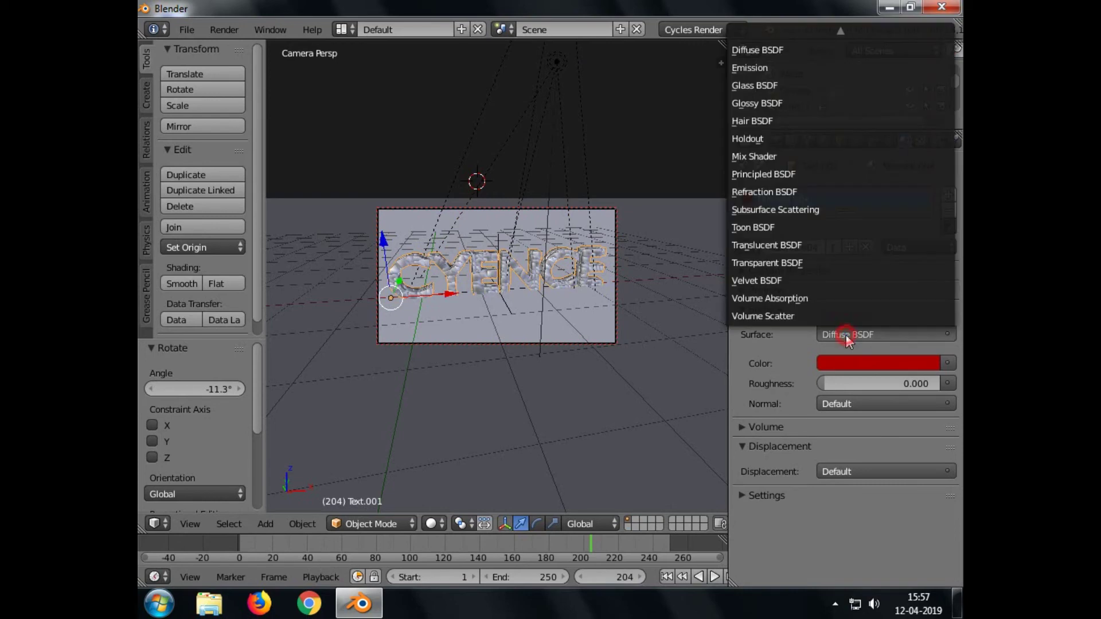
click(752, 156)
- Assign Diffuse BSDF as the first shader of the mix and Glossy BSDF as the second
click(842, 384)
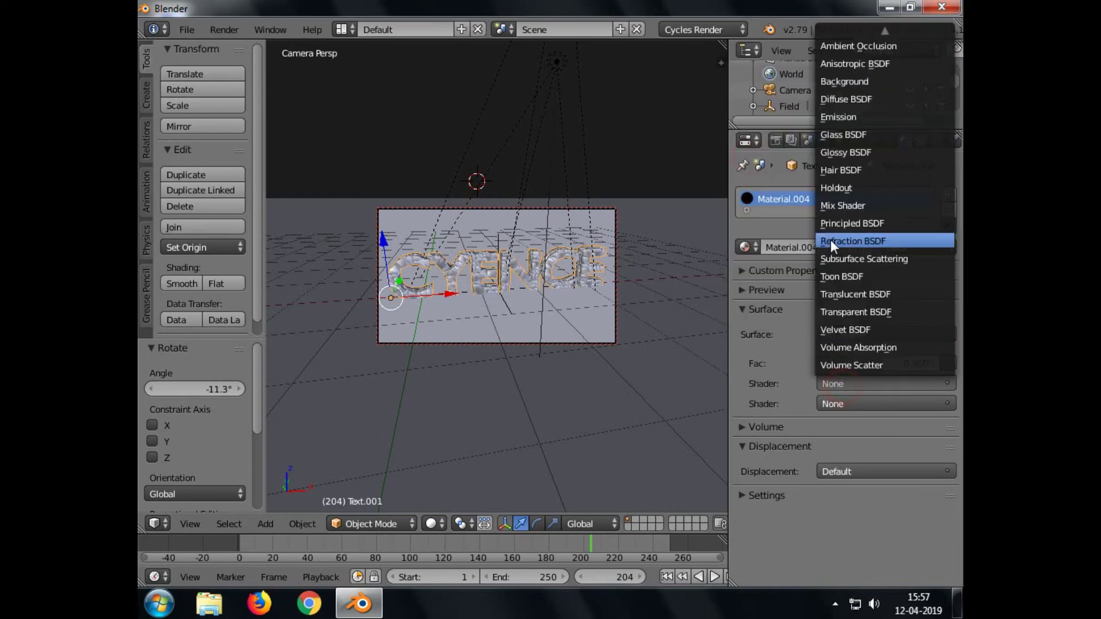
click(840, 98)
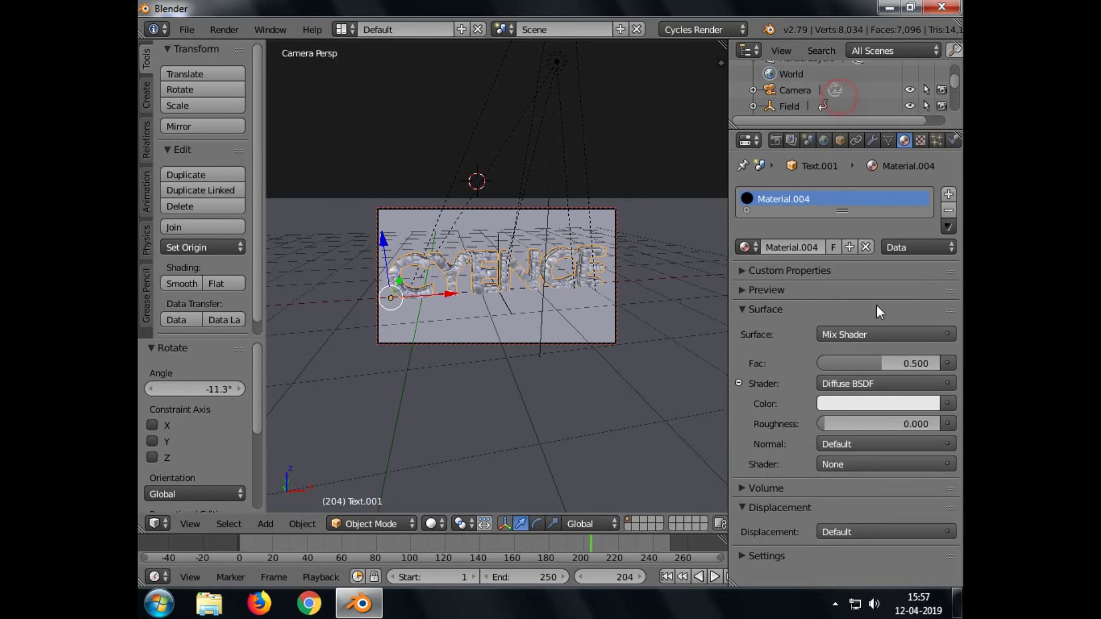
click(855, 463)
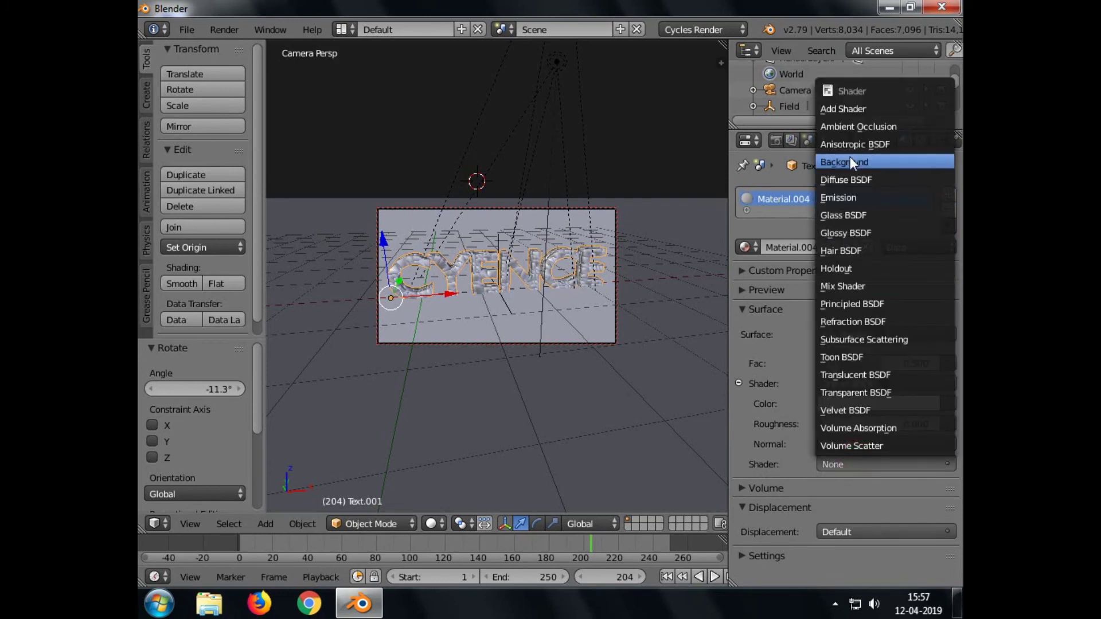
click(845, 233)
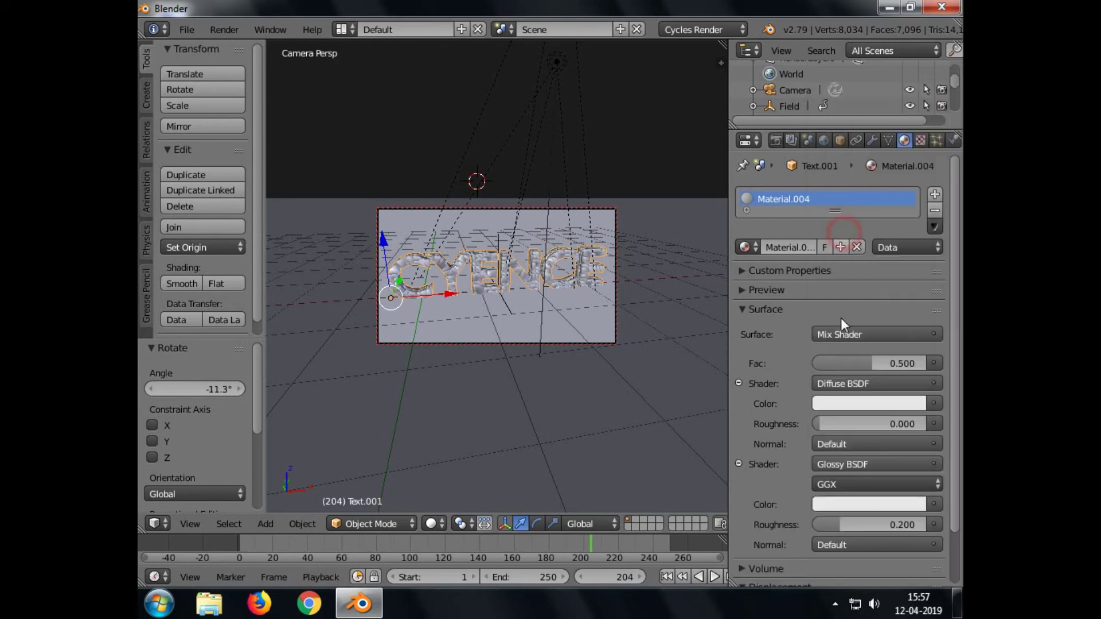
- Set both the diffuse and glossy shader colors of the CYENCE text's material to hex AB0000
click(828, 405)
click(867, 331)
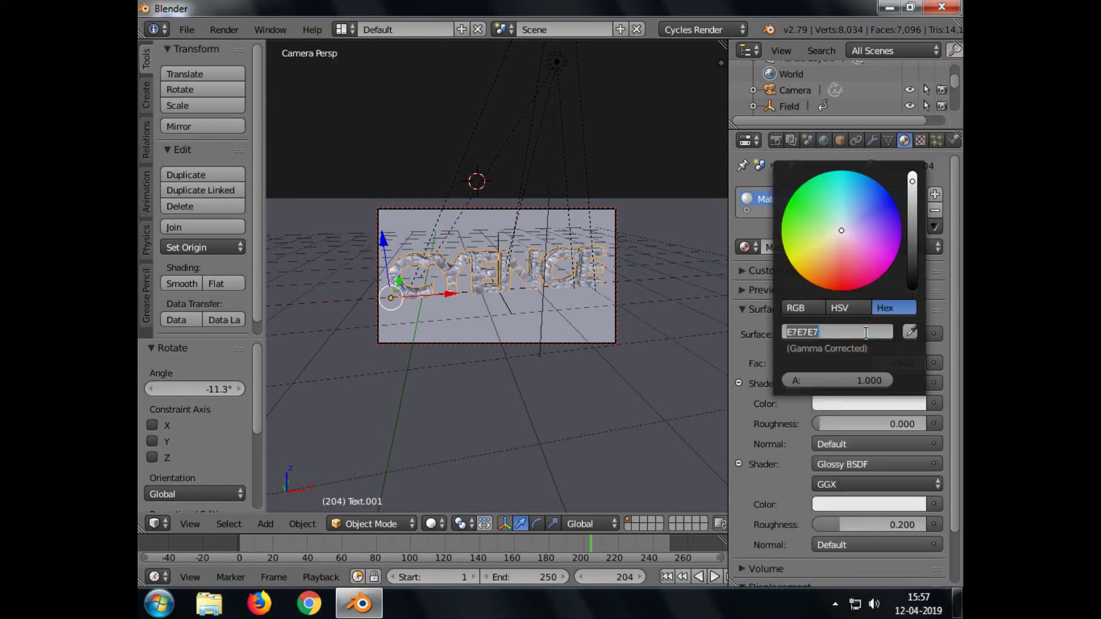
text(AB0000)
key(Return)
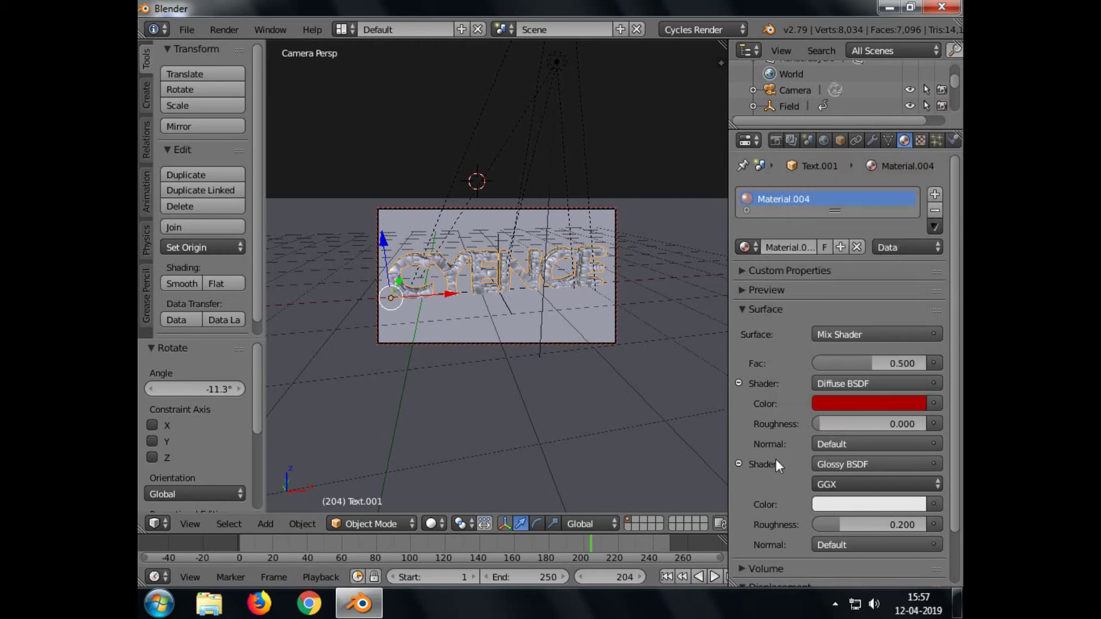
click(833, 505)
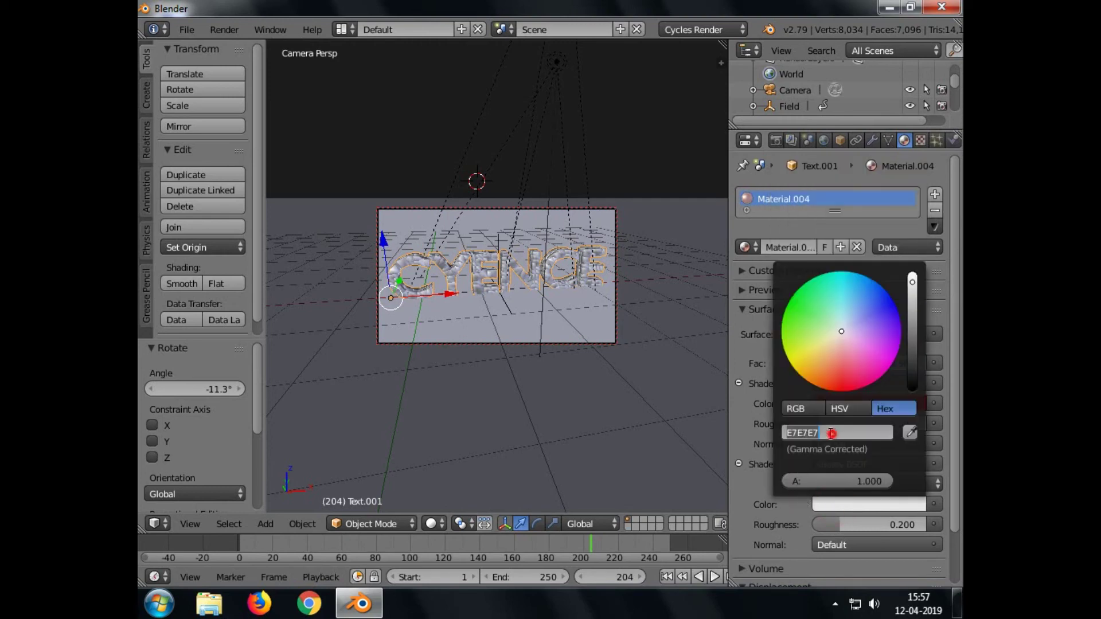
text(AB0000)
key(Return)
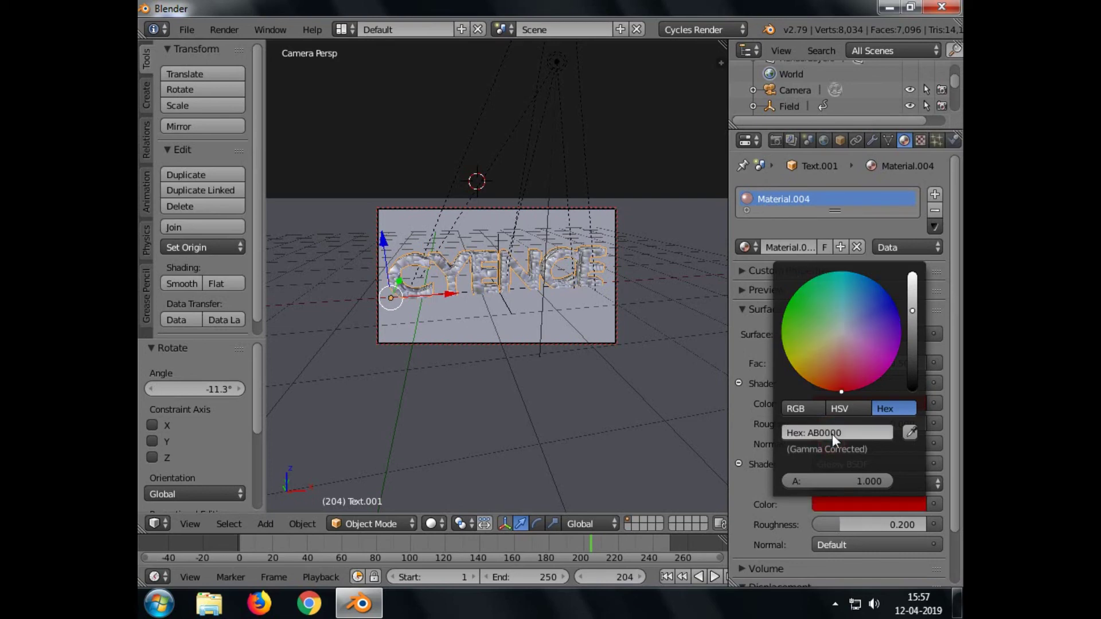
click(761, 419)
scroll(773, 432, down, 3)
scroll(773, 431, up, 3)
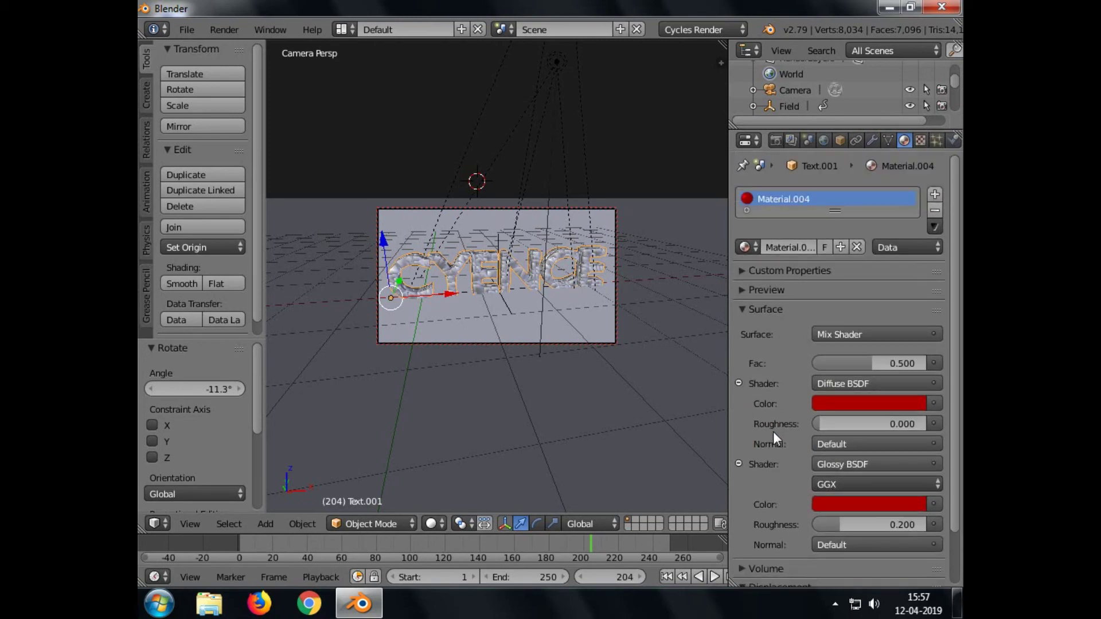
- Preview the CYENCE text in Rendered viewport shading and return the viewport to Solid
click(434, 524)
click(473, 417)
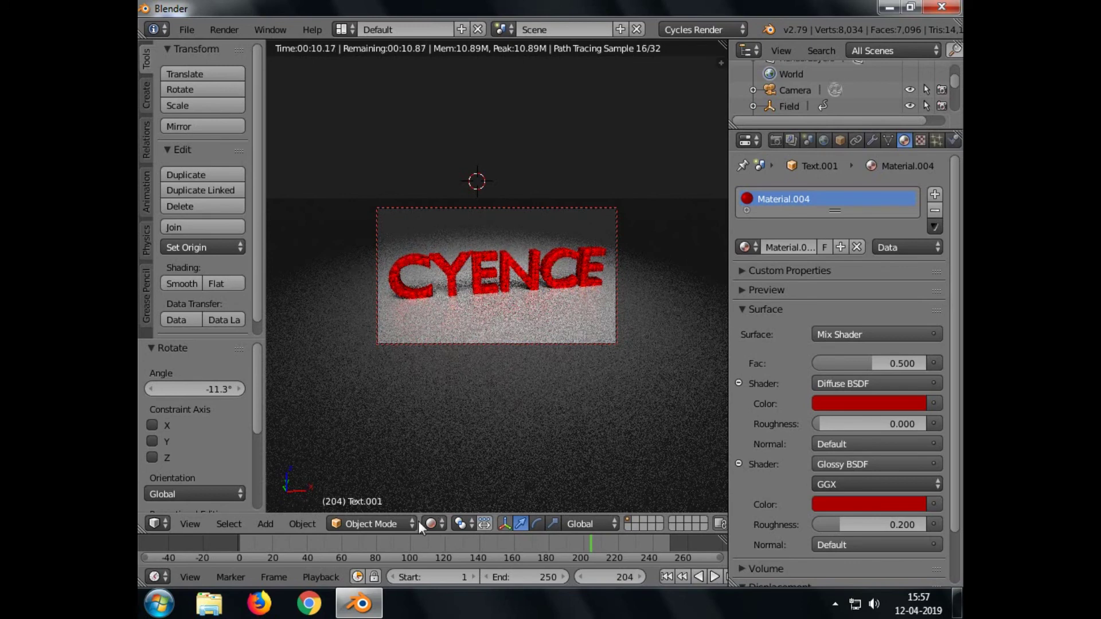
click(435, 524)
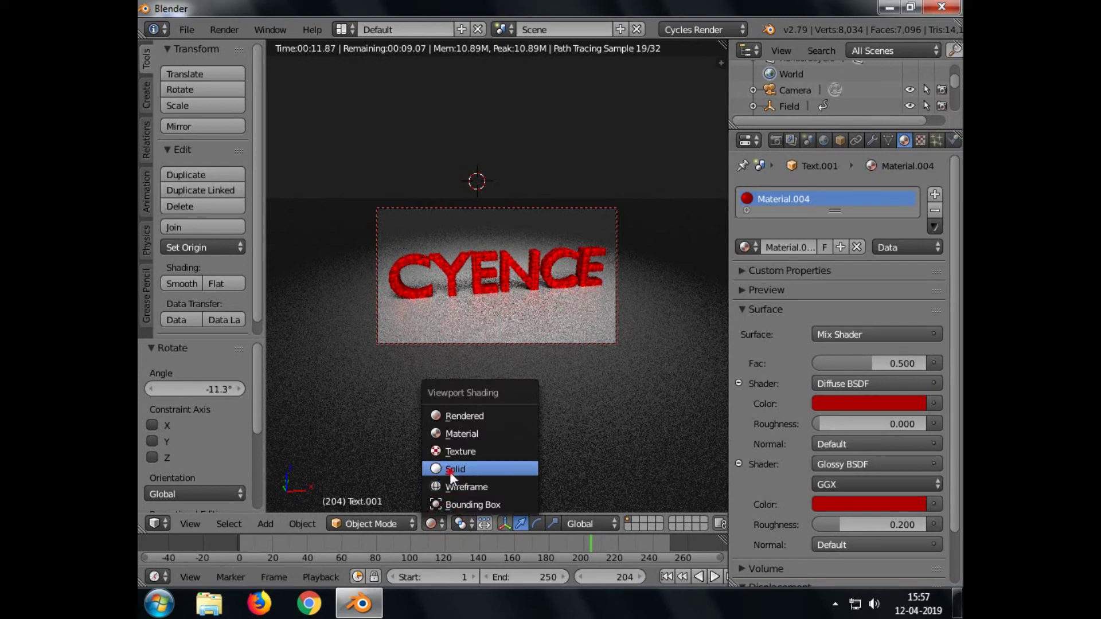
click(451, 477)
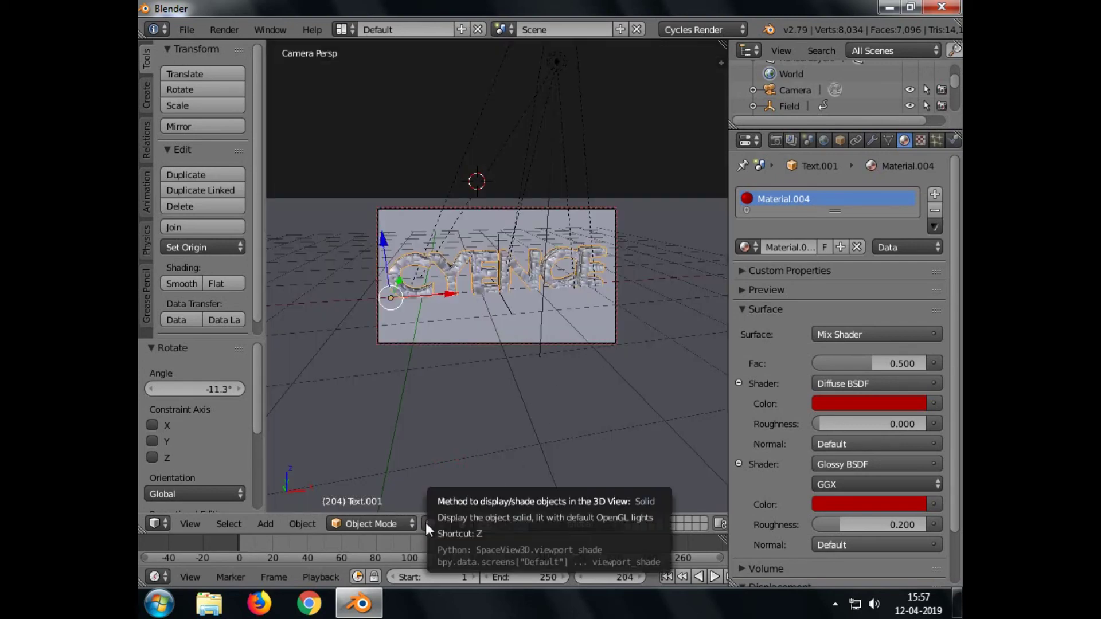
- Select the floor plane and set its material's glossy color to hex 898989
right_click(415, 443)
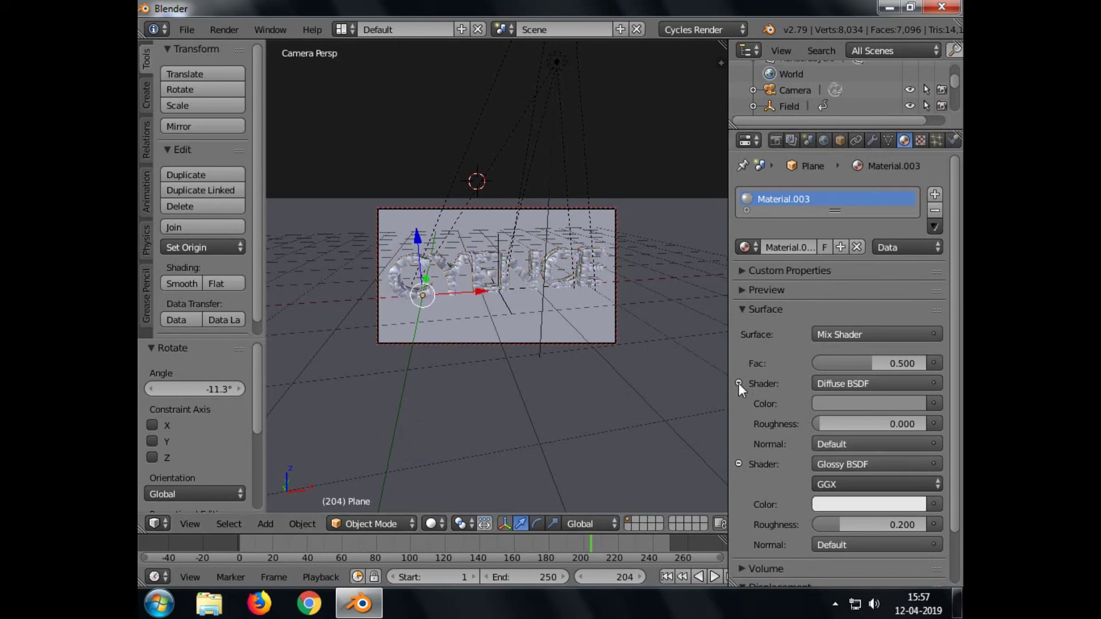
right_click(846, 507)
click(922, 447)
click(903, 503)
click(849, 431)
text(898989)
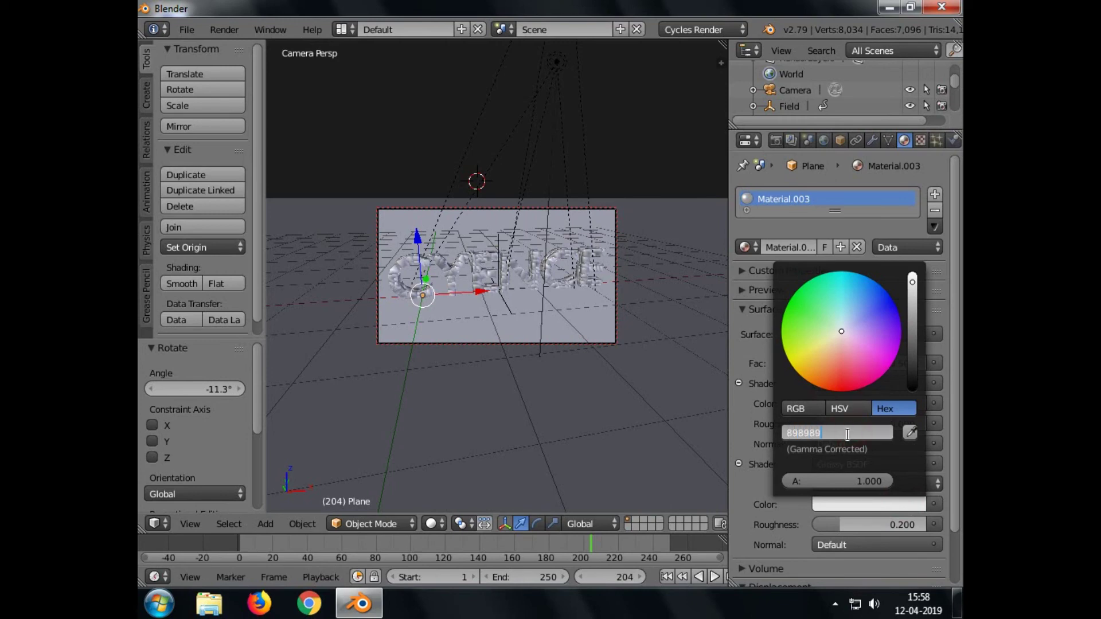
key(Return)
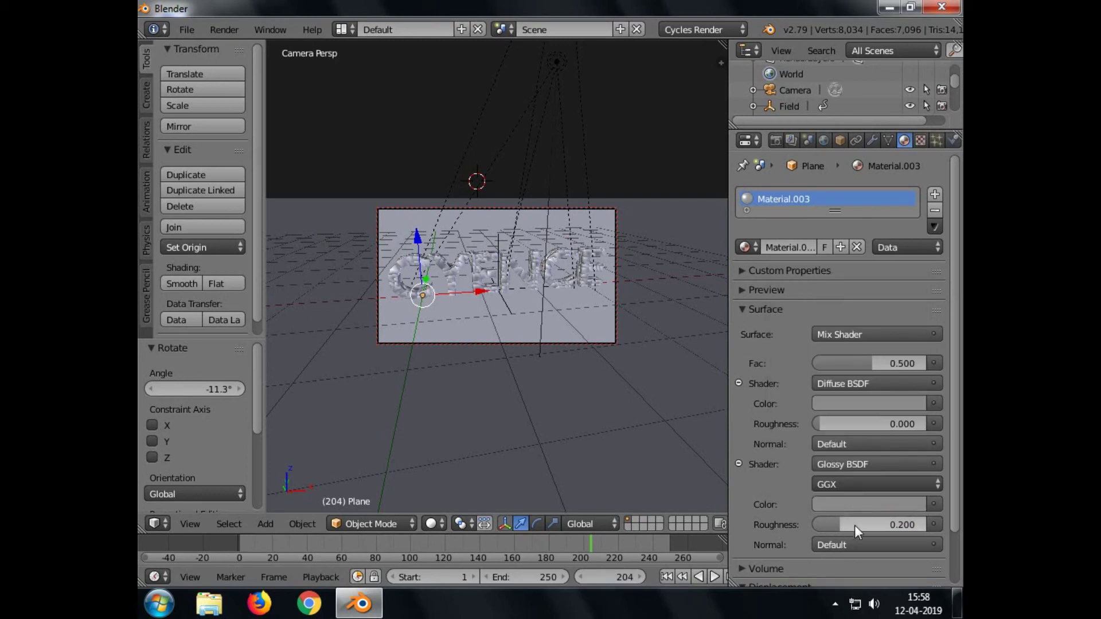
- Check the floor's reflection of the text in Rendered shading and switch back to Solid shading
click(435, 524)
click(466, 412)
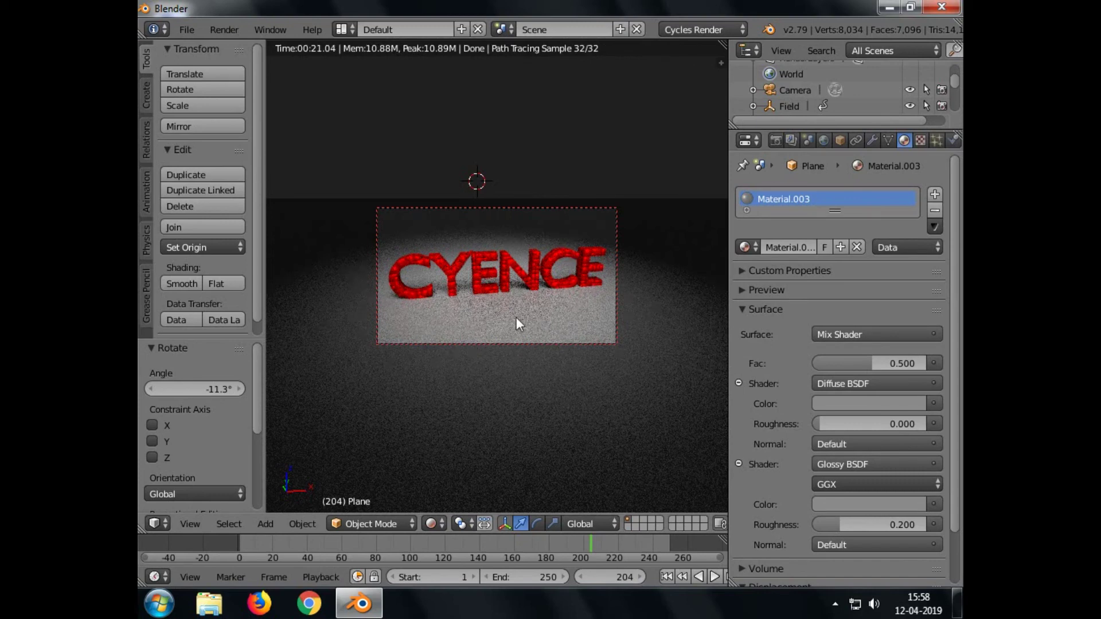
click(428, 524)
click(448, 470)
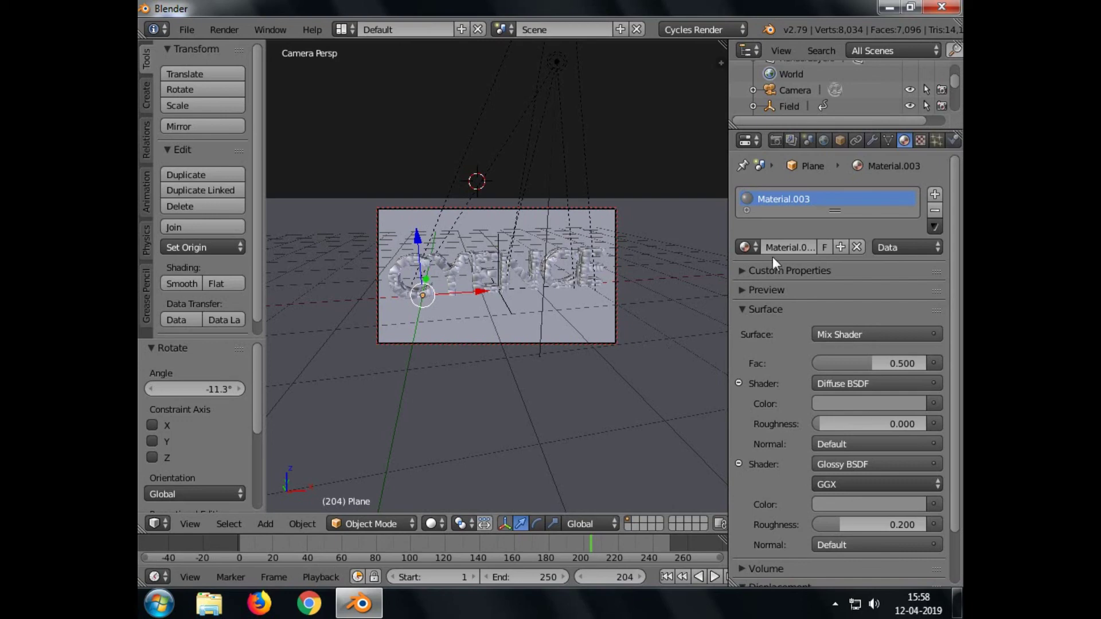
- Scrub and play the animation from near its start, stopping around frame 84 on the SCIBER text
click(284, 545)
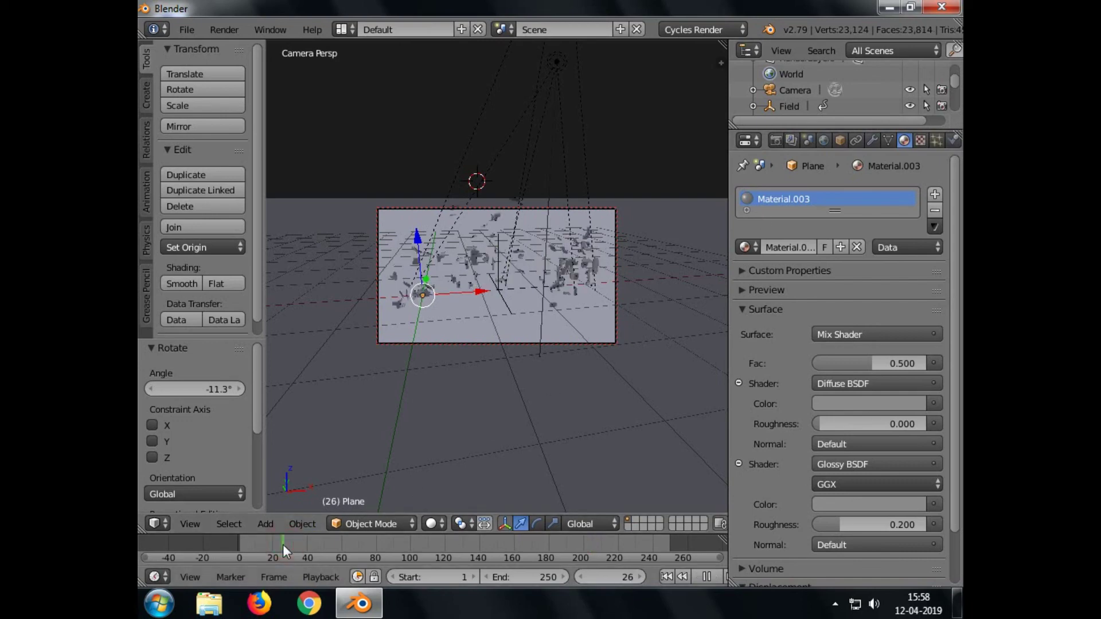
click(250, 548)
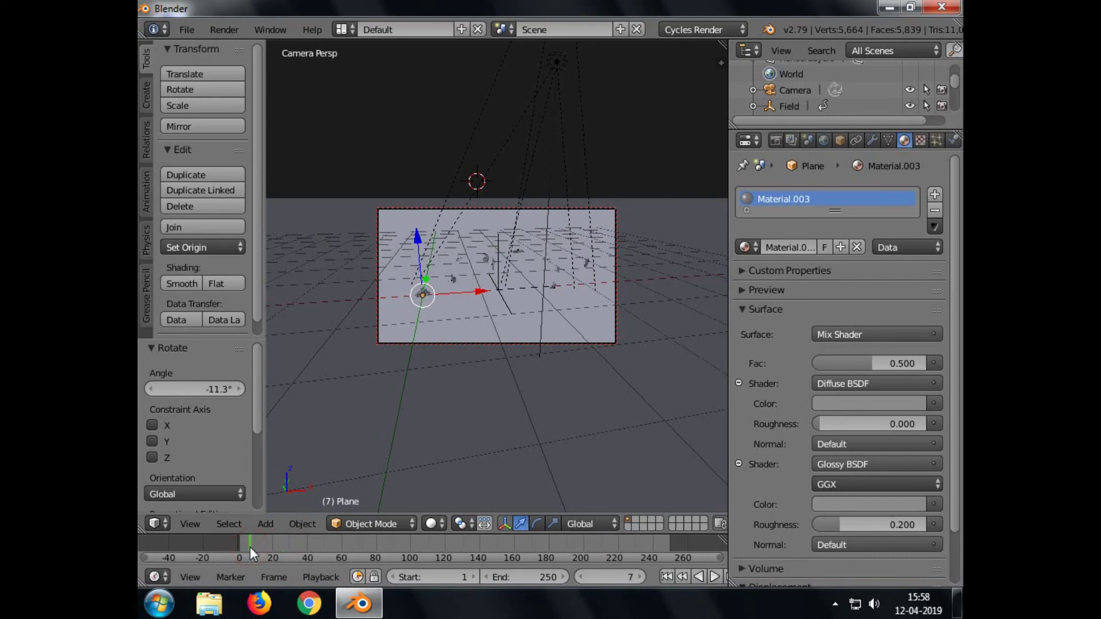
click(405, 546)
click(381, 544)
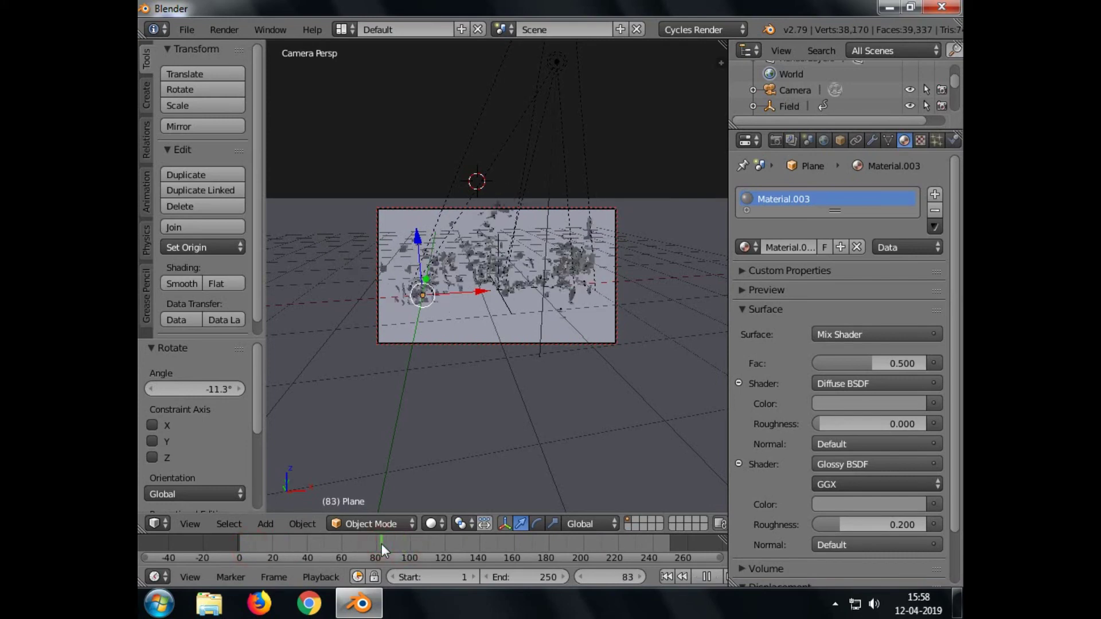
click(256, 542)
key(alt+a)
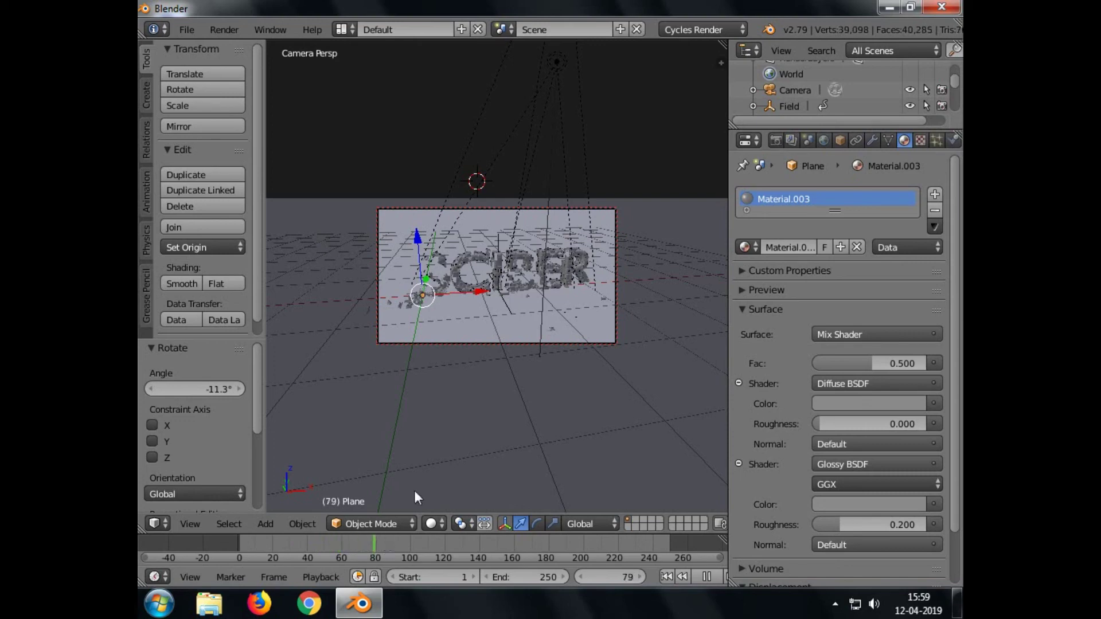
key(alt+a)
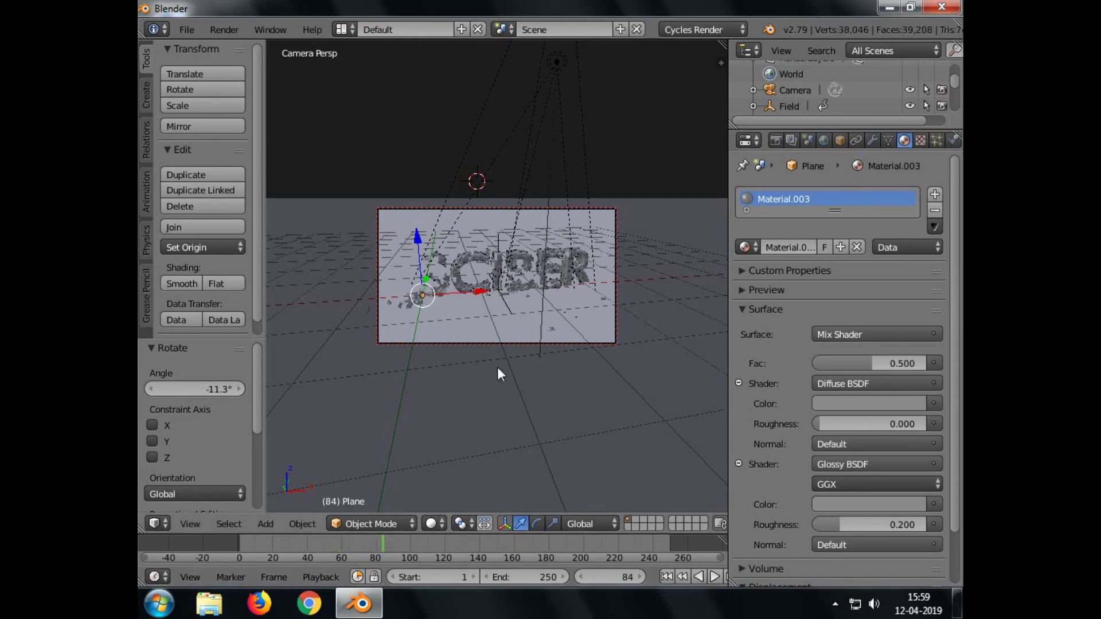
- Select the SCIBER text, add a material slot and assign it the existing red Material.004
right_click(467, 291)
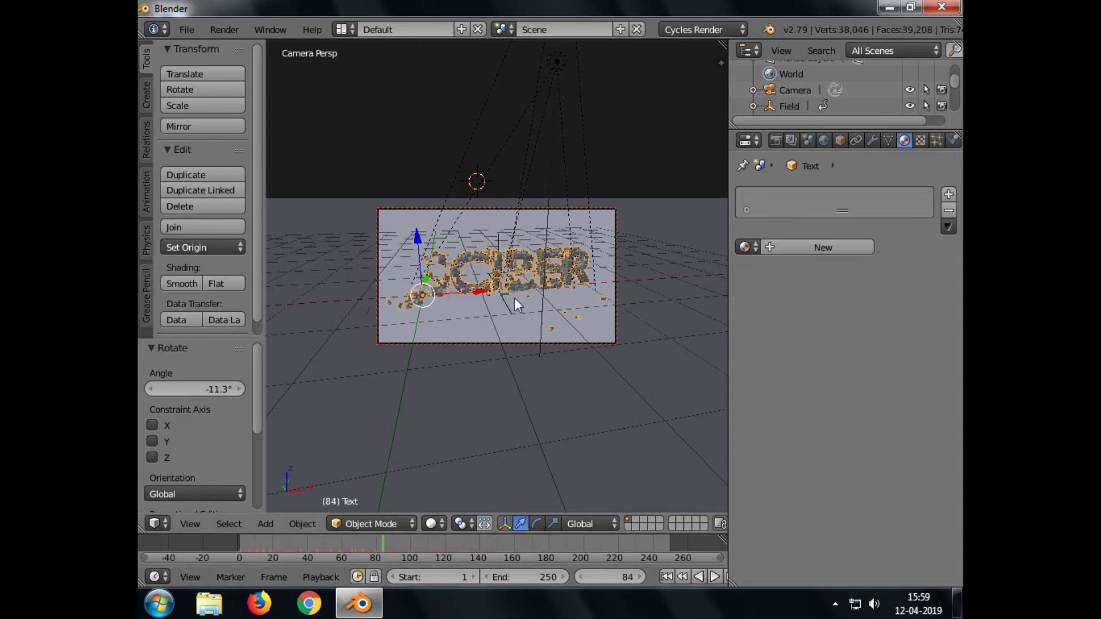
click(826, 247)
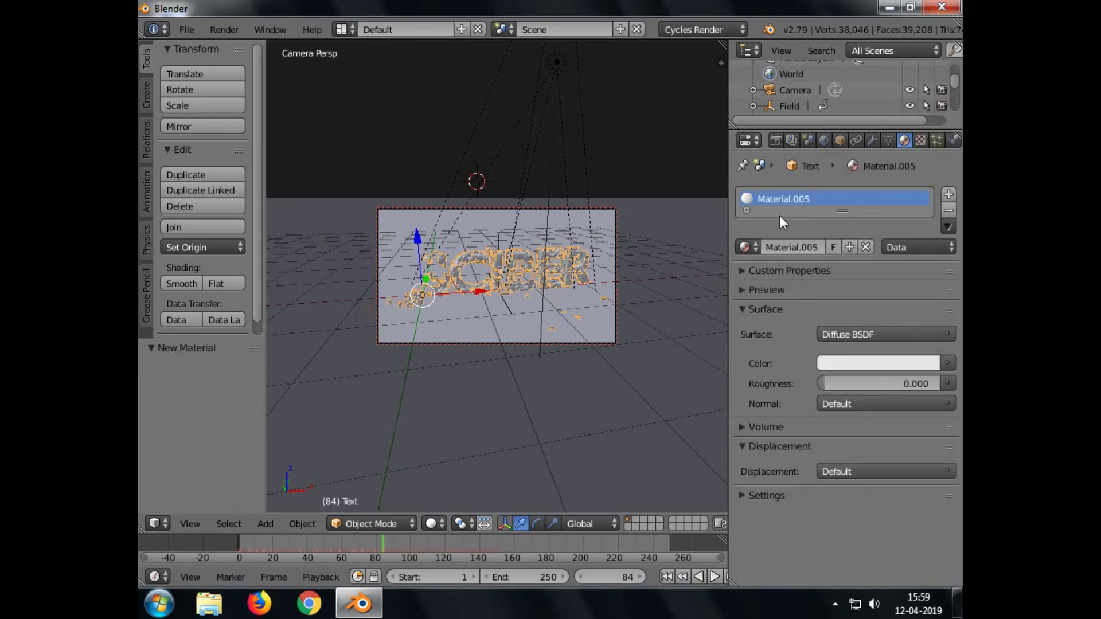
drag(843, 211, 843, 227)
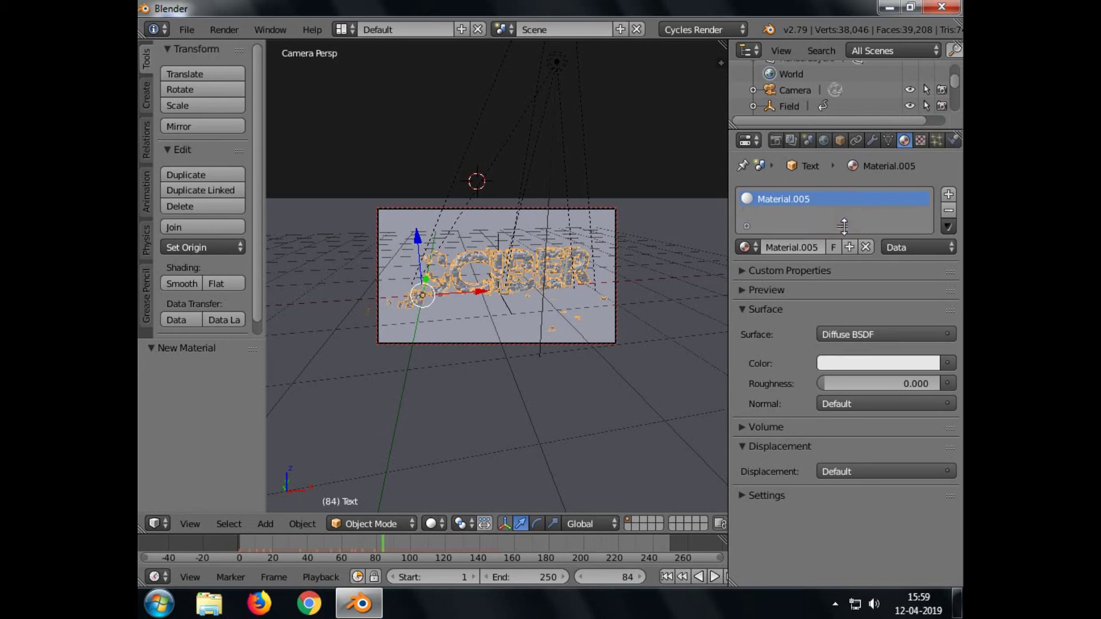
click(802, 246)
click(745, 247)
click(745, 247)
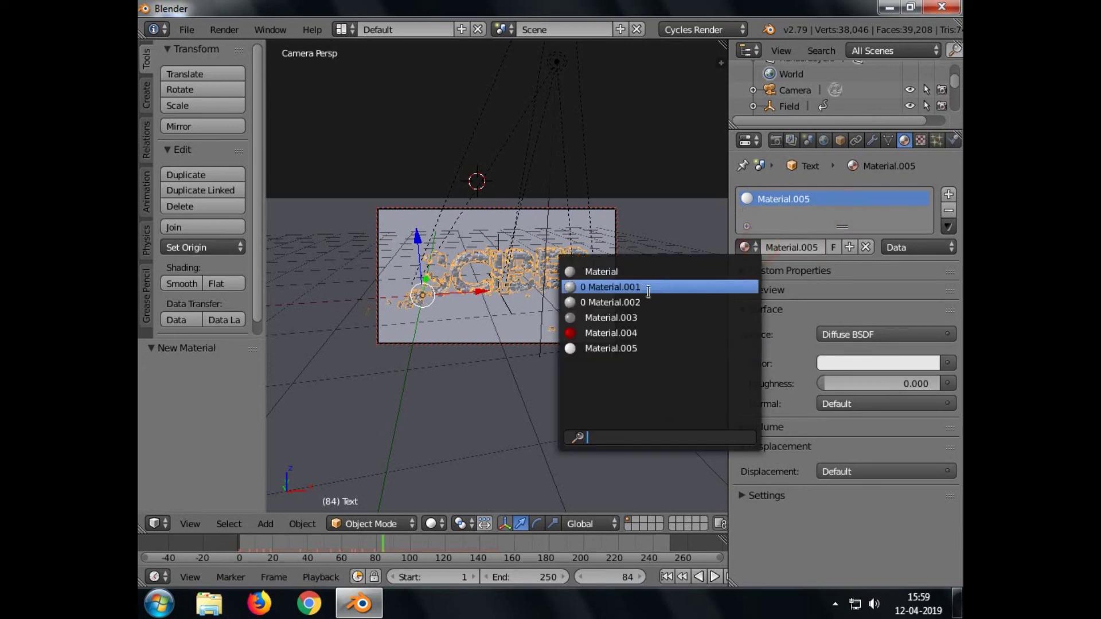
click(612, 333)
scroll(800, 342, down, 3)
scroll(799, 342, up, 3)
scroll(799, 342, down, 3)
- Play the transition from frame 90, rewind to the start and stop the timeline at frame 80
click(591, 576)
text(90)
key(Return)
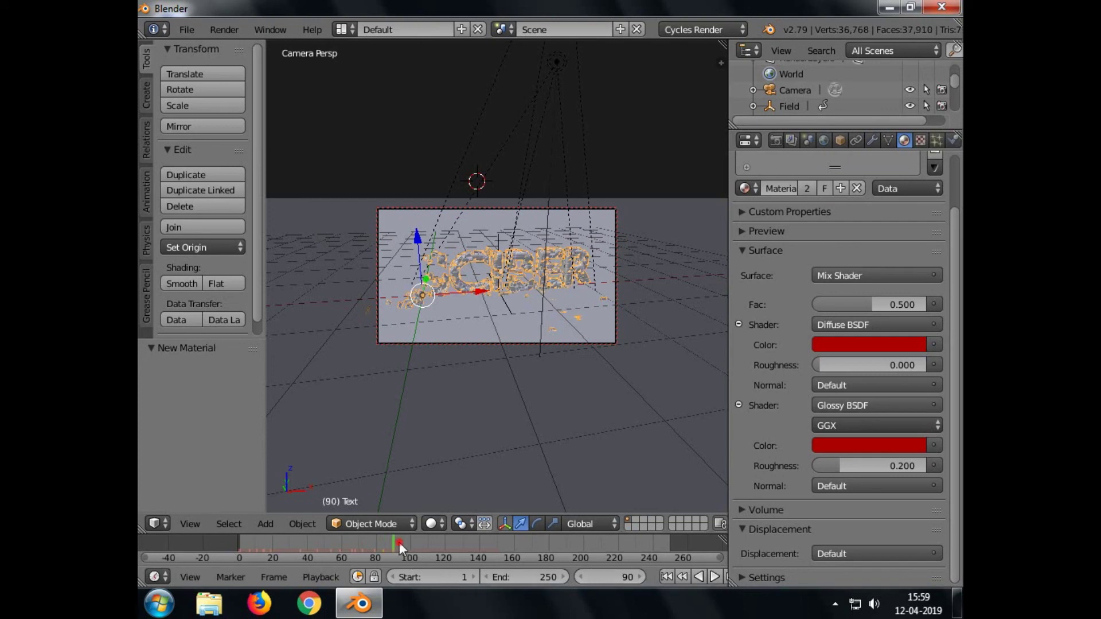
key(alt+a)
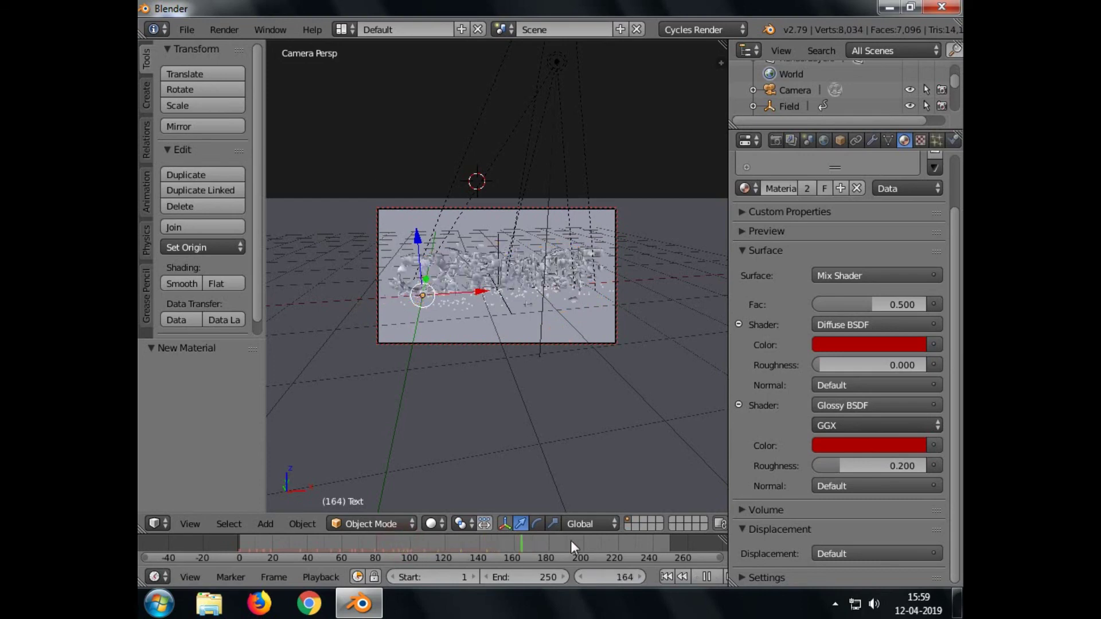
click(417, 537)
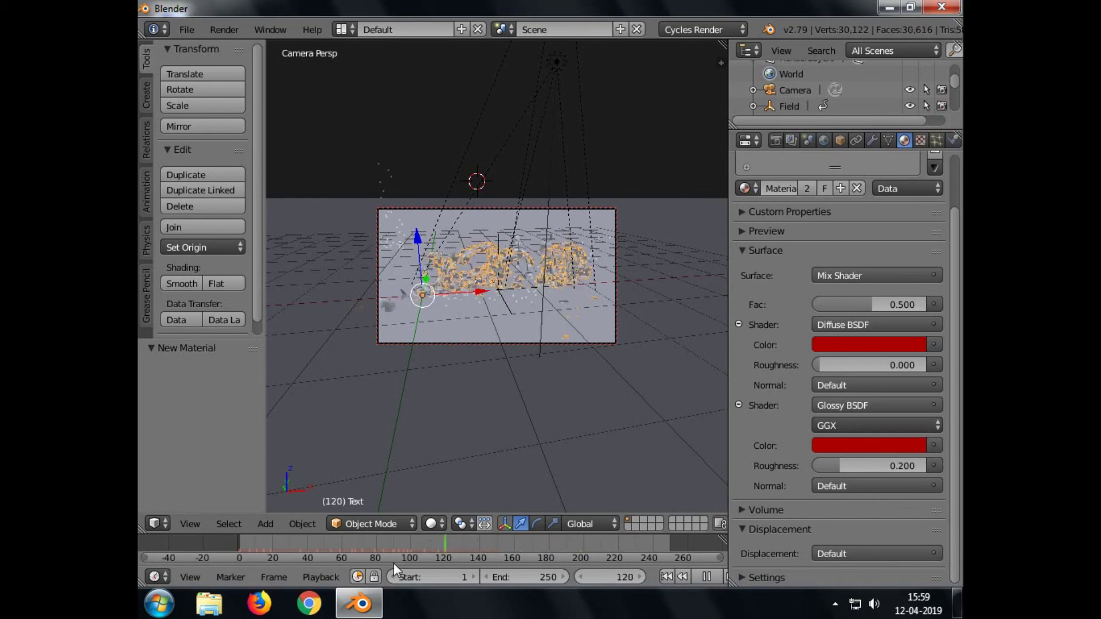
drag(372, 563, 270, 546)
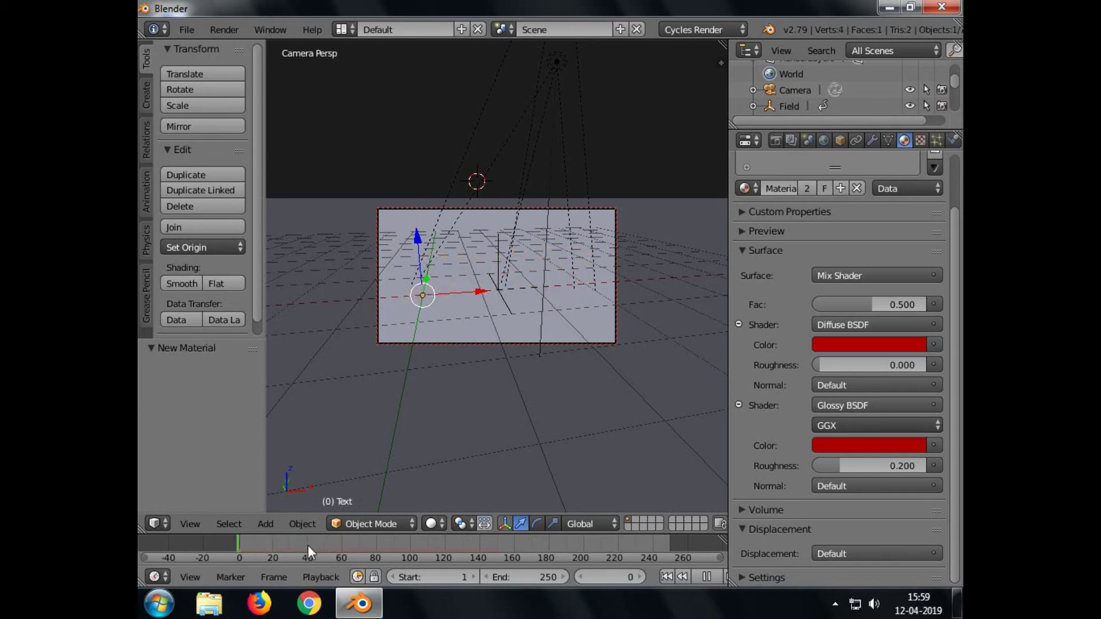
drag(338, 545, 394, 552)
- Preview the SCIBER text at frame 80 in Rendered shading and return the viewport to Solid
click(432, 524)
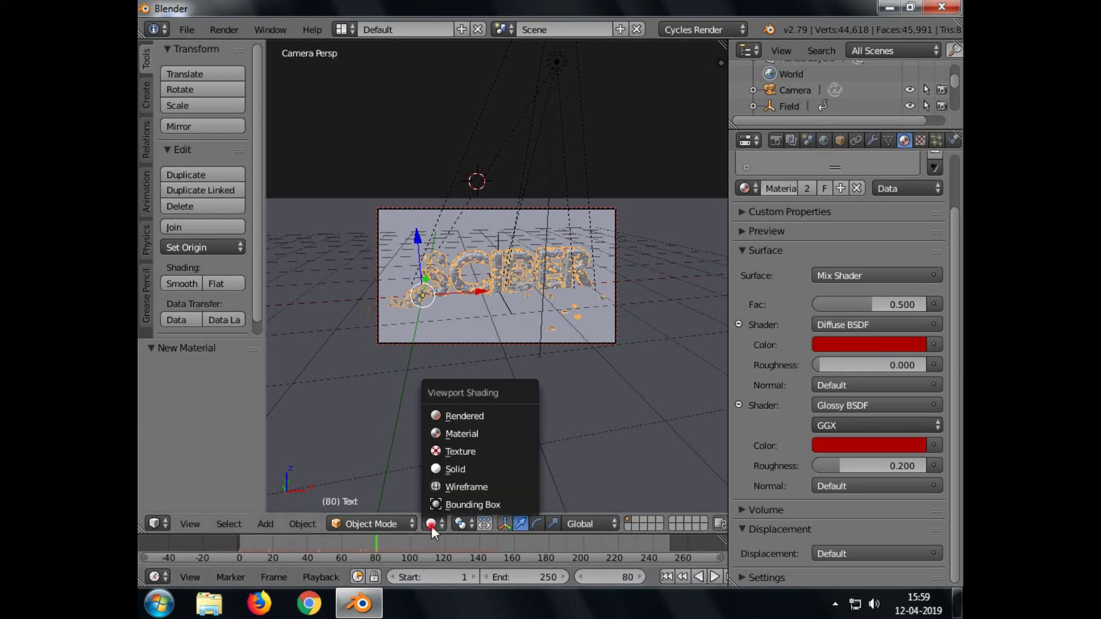
click(462, 415)
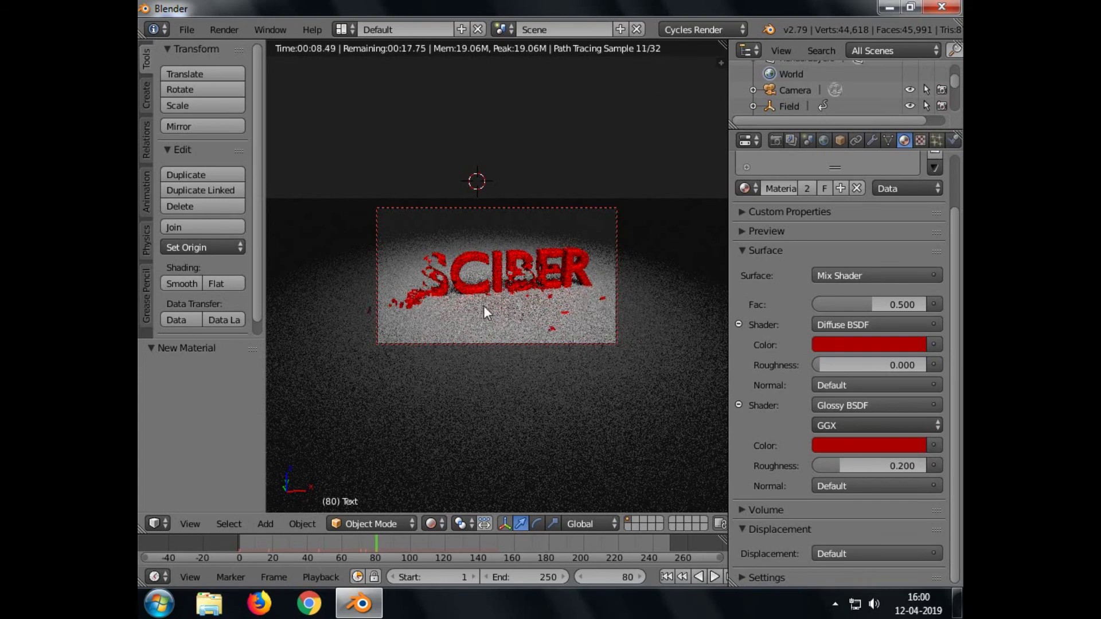
click(433, 525)
click(453, 470)
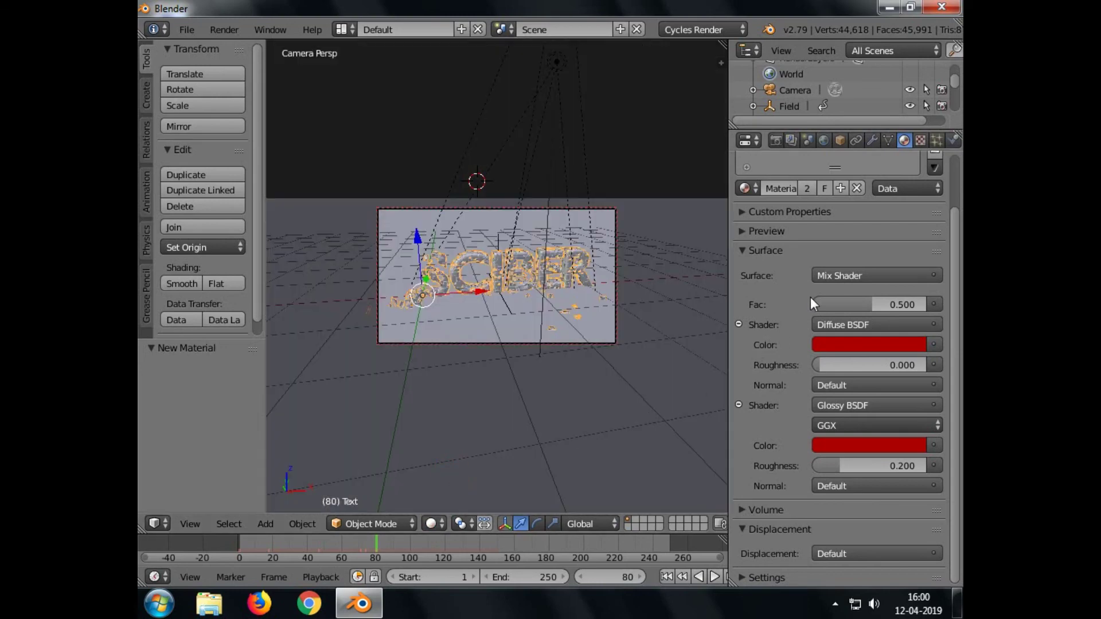
- Set the scene's render output file format to the AVI JPEG movie type
click(775, 141)
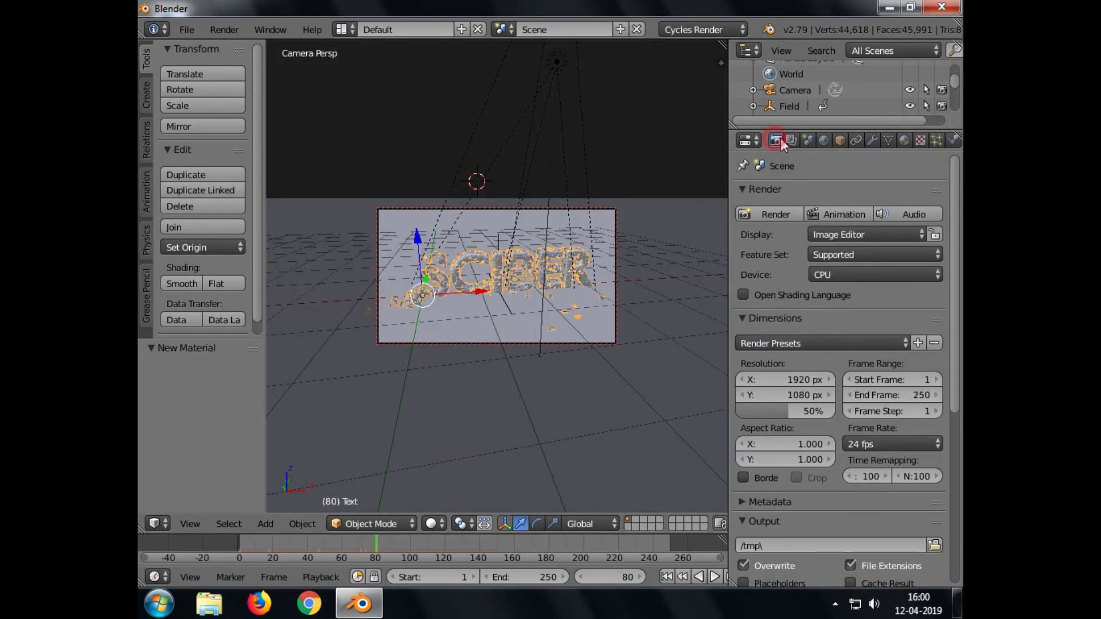
scroll(797, 290, down, 5)
scroll(790, 314, up, 4)
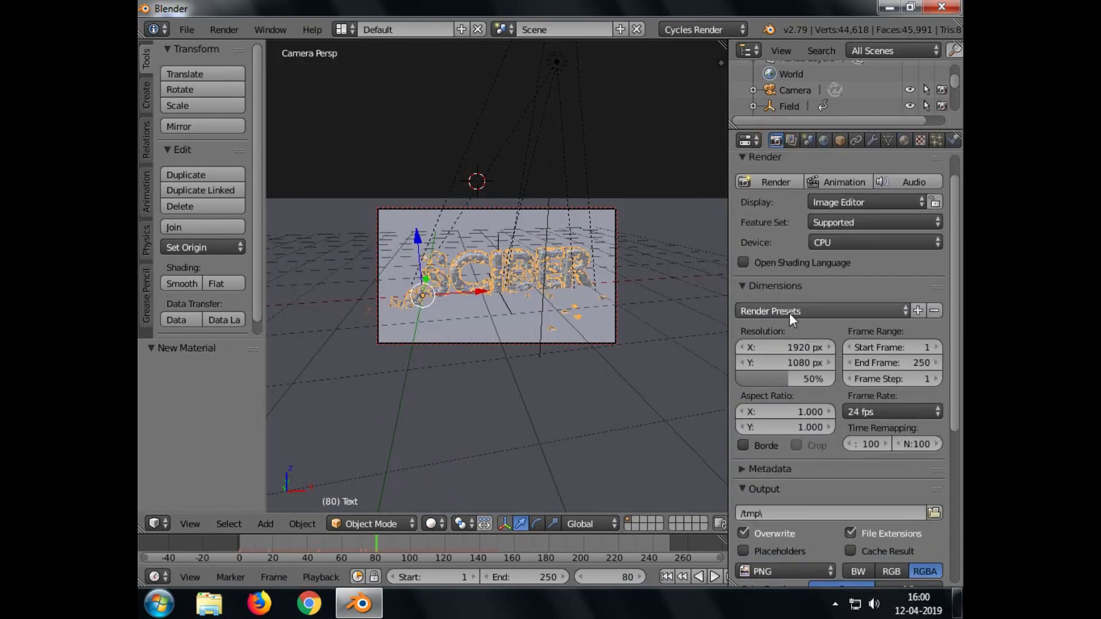
scroll(778, 266, down, 10)
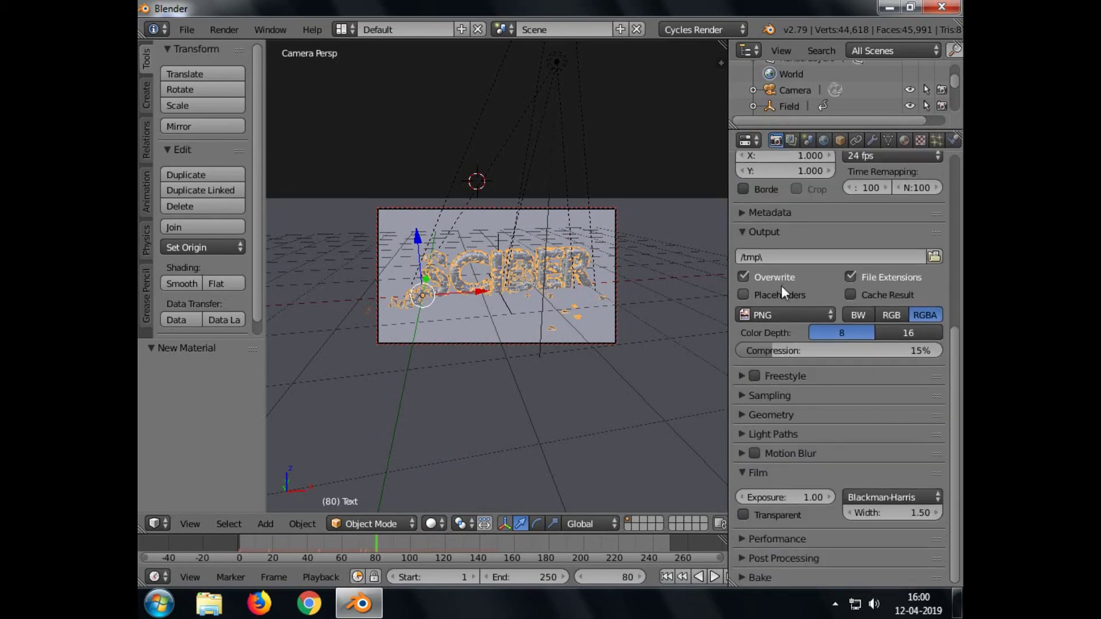
click(923, 256)
click(955, 381)
drag(955, 349, 952, 318)
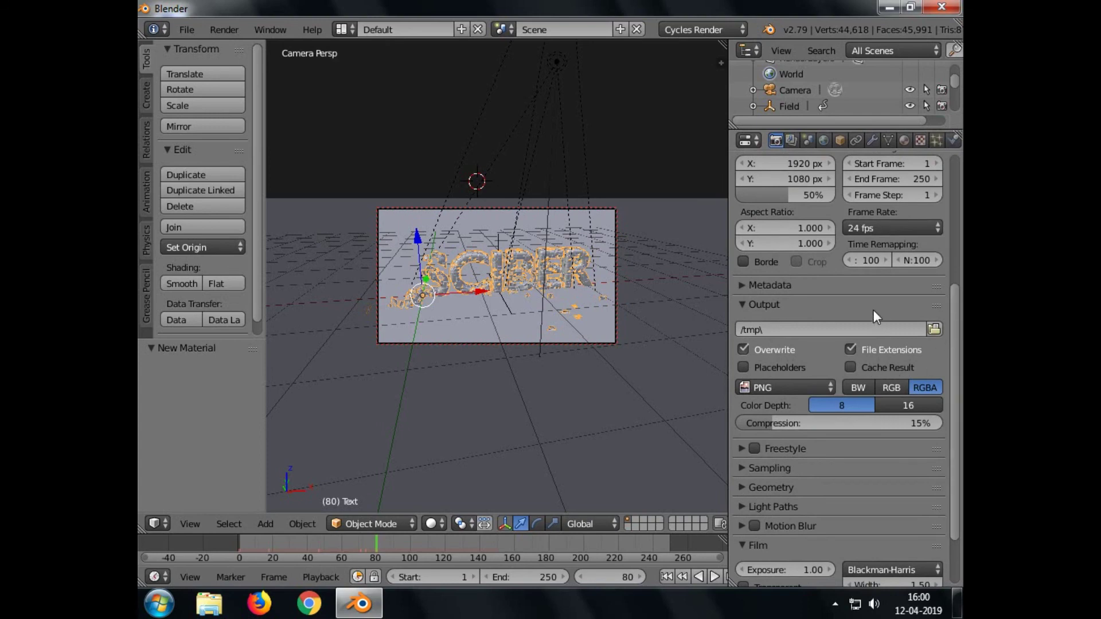
click(799, 384)
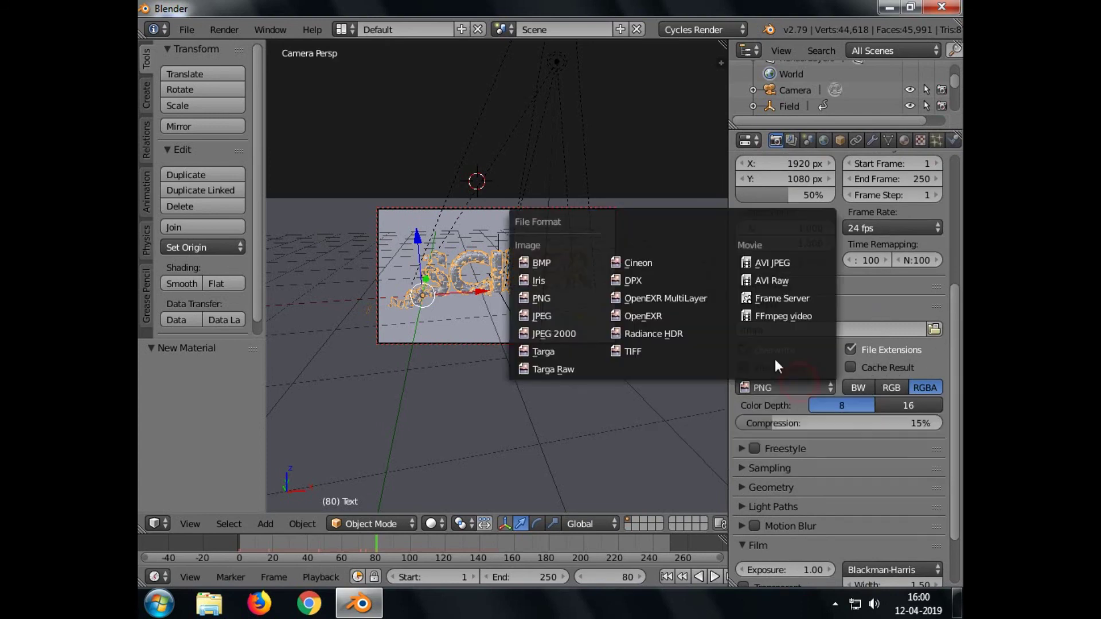
click(769, 262)
click(782, 389)
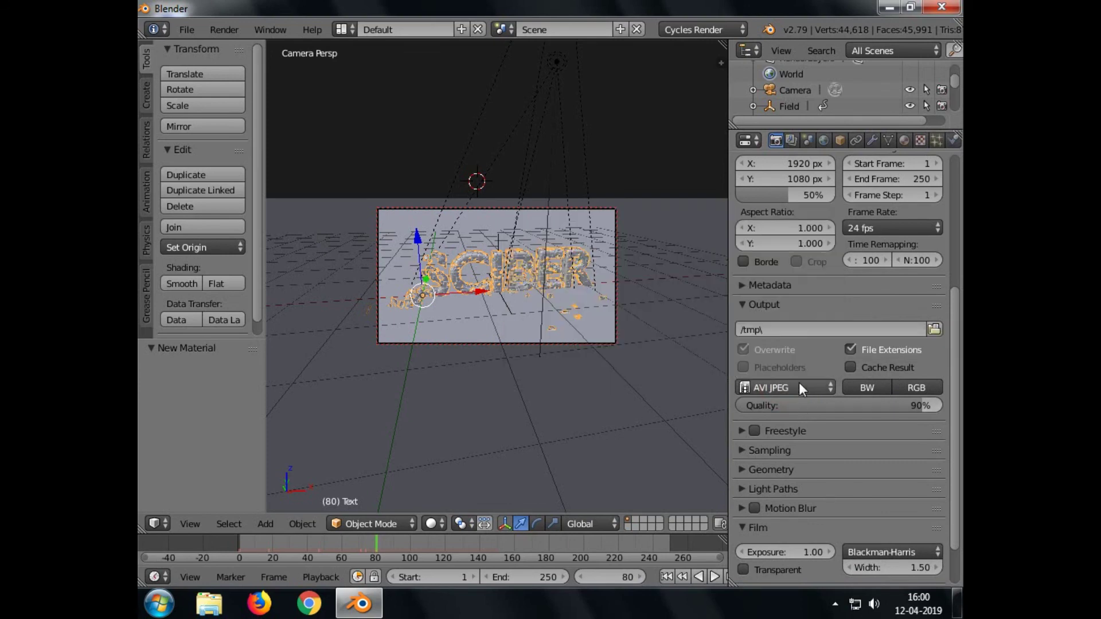
- Start rendering the full animation
scroll(799, 384, up, 5)
scroll(805, 351, up, 4)
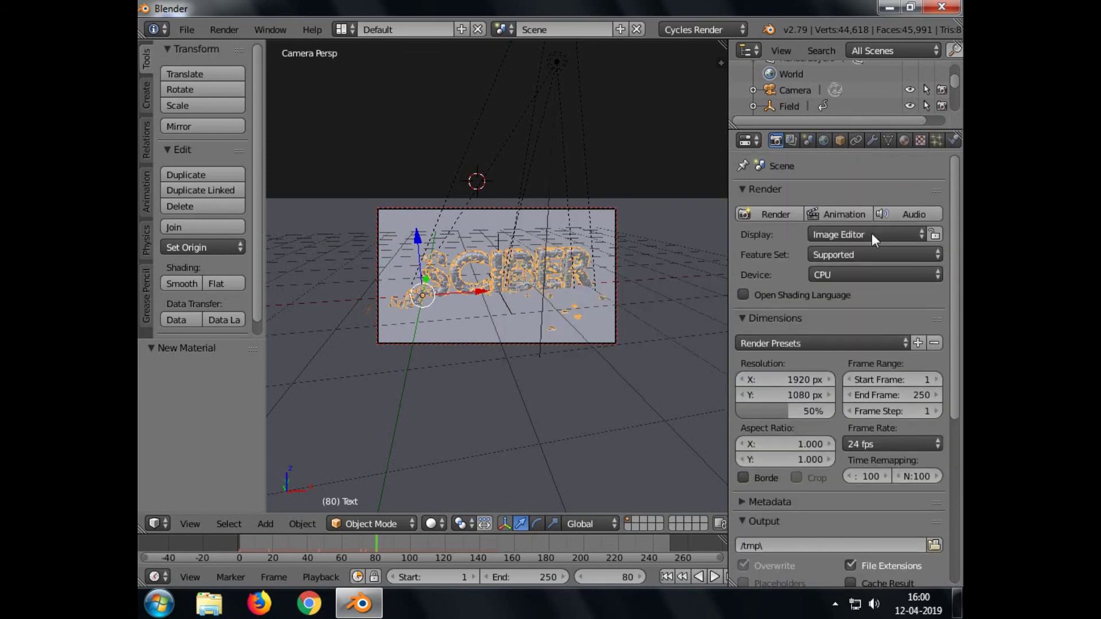
click(838, 213)
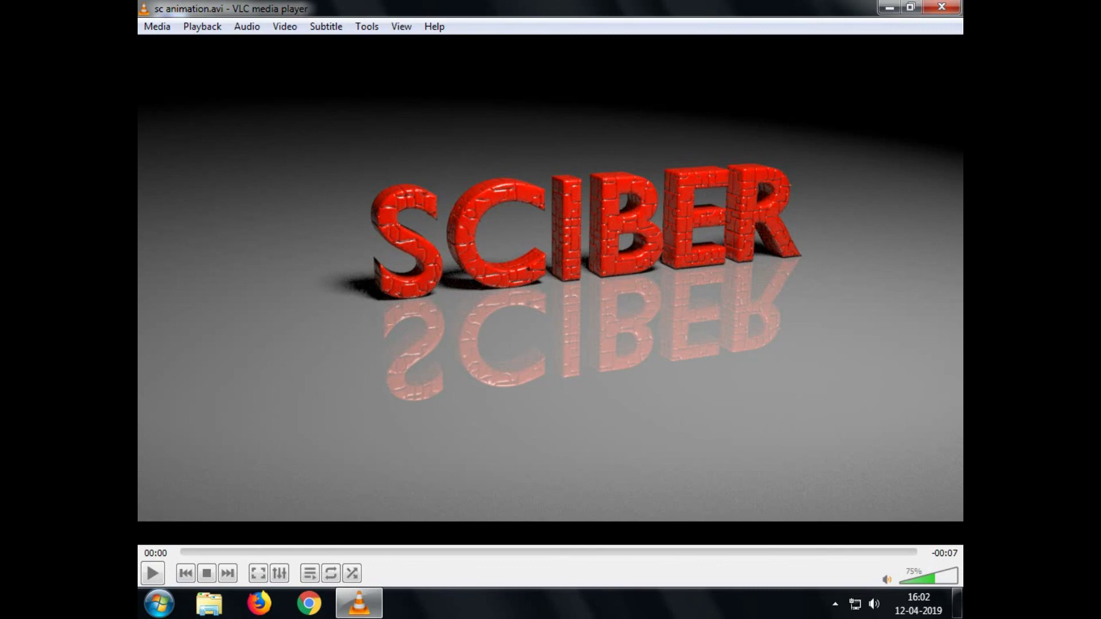
- Play the video sc animation.avi in VLC media player
key(space)
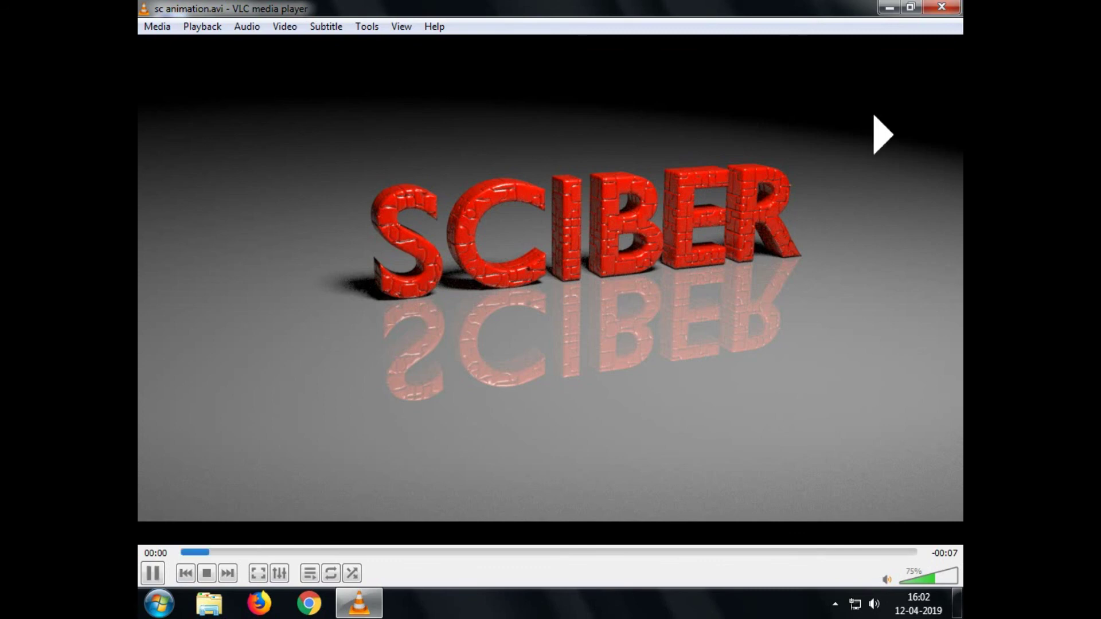